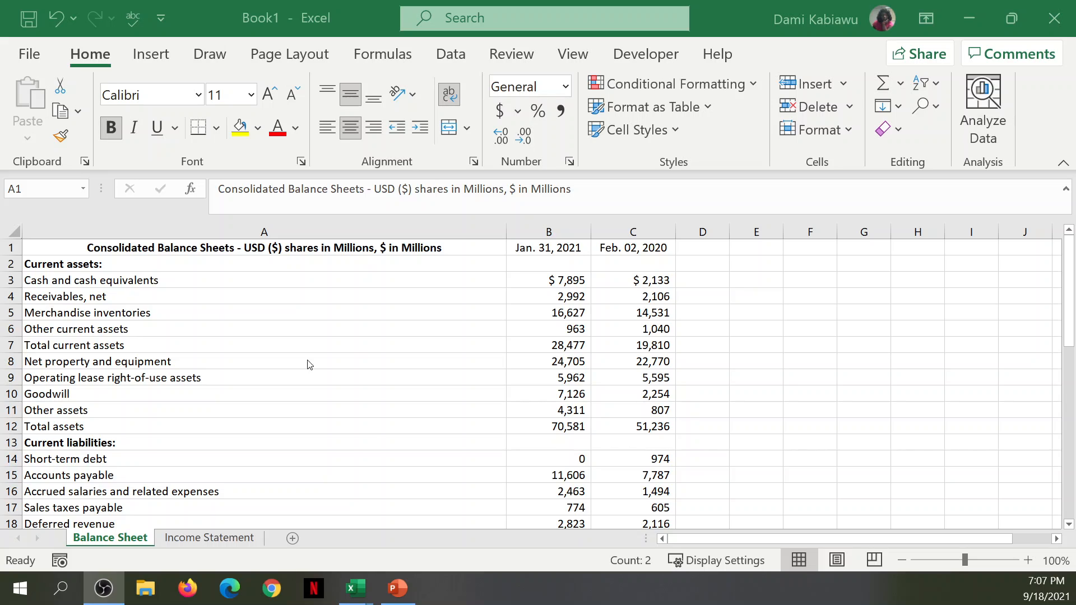
Step: Narrow column A on the Balance Sheet so the date columns sit closer to the line-item labels
left_click(455, 277)
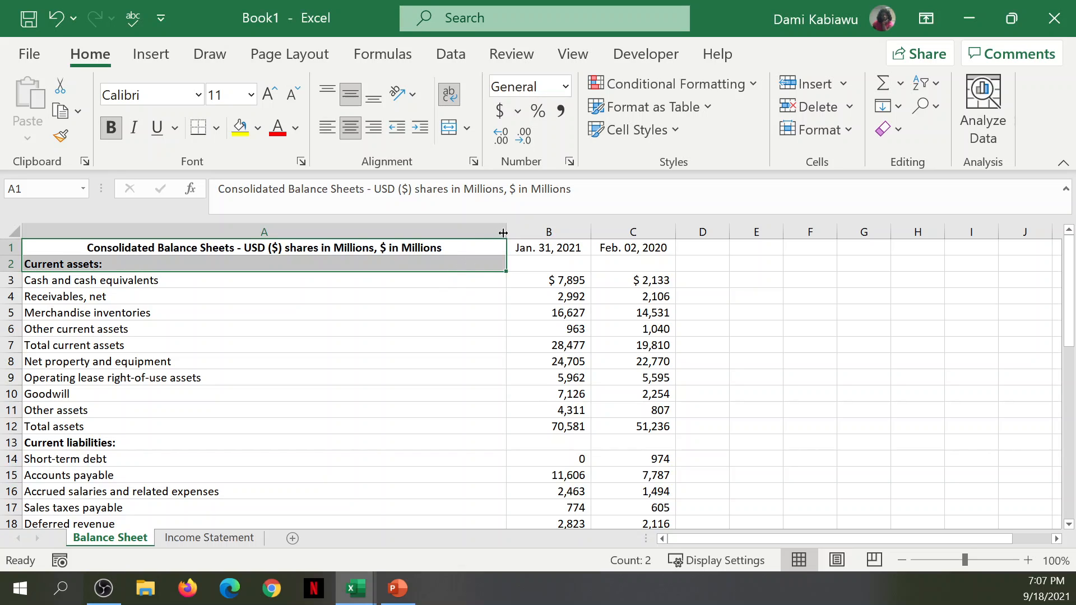
left_click_drag(501, 230, 302, 233)
left_click(493, 343)
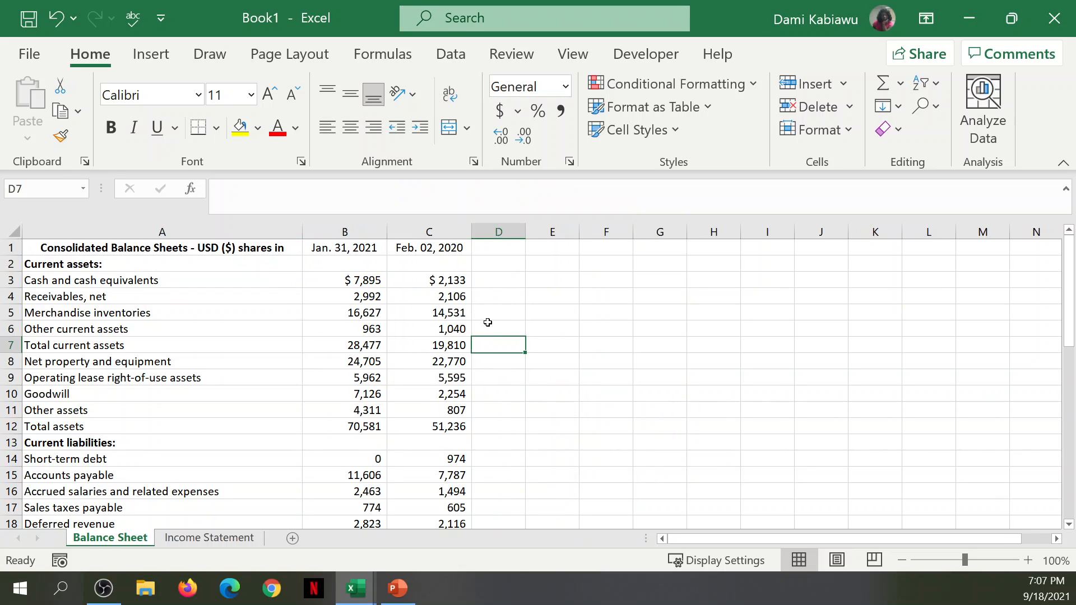
Step: Apply a Top and Double Bottom Border to the Total current assets amounts in B7:C7
left_click(110, 281)
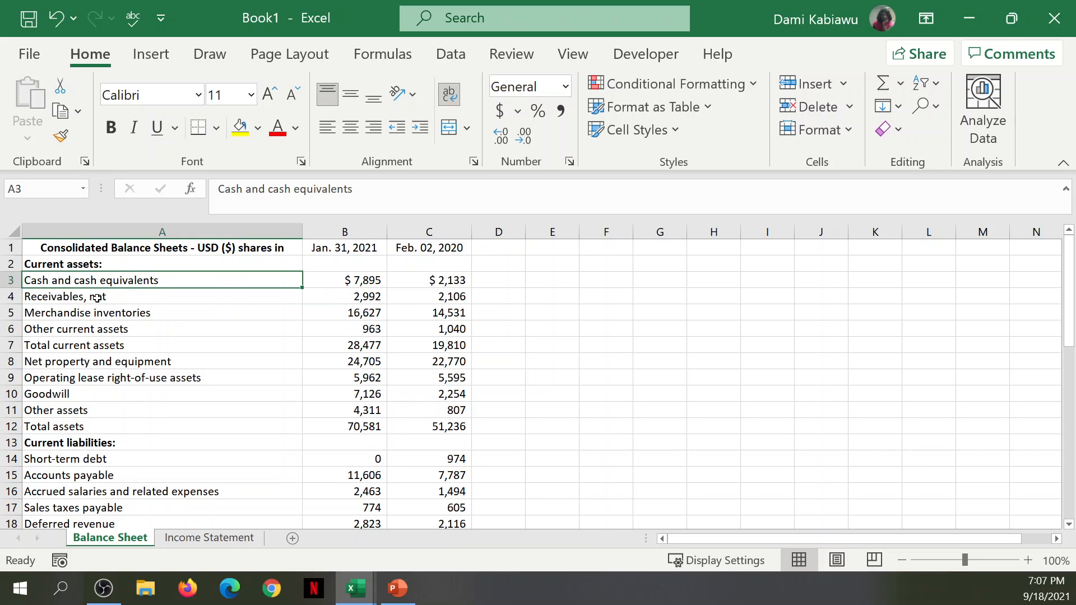
left_click(98, 298)
left_click(100, 309)
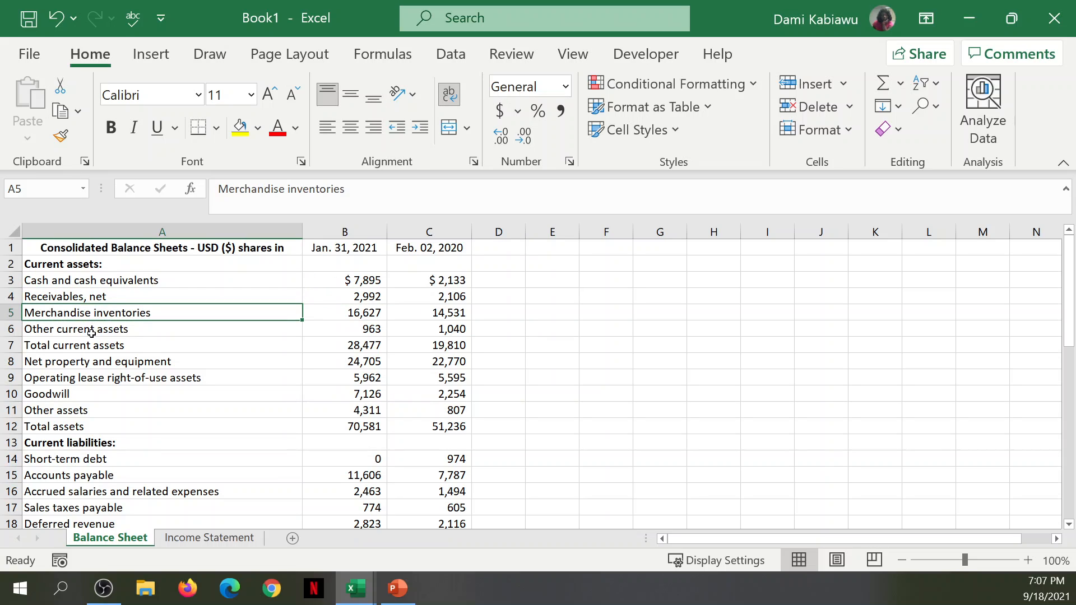
left_click(91, 332)
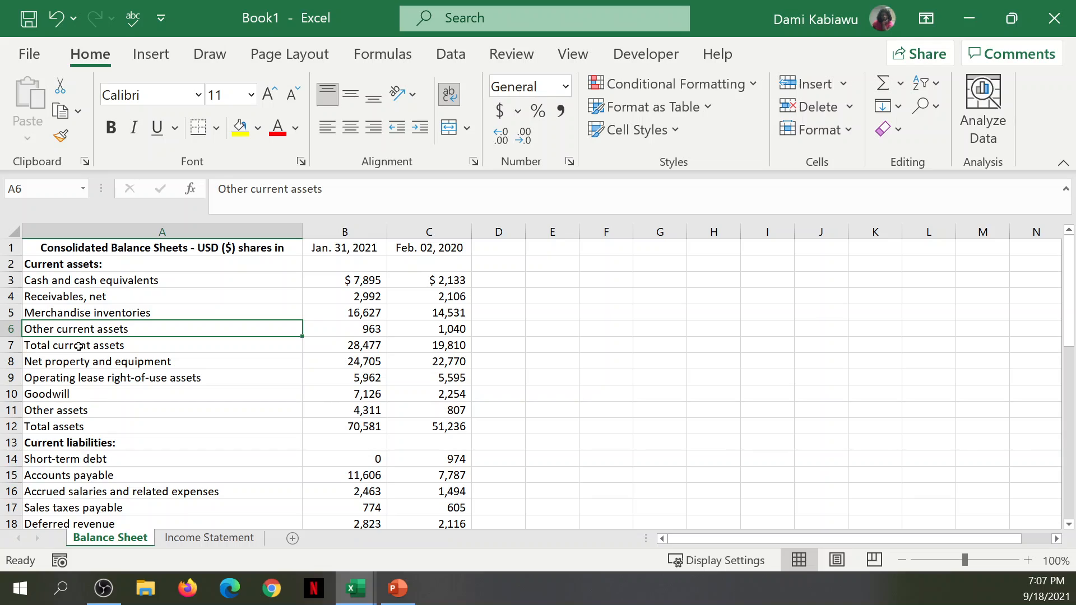
left_click(98, 345)
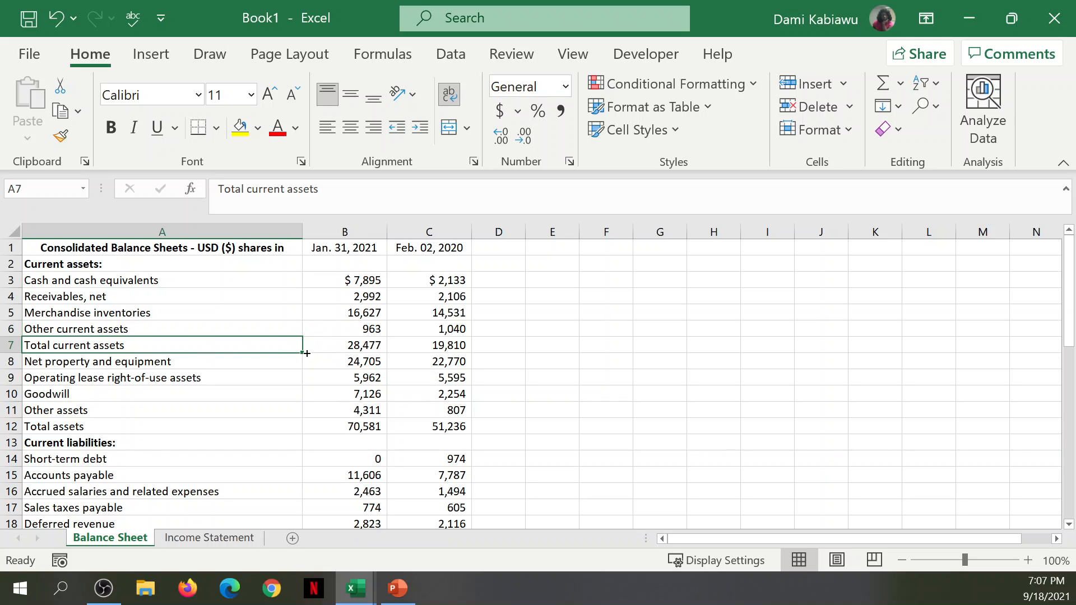
left_click_drag(323, 345, 429, 346)
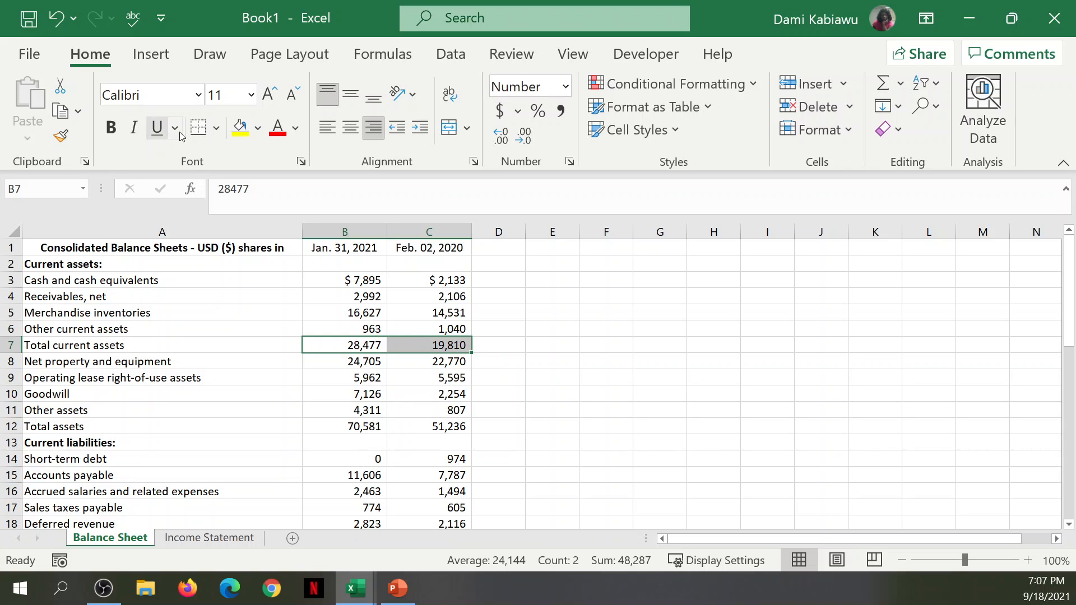
left_click(217, 131)
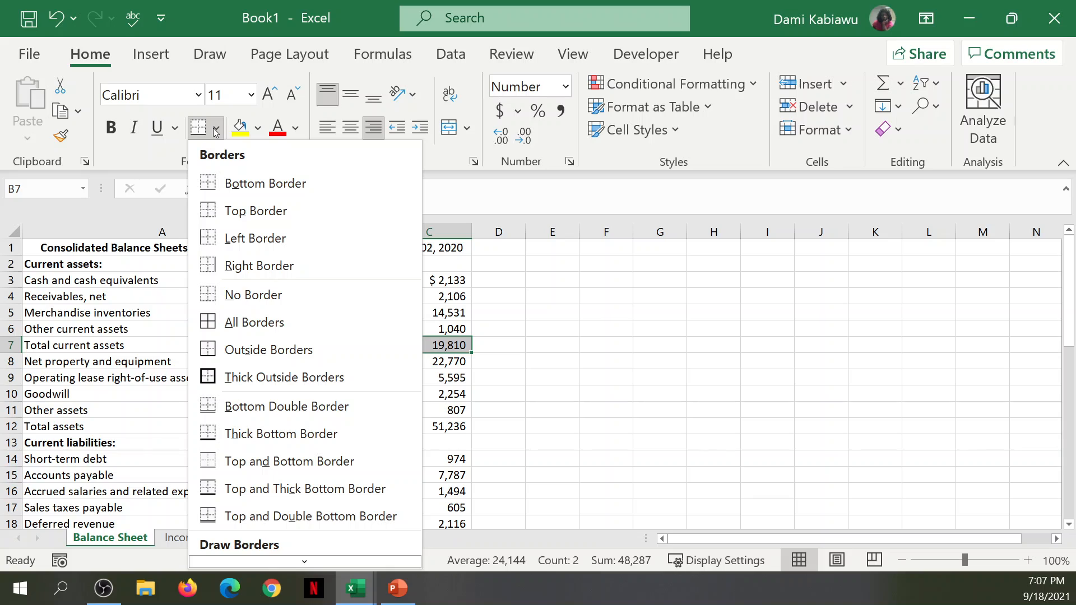
left_click(331, 516)
left_click(590, 409)
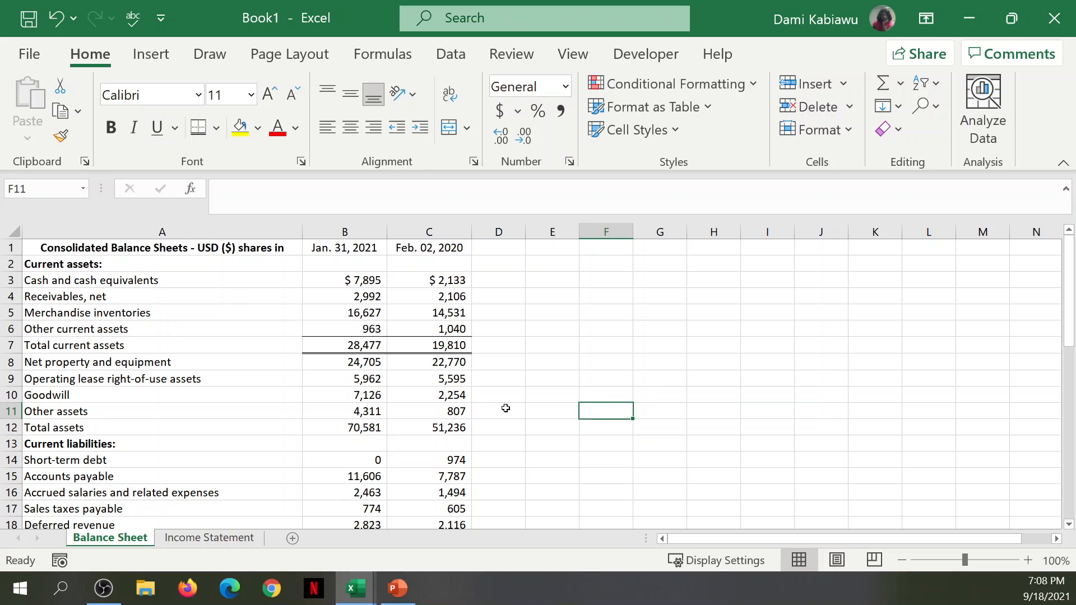
Step: Bold the Total assets row A12:C12 and apply a Top and Double Bottom Border to it
left_click(115, 376)
left_click(111, 398)
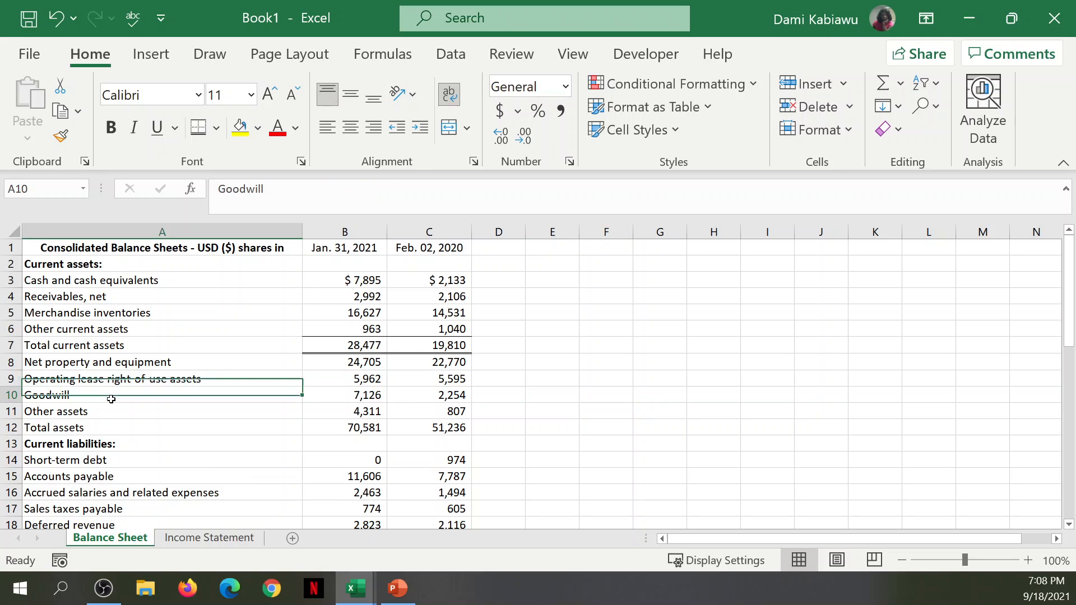
left_click(110, 412)
left_click(115, 426)
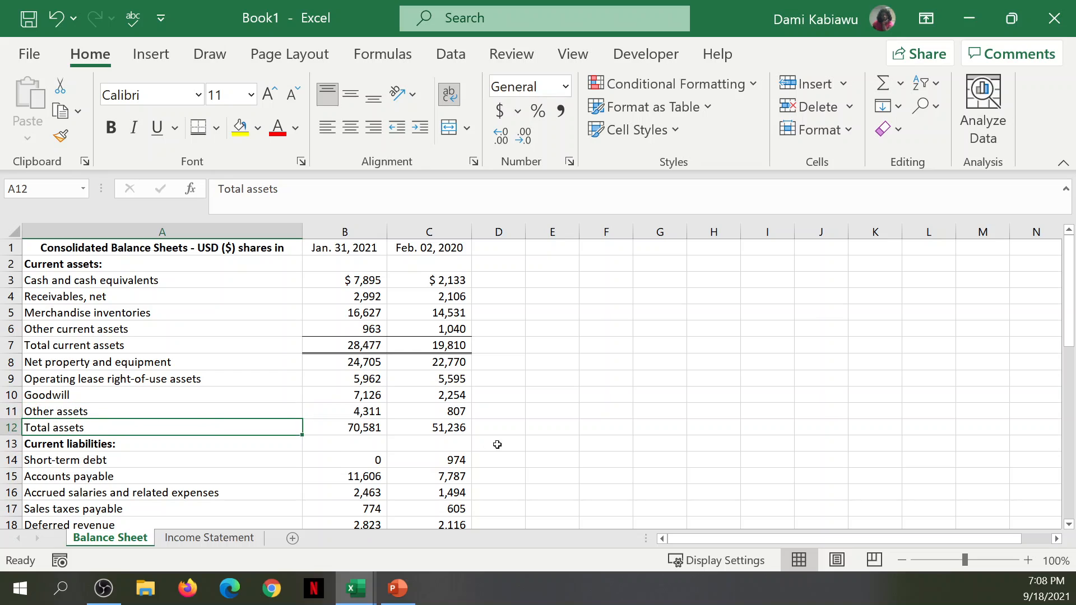
left_click_drag(269, 427, 454, 430)
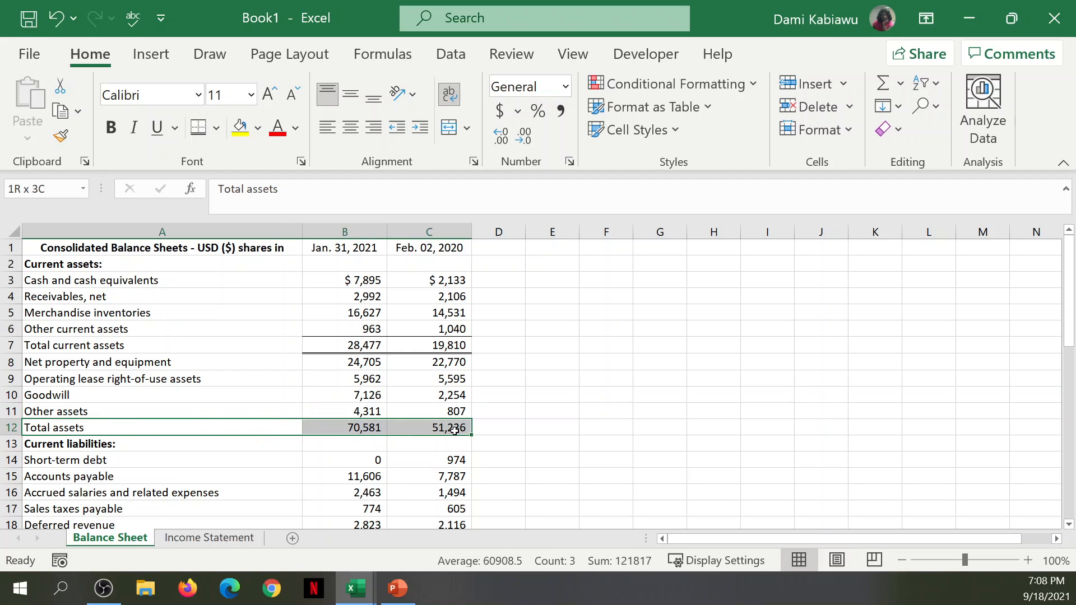
left_click(112, 129)
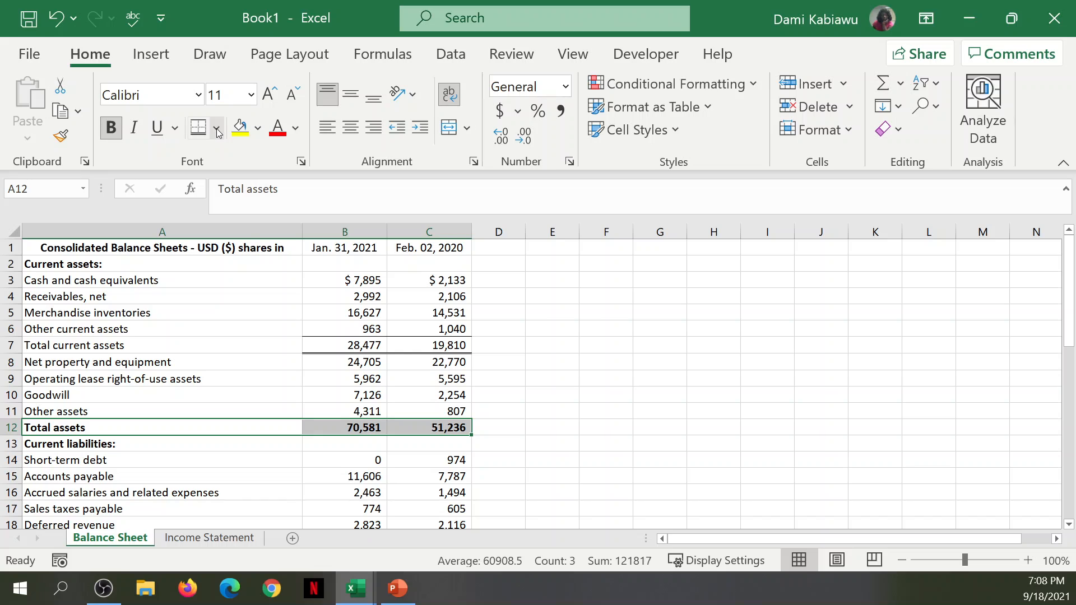
scroll(542, 410, "down", 2)
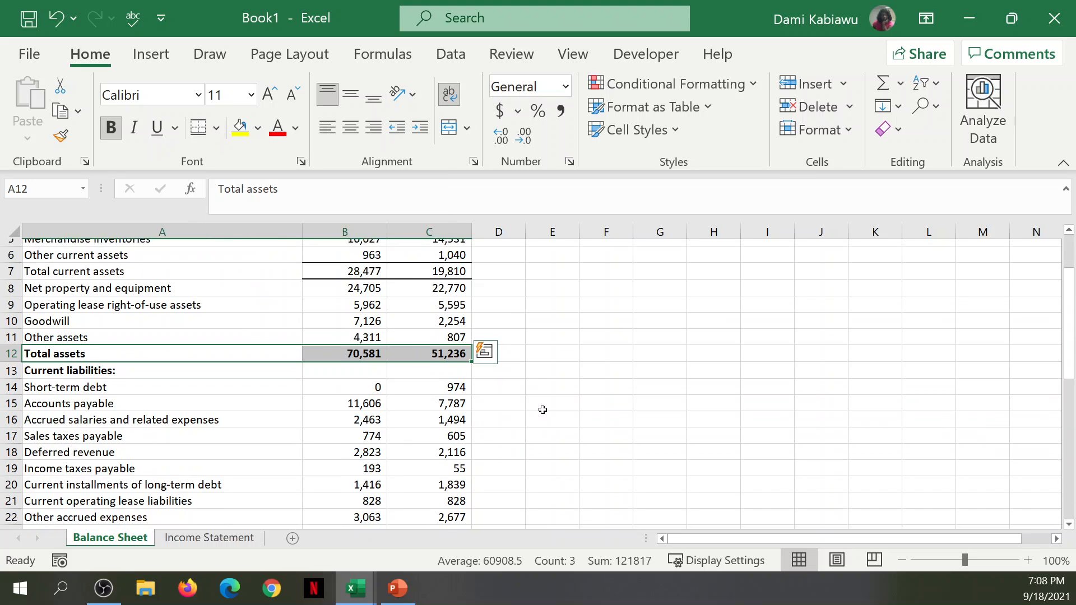
scroll(547, 402, "down", 1)
left_click(553, 394)
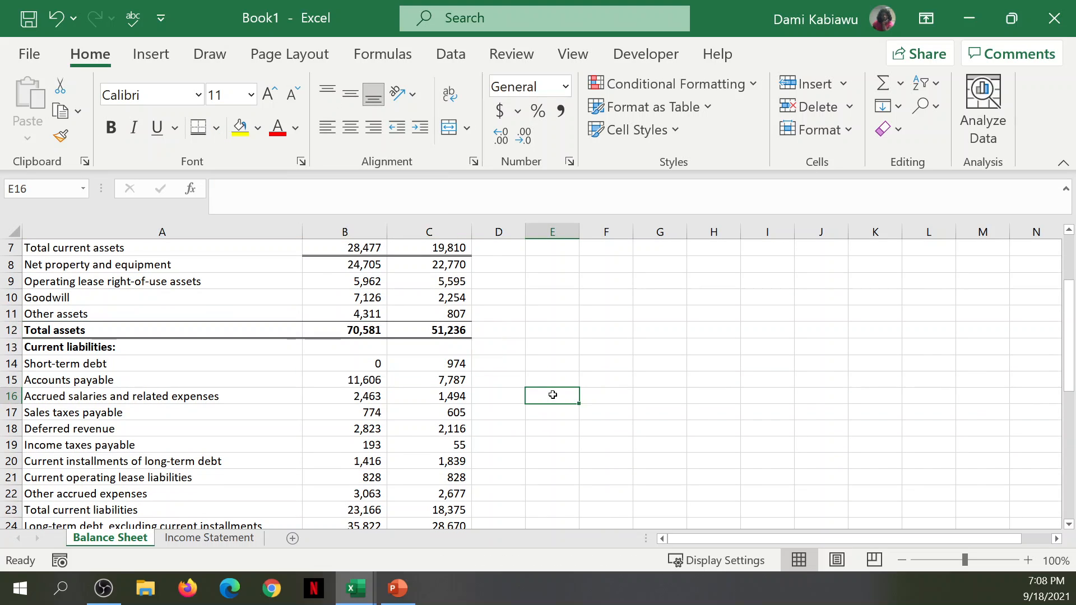
Step: Fill the Jan. 31, 2021 header in B1 with yellow and bold both date headers in B1:C1
scroll(409, 374, "up", 1)
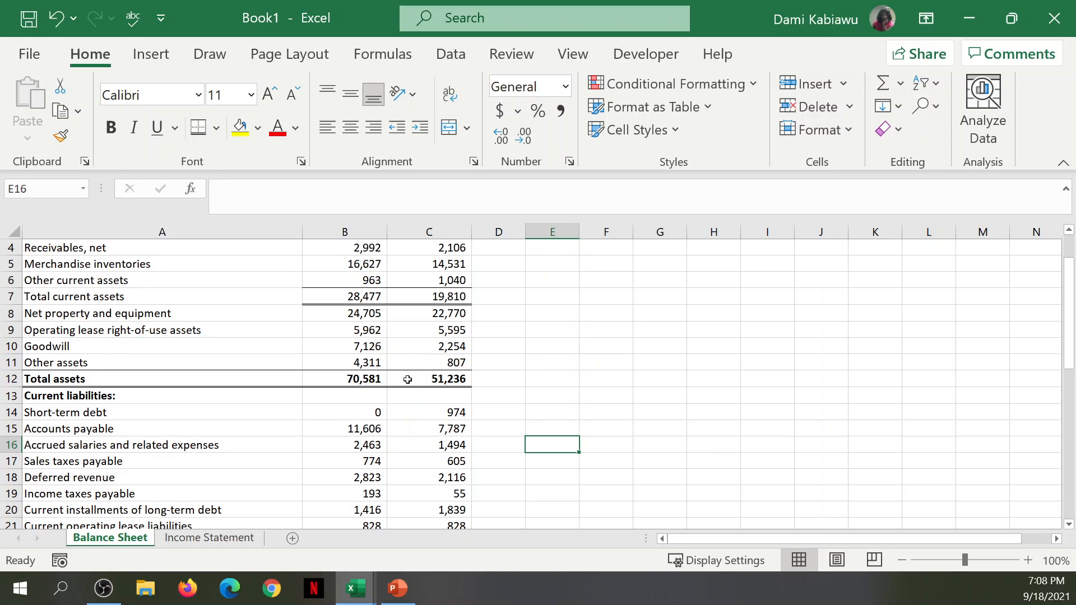
scroll(407, 376, "up", 1)
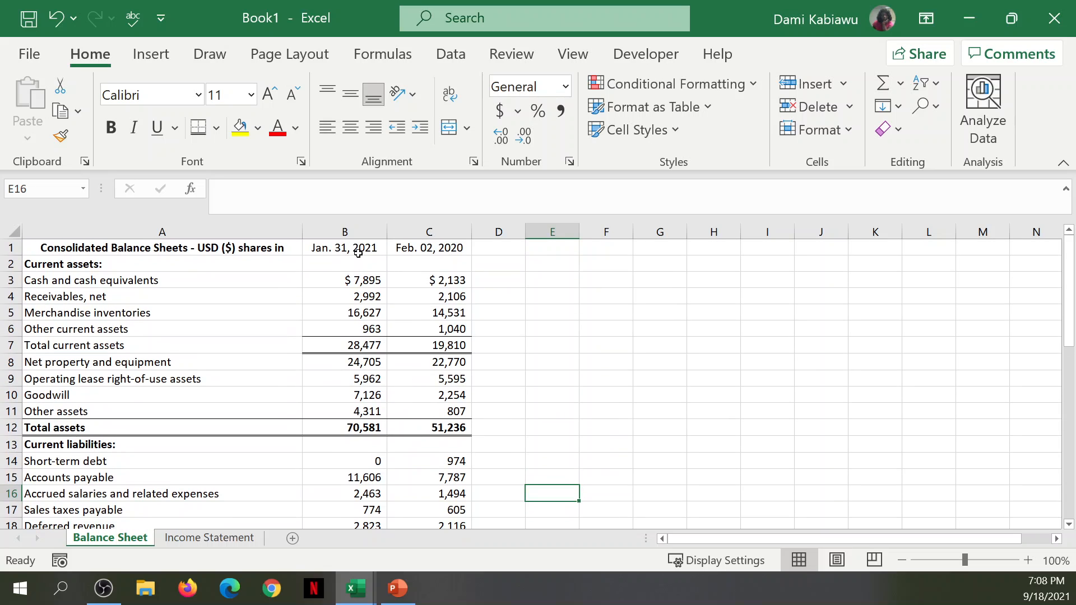
left_click_drag(361, 247, 393, 247)
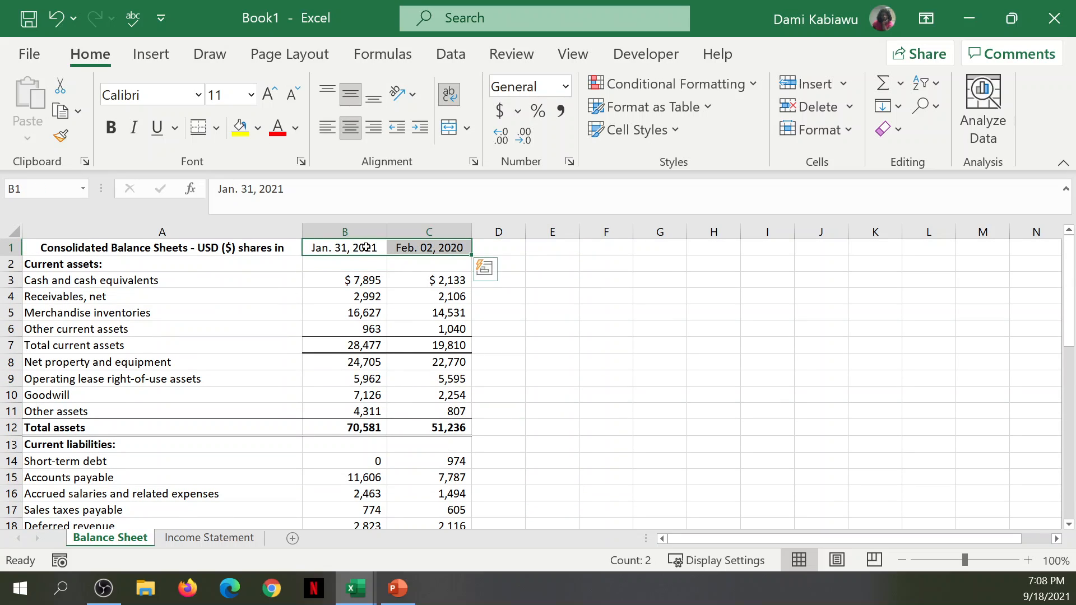
left_click(368, 247)
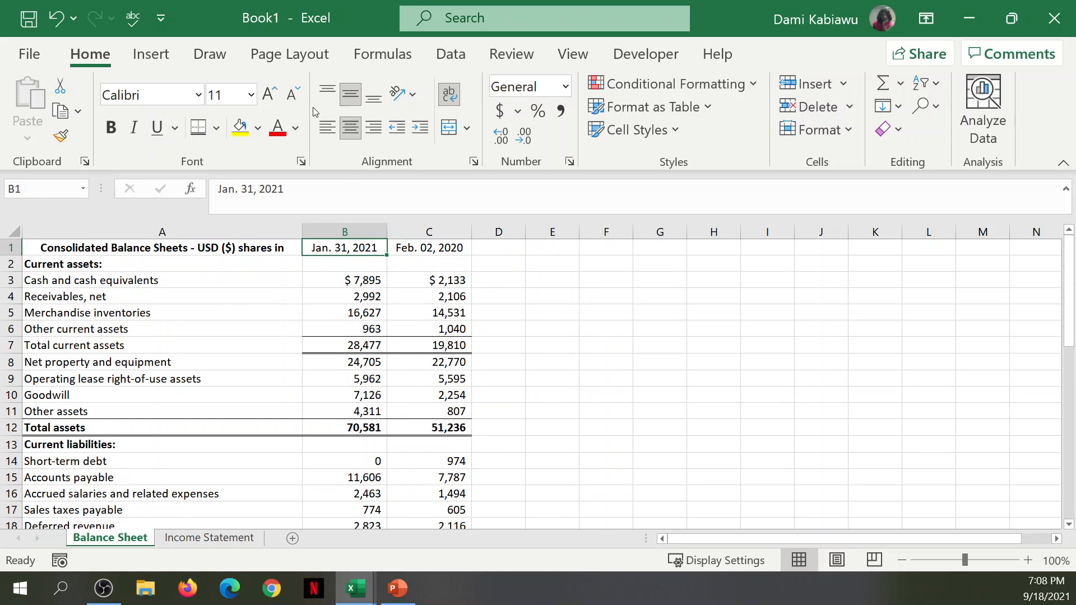
left_click(240, 126)
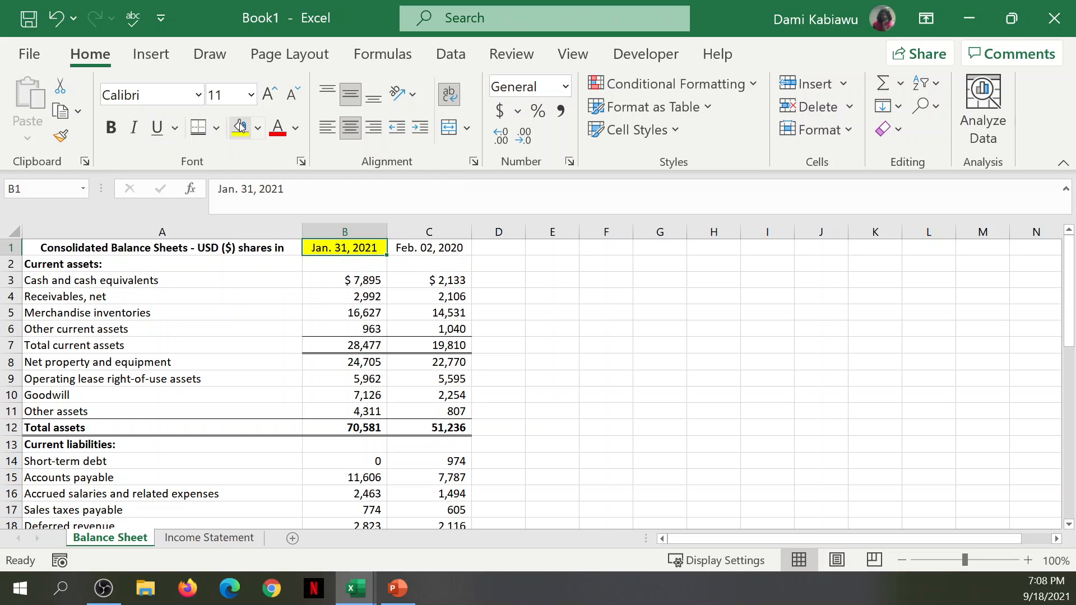
left_click_drag(392, 247, 420, 247)
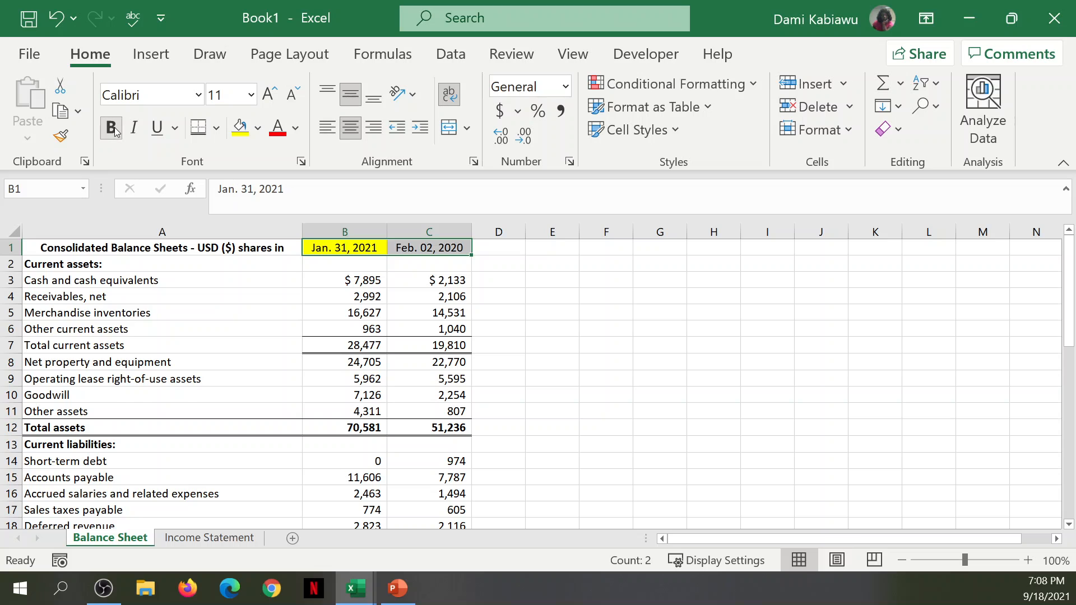
left_click(111, 128)
left_click(713, 345)
Step: Apply a Top and Double Bottom Border to the Total current liabilities amounts in B23:C23
scroll(614, 406, "down", 5)
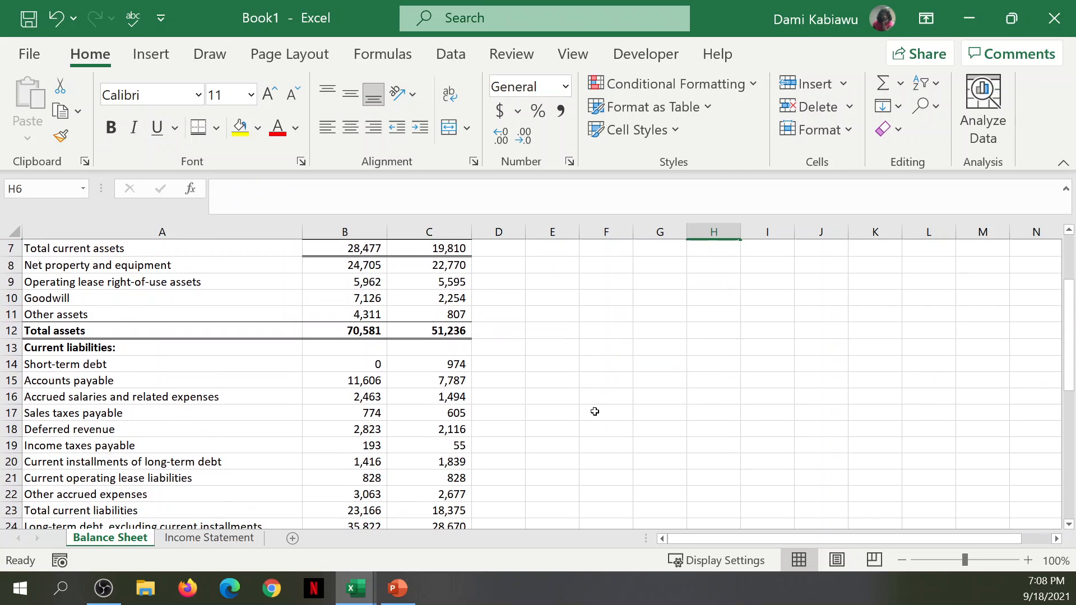
scroll(558, 391, "up", 1)
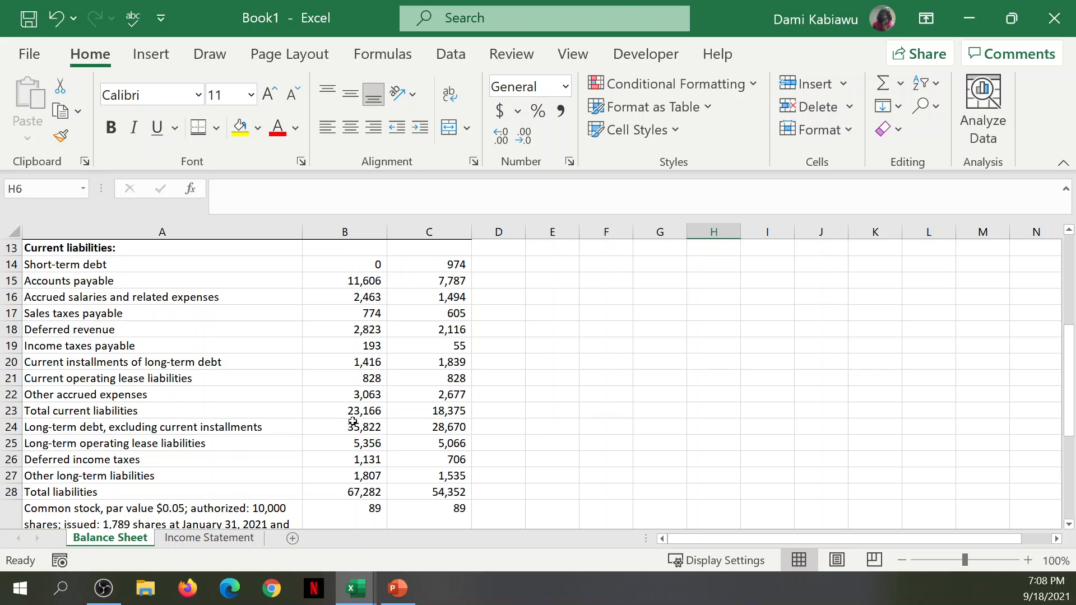
left_click_drag(342, 412, 426, 411)
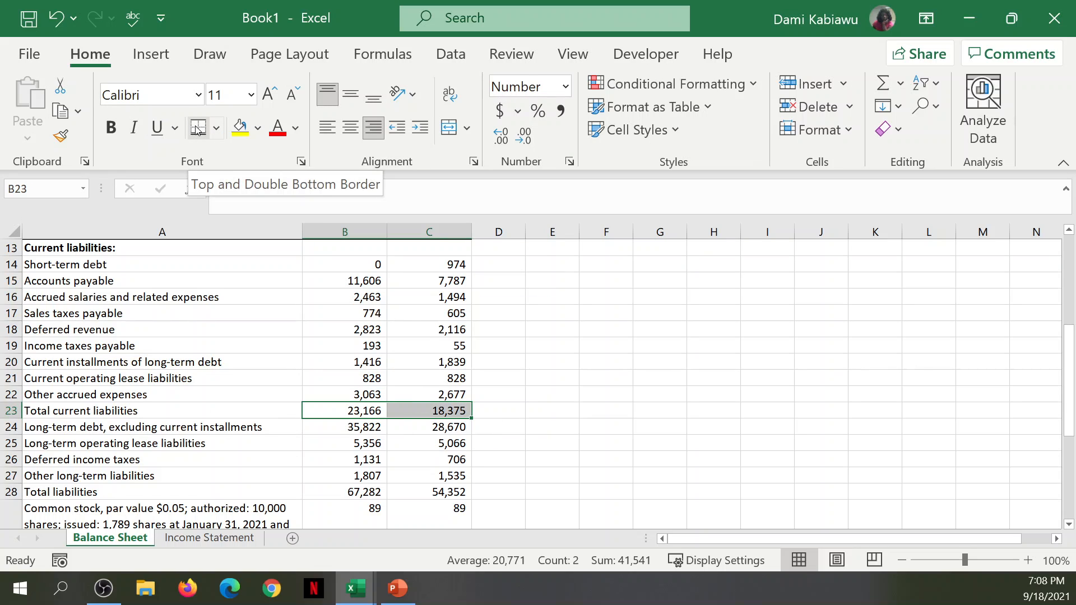
left_click(197, 129)
Step: Apply a Top and Double Bottom Border to the Total liabilities row A28:C28 and make it bold
scroll(546, 352, "down", 1)
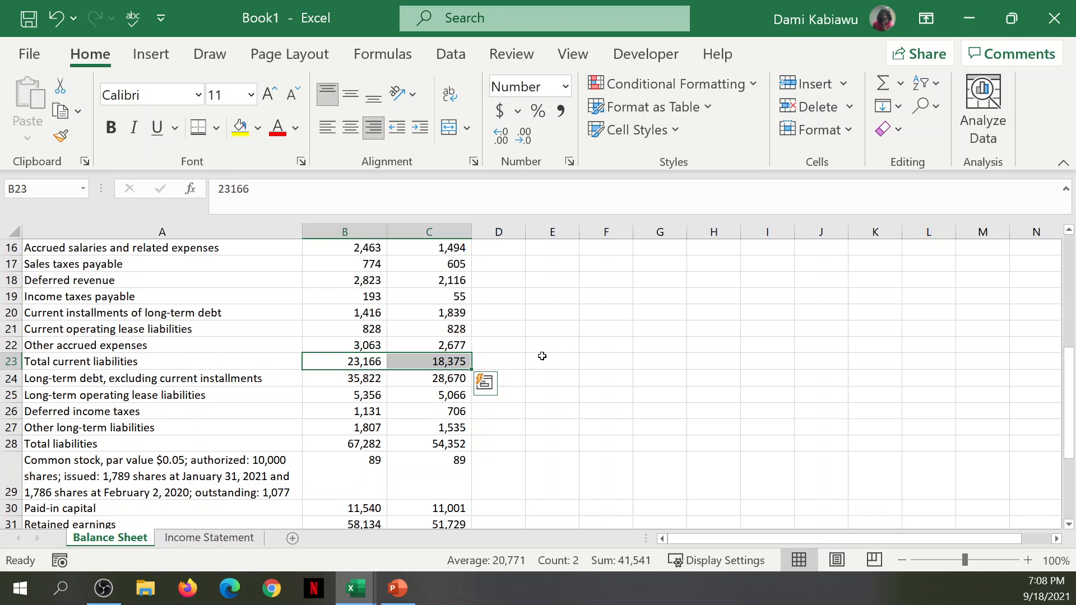
scroll(542, 356, "down", 2)
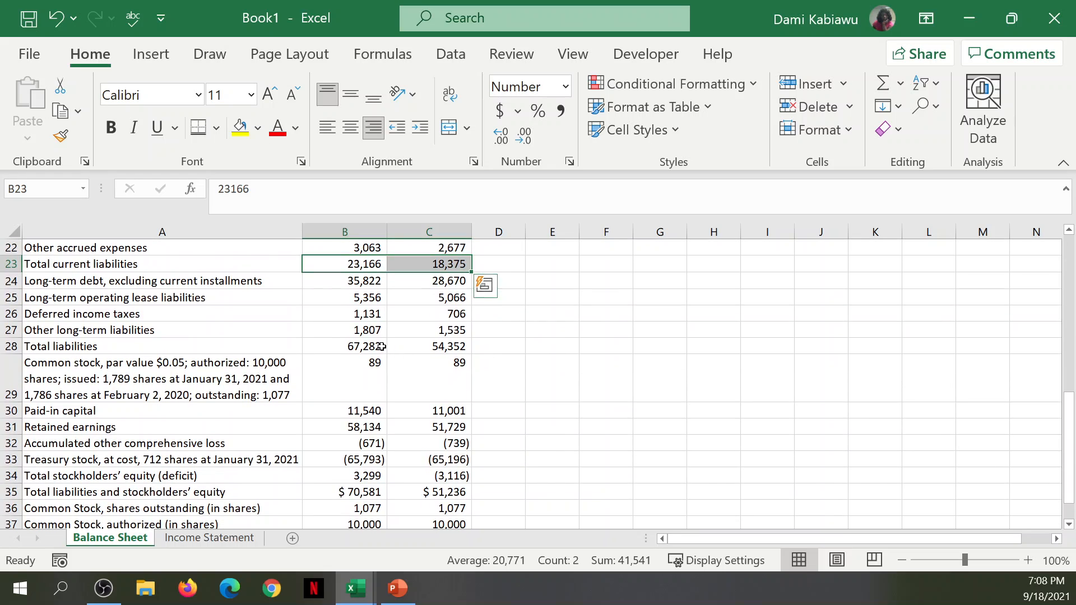
left_click(157, 346)
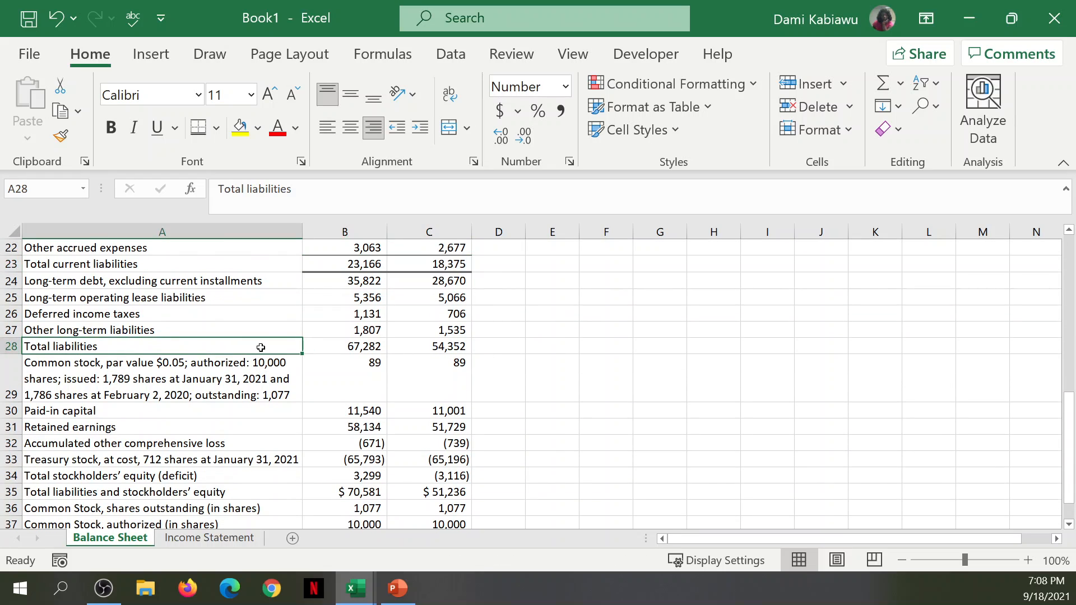
left_click_drag(260, 348, 415, 345)
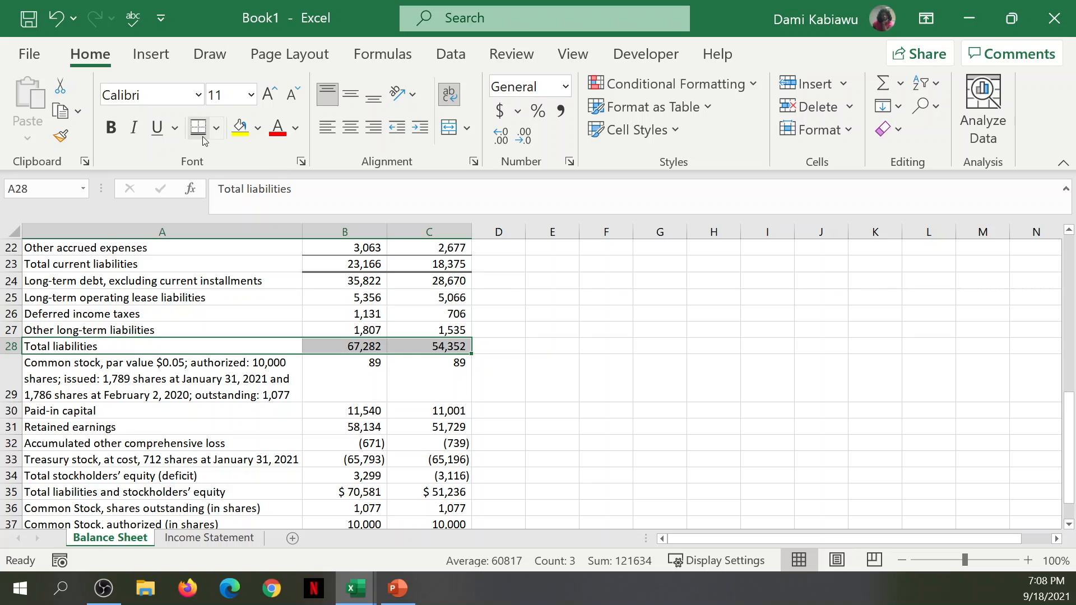
left_click(200, 128)
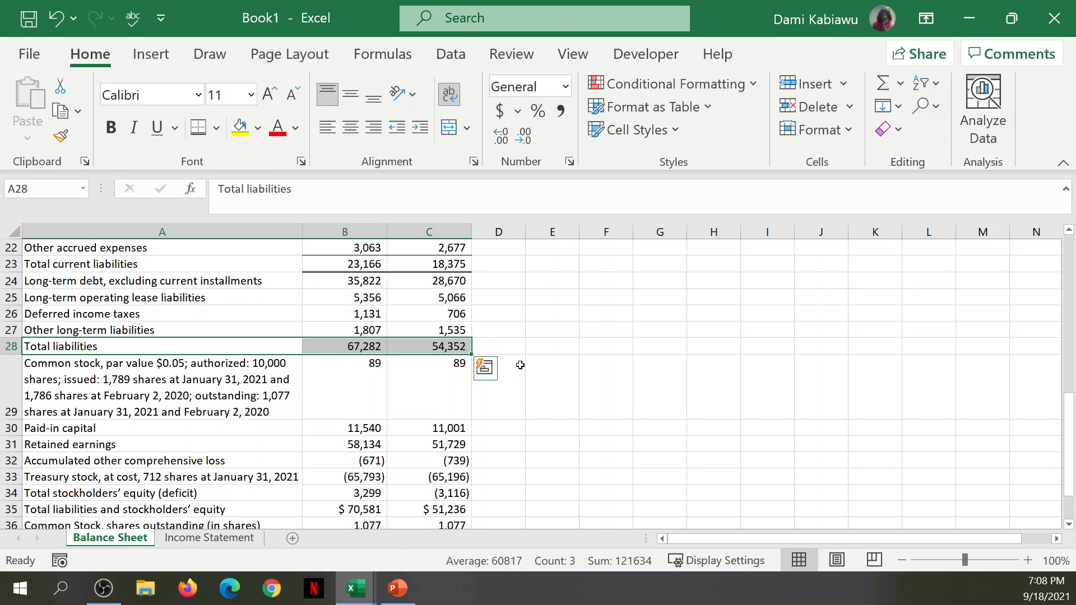
left_click(111, 129)
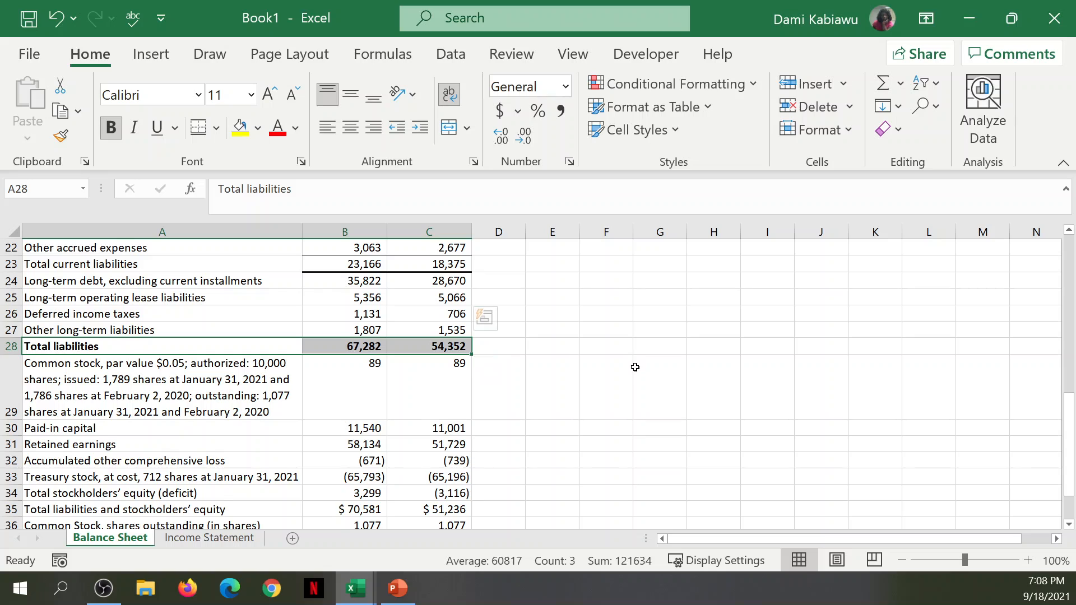
Step: Apply a Top and Double Bottom Border to the Total stockholders' equity (deficit) row A34:C34 and make it bold
scroll(633, 367, "down", 1)
scroll(381, 335, "down", 2)
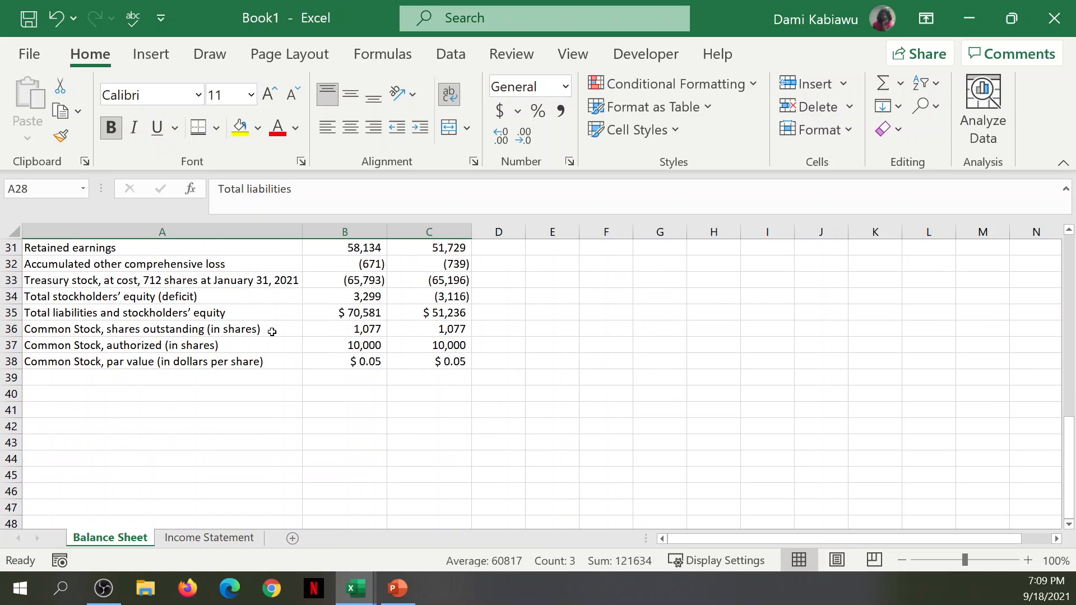
left_click(129, 296)
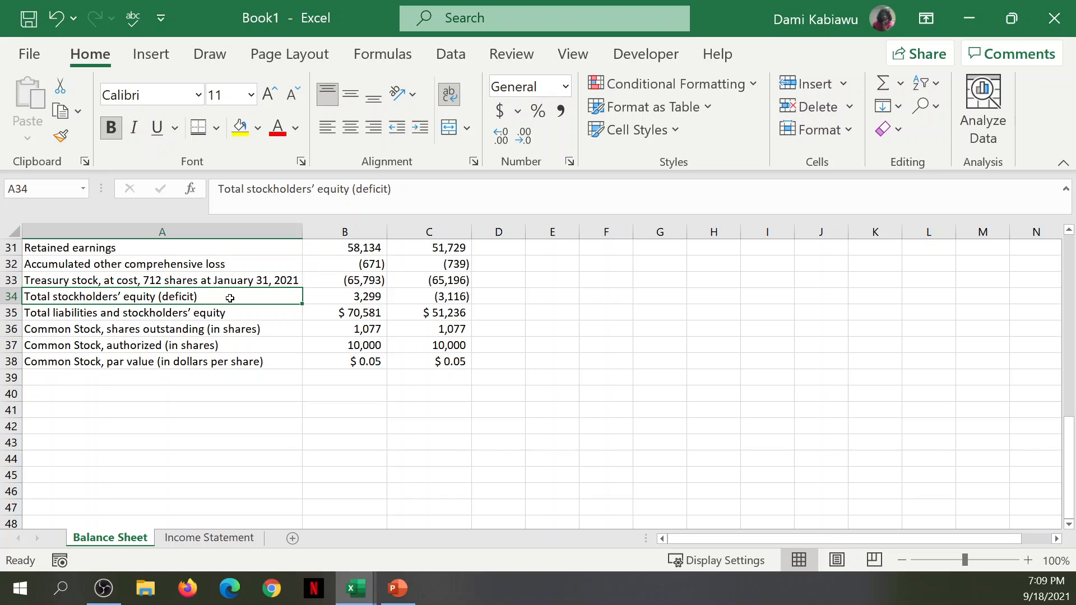
left_click_drag(229, 298, 441, 296)
left_click(194, 128)
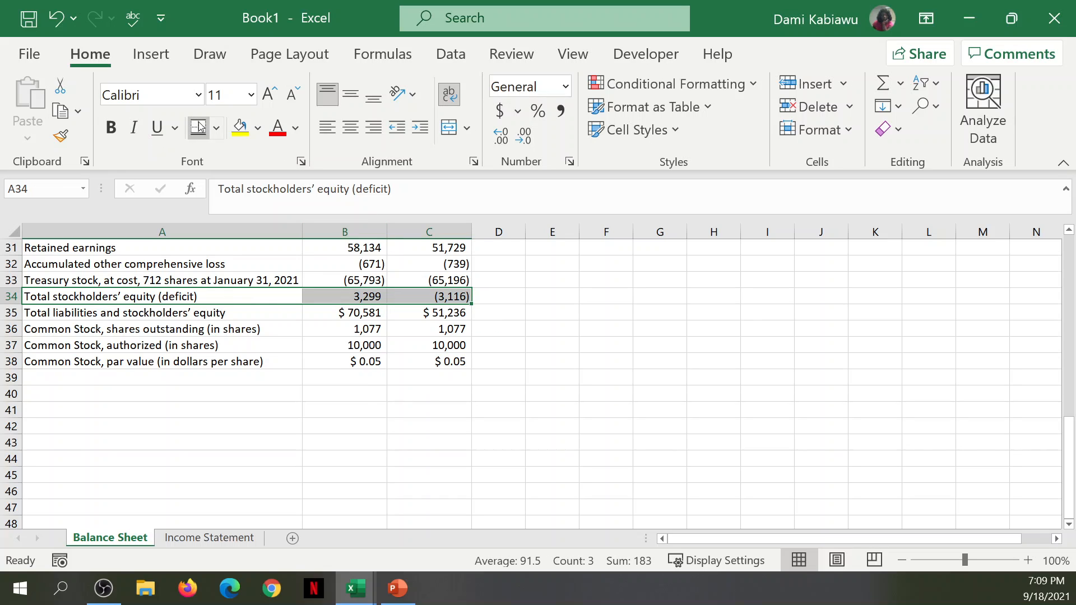
left_click(112, 127)
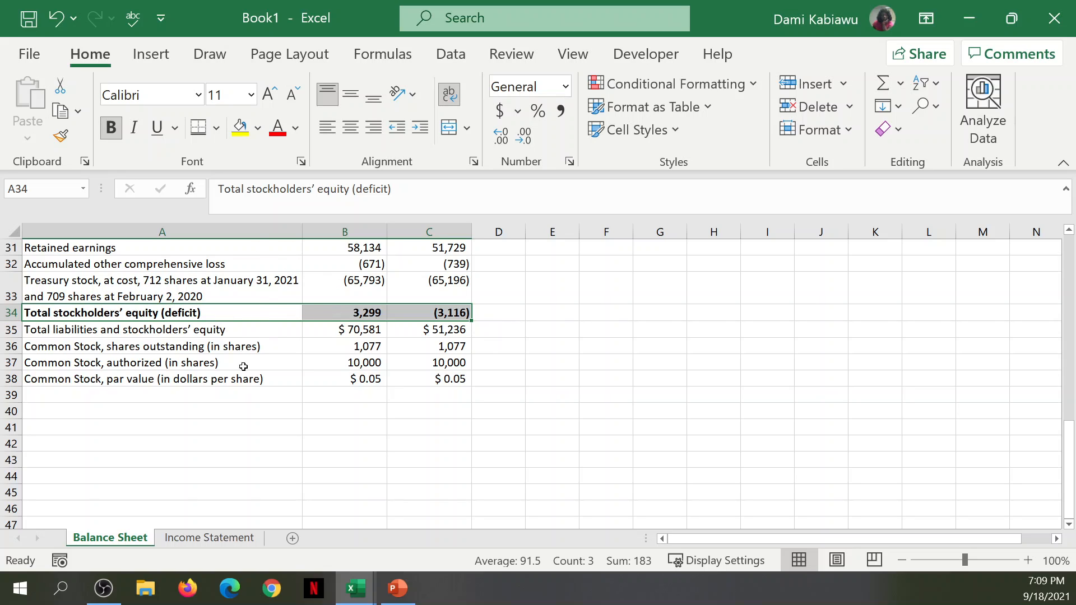
Step: Format the Total liabilities and stockholders' equity row A35:C35 with yellow fill, bold text and a Top and Double Bottom Border
left_click(189, 329)
left_click_drag(188, 328, 429, 332)
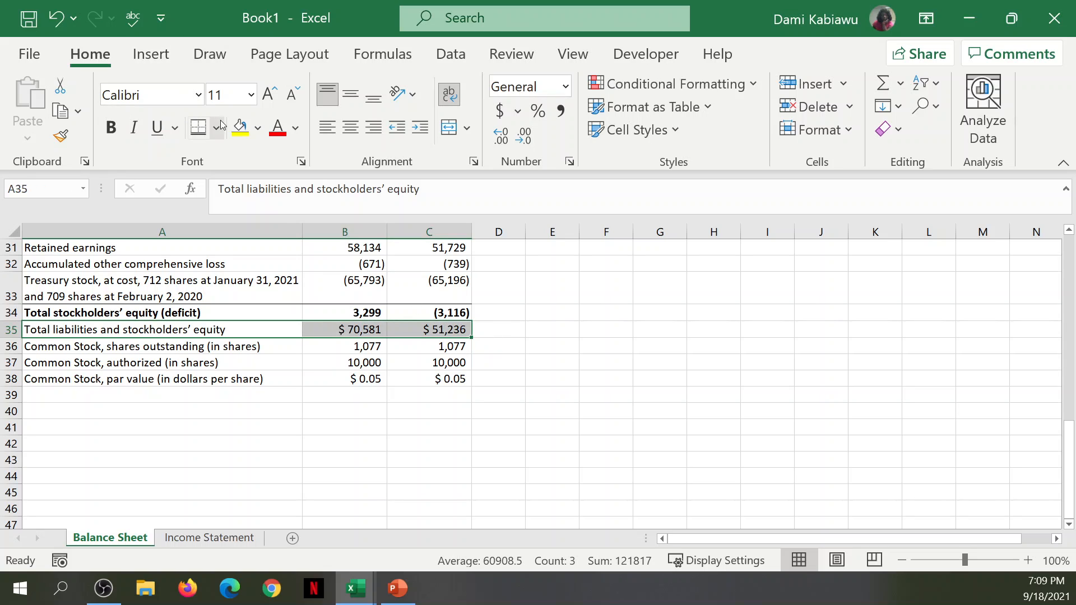
left_click(237, 127)
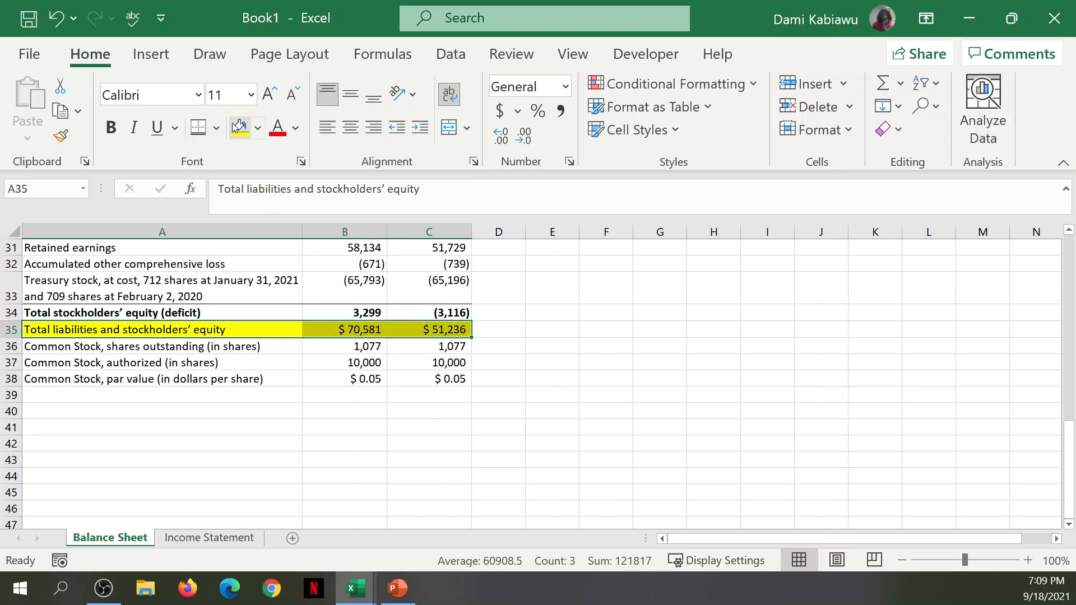
left_click(110, 127)
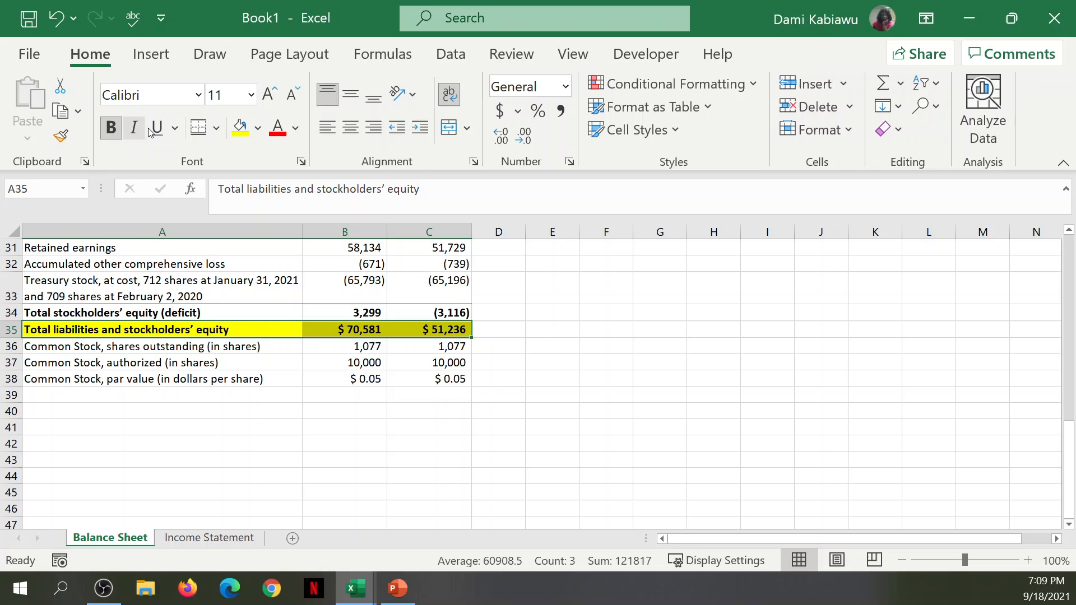
left_click(198, 127)
left_click(717, 344)
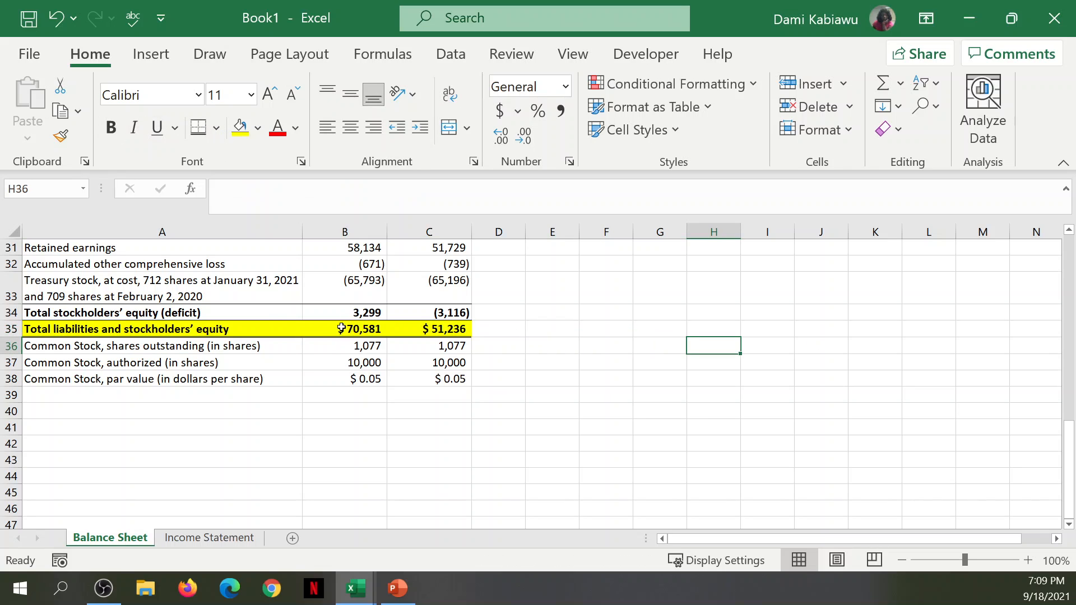
Step: Clear the three Common Stock rows in A36:C38 below the balance sheet totals
left_click_drag(207, 314, 451, 314)
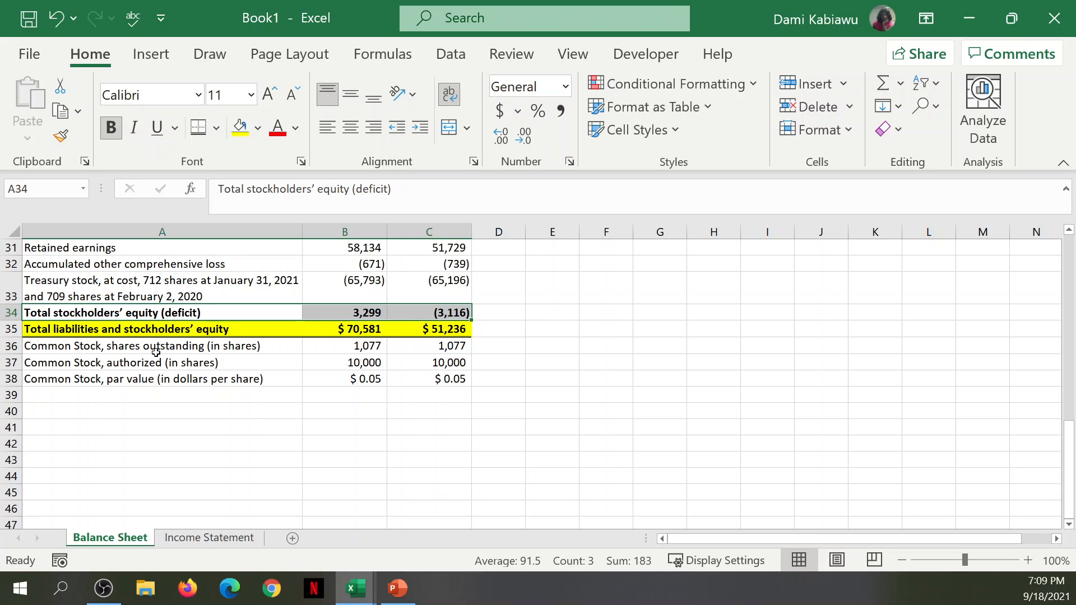
left_click_drag(171, 352, 447, 380)
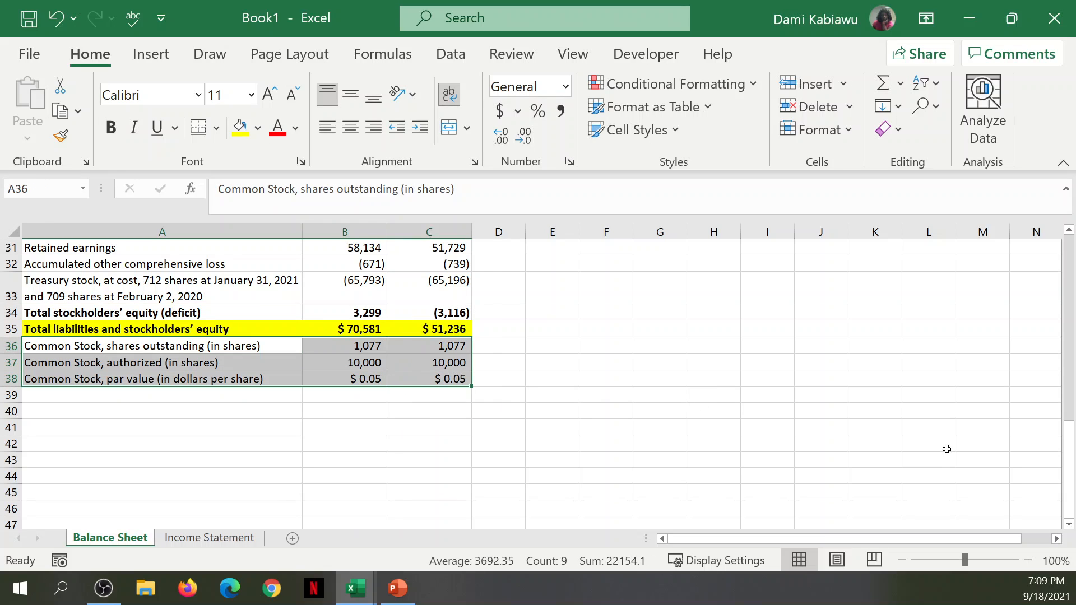
key("Delete")
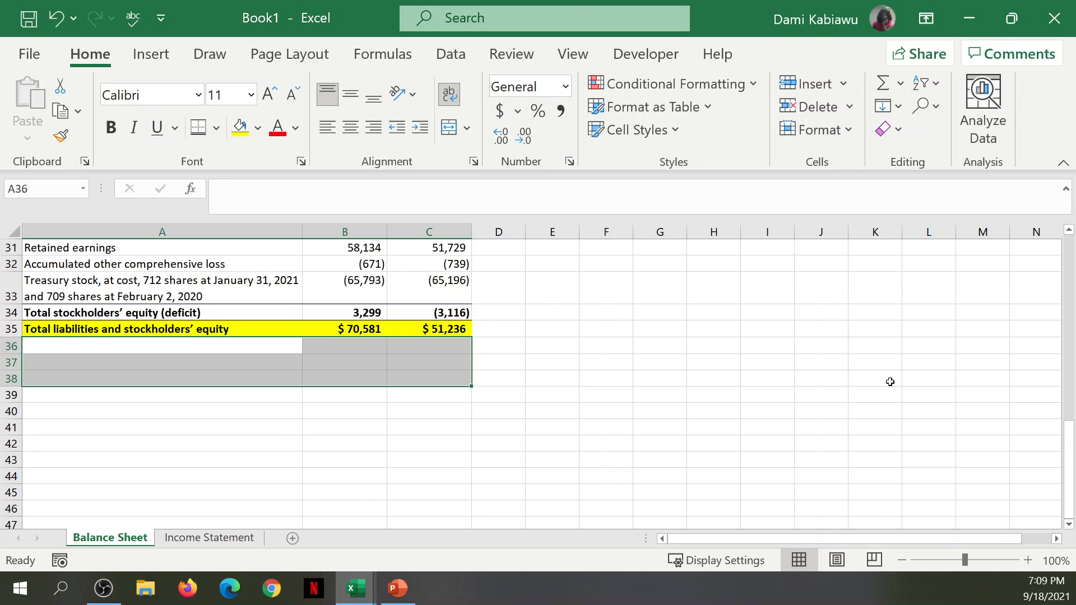
Step: Switch to the Income Statement sheet and narrow column A so the statement title wraps onto two lines
scroll(698, 435, "up", 9)
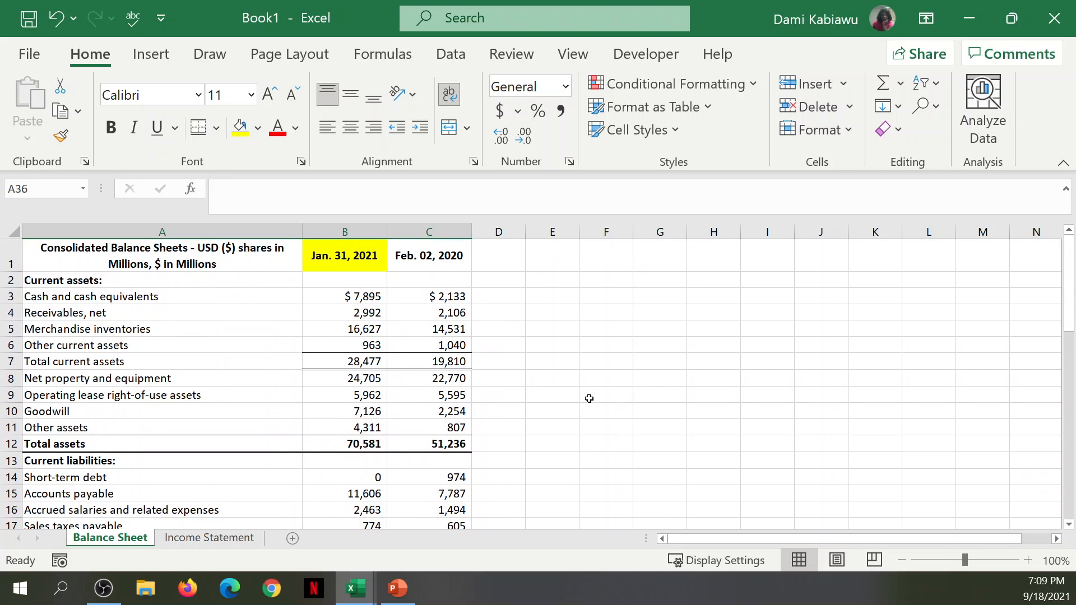
left_click(211, 539)
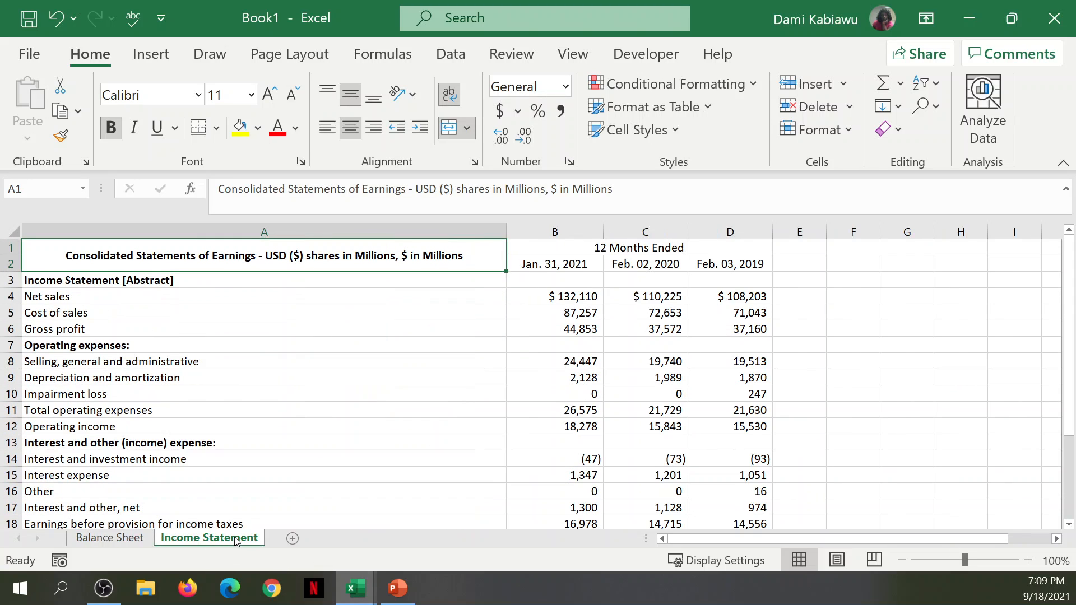
left_click_drag(506, 231, 298, 232)
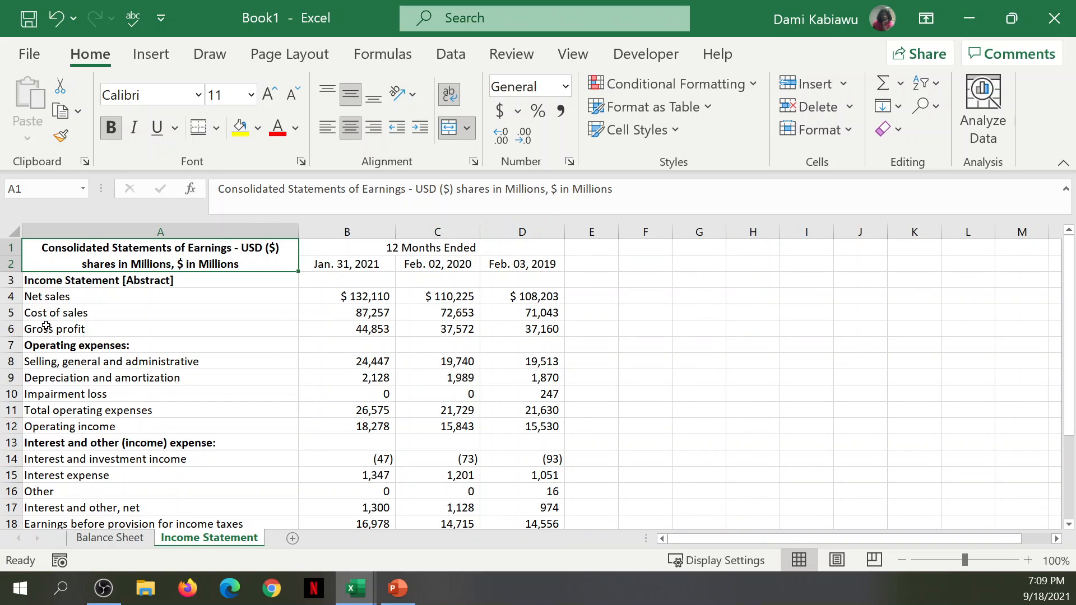
Step: Apply a Top and Double Bottom Border to the Gross profit amounts in B6:D6
left_click(59, 297)
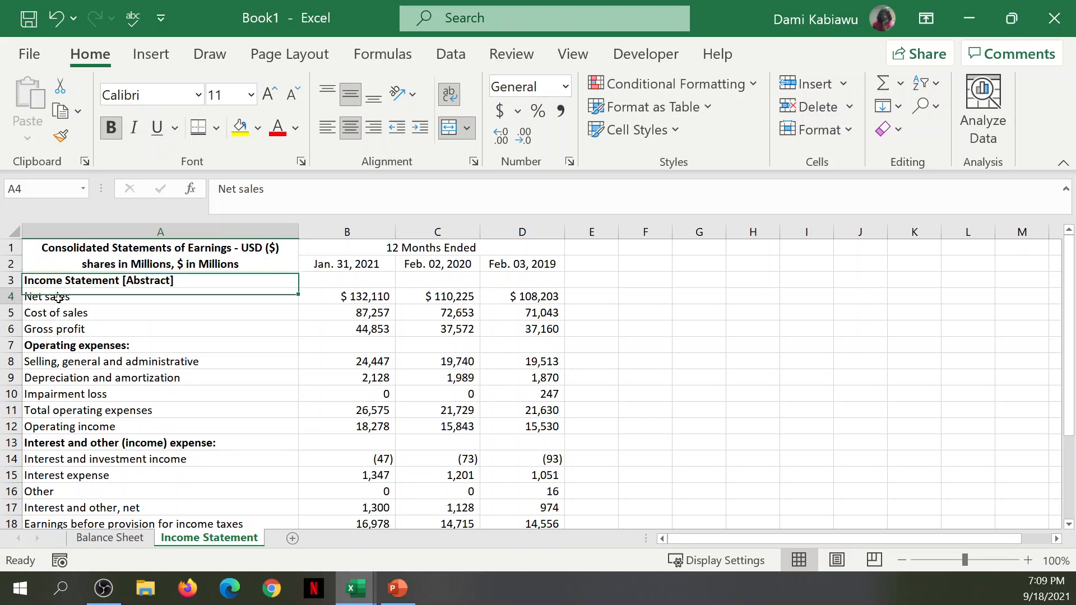
left_click(203, 313)
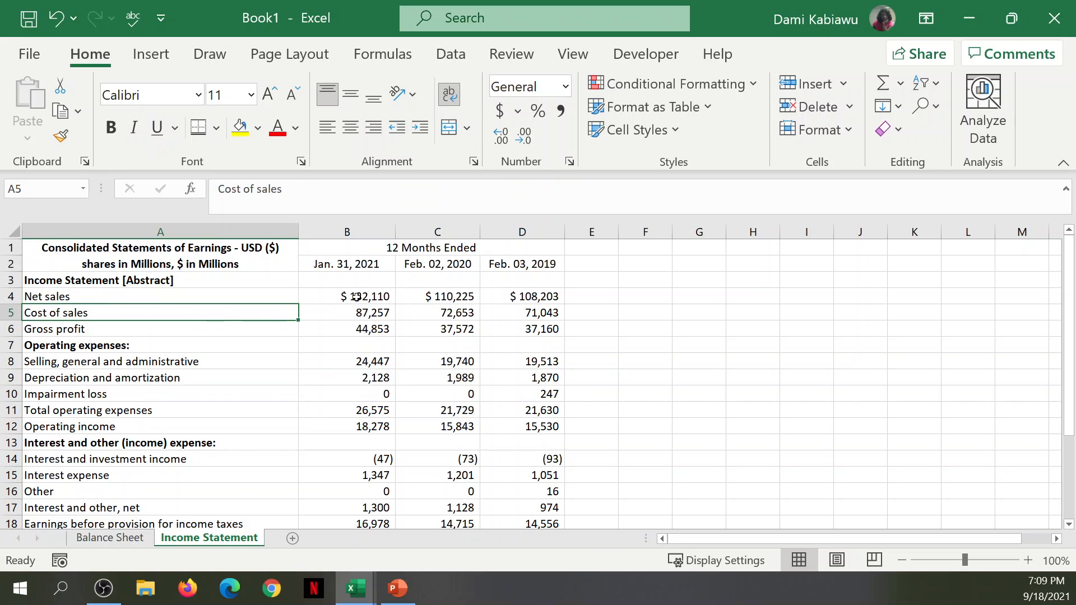
left_click_drag(180, 332, 474, 328)
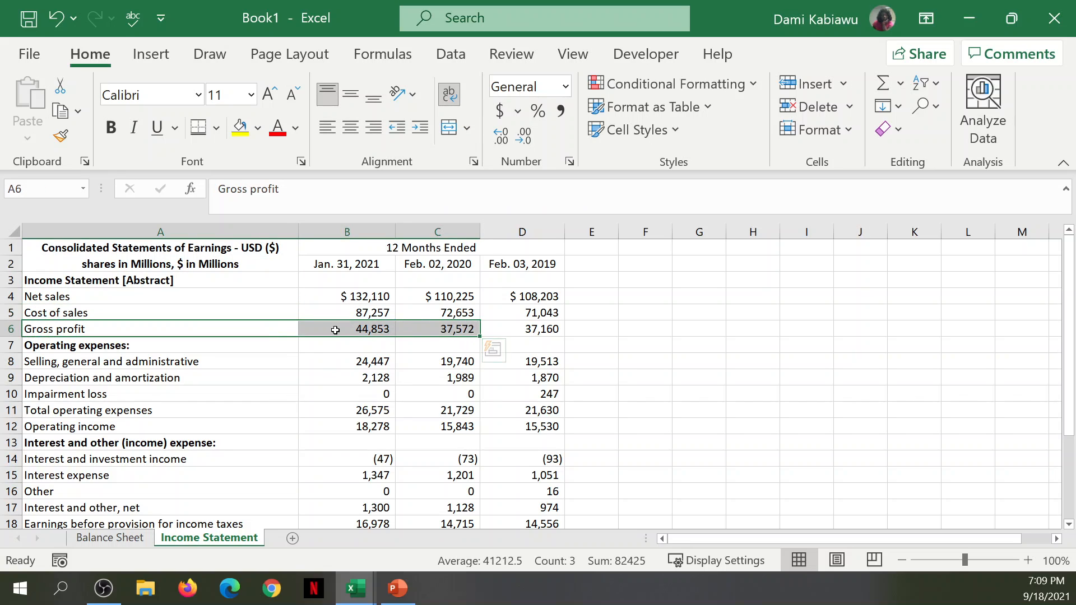
left_click_drag(332, 329, 550, 328)
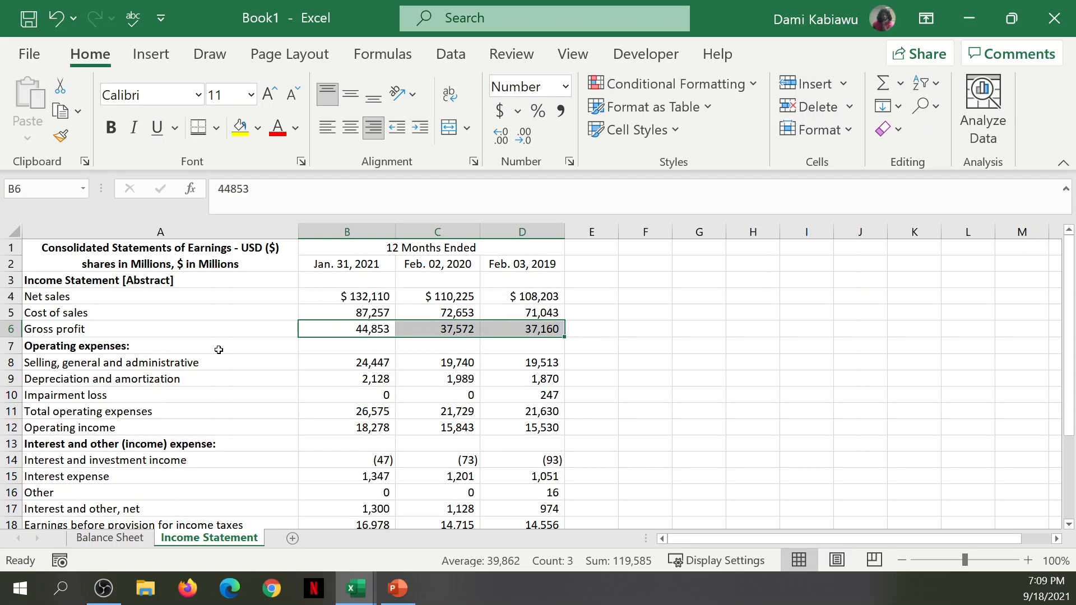
Step: Apply a Top and Double Bottom Border to Total operating expenses B11:D11 and to Operating income B12:D12, making the Operating income amounts bold
scroll(219, 351, "down", 1)
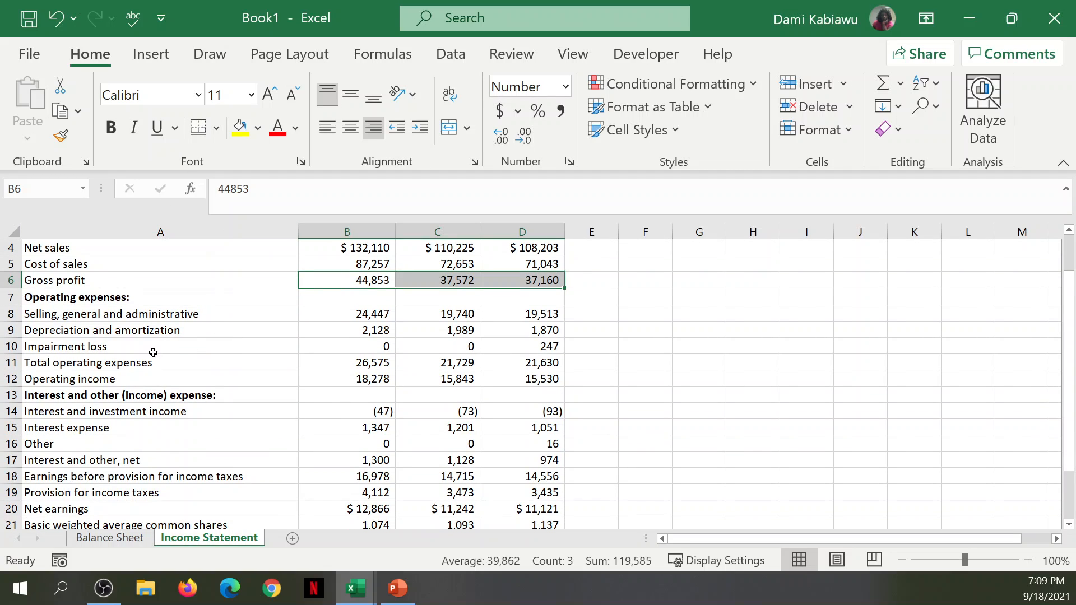
left_click_drag(336, 363, 512, 362)
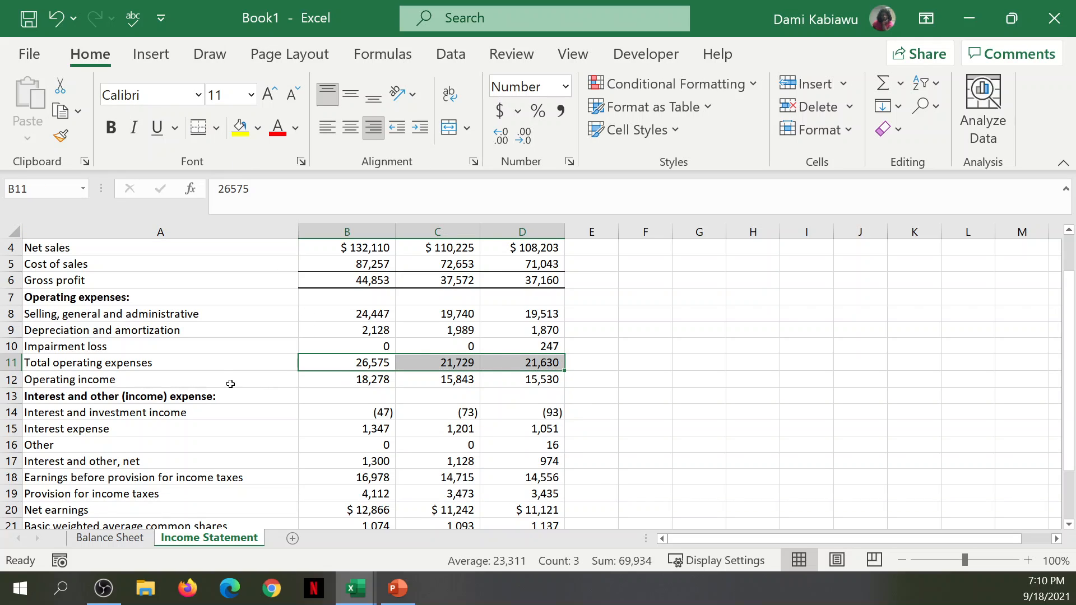
left_click_drag(331, 377, 523, 382)
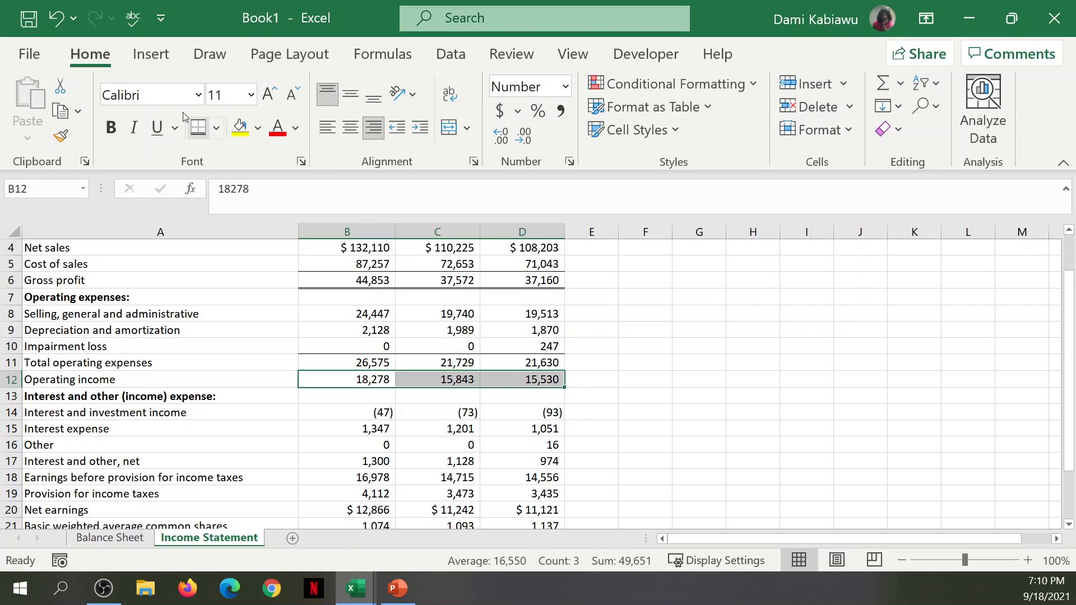
left_click(195, 129)
left_click(111, 128)
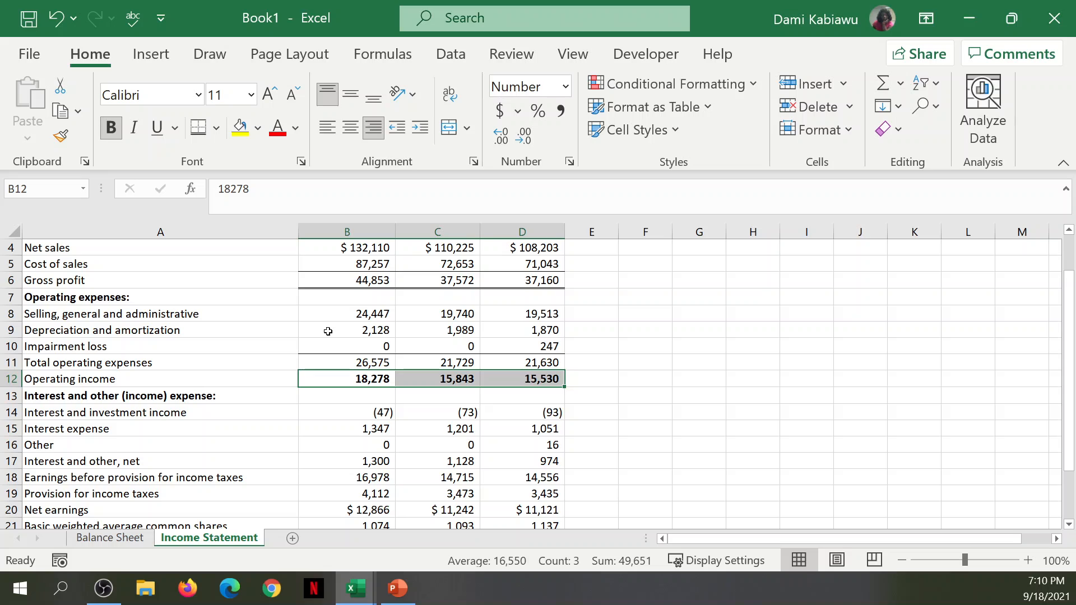
Step: Apply a Top and Double Bottom Border to the Interest and other, net amounts in B17:D17
scroll(217, 394, "down", 1)
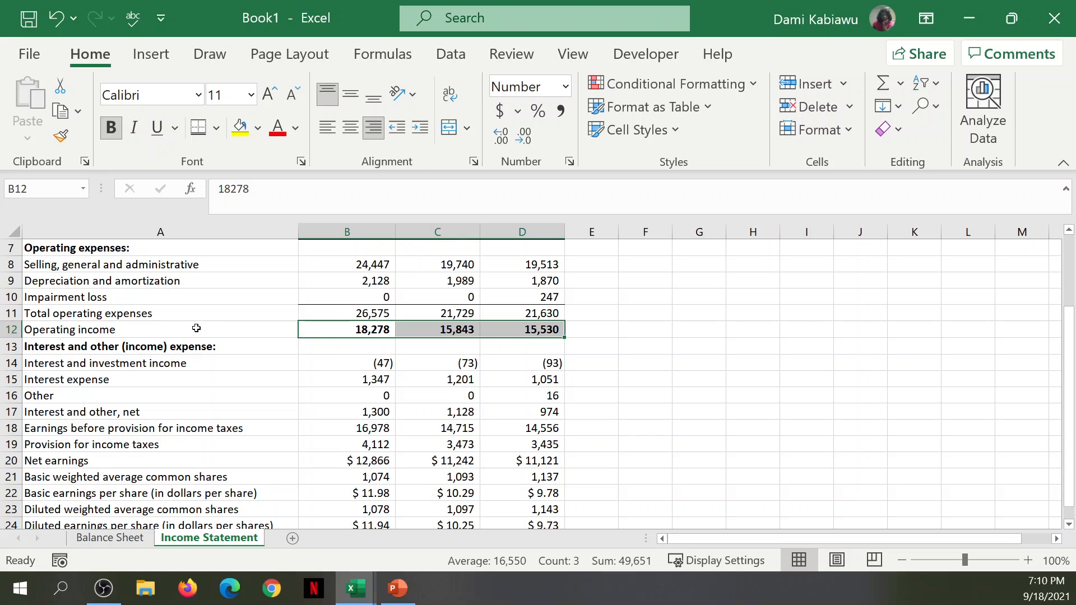
left_click_drag(199, 363, 595, 413)
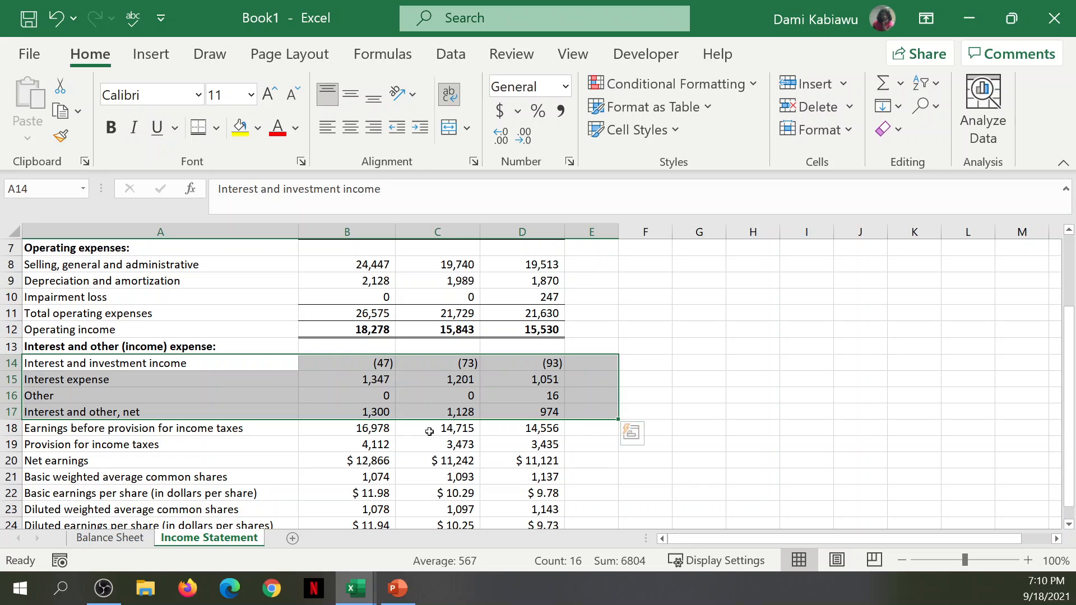
left_click_drag(244, 430, 541, 429)
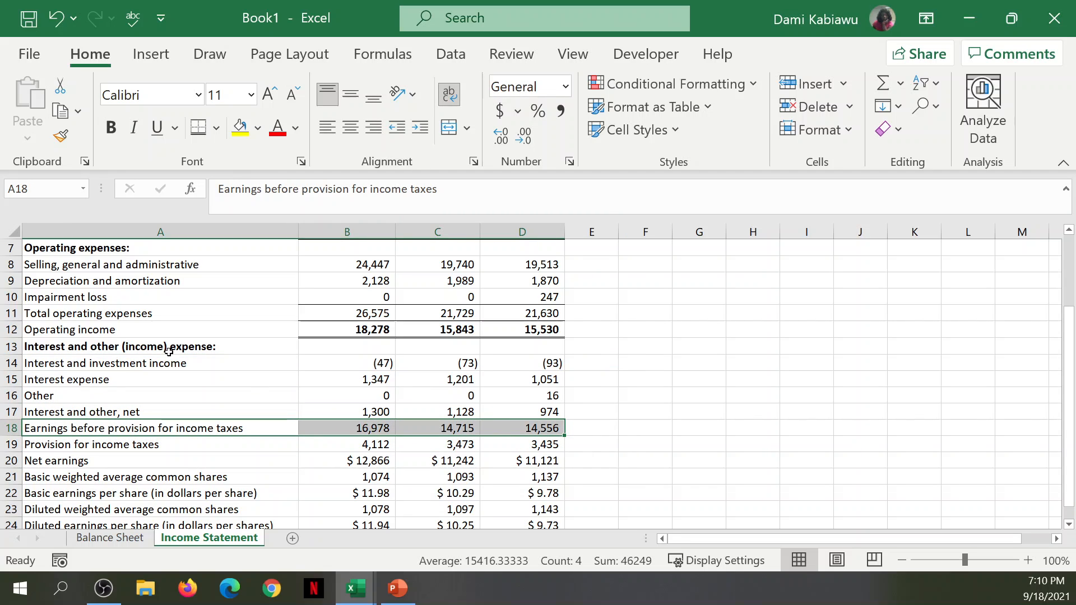
left_click(151, 428)
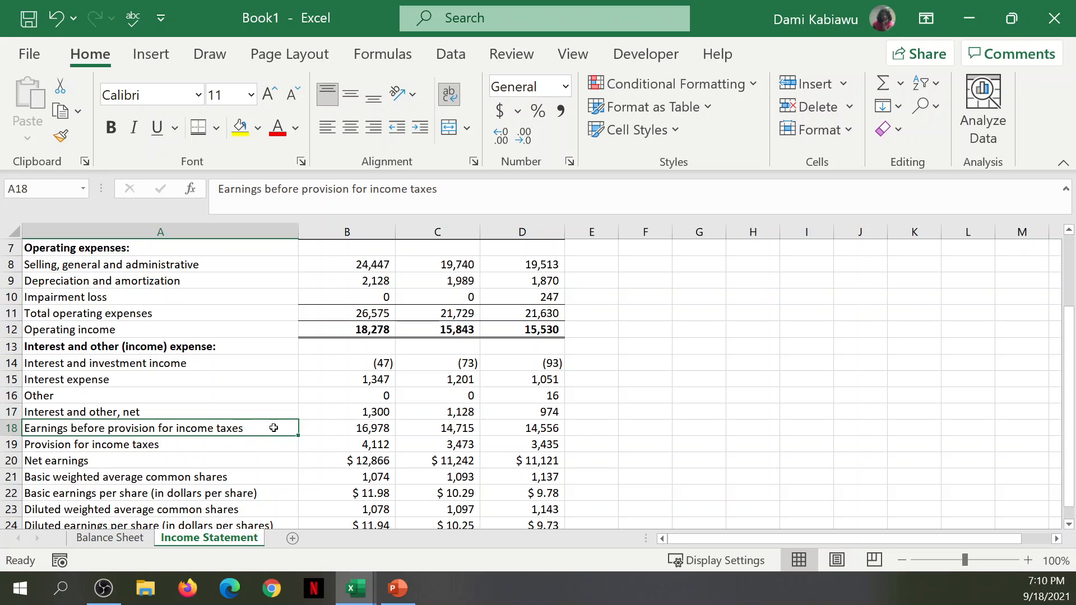
left_click_drag(274, 427, 330, 428)
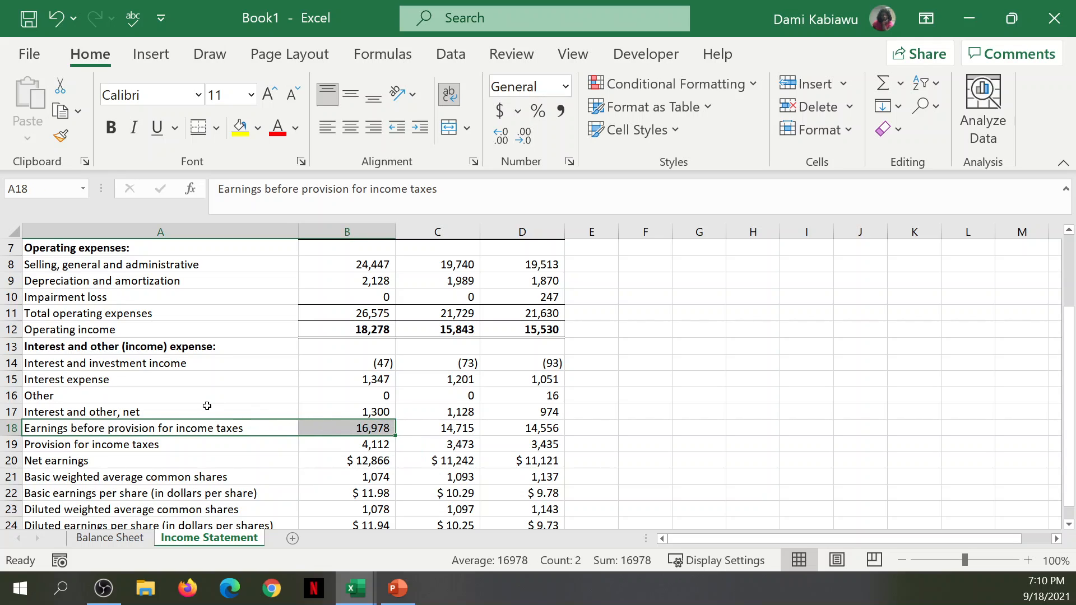
left_click(133, 412)
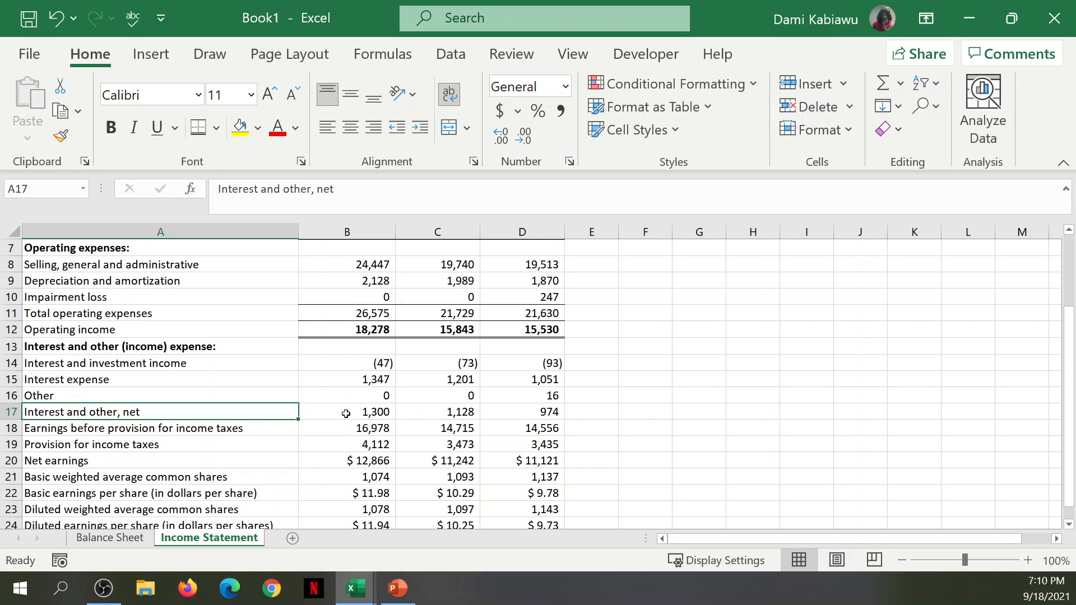
left_click_drag(345, 414, 546, 414)
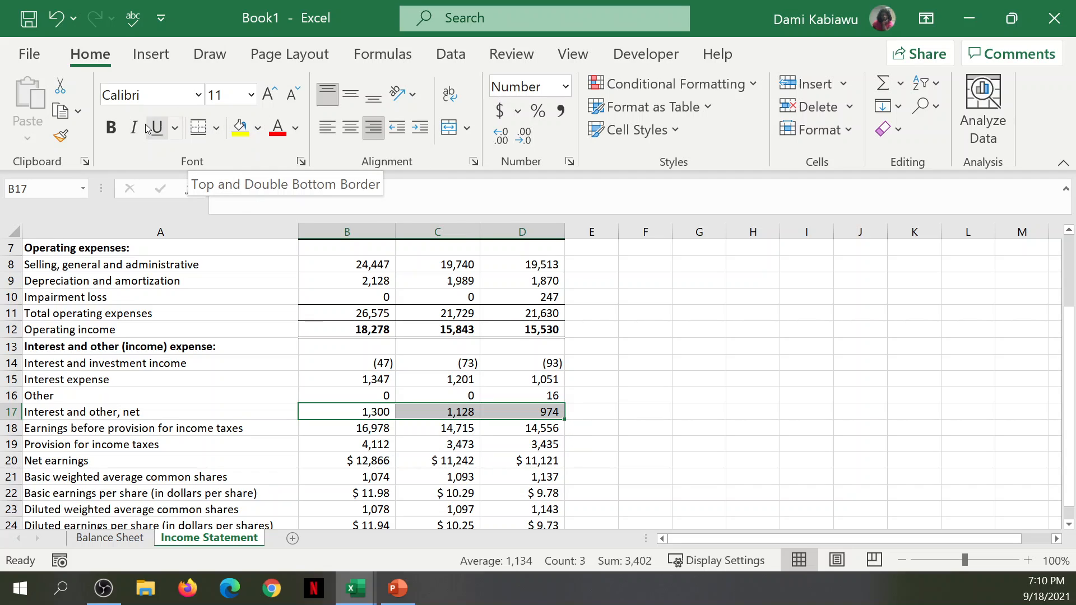
left_click(198, 128)
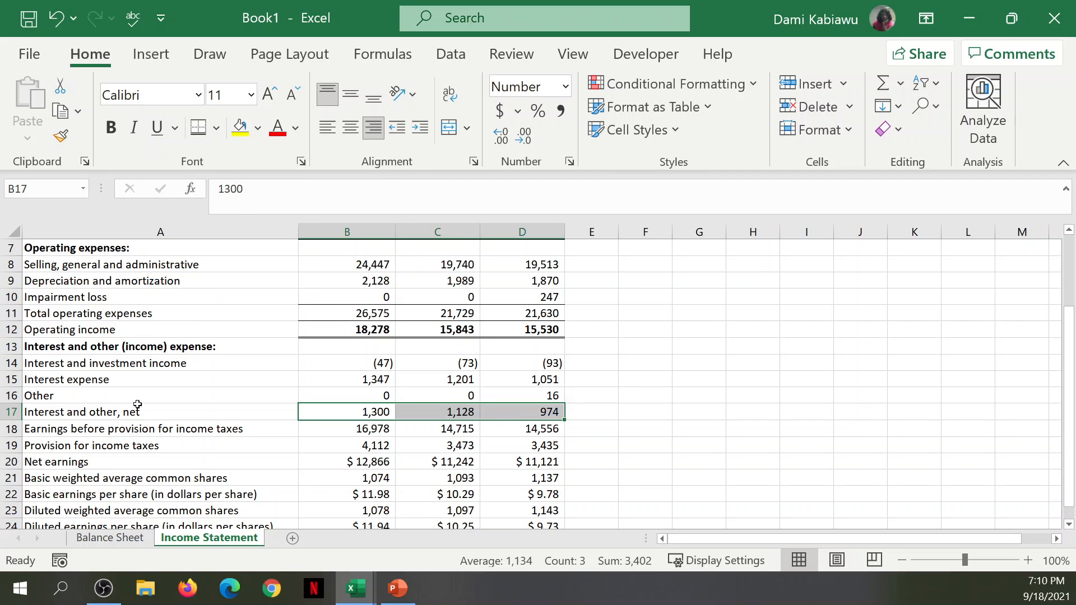
Step: Apply a Top and Double Bottom Border to the Earnings before provision for income taxes row A18:D18
left_click(168, 428)
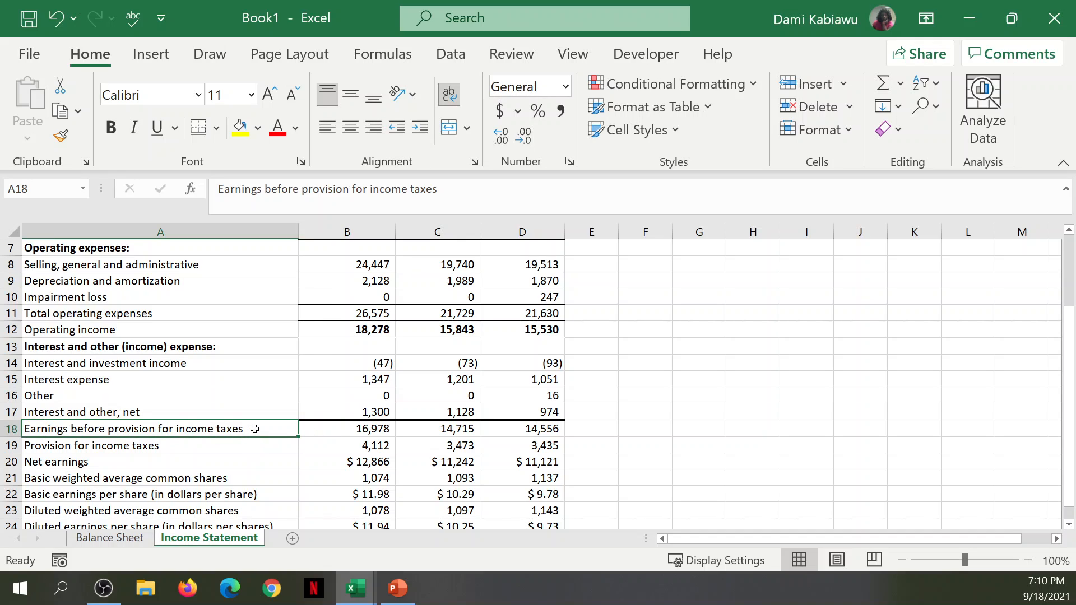
left_click_drag(255, 428, 526, 430)
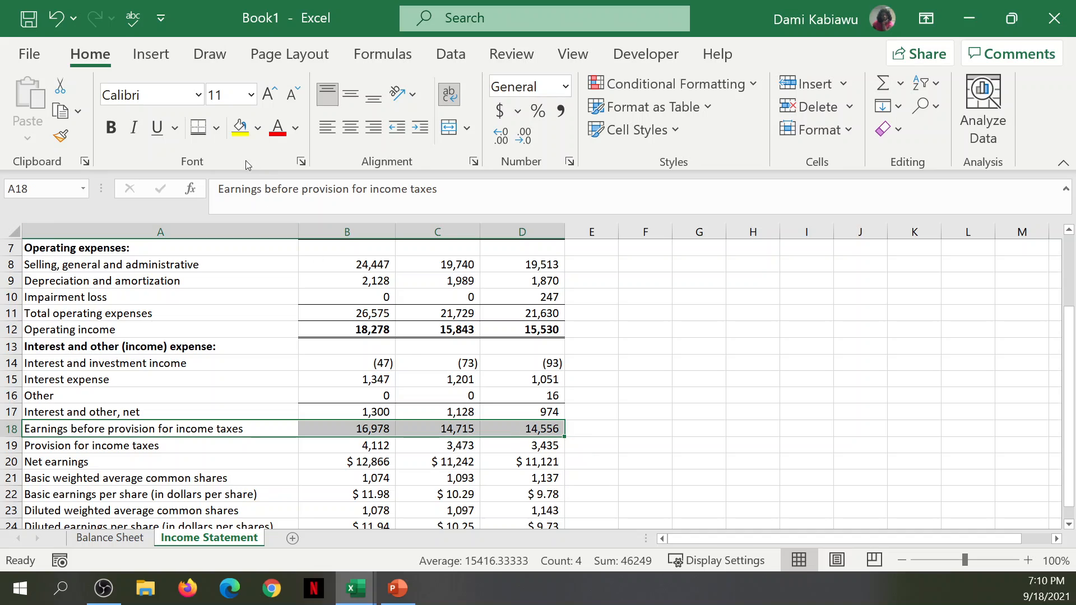
left_click(198, 128)
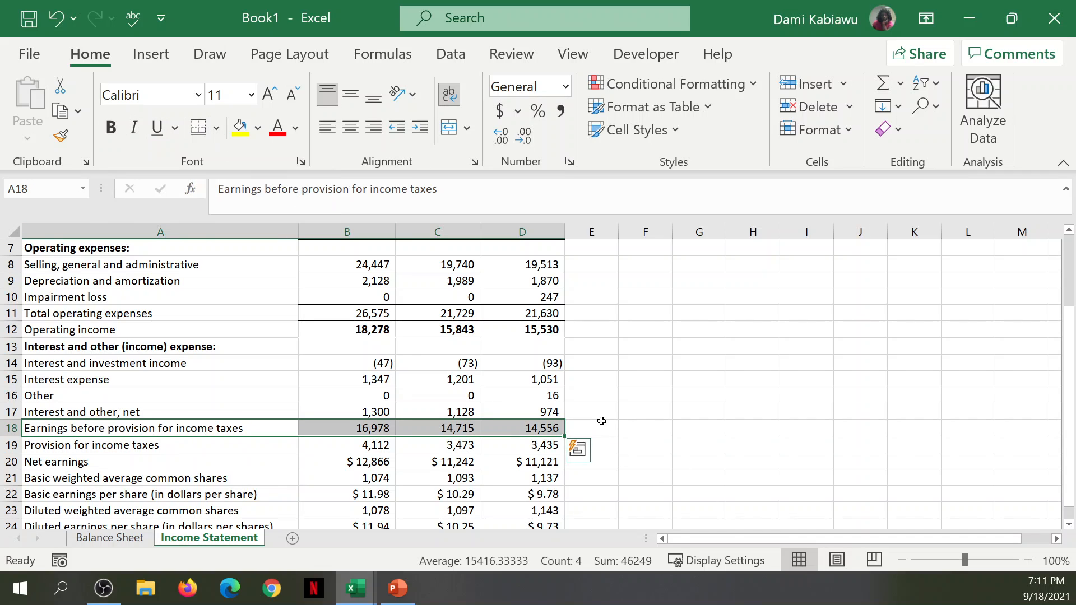
left_click(893, 445)
Step: Format the Net earnings row A20:D20 with a Top and Double Bottom Border, yellow fill and bold text
scroll(646, 457, "down", 1)
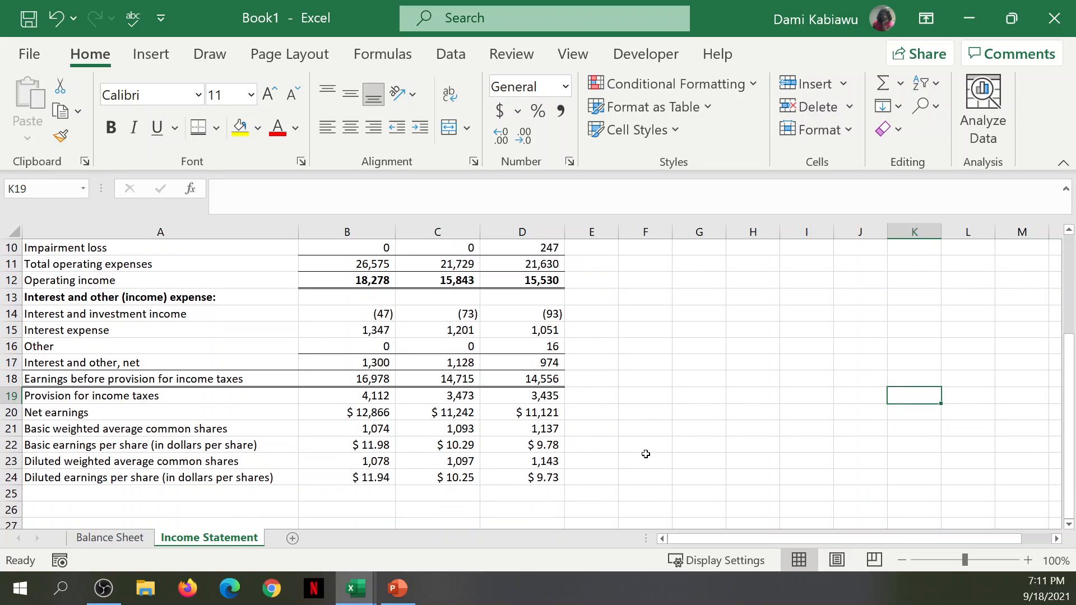
left_click(203, 400)
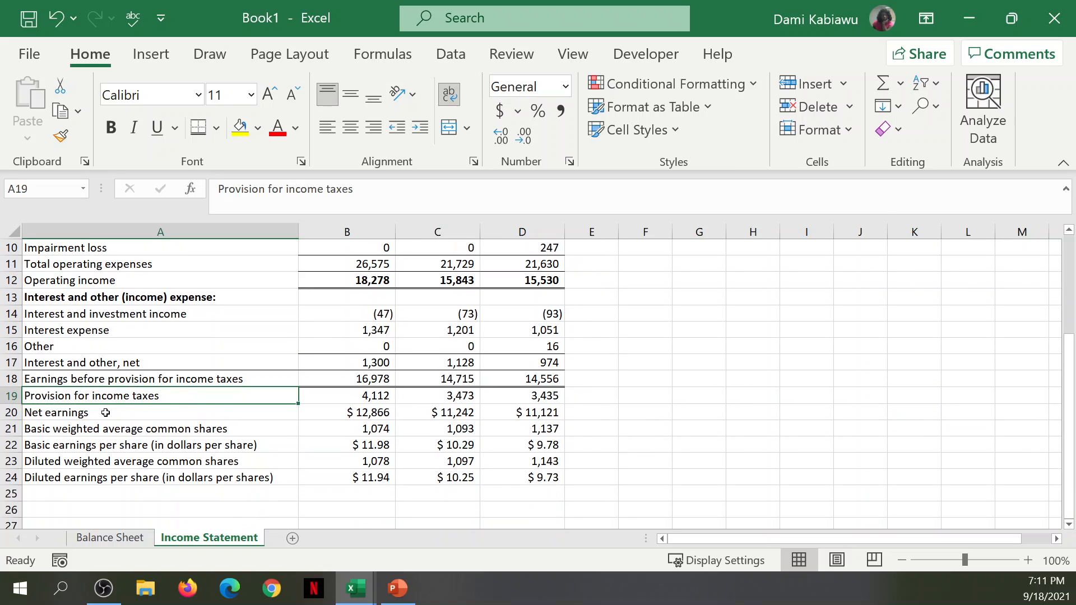
left_click_drag(112, 412, 543, 416)
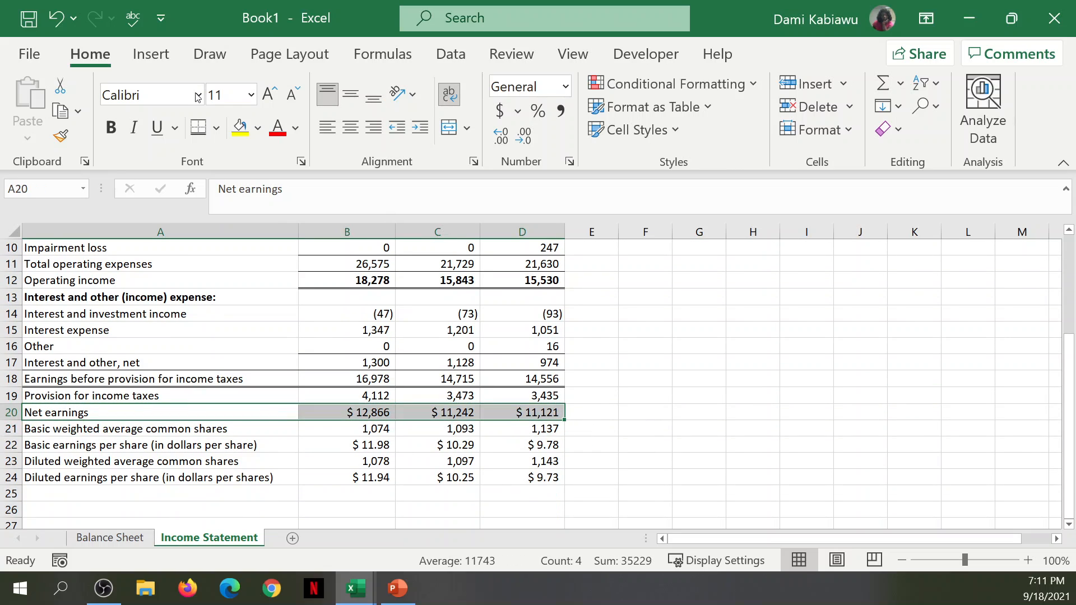
left_click(201, 136)
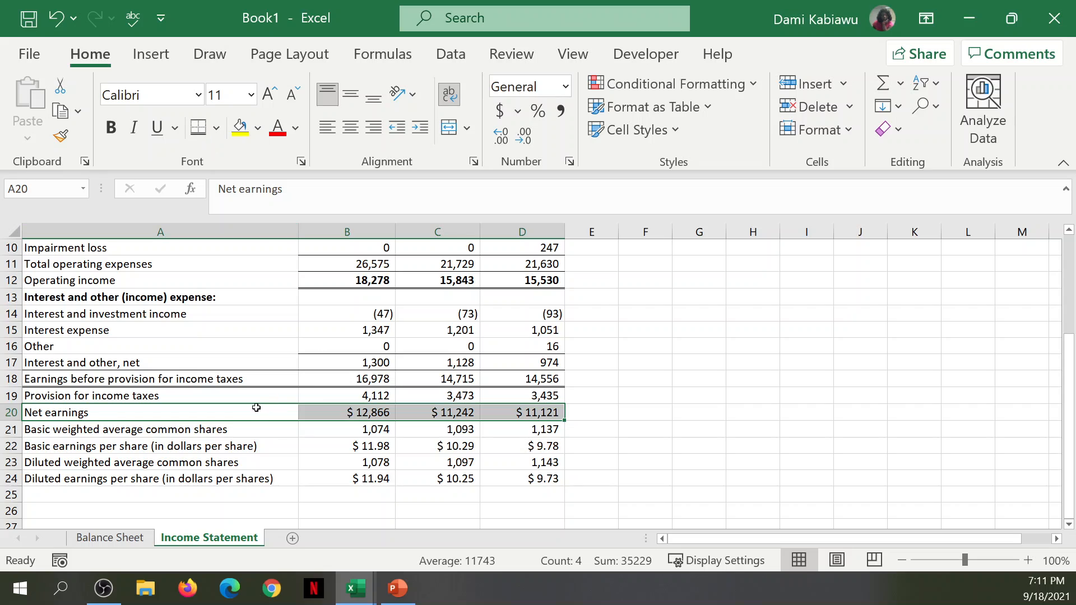
left_click(245, 125)
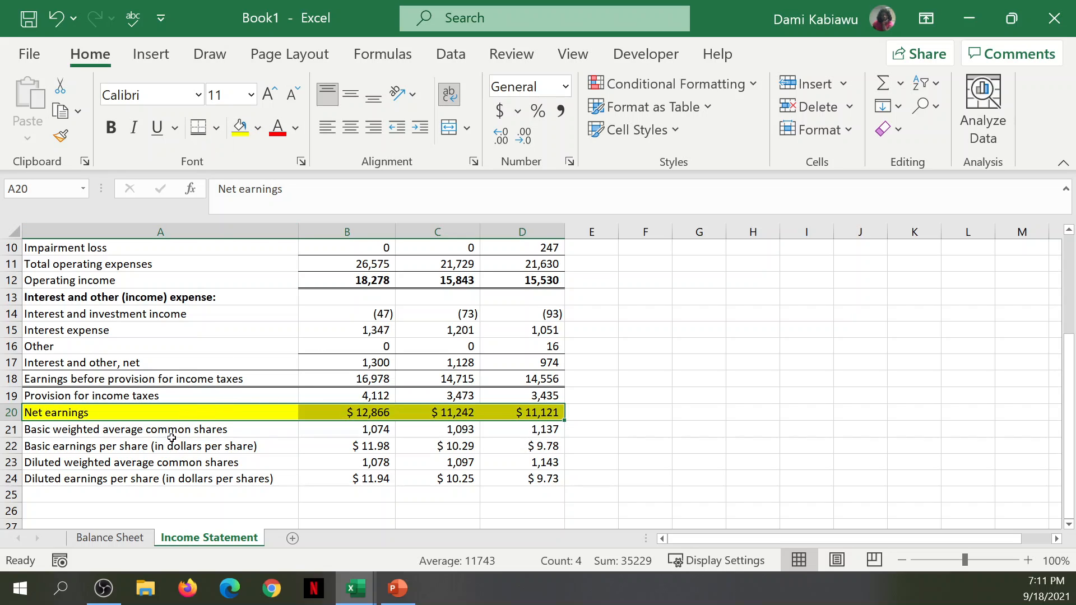
left_click(111, 128)
Step: Clear the weighted average share and earnings per share rows in A21:D24
left_click(222, 430)
left_click_drag(221, 430, 558, 486)
key("Delete")
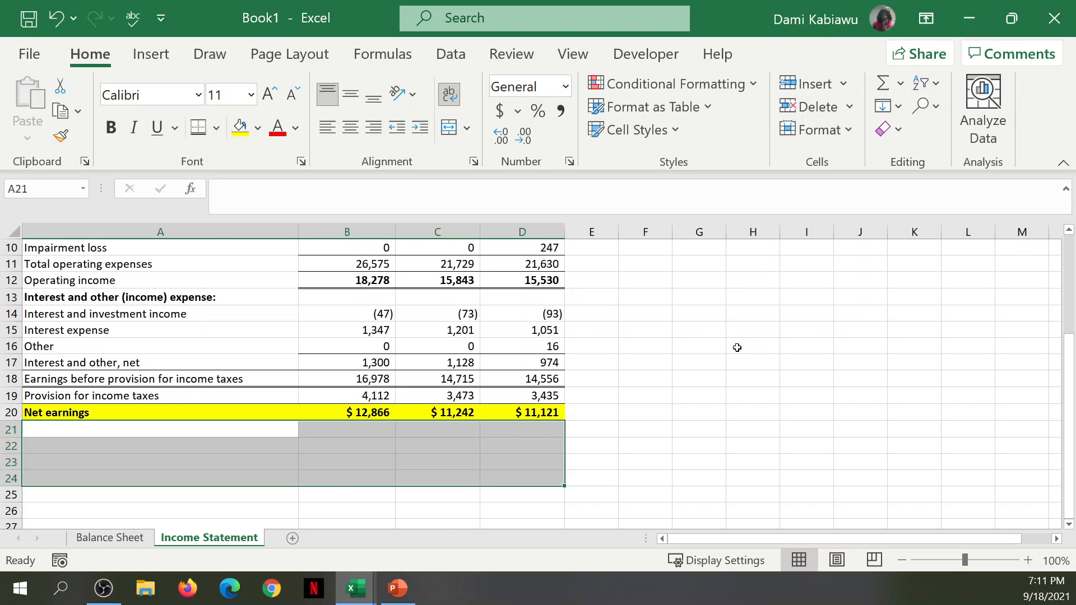
Step: Add a new worksheet and place it before the Balance Sheet
left_click(293, 538)
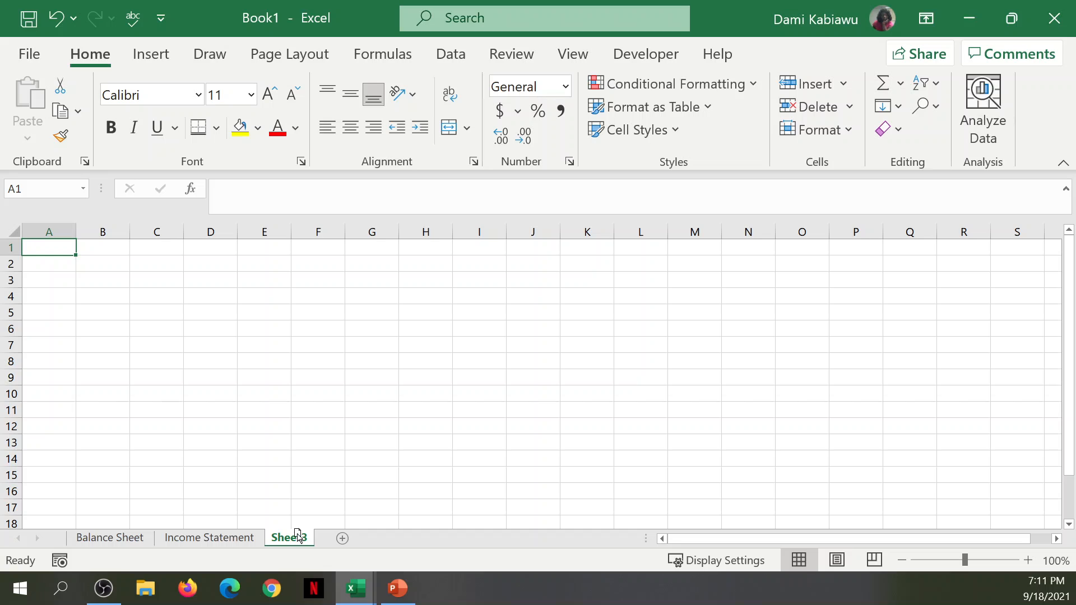
mouse_move(297, 535)
left_mouse_down()
mouse_move(66, 538)
mouse_move(309, 545)
left_mouse_up()
left_click_drag(308, 542, 69, 534)
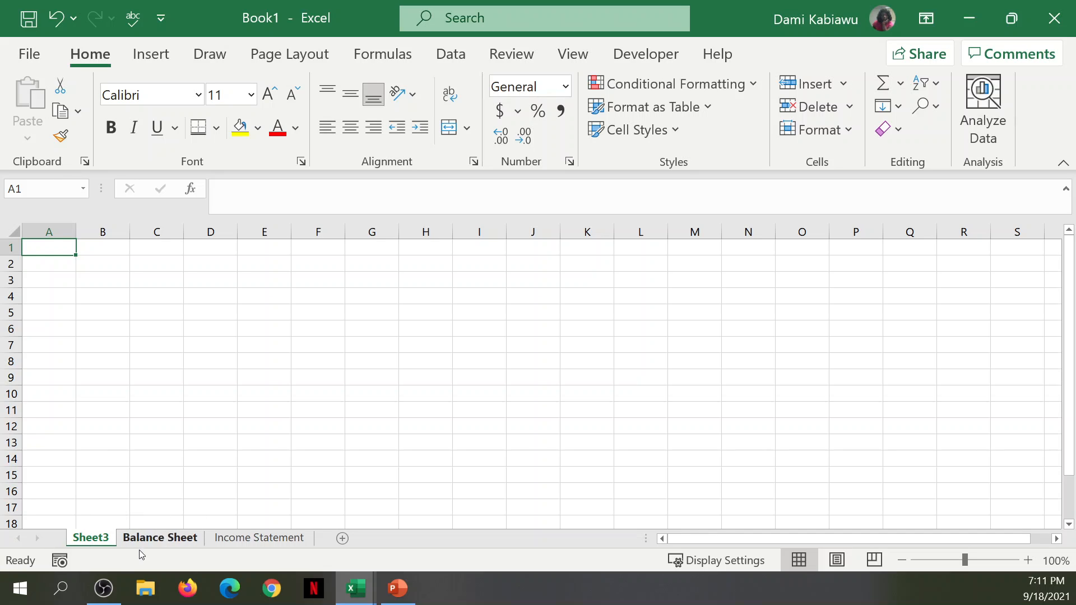
Step: Rename the new worksheet Sheet3 as Ratios
right_click(101, 539)
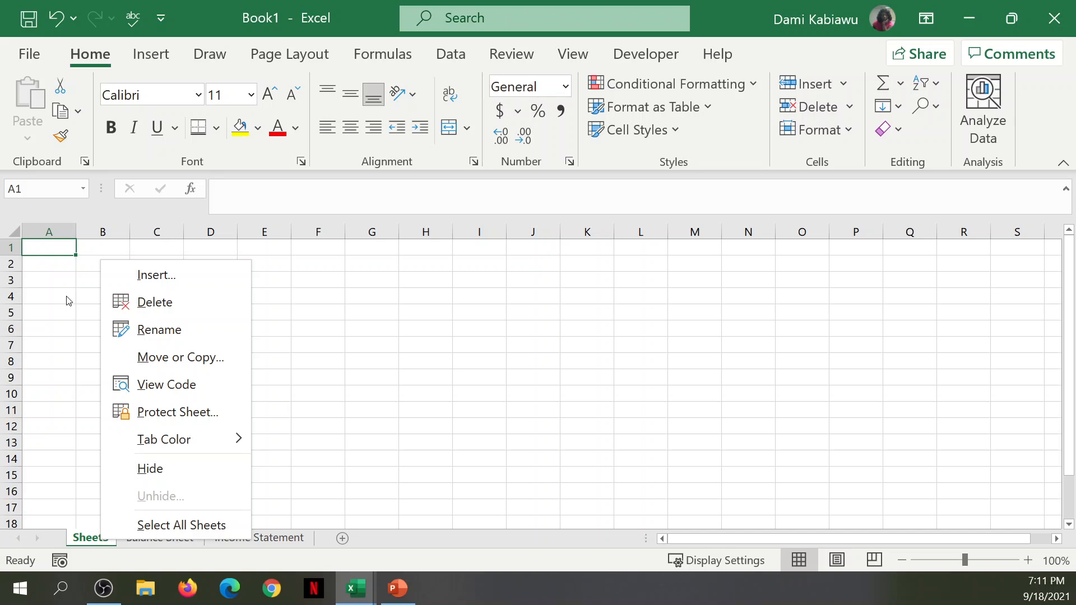
left_click(162, 331)
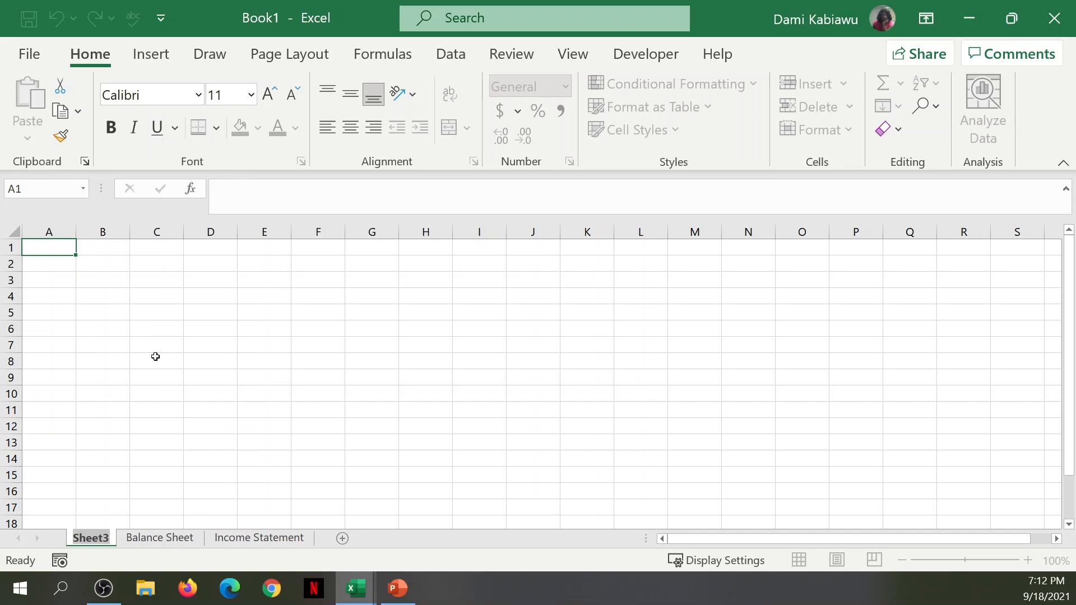
type("R")
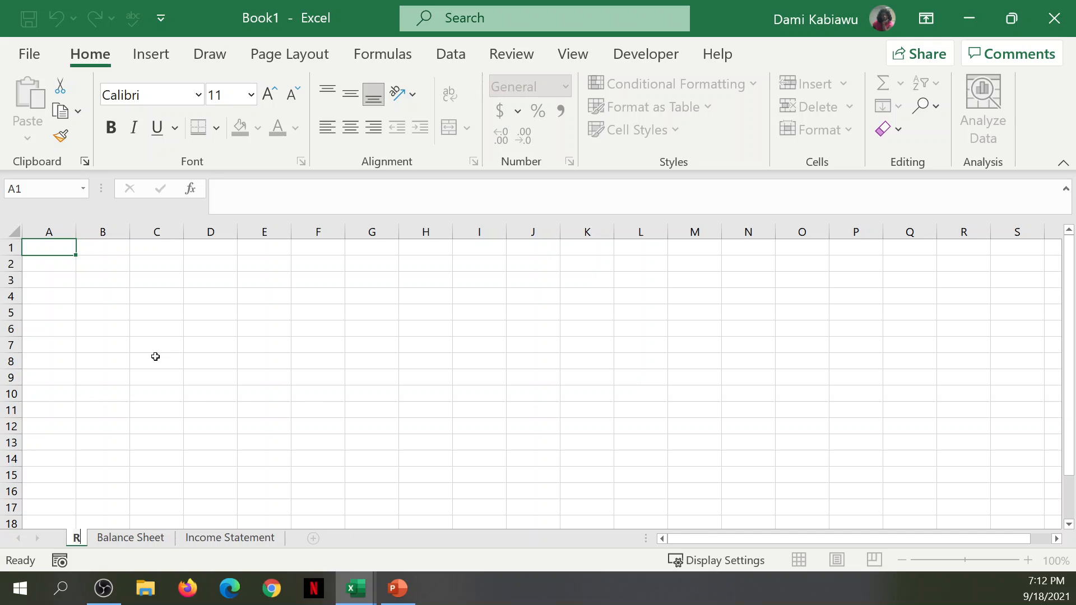
type("atios")
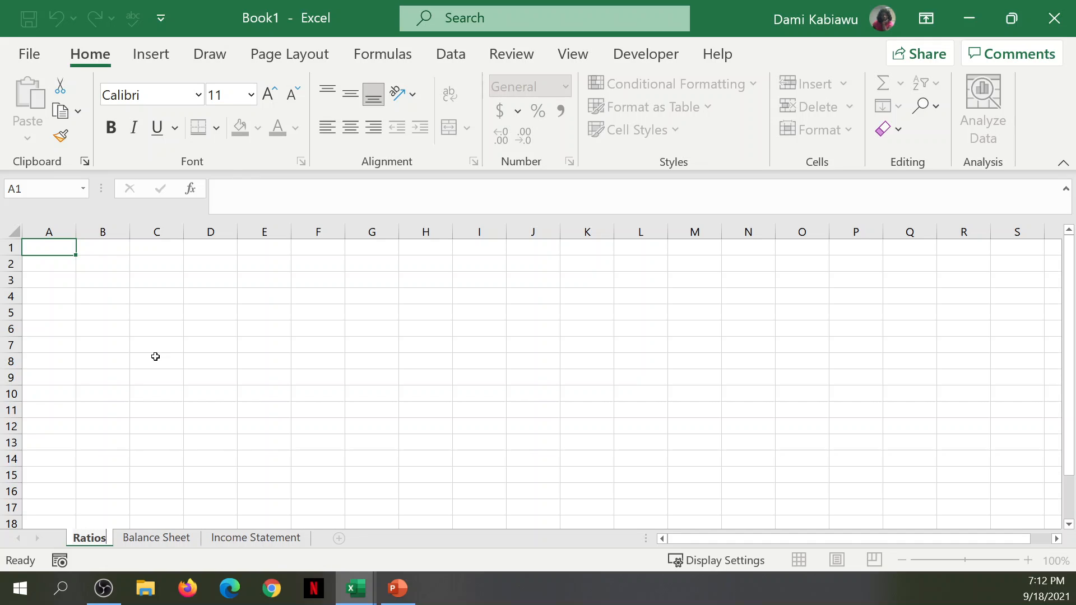
key("Return")
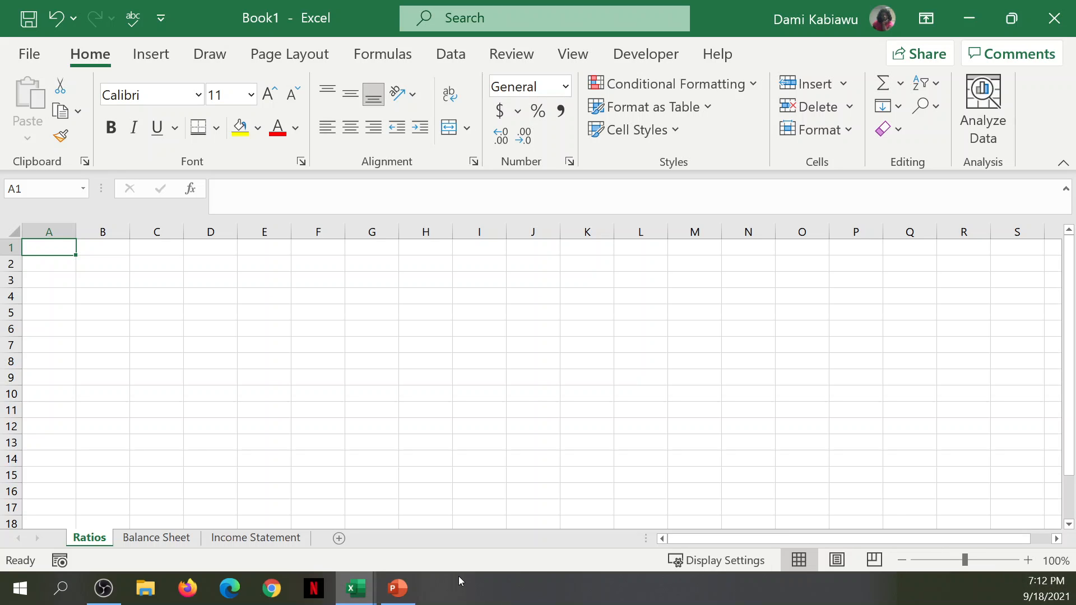
Step: Switch to PowerPoint to review the performance and profitability ratio formulas on slide 29, then return to the Book1 workbook in Excel
left_click(394, 591)
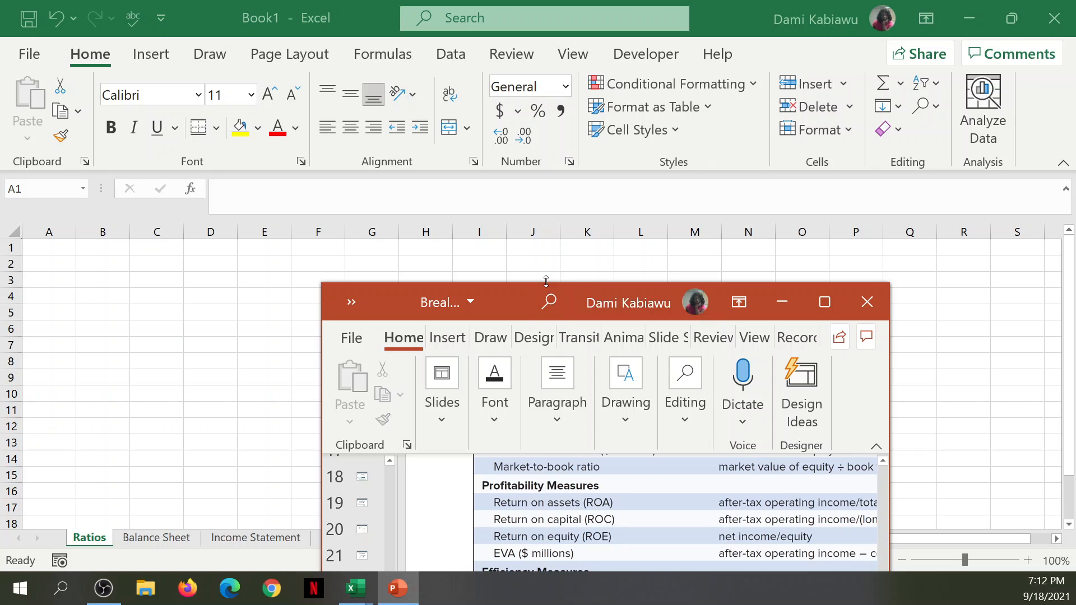
double_click(506, 303)
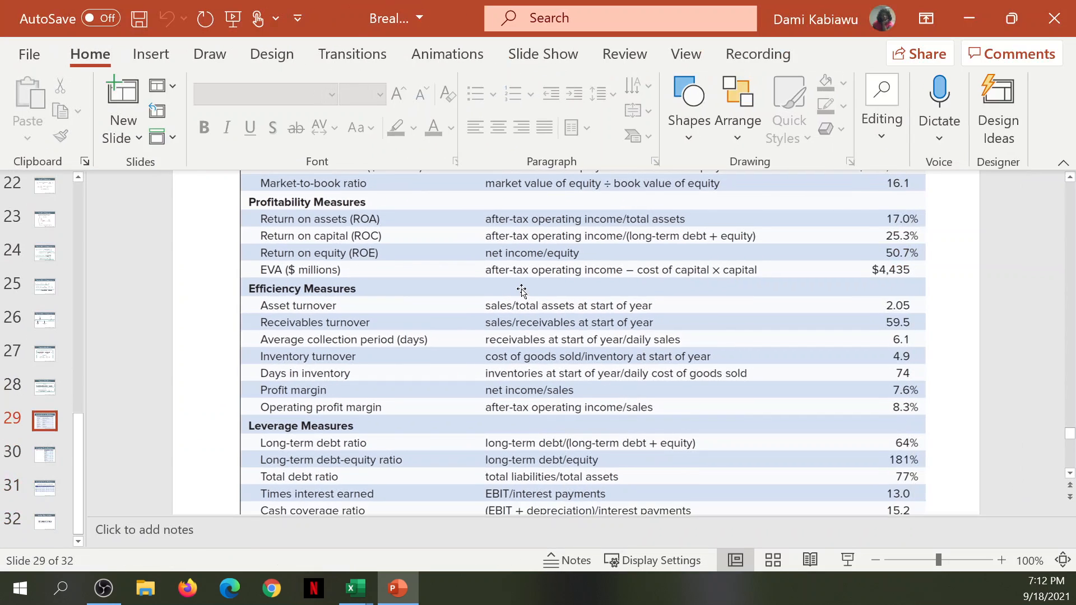
scroll(538, 305, "up", 1)
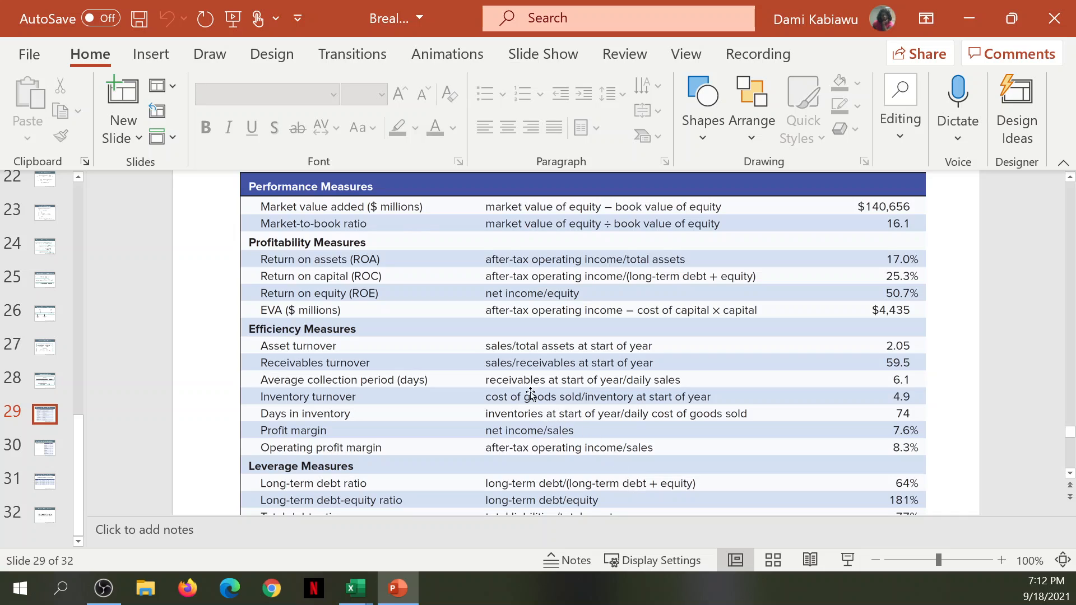
mouse_move(350, 588)
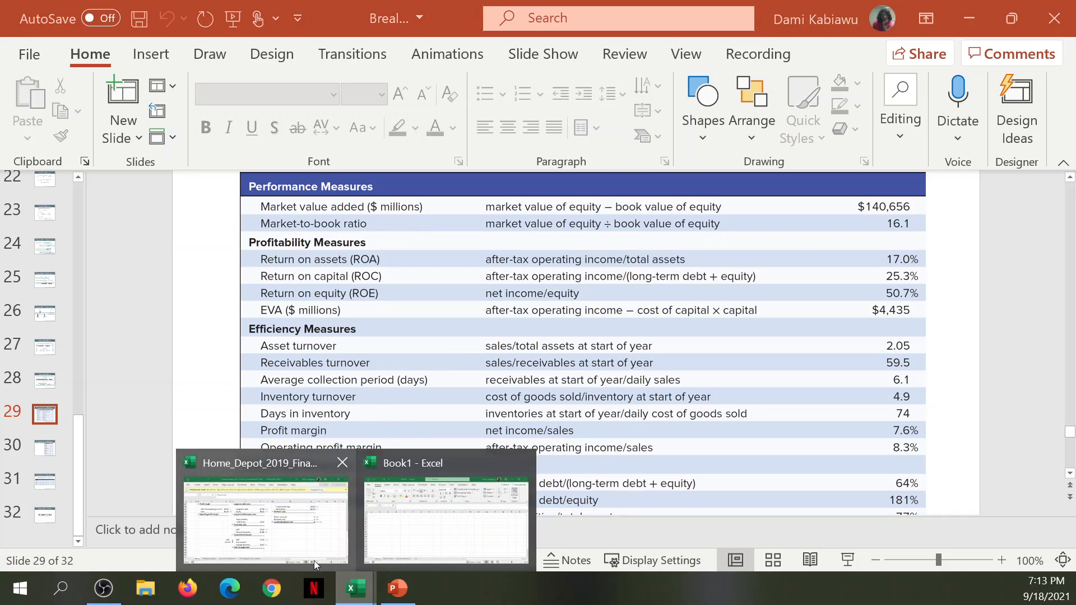
left_click(390, 537)
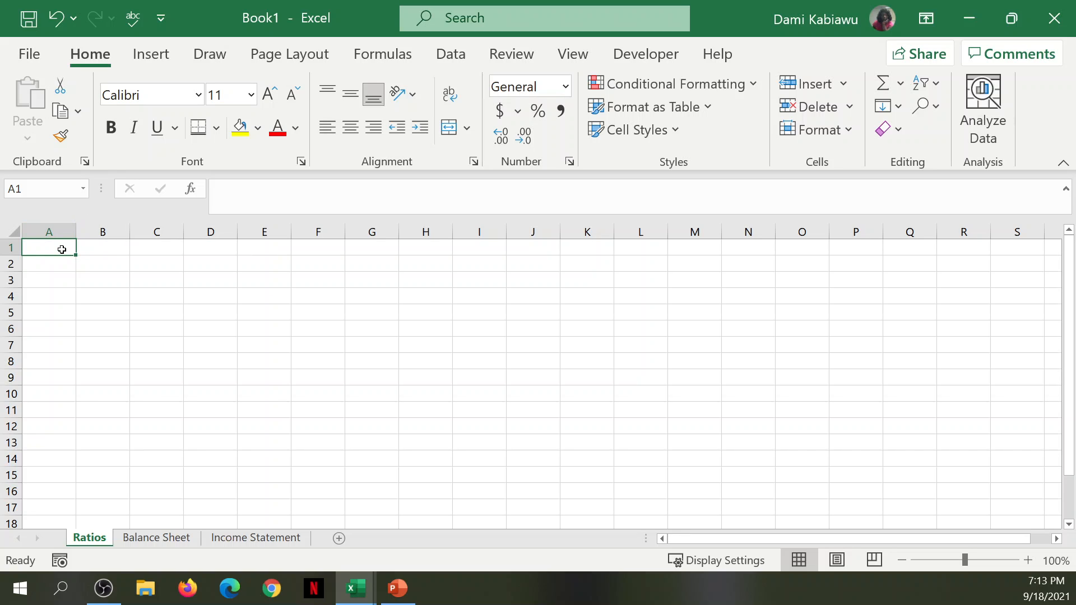
Step: Enter the heading Return on Asset on the Ratios sheet and position it in cell G2
left_click_drag(62, 247, 252, 446)
left_click(49, 247)
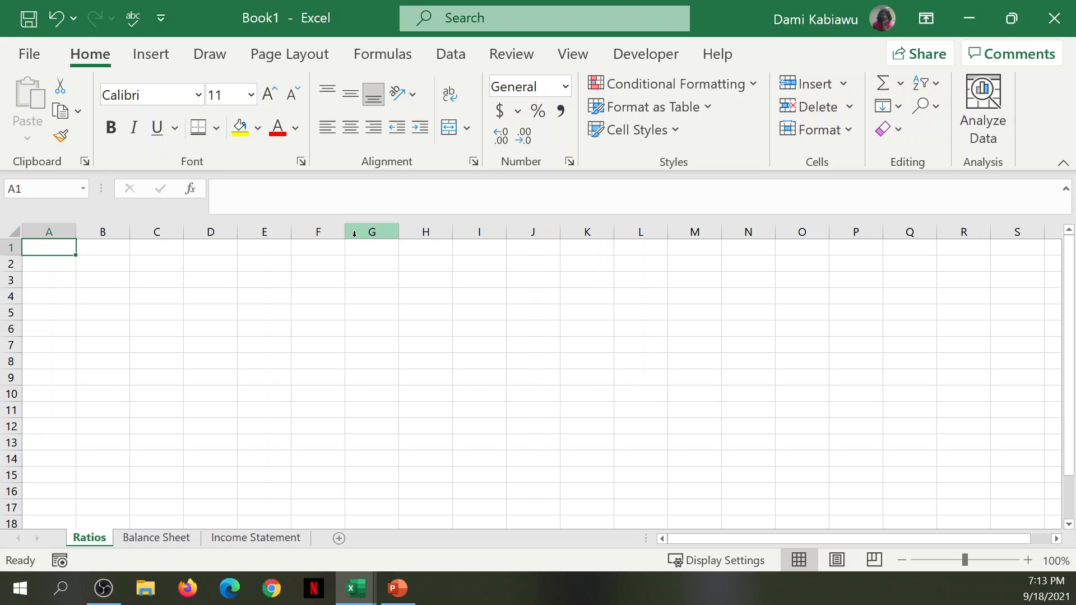
type("Ret")
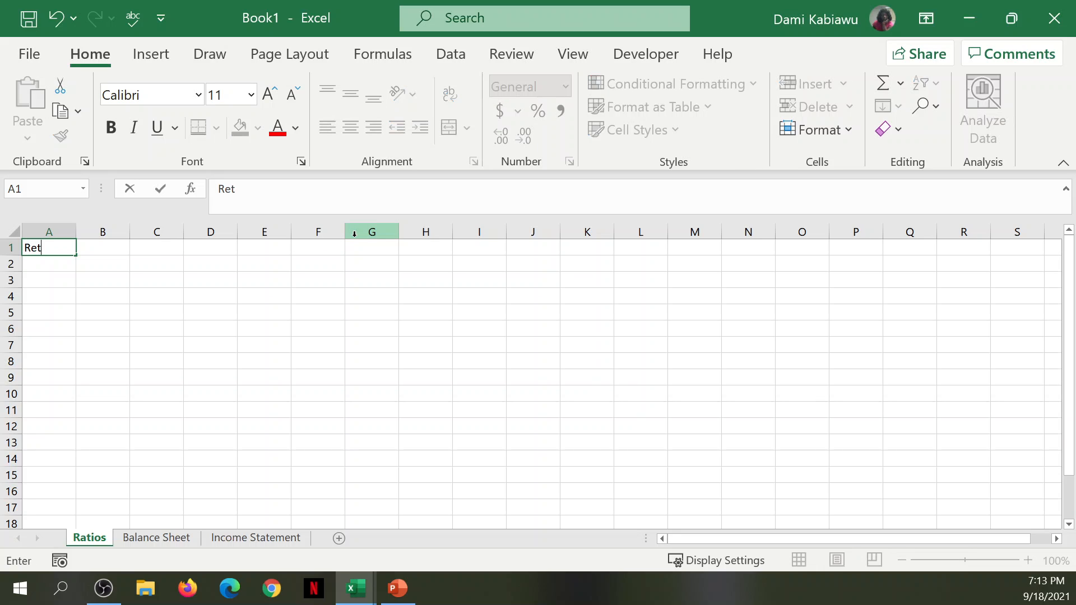
type("urn on Asset")
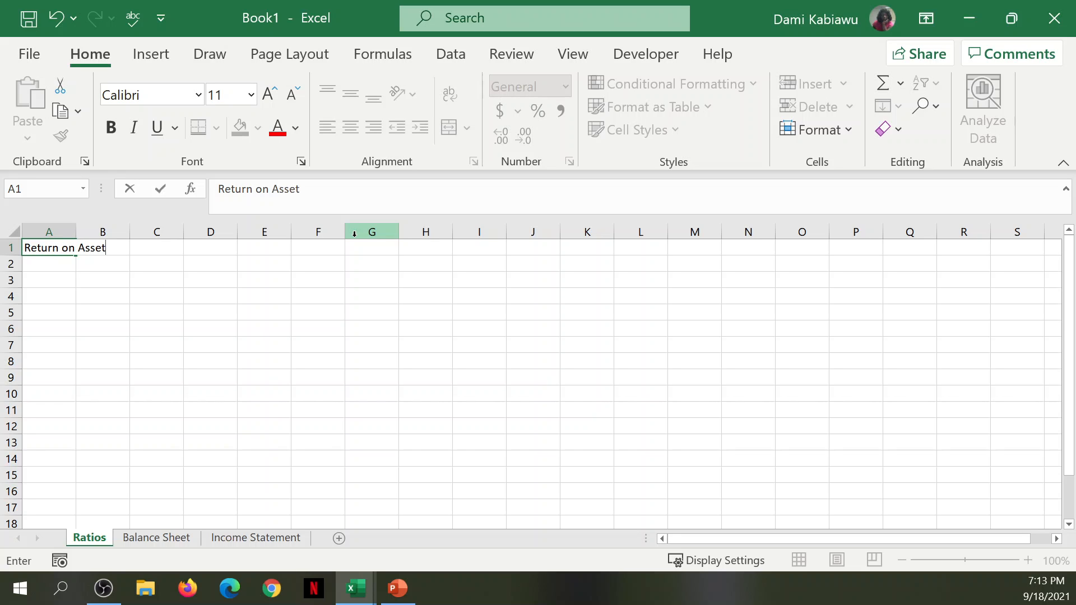
left_click(45, 312)
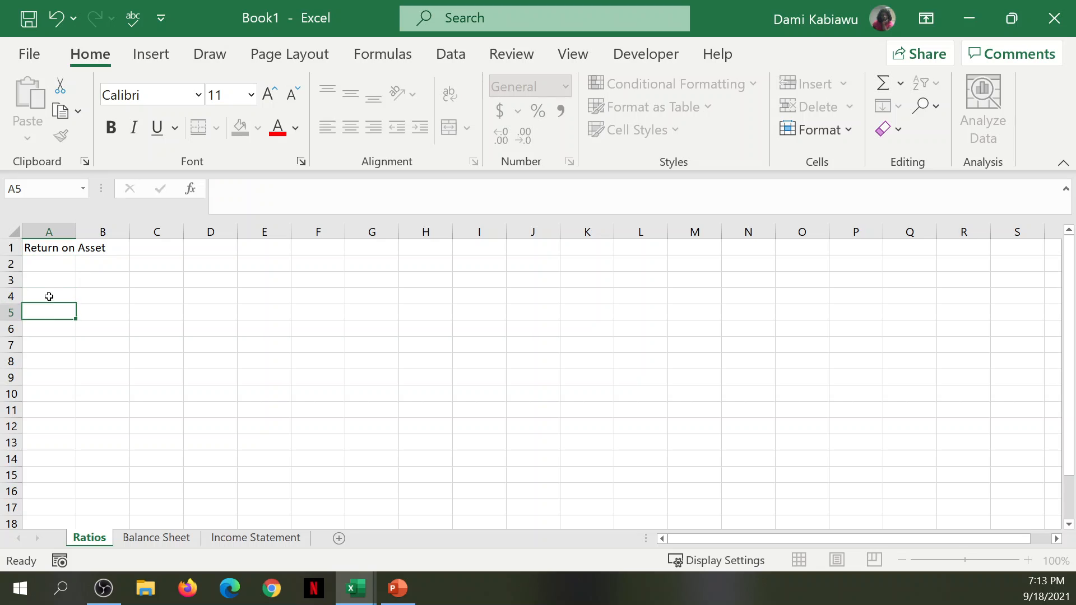
left_click(56, 247)
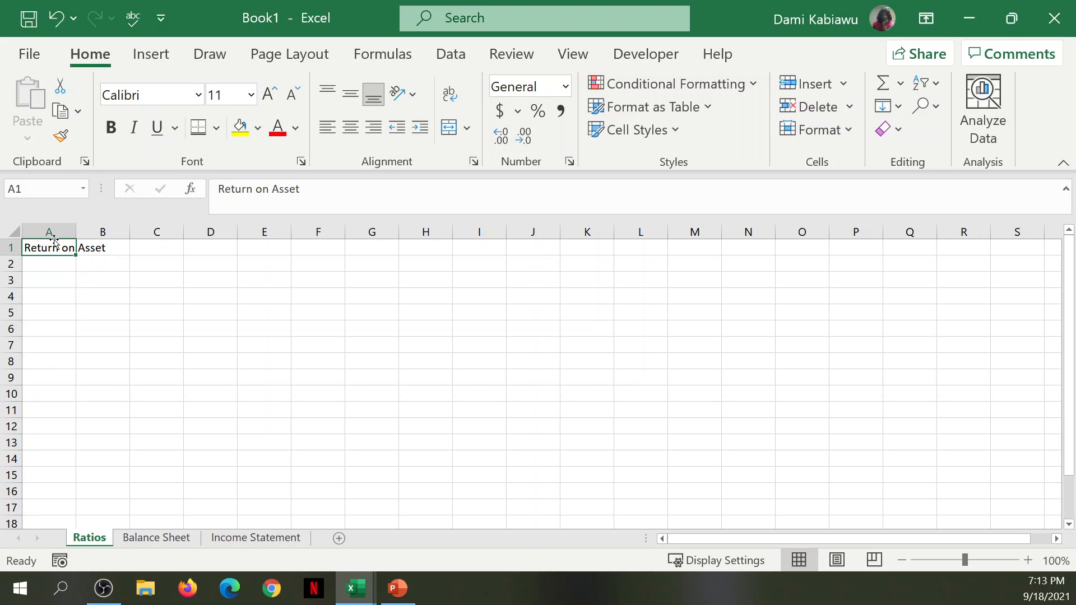
left_click_drag(55, 242, 386, 261)
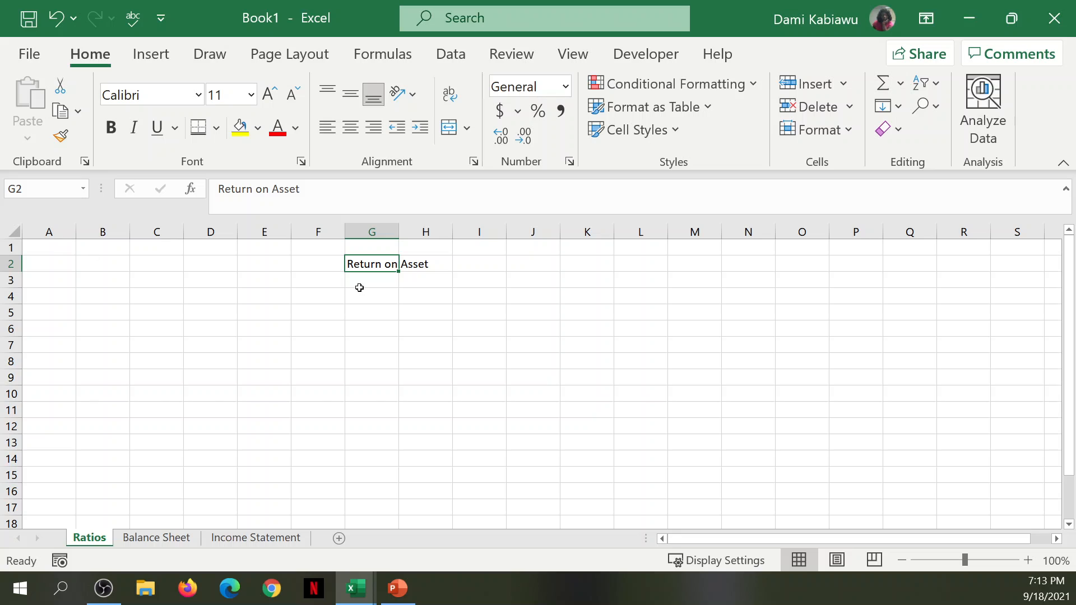
Step: Enter the label After Tax Operating Income in G3, below the Return on Asset heading
left_click_drag(370, 284, 361, 328)
left_click(377, 283)
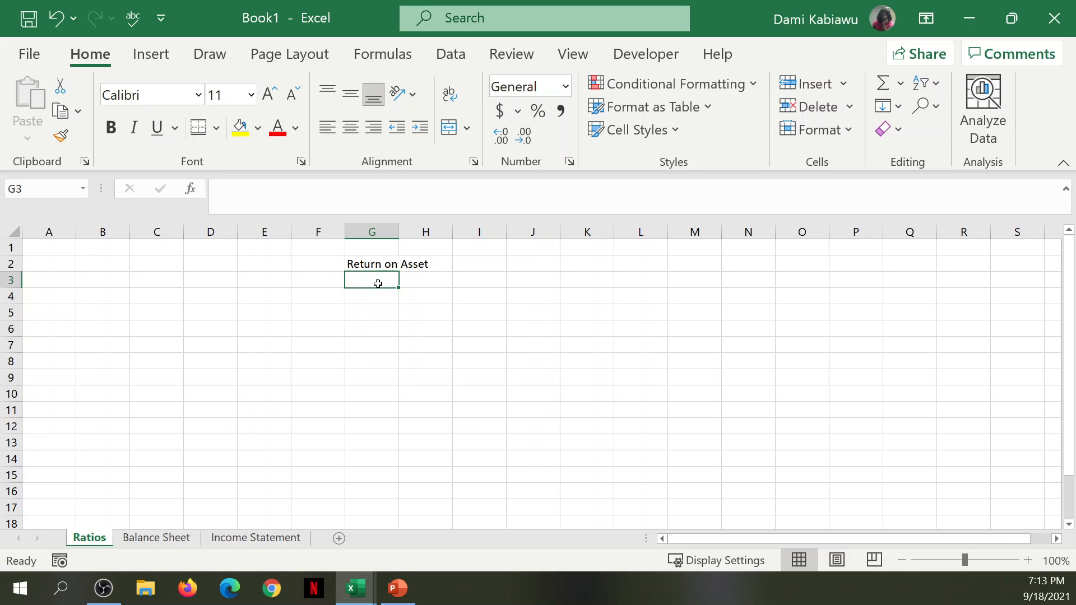
double_click(378, 281)
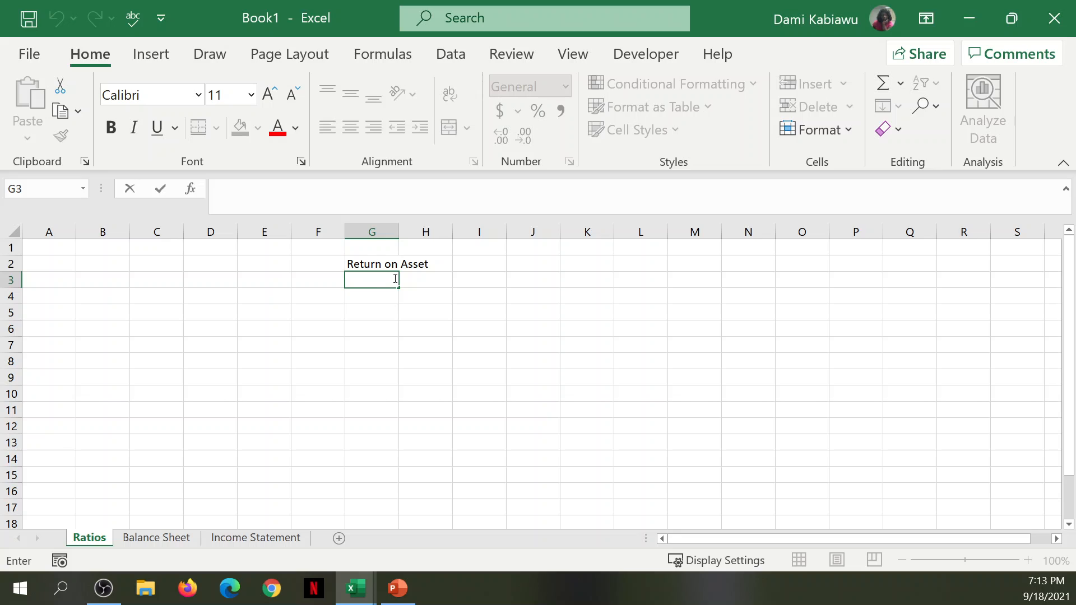
type("After Tax")
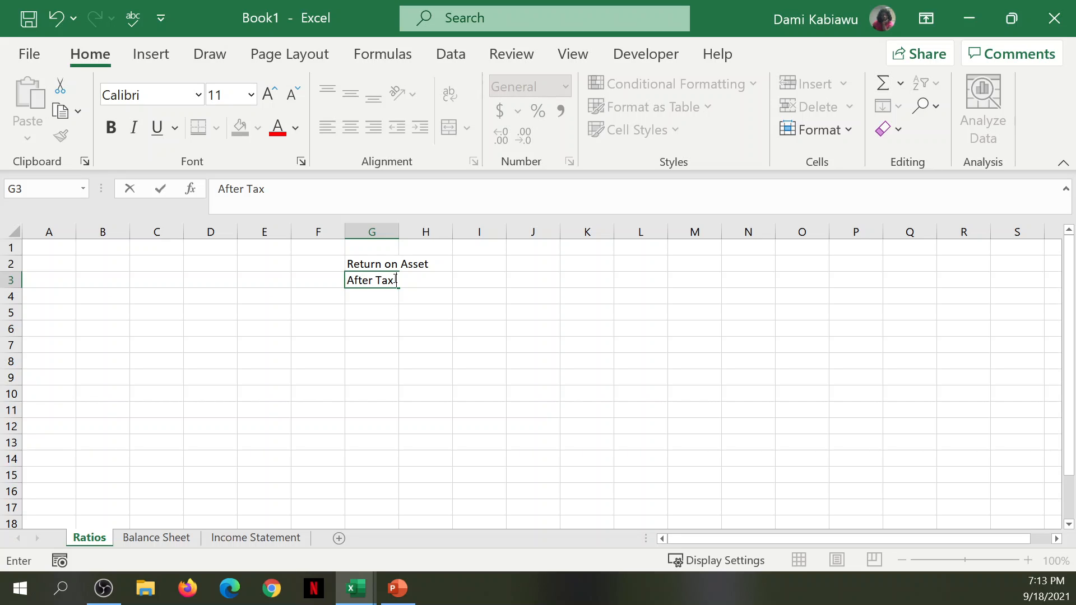
type(" O")
type("peri")
type("a")
type("ting ")
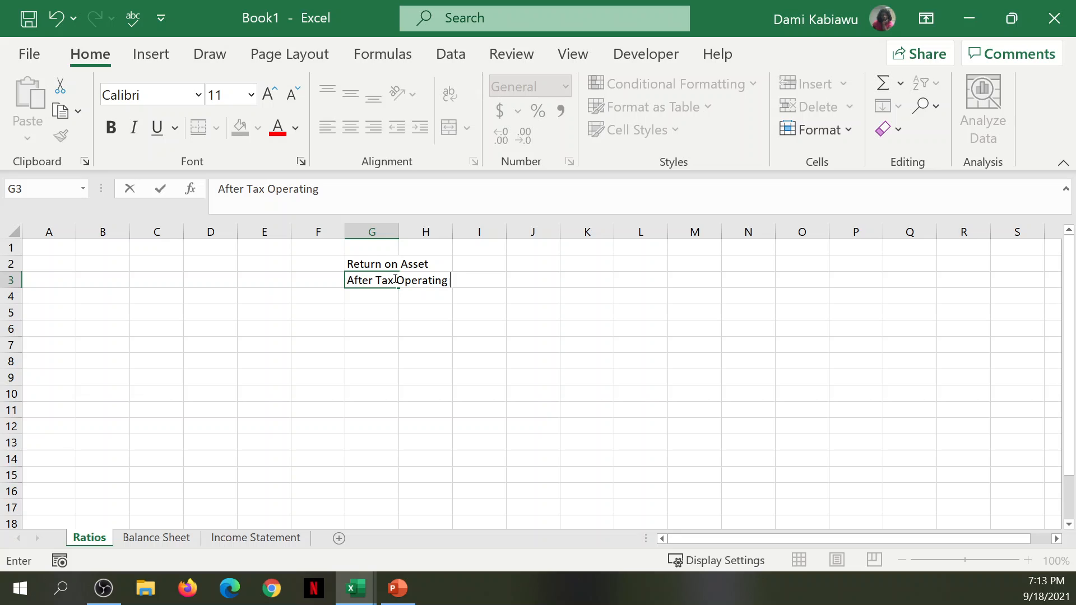
type("Income")
key("Return")
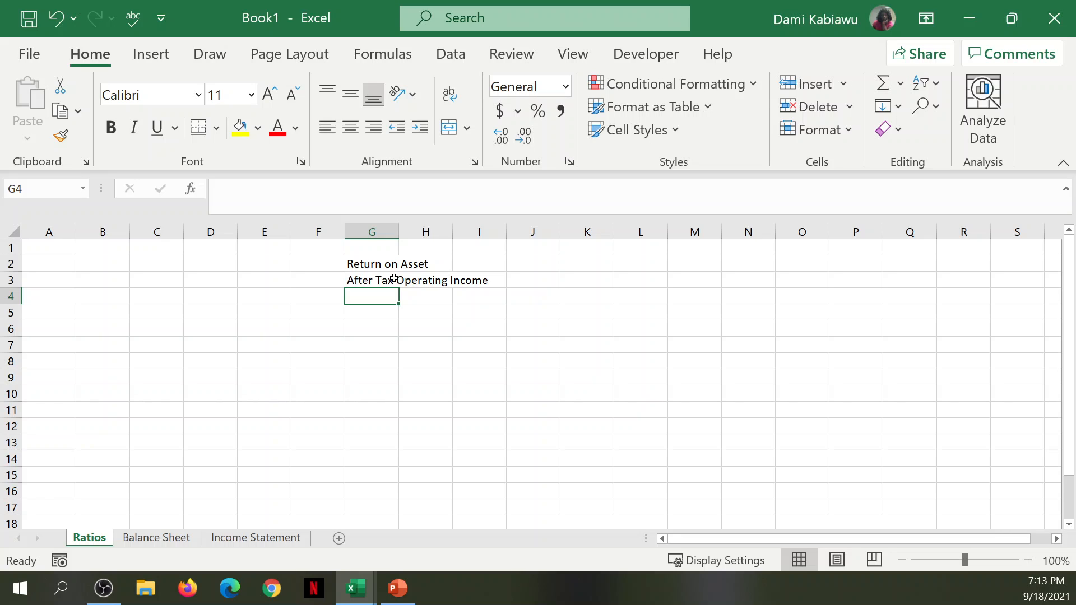
Step: Enter the label Average Total Assets in G4 and autofit column G to its text
type("T")
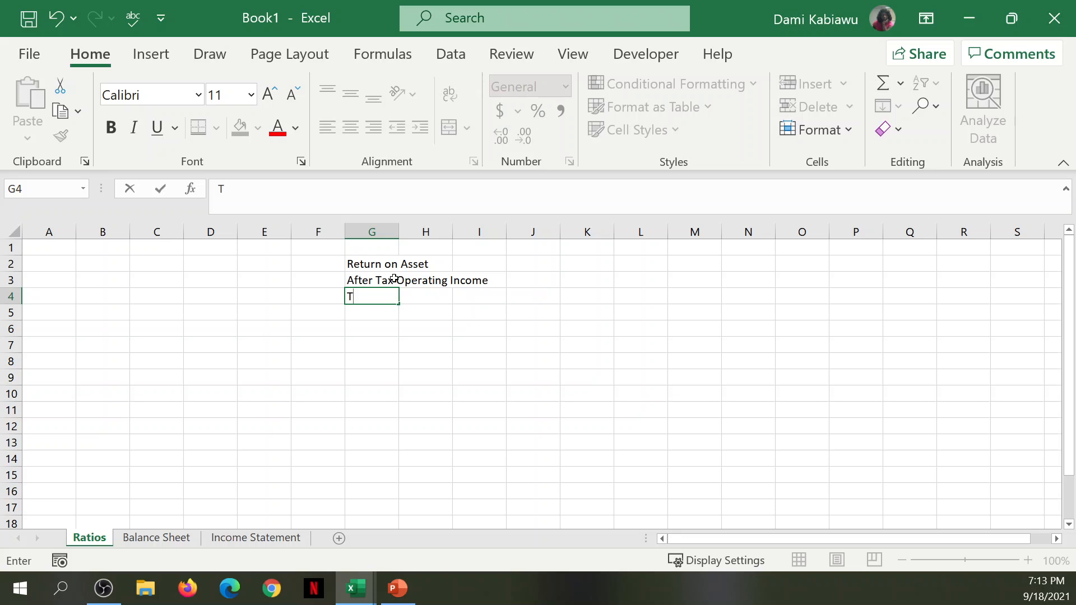
type("Average Total")
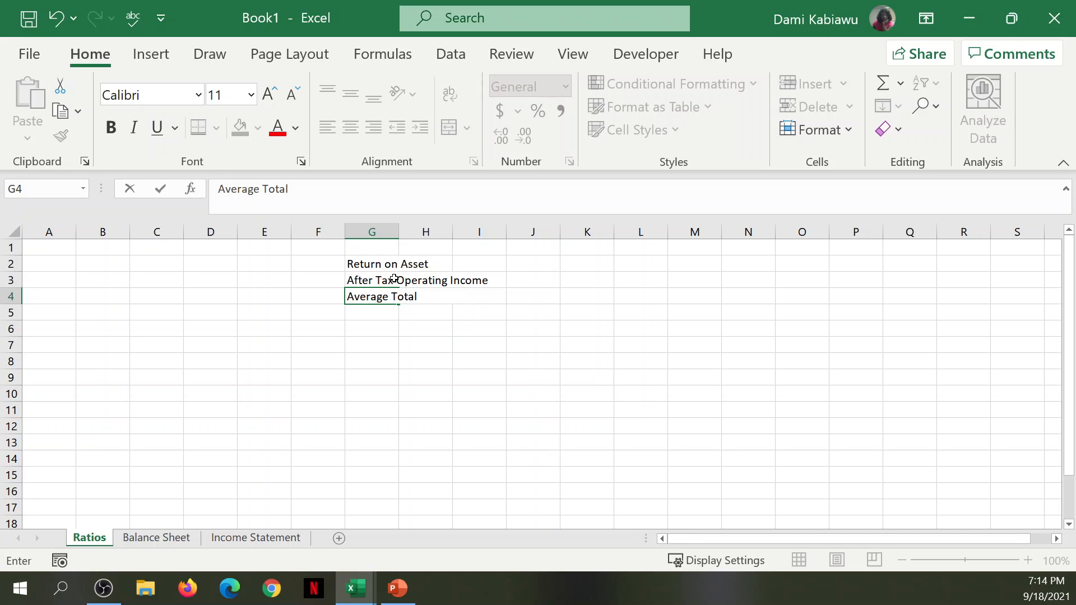
type(" Assets")
left_click(566, 378)
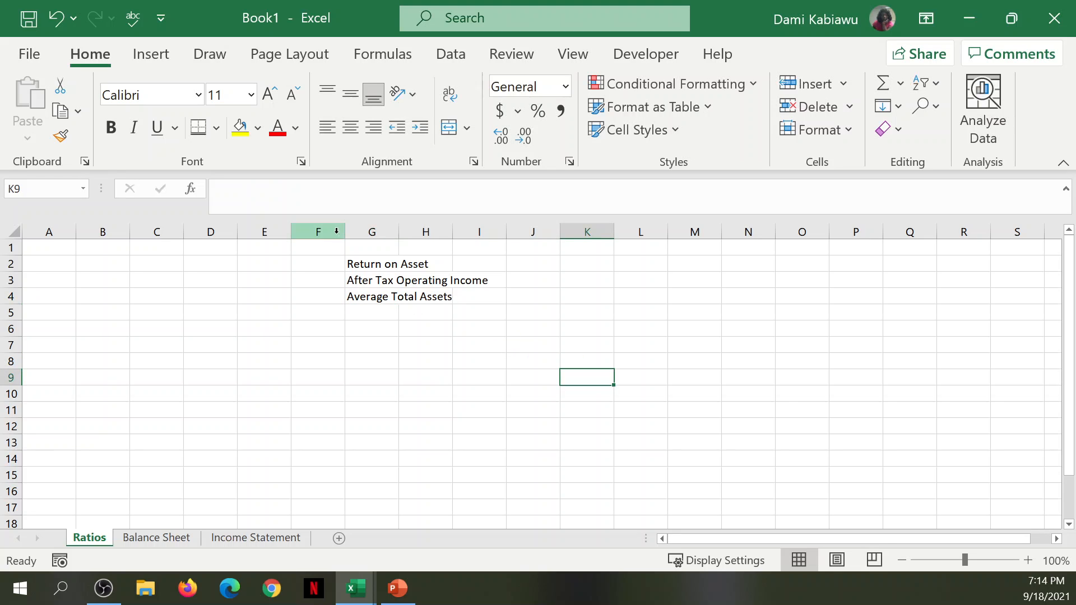
double_click(398, 231)
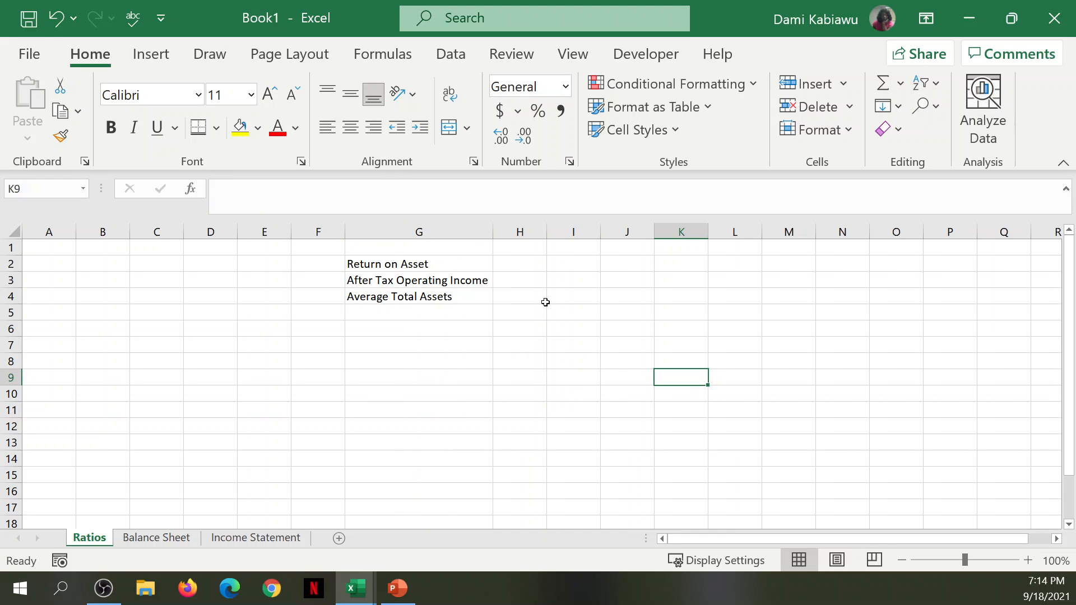
Step: Fill the input cells H3 and H4 beside the two ratio components with yellow
left_click(510, 279)
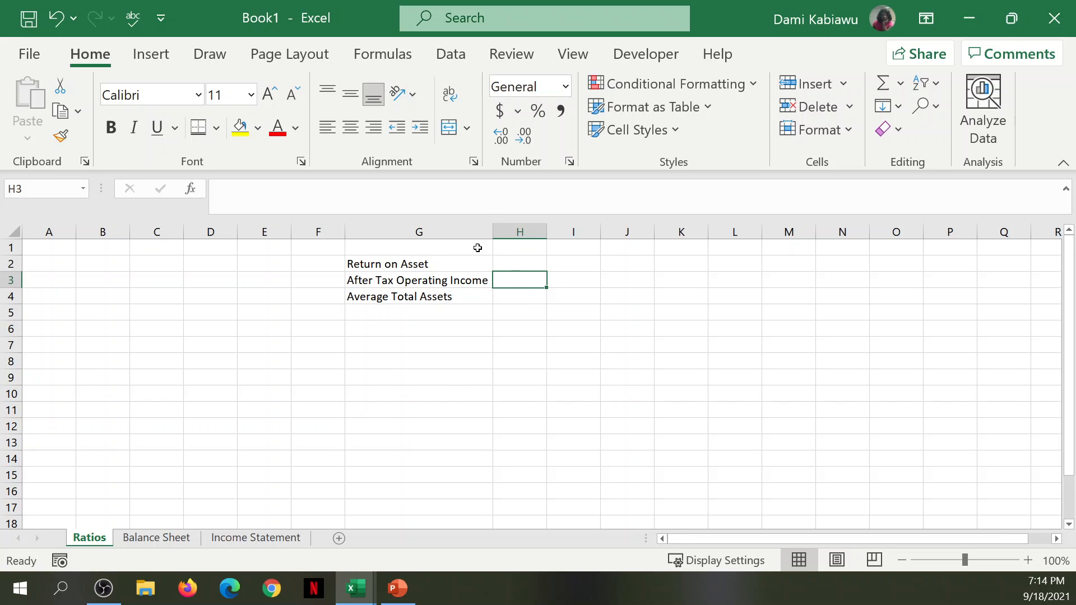
left_click(240, 128)
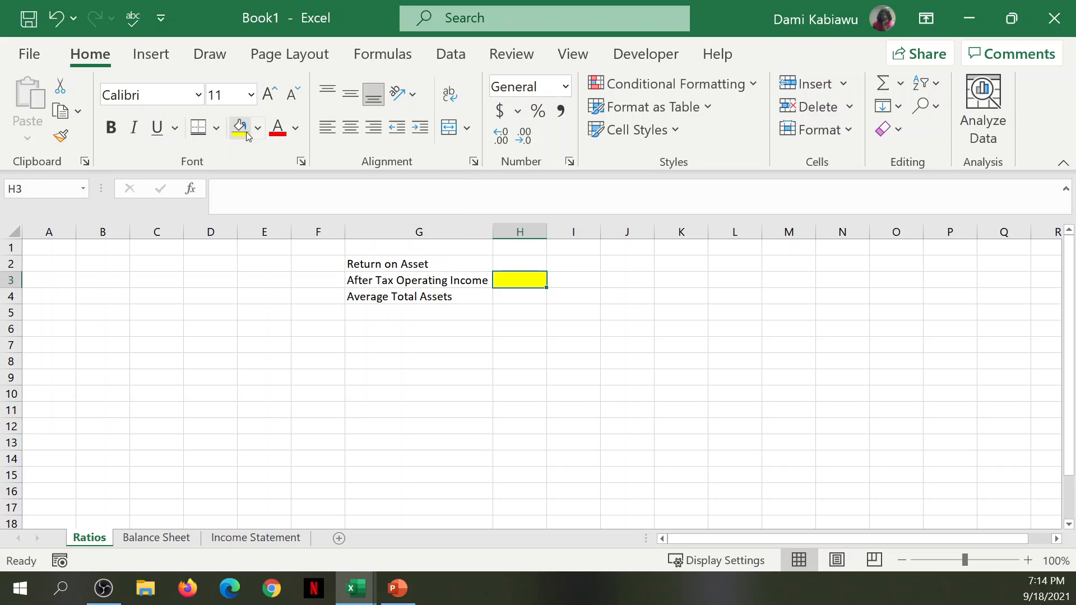
left_click(518, 297)
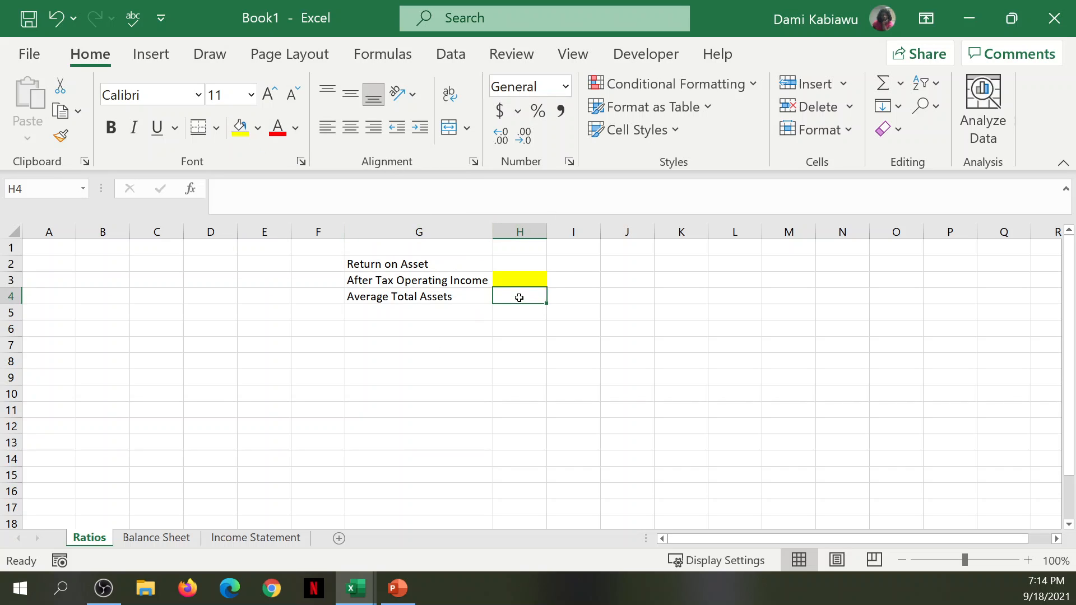
left_click(239, 129)
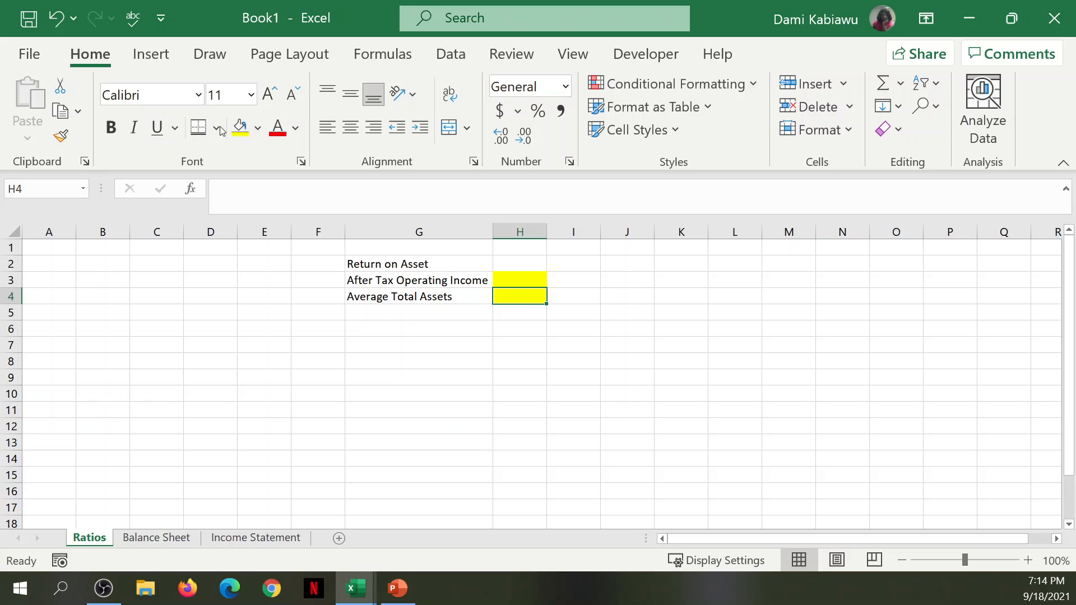
Step: Enter the label ROA in G5 and apply the Top and Double Bottom Border to its result cell H5
left_click(423, 318)
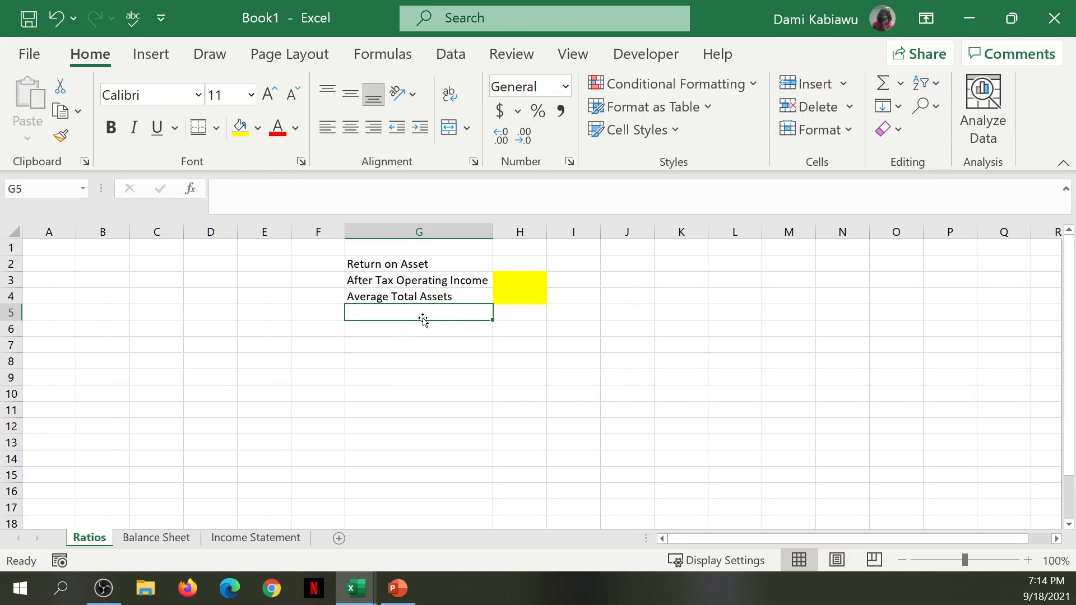
double_click(427, 312)
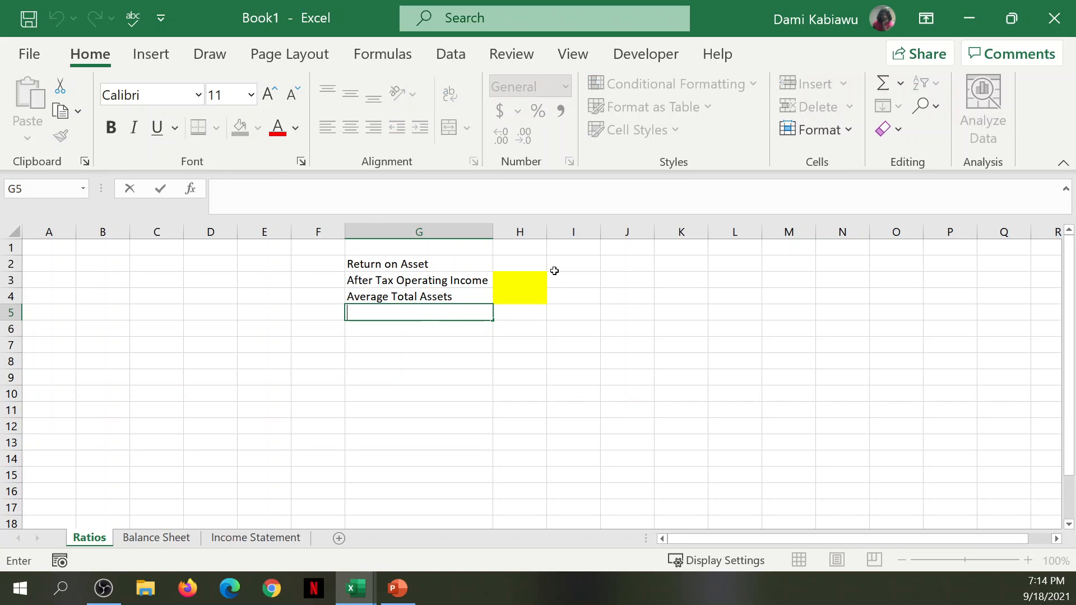
type("ROA")
left_click(516, 317)
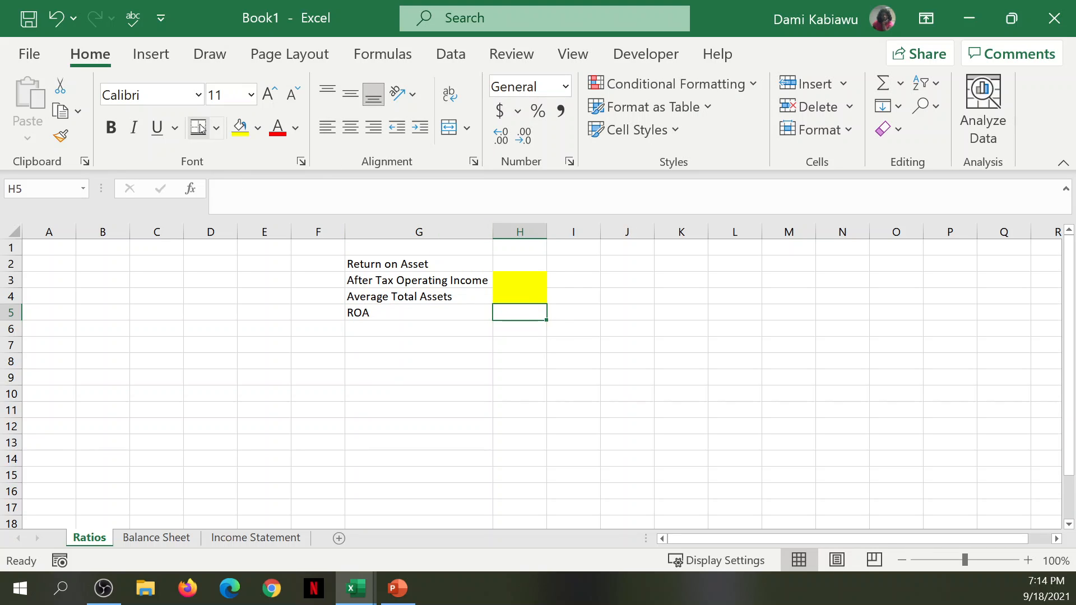
left_click(200, 128)
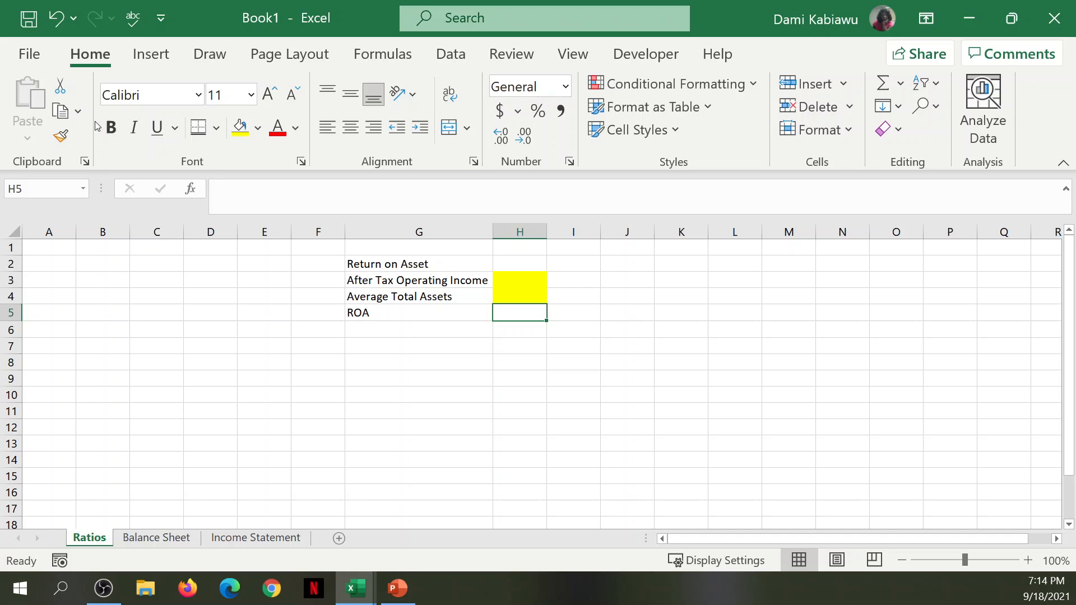
Step: Make the ROA result cell H5 bold
left_click(112, 127)
left_click(520, 338)
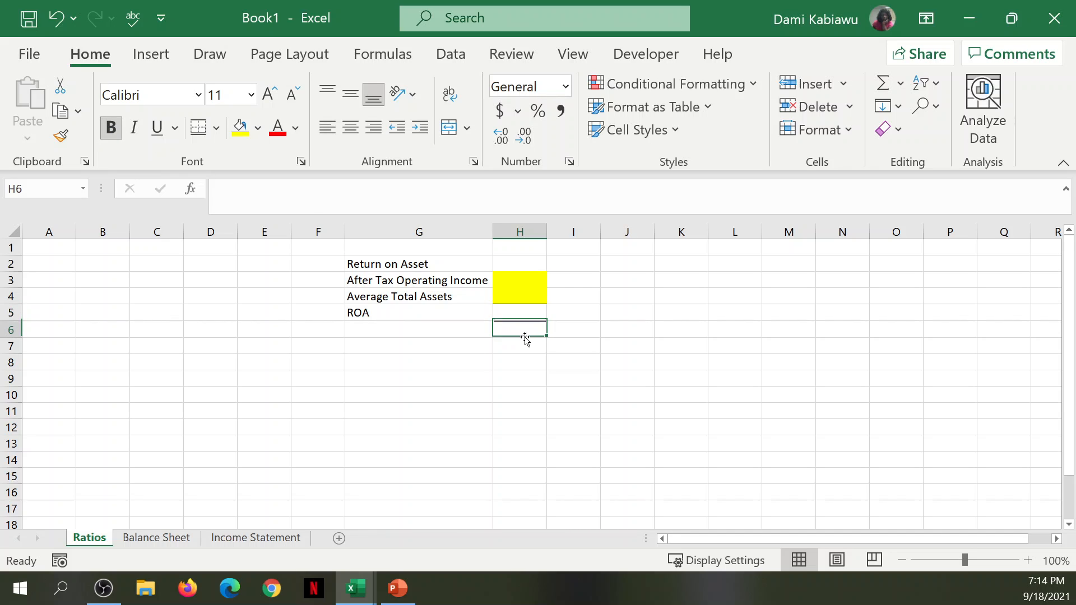
left_click(526, 312)
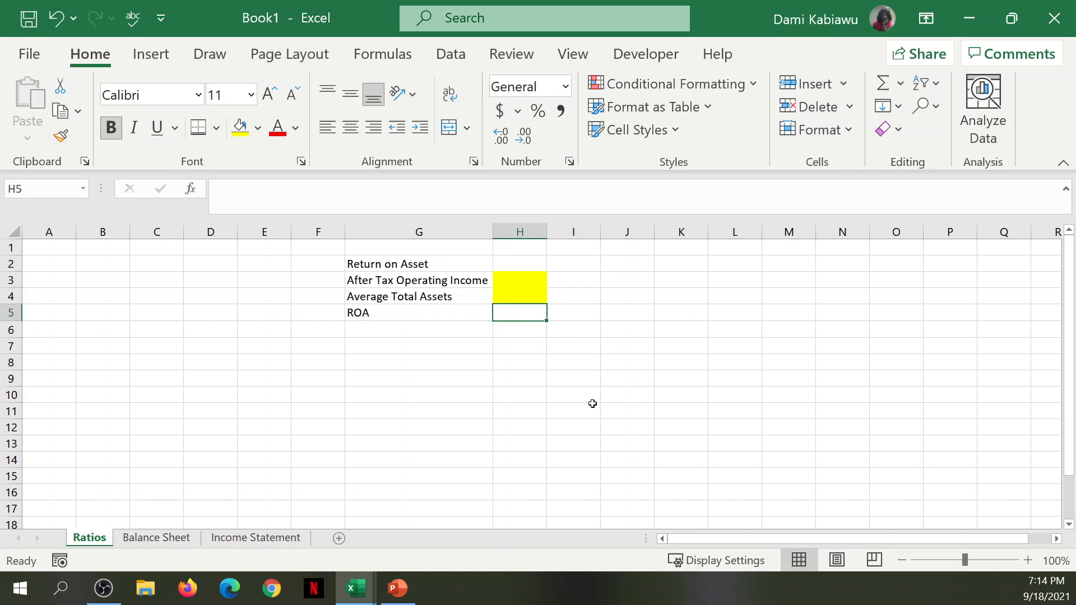
Step: Enter the label Interest in B2 of the Ratios sheet
left_click(530, 277)
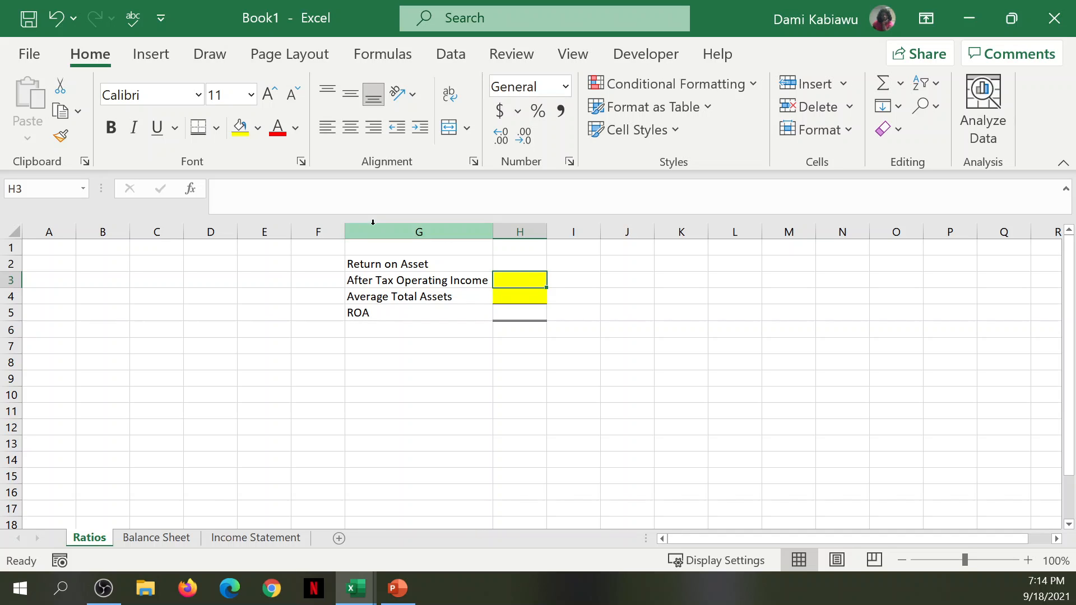
left_click(91, 262)
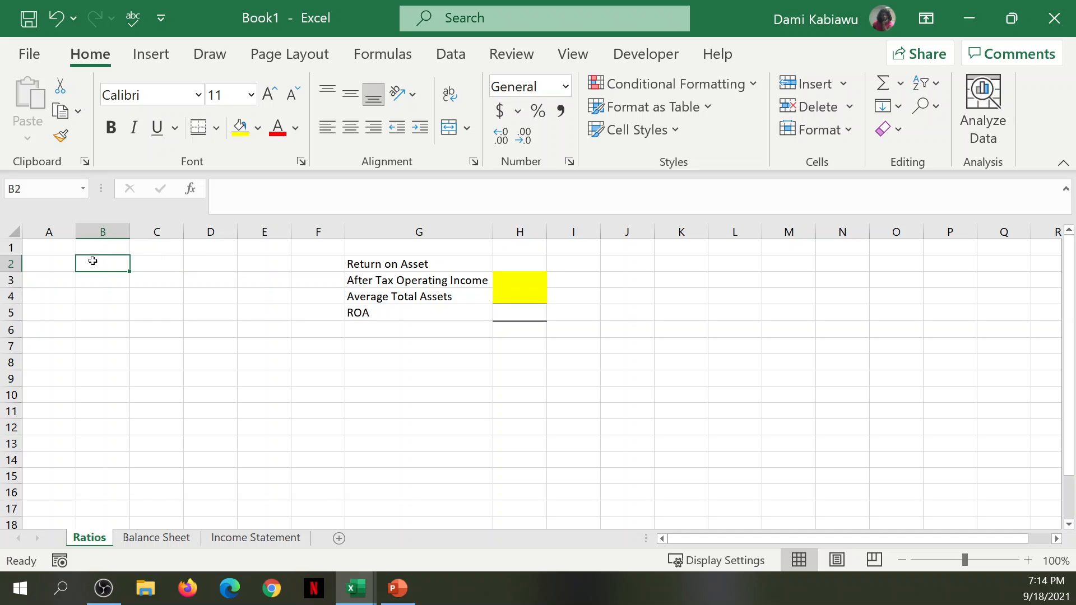
type("Interest")
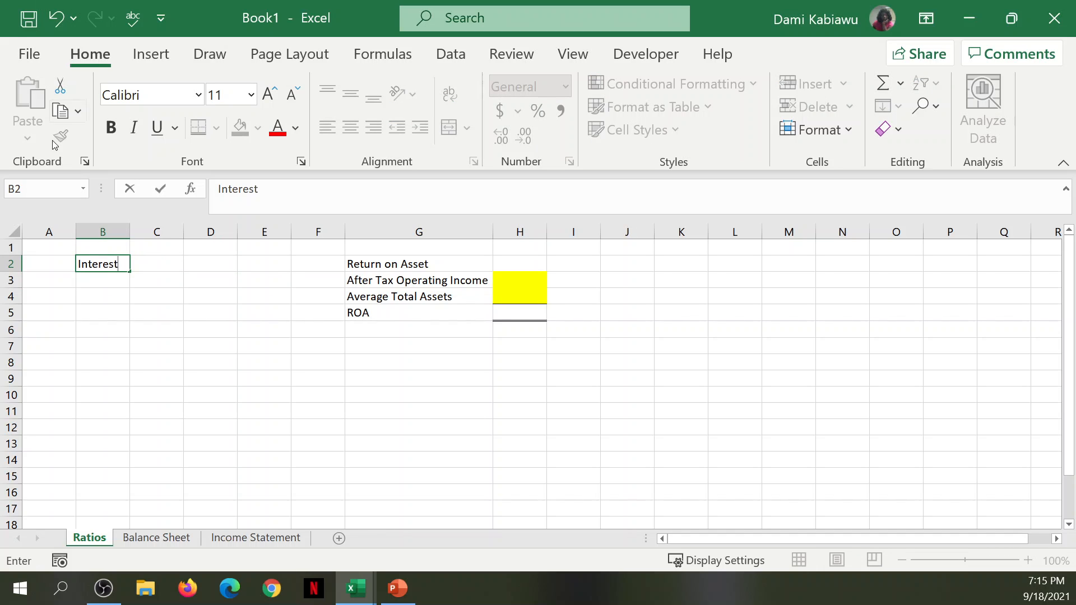
left_click(149, 264)
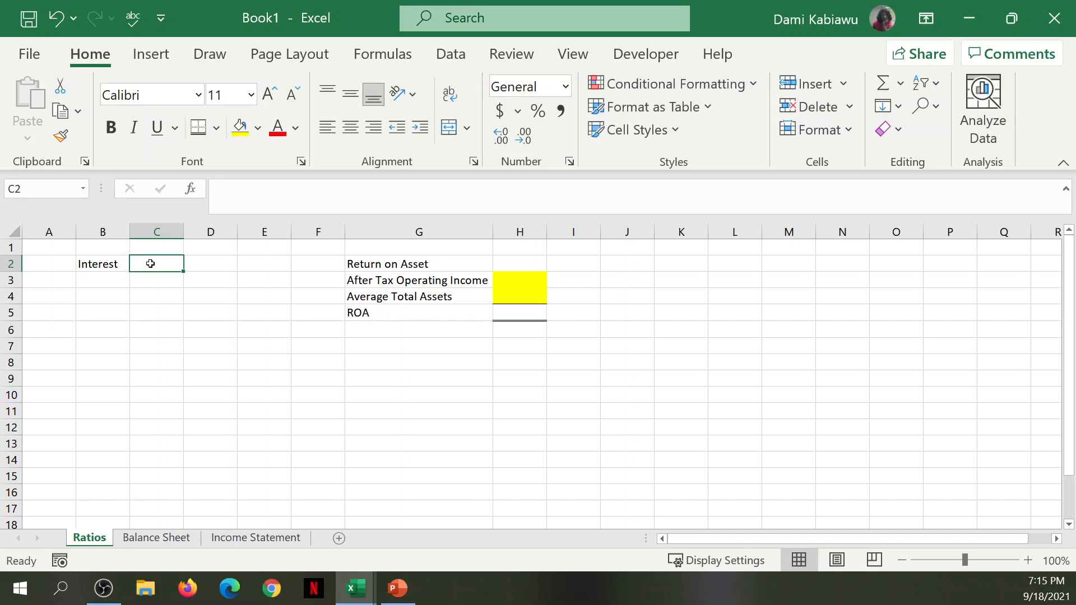
Step: Link C2 beside the Interest label to the Jan. 31, 2021 Interest and other, net figure in B17 of the Income Statement sheet
double_click(162, 265)
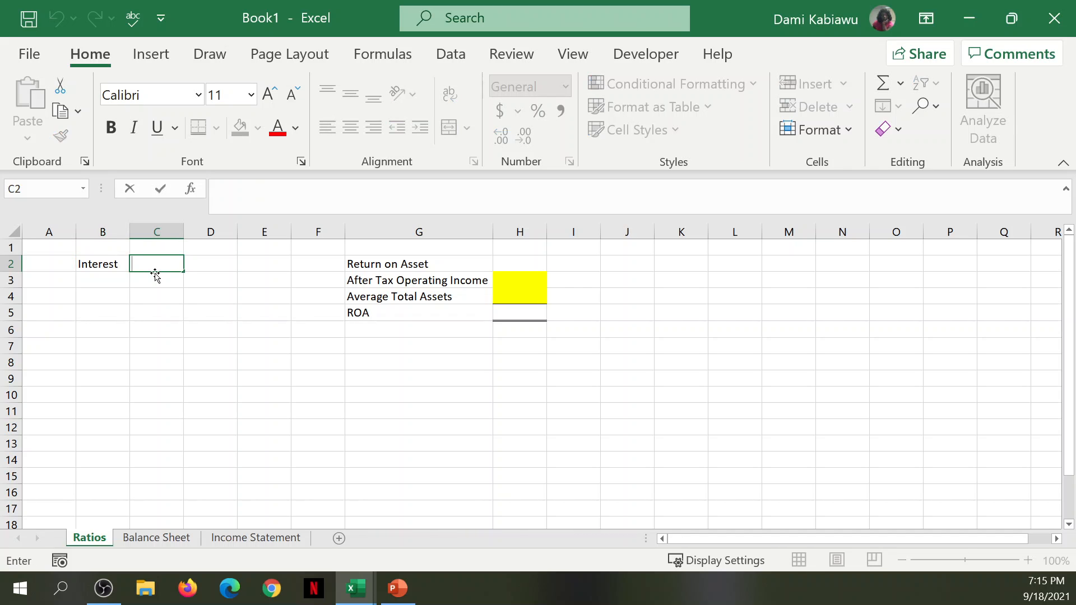
type("=")
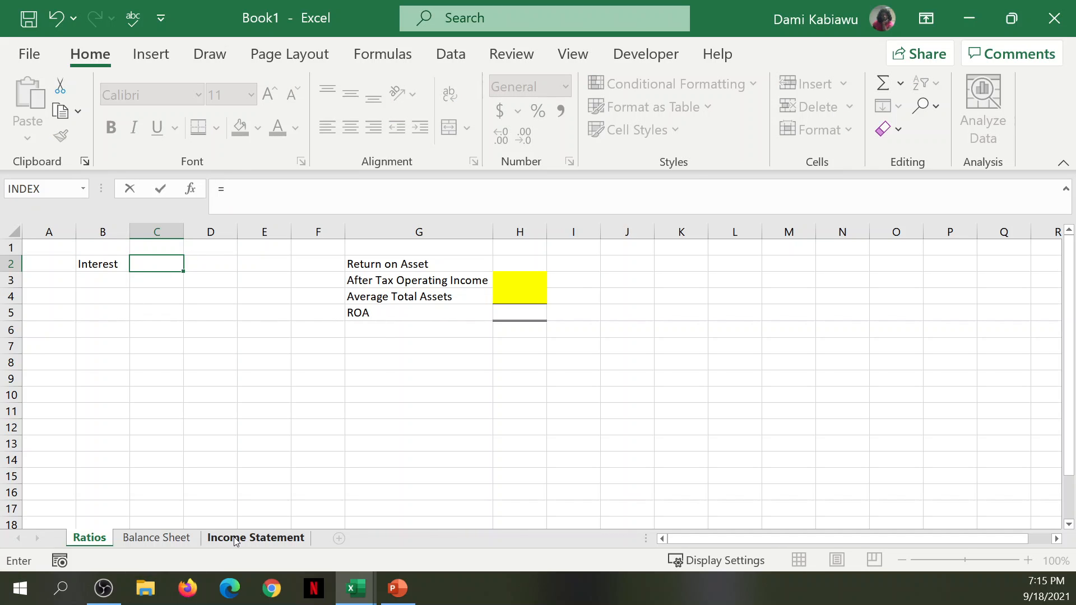
left_click(237, 539)
scroll(227, 371, "up", 1)
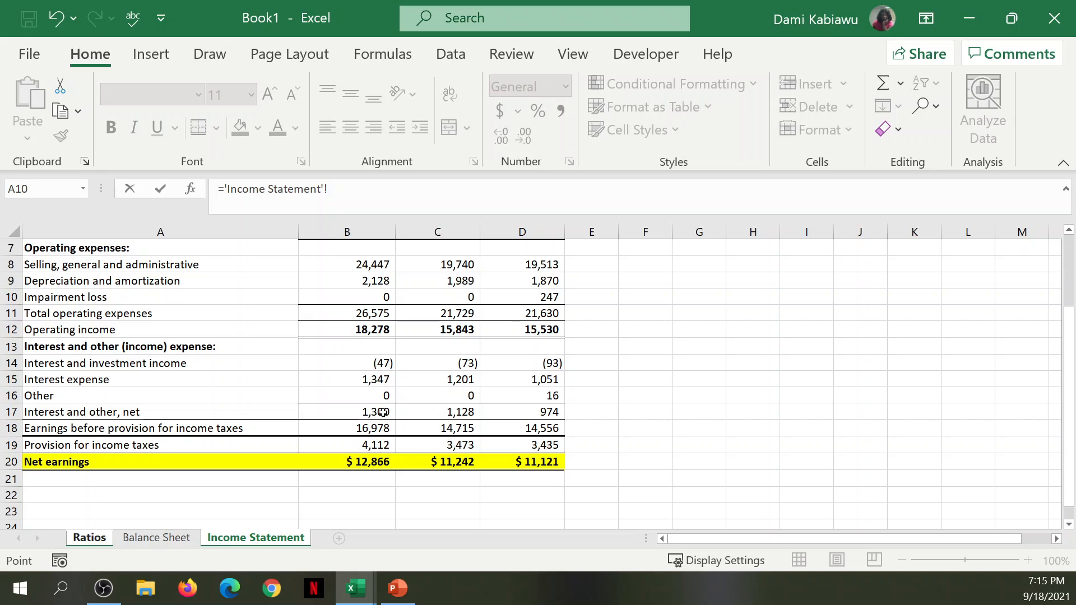
scroll(383, 412, "up", 2)
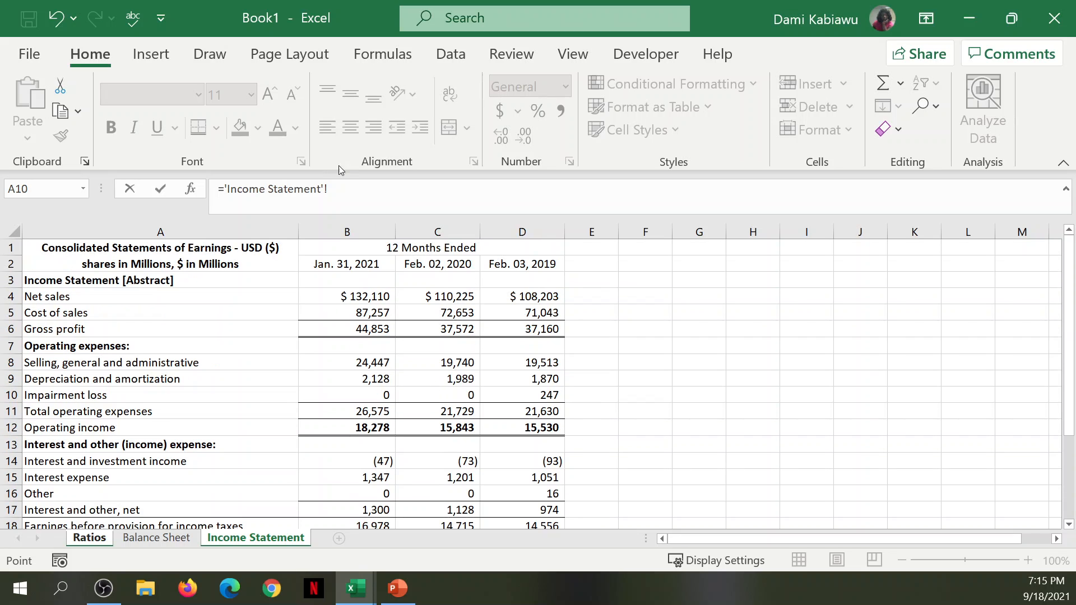
left_click(368, 511)
key("Return")
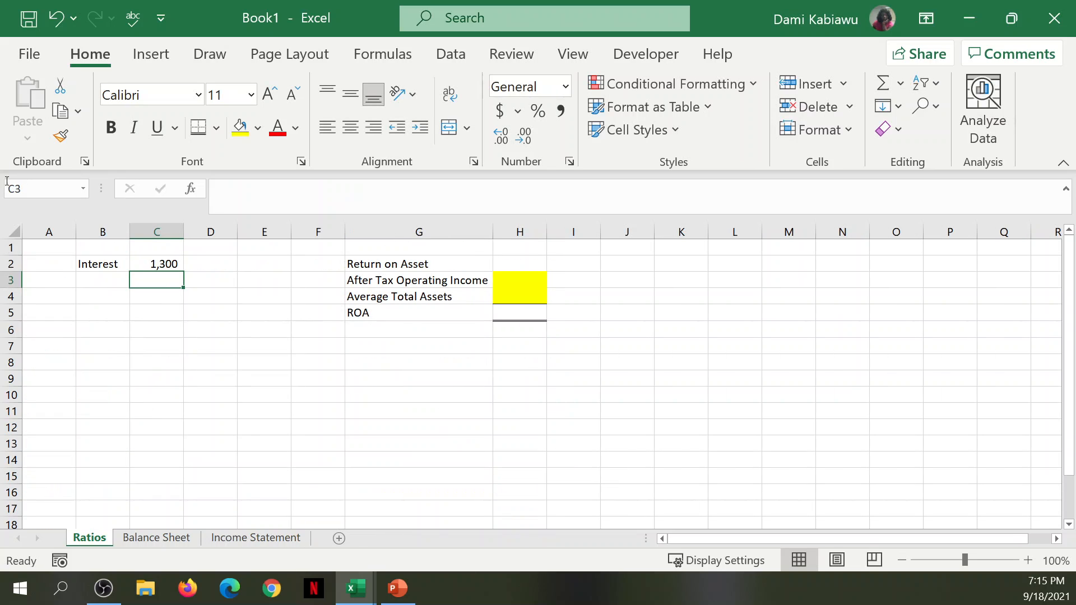
left_click(169, 263)
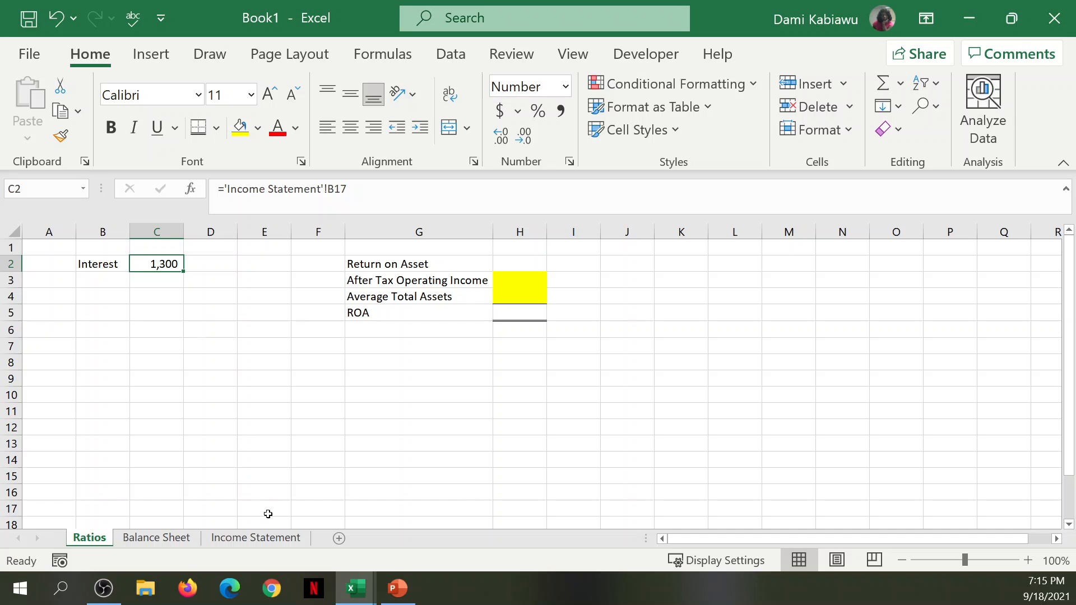
Step: Review the ratio definitions in the PowerPoint slides, the Home_Depot_2019_Financial_Statement_Ratio workbook and the Income Statement sheet of Book1
left_click(399, 587)
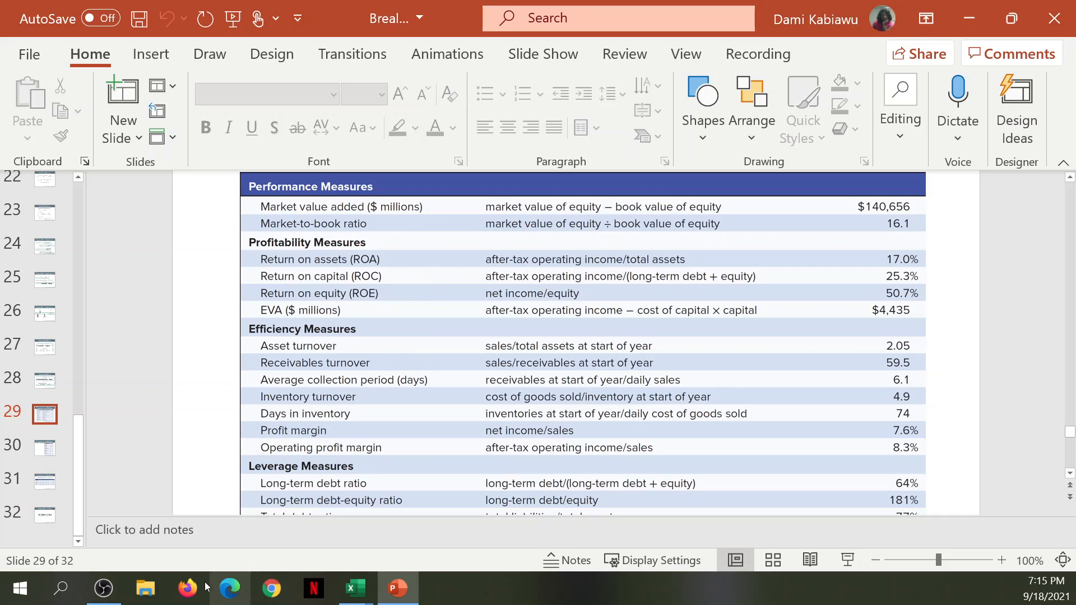
mouse_move(356, 588)
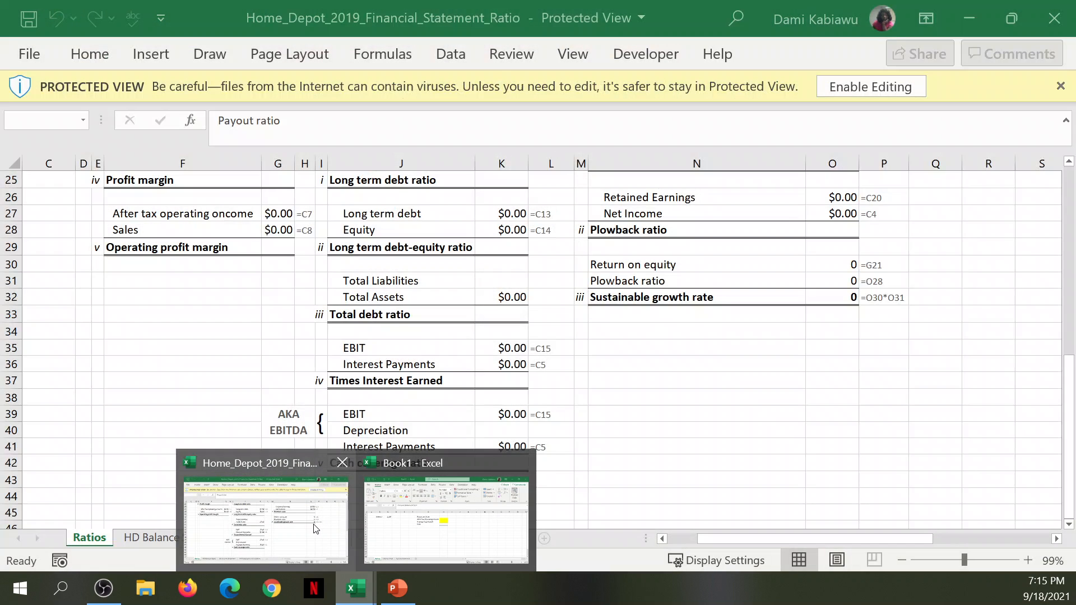
left_click(316, 529)
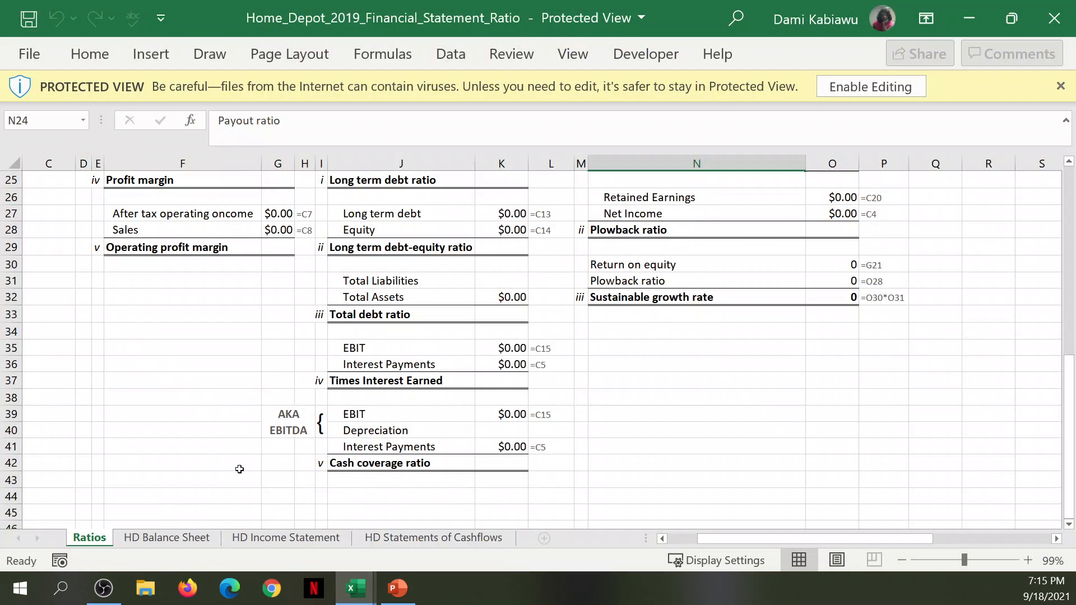
mouse_move(359, 580)
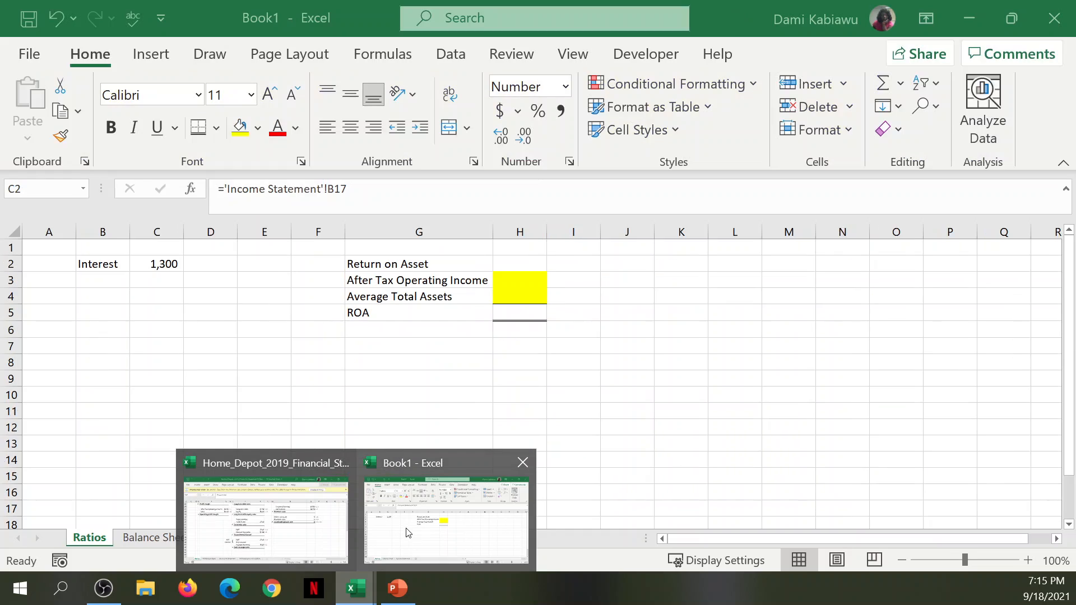
left_click(408, 531)
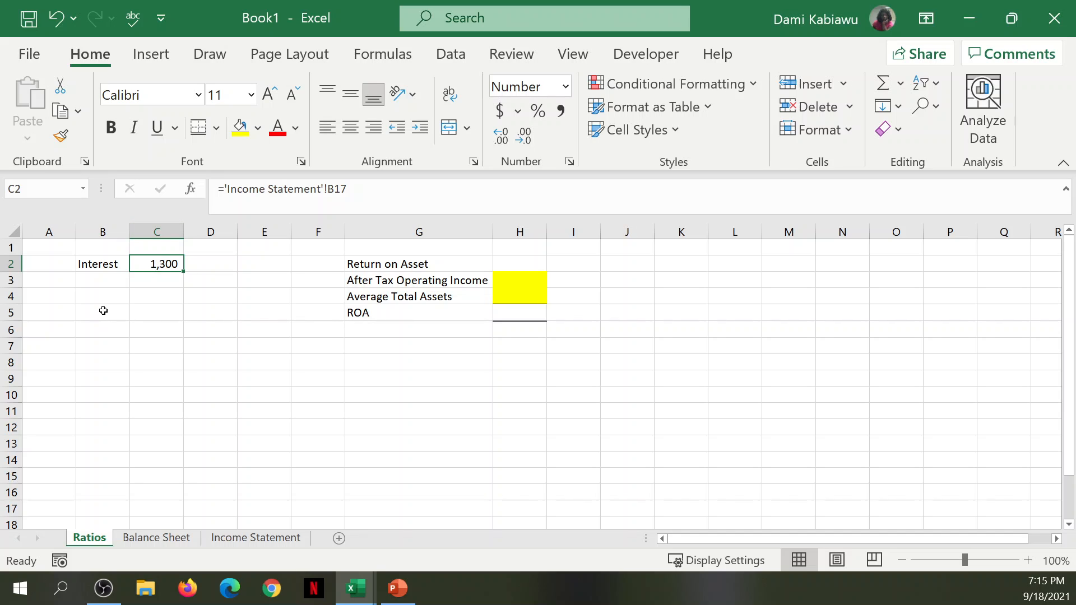
left_click(286, 538)
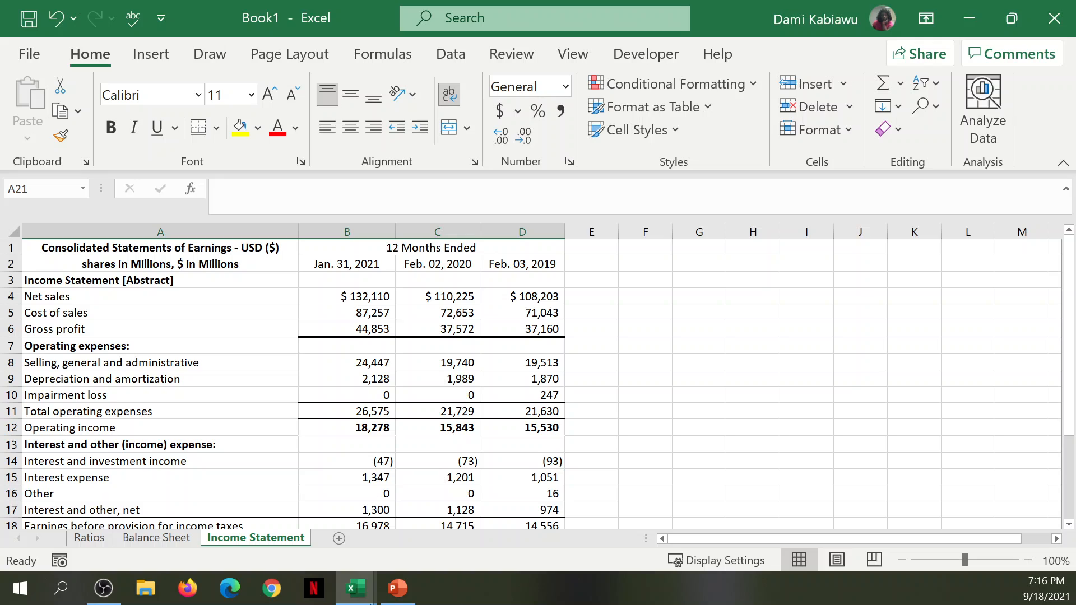
left_click(80, 538)
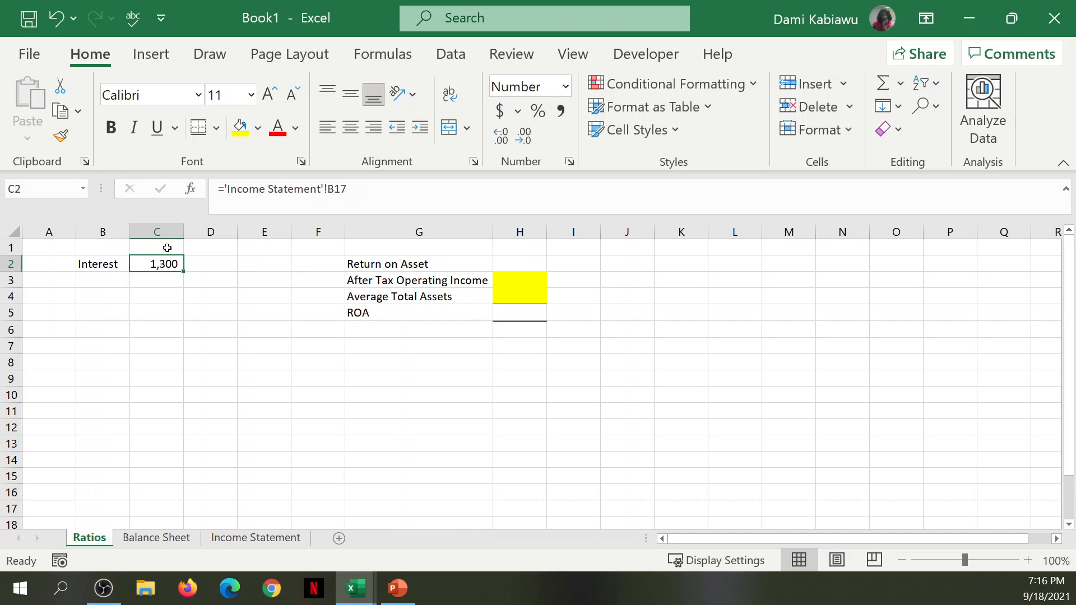
Step: Re-enter the Interest formula in C2 of the Ratios sheet as ='Income Statement'!B17
type("=")
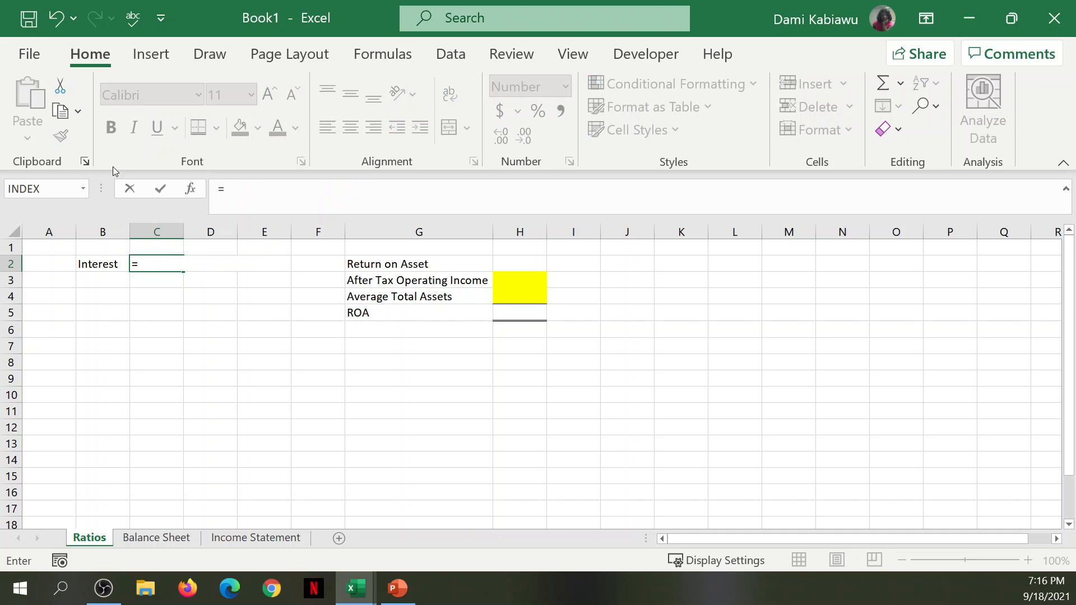
left_click(234, 539)
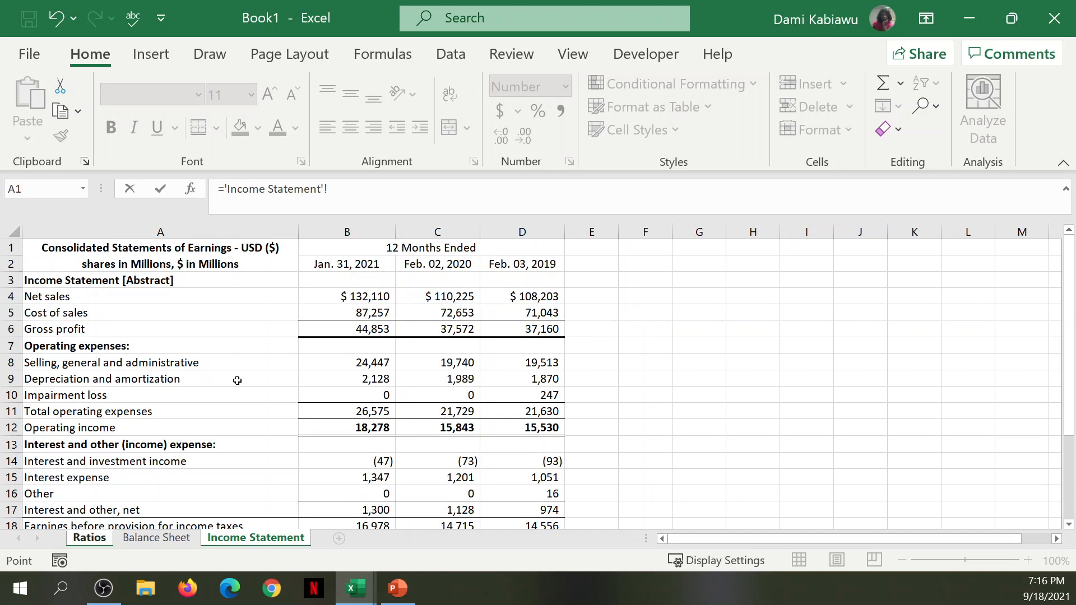
scroll(308, 426, "down", 1)
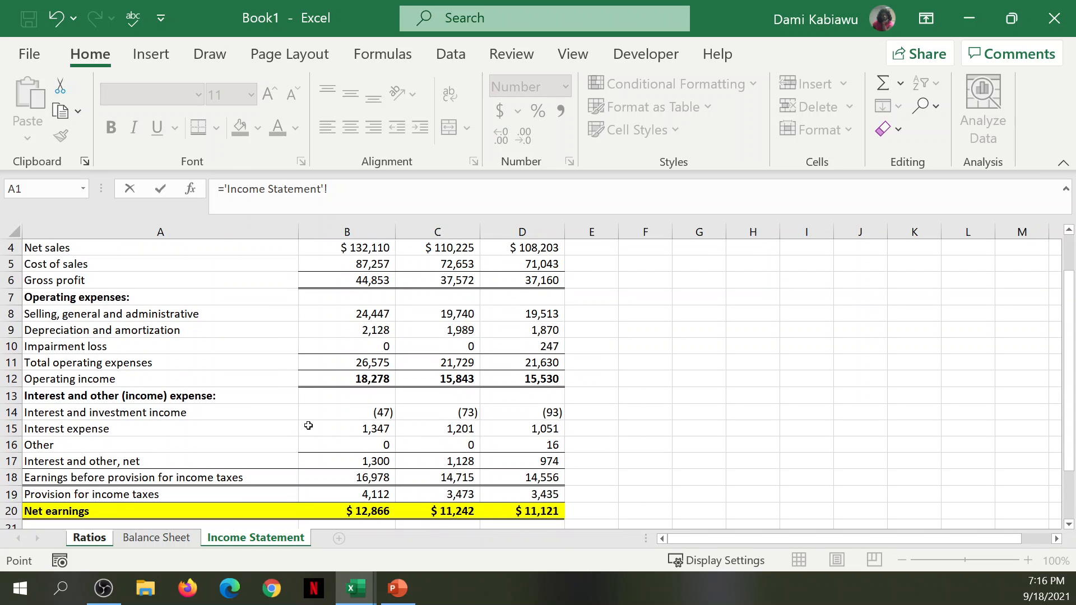
left_click(341, 462)
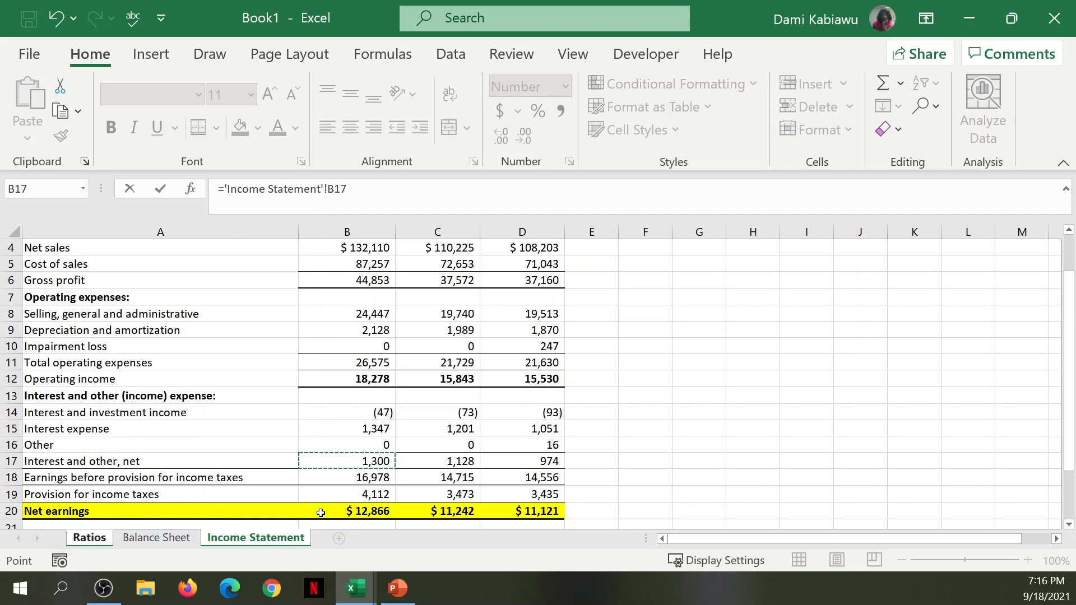
key("Return")
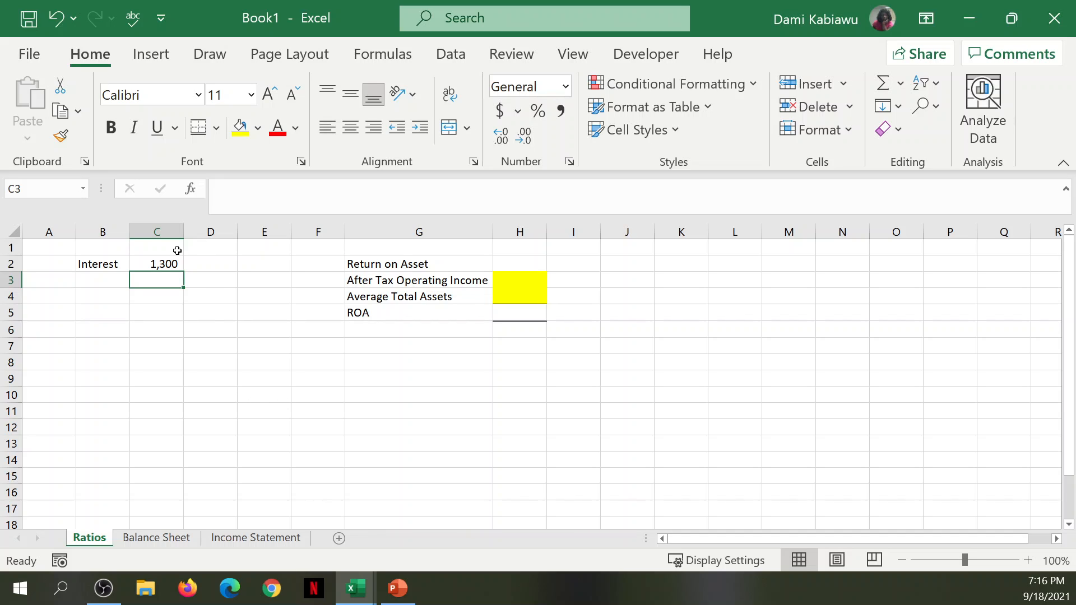
Step: Enter the label Tax Rate in B3, below the Interest label
left_click(92, 281)
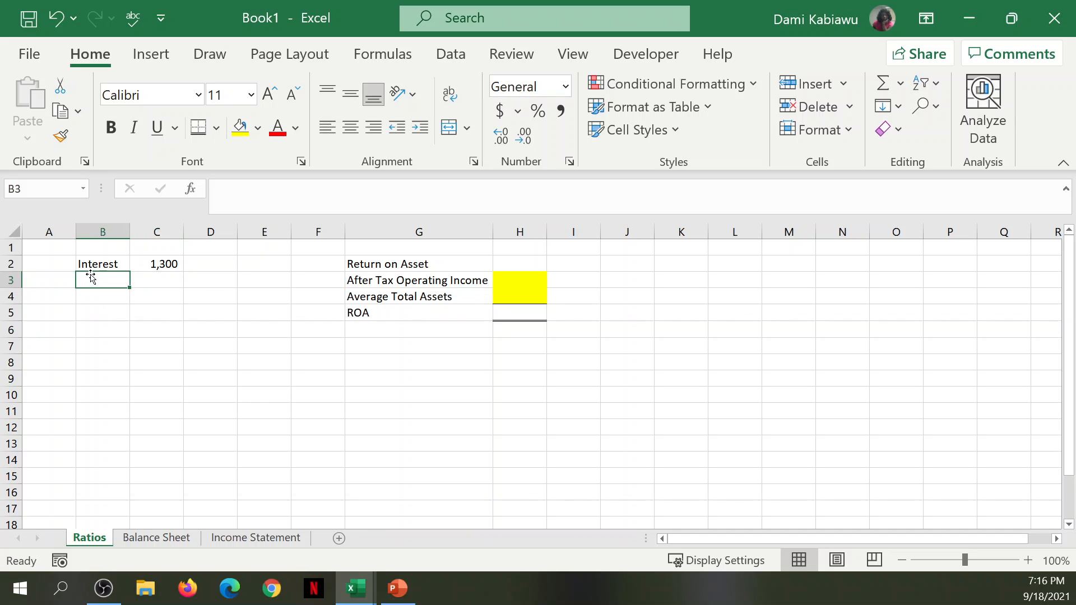
type("Tax Rate")
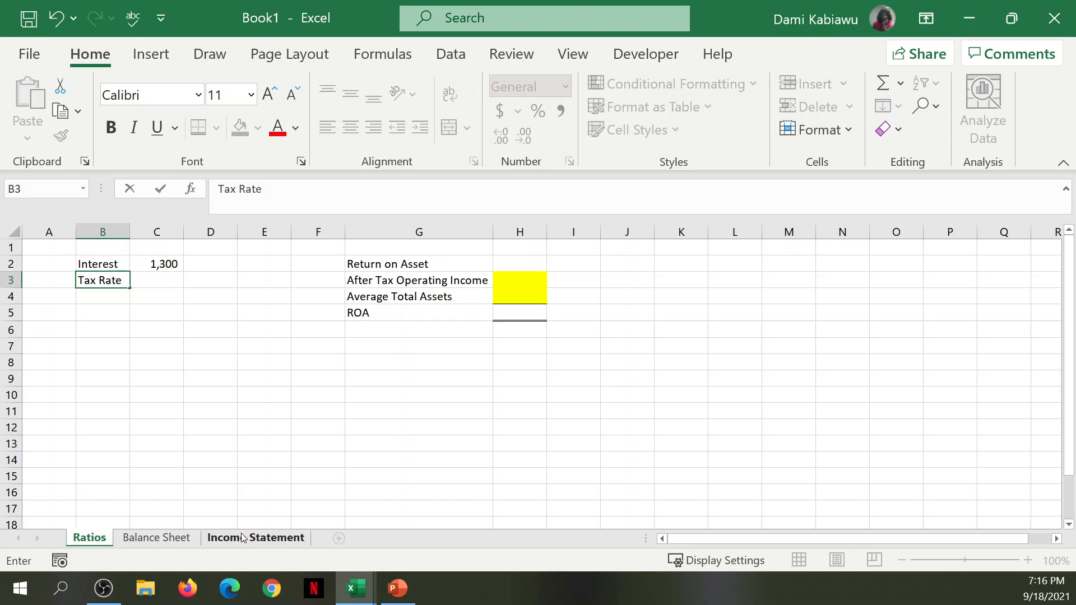
left_click(168, 281)
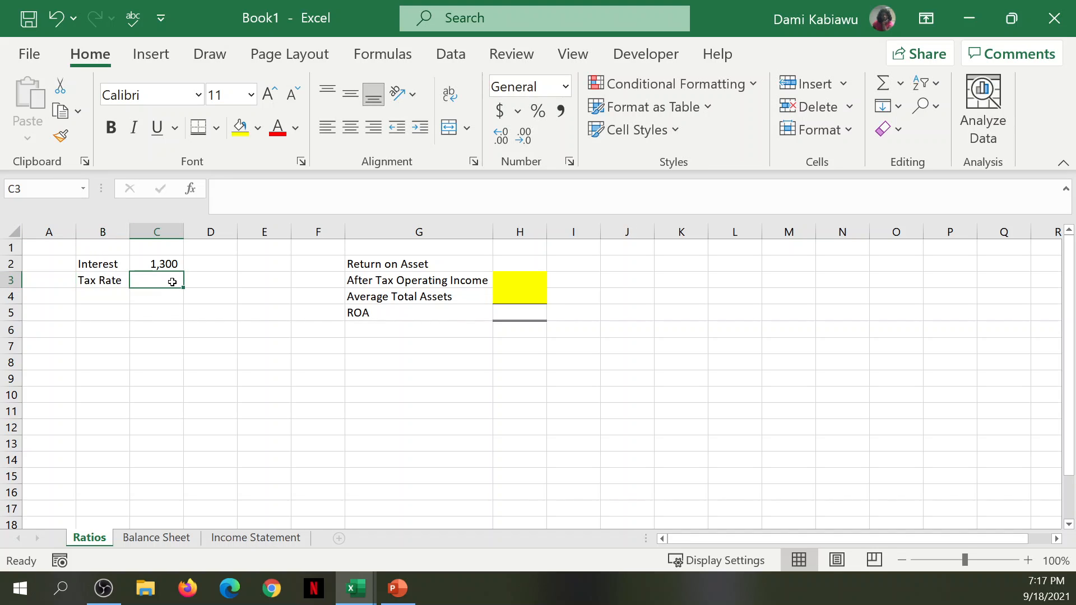
Step: Calculate the tax rate in C3 as Income Statement B19 (Provision for income taxes) divided by B18 (Earnings before provision for income taxes), formatted as a percentage
type("=")
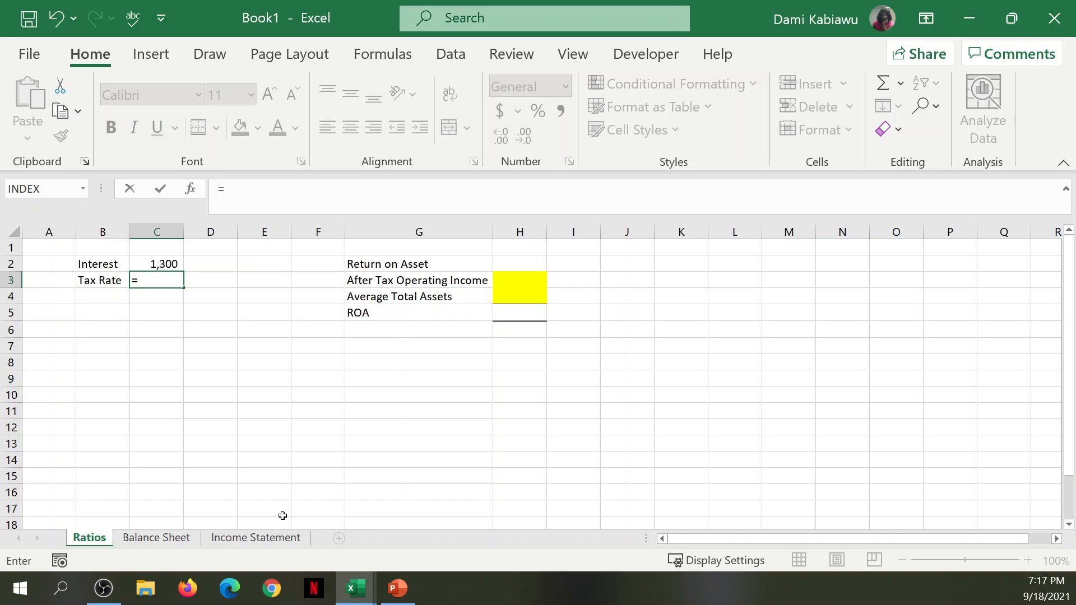
left_click(273, 538)
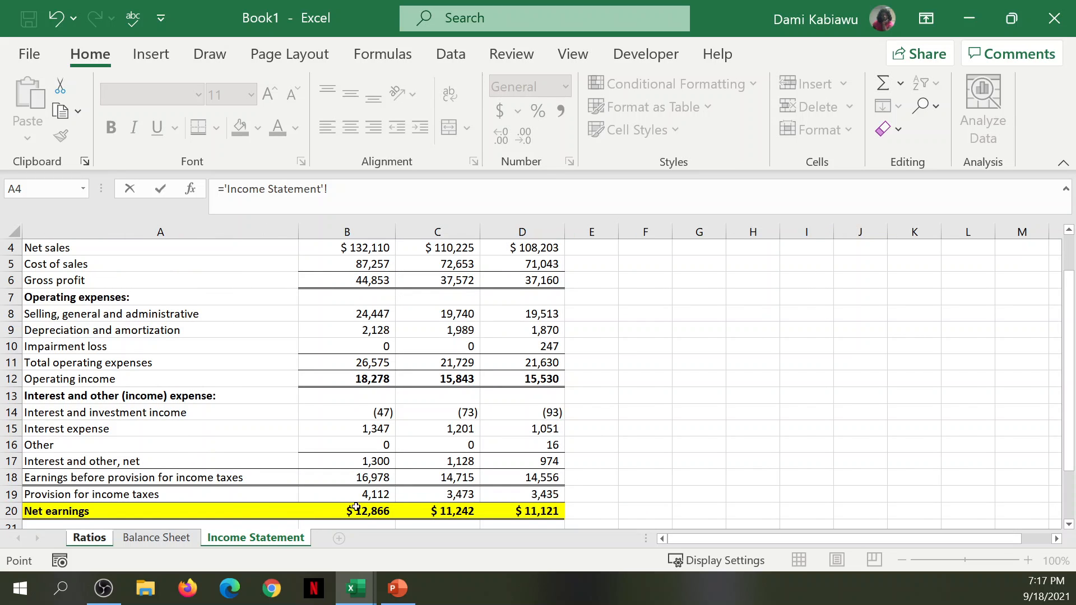
left_click(375, 494)
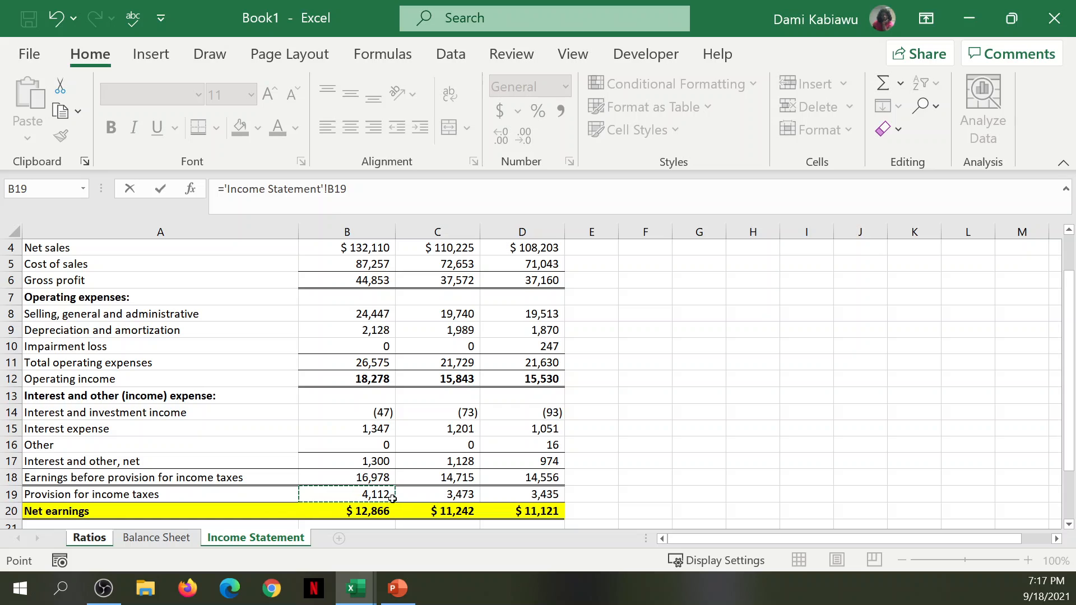
type("/")
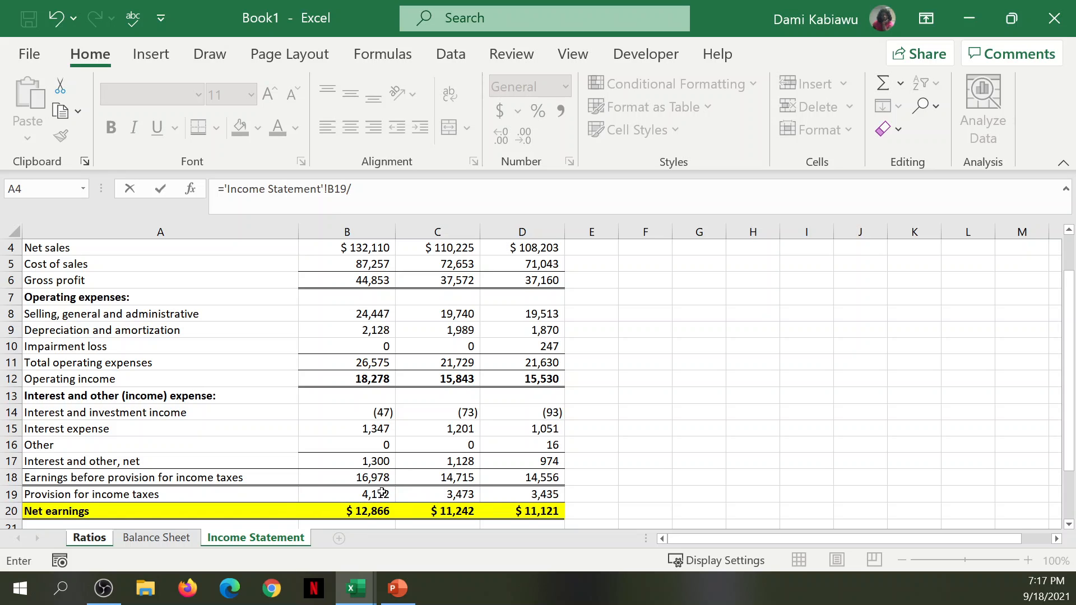
left_click(376, 477)
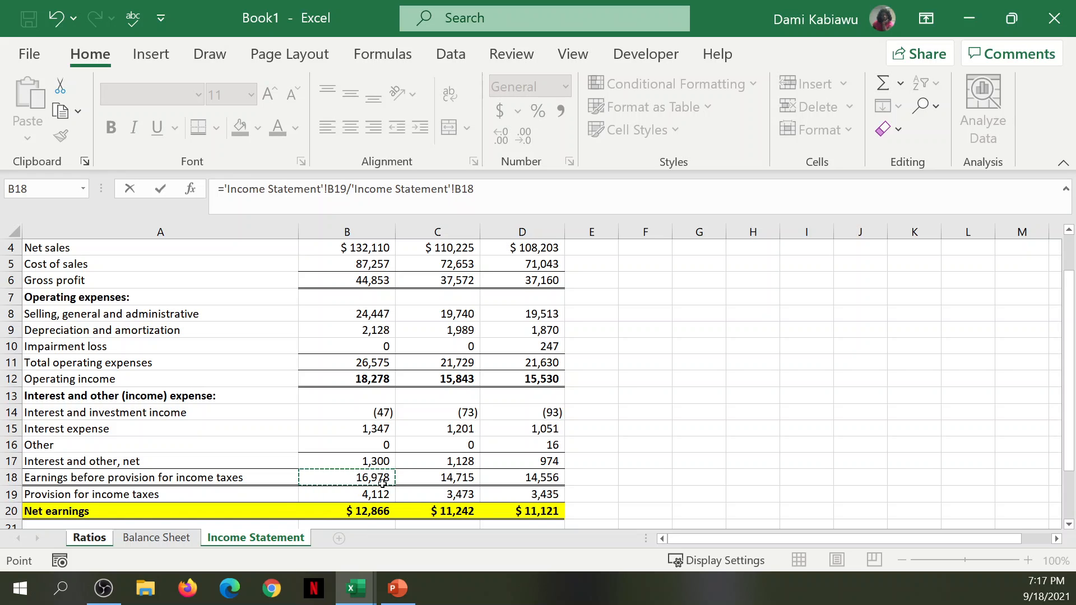
key("Return")
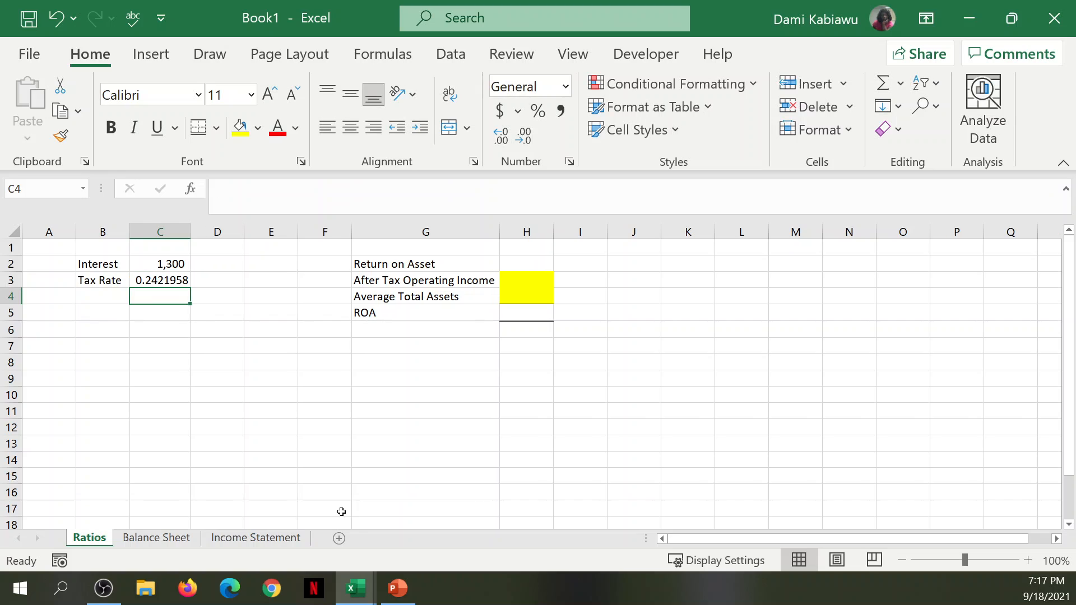
left_click(153, 280)
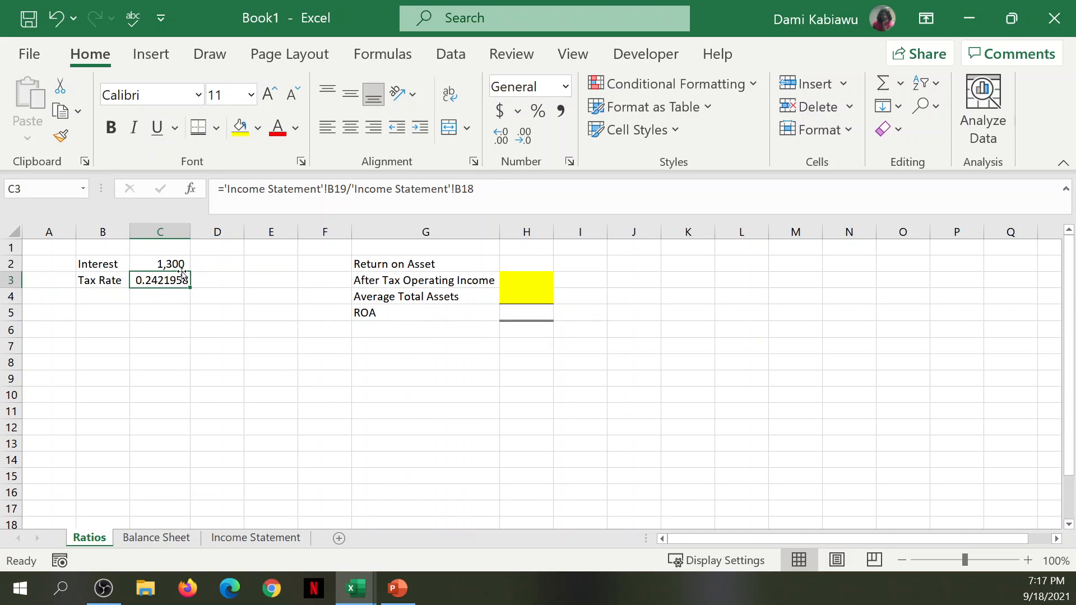
left_click(539, 112)
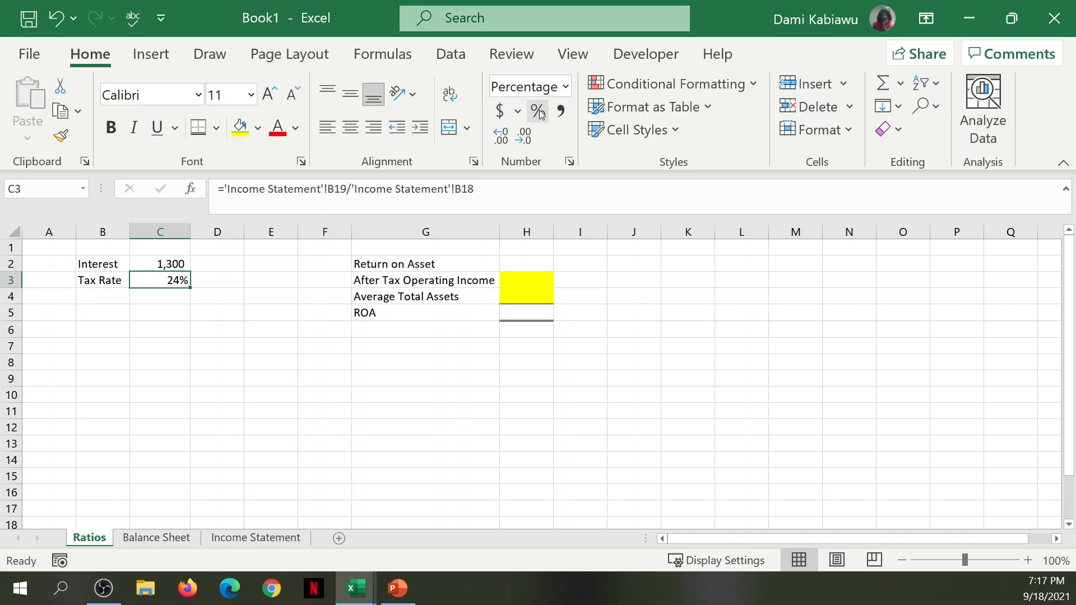
Step: Show the tax rate percentage in C3 with two decimal places
left_click(503, 134)
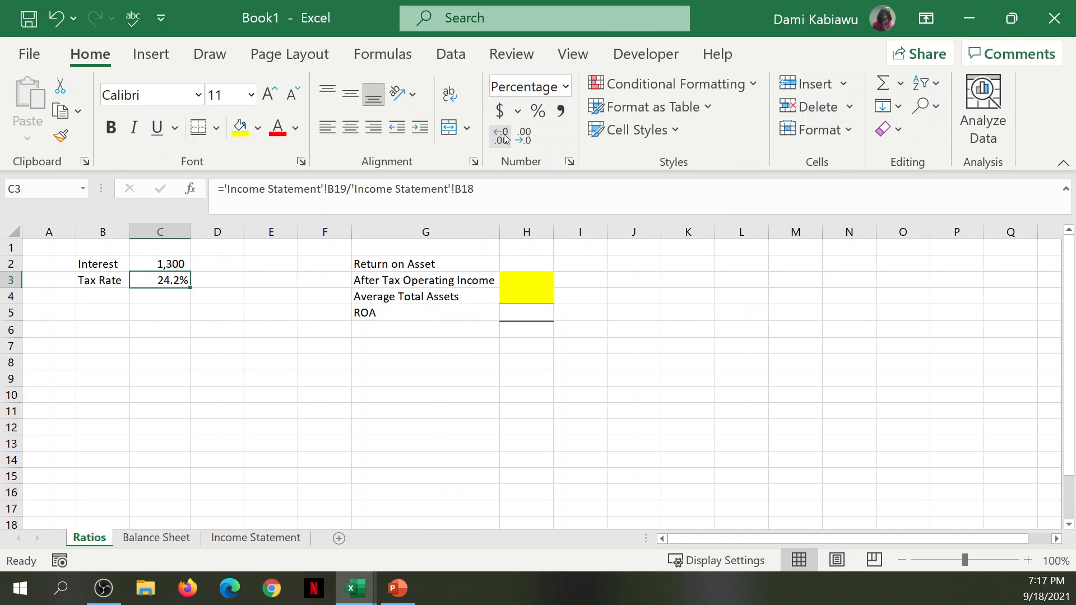
left_click(503, 133)
left_click(171, 264)
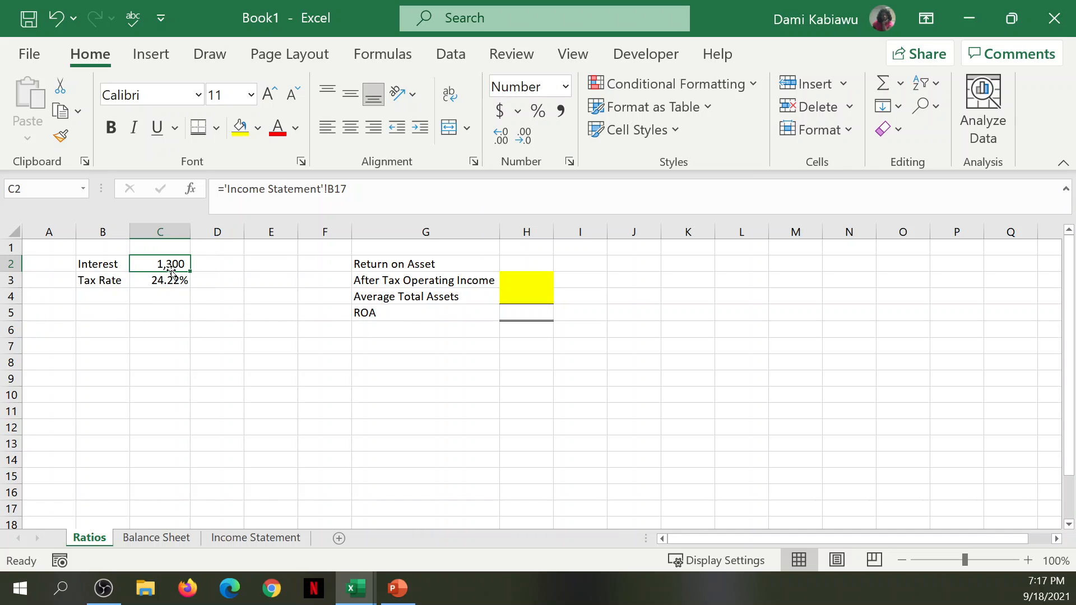
left_click(167, 280)
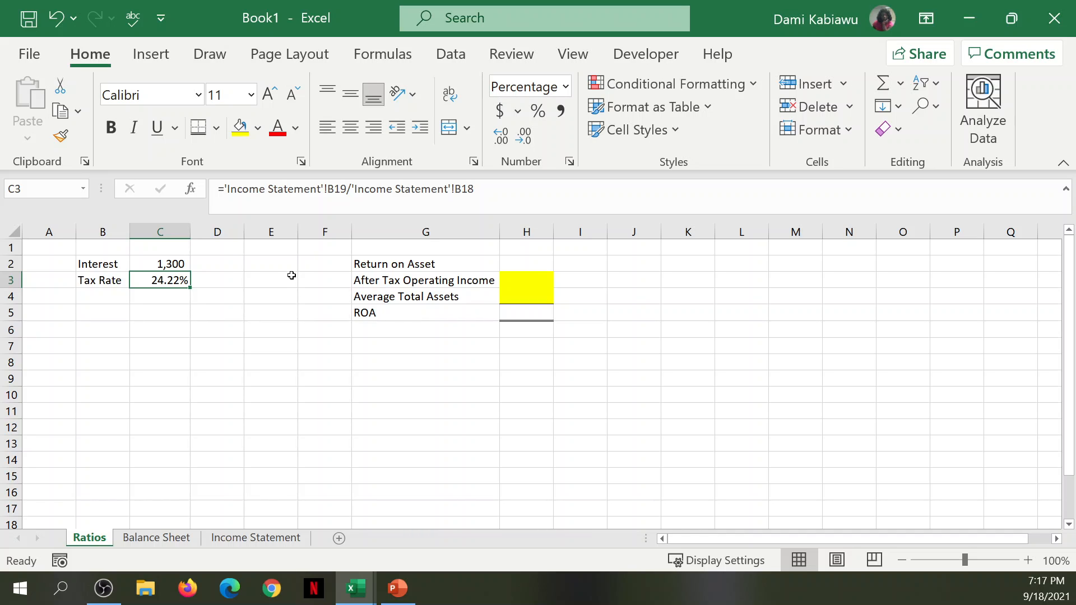
Step: Enter the label After Tax Interest in B4, below the Tax Rate label
left_click(89, 300)
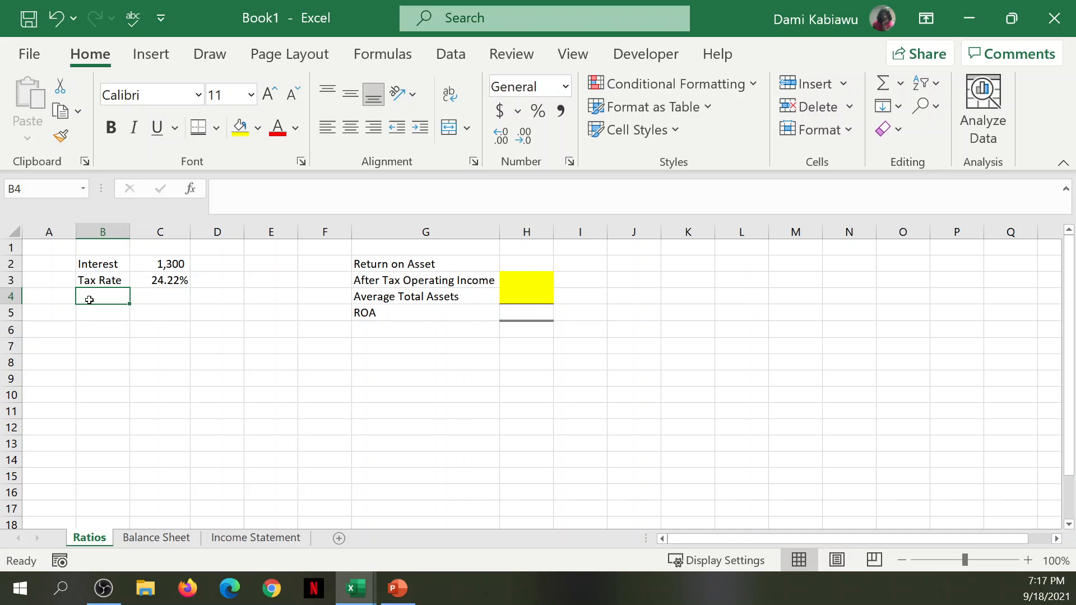
type("After T")
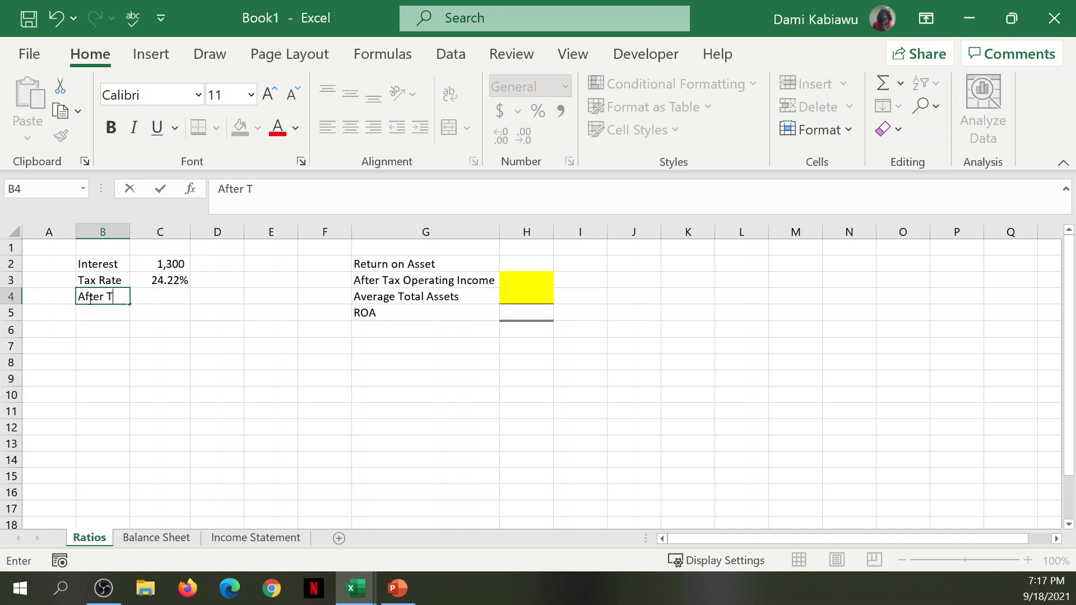
type("ax Interest")
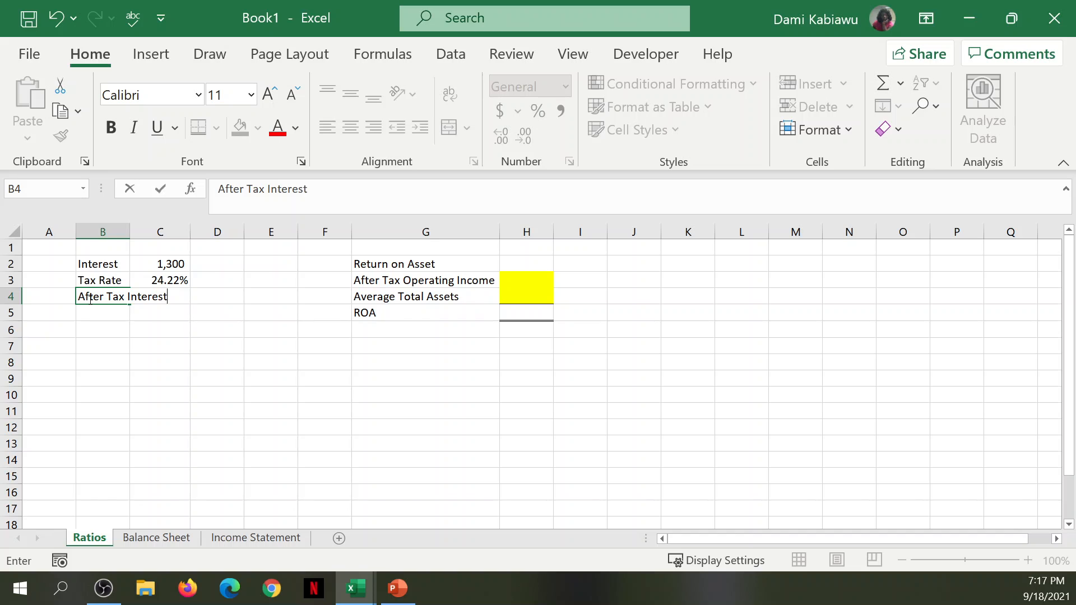
key("Tab")
Step: Calculate the after-tax interest in C4 with the formula =C2*(1-C3)
type("=")
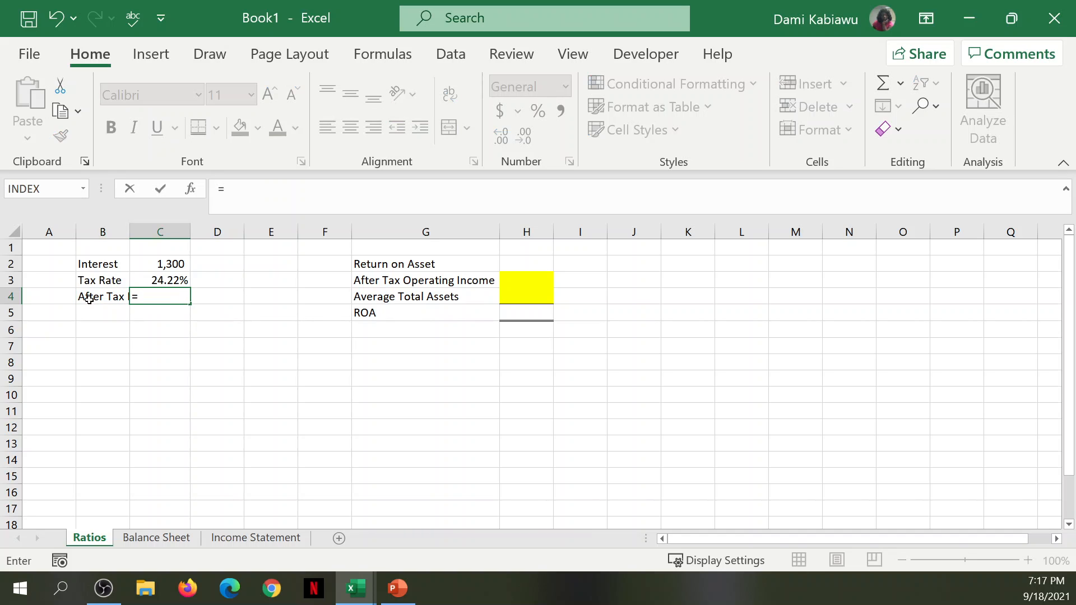
left_click(148, 264)
type("*")
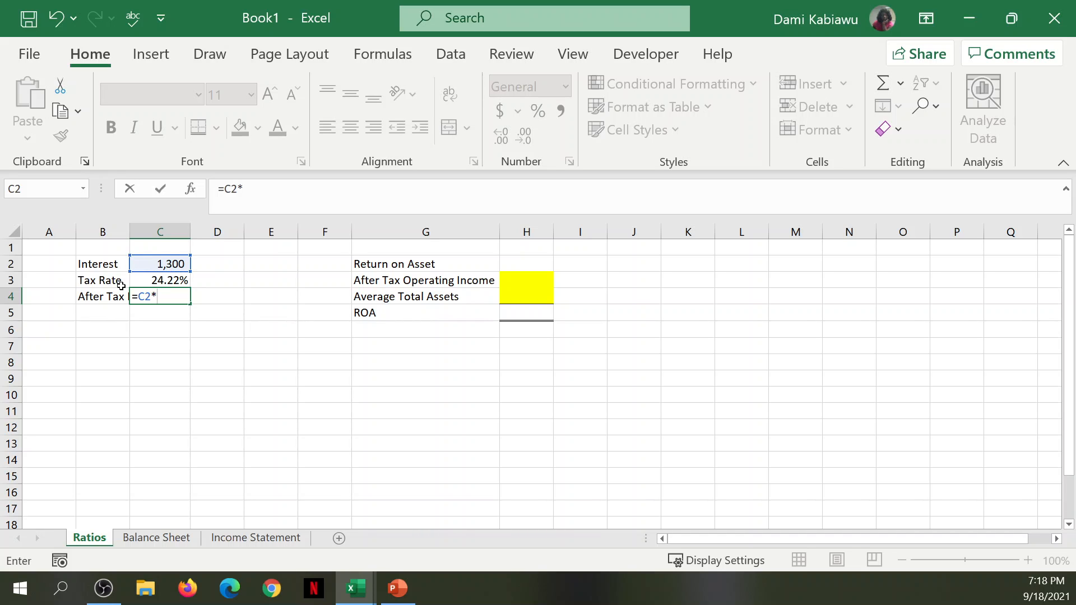
type("(1-")
left_click(166, 279)
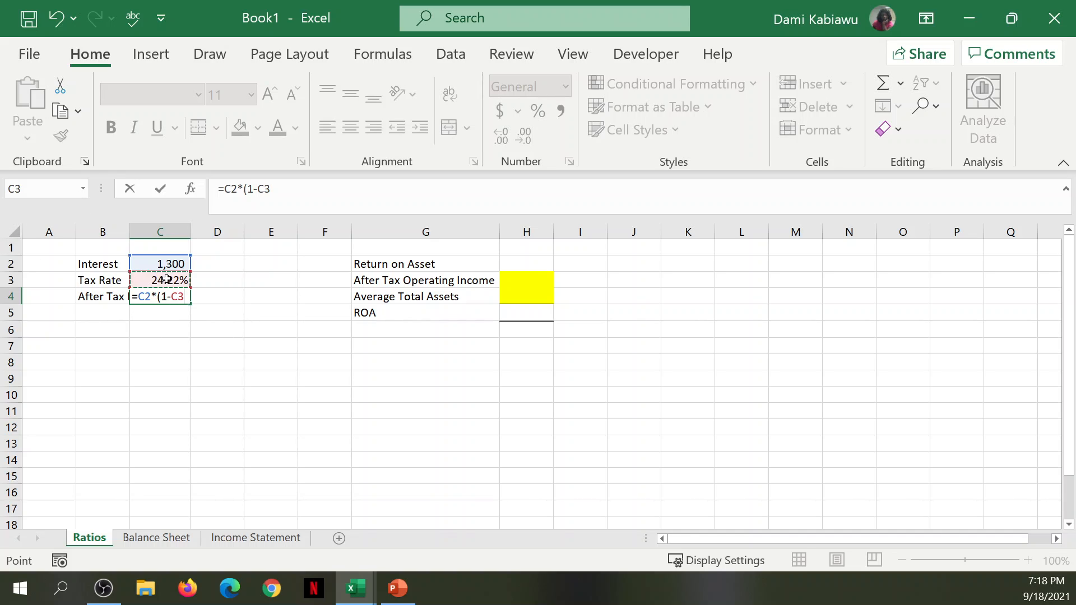
type(")")
key("Return")
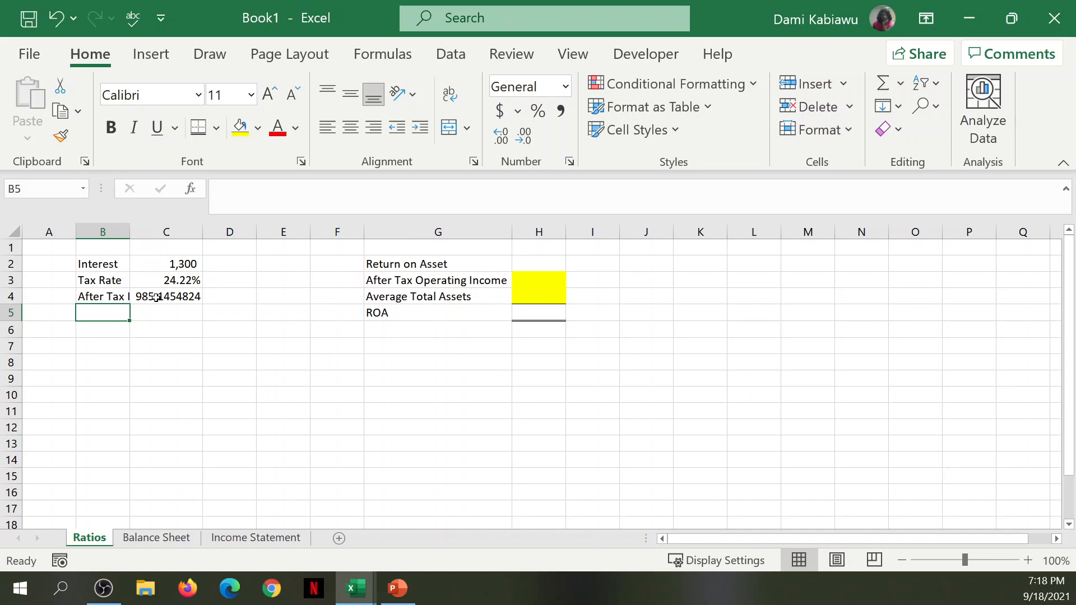
Step: Apply the dollar Accounting number format to the after-tax interest in C4 and the interest amount in C2
left_click(157, 297)
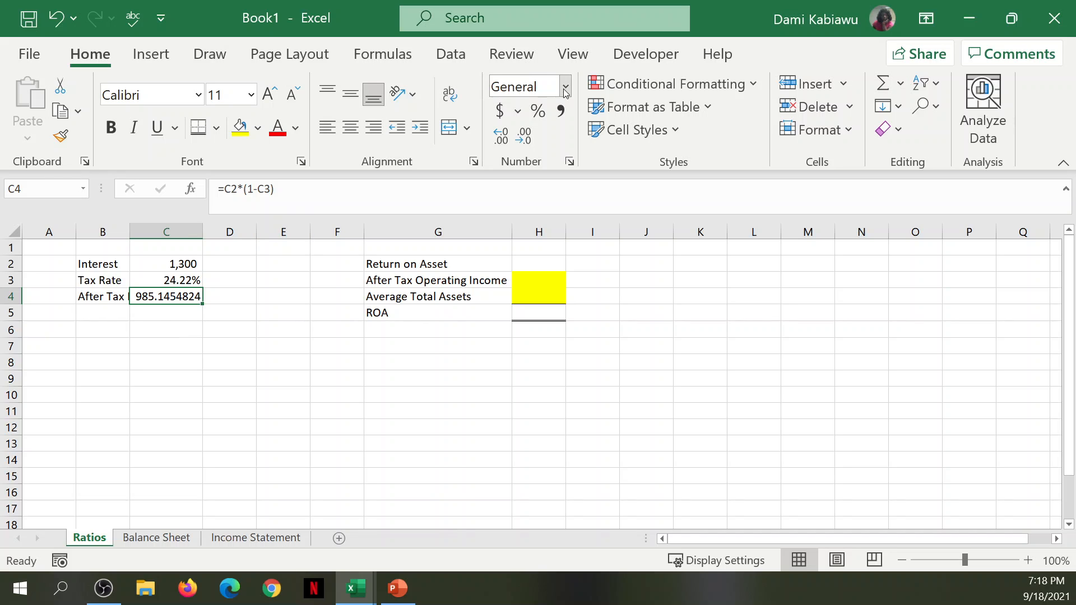
left_click(504, 112)
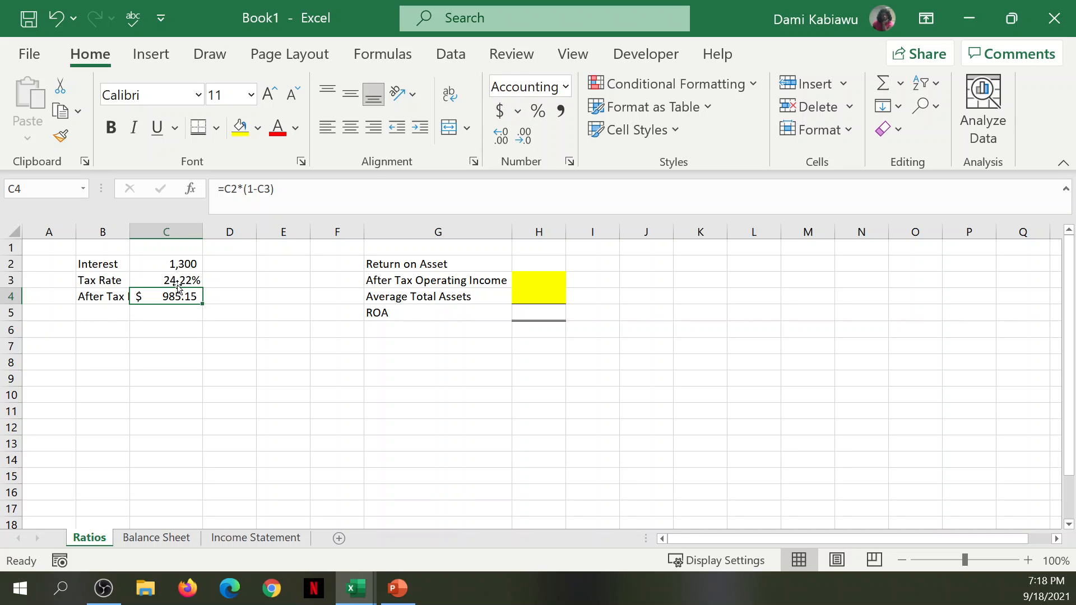
left_click(188, 262)
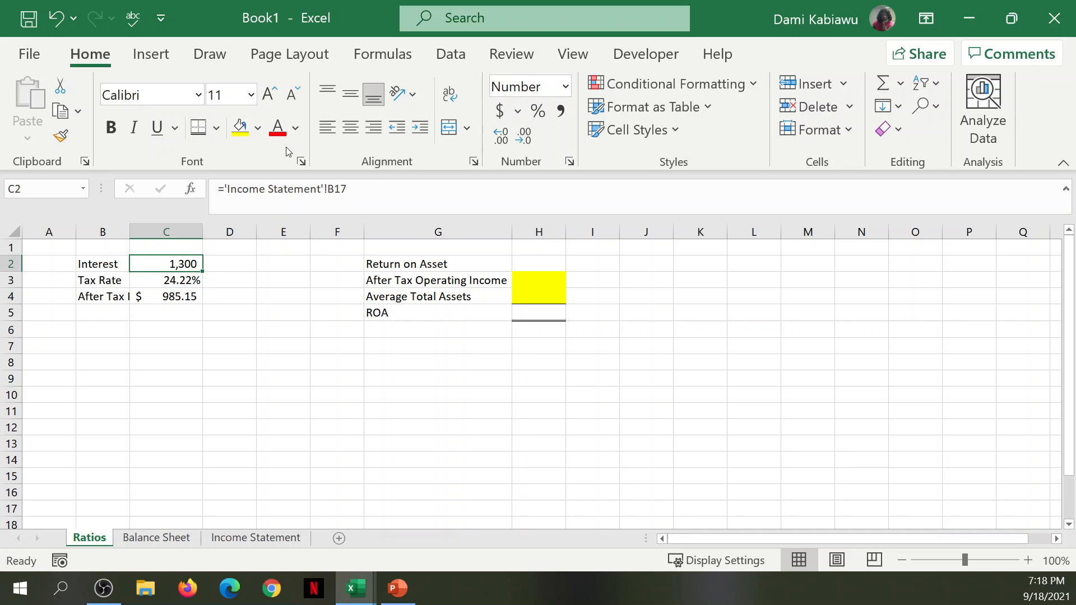
left_click(501, 112)
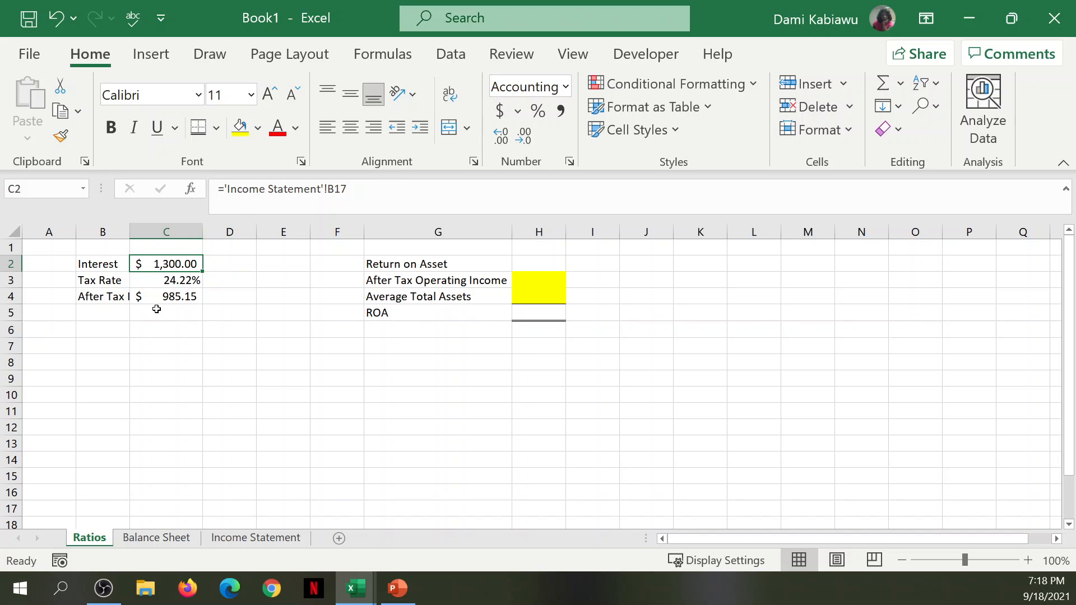
Step: Add a top and double bottom border to C4 and fit column B's width to the After Tax Interest label
left_click(168, 278)
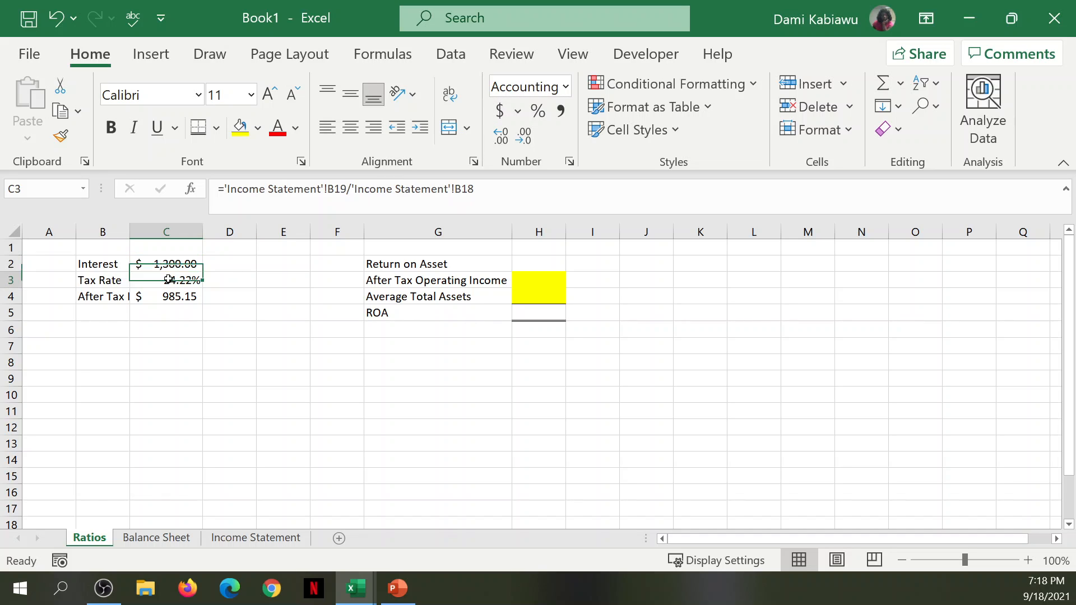
left_click(163, 293)
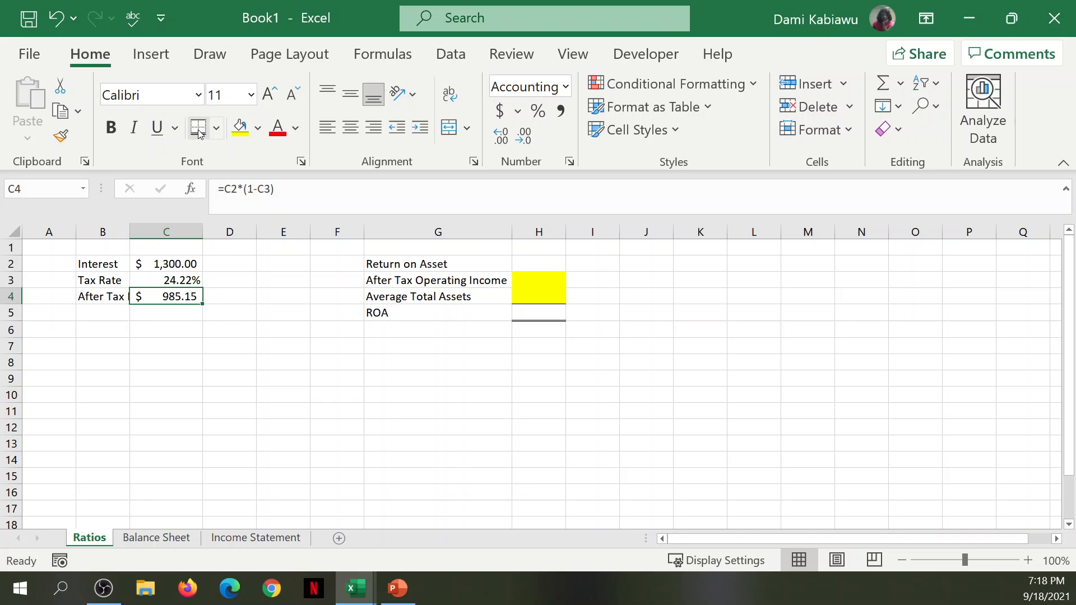
left_click(198, 128)
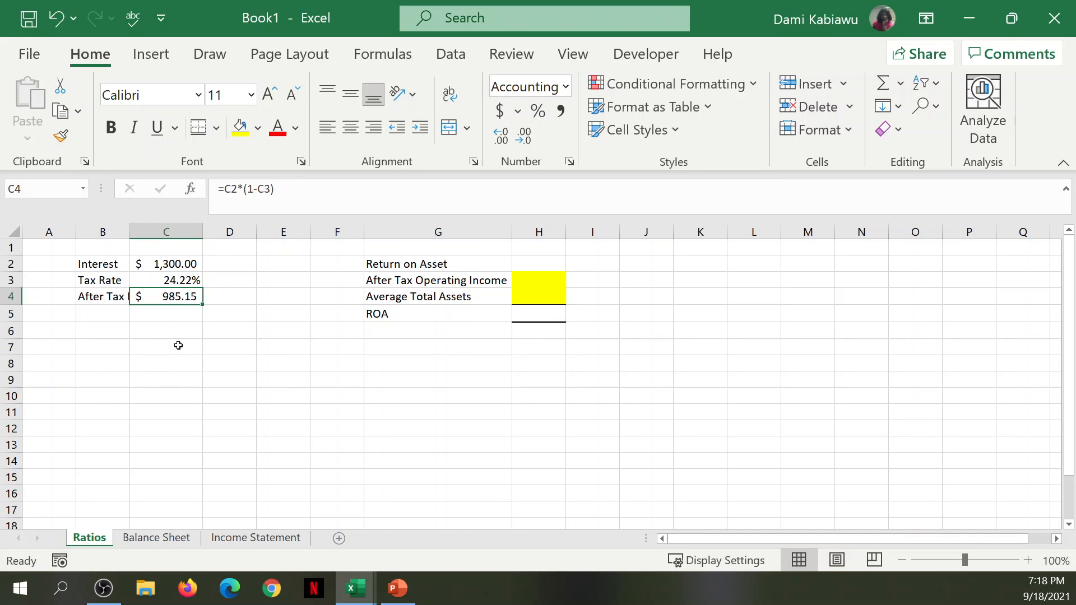
left_click(205, 317)
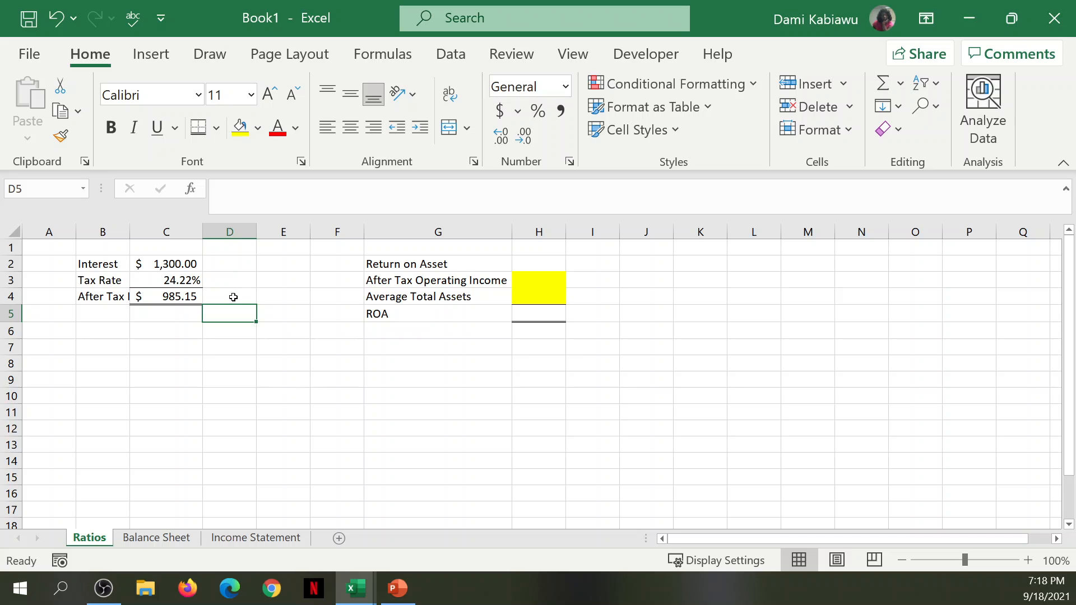
left_click(178, 281)
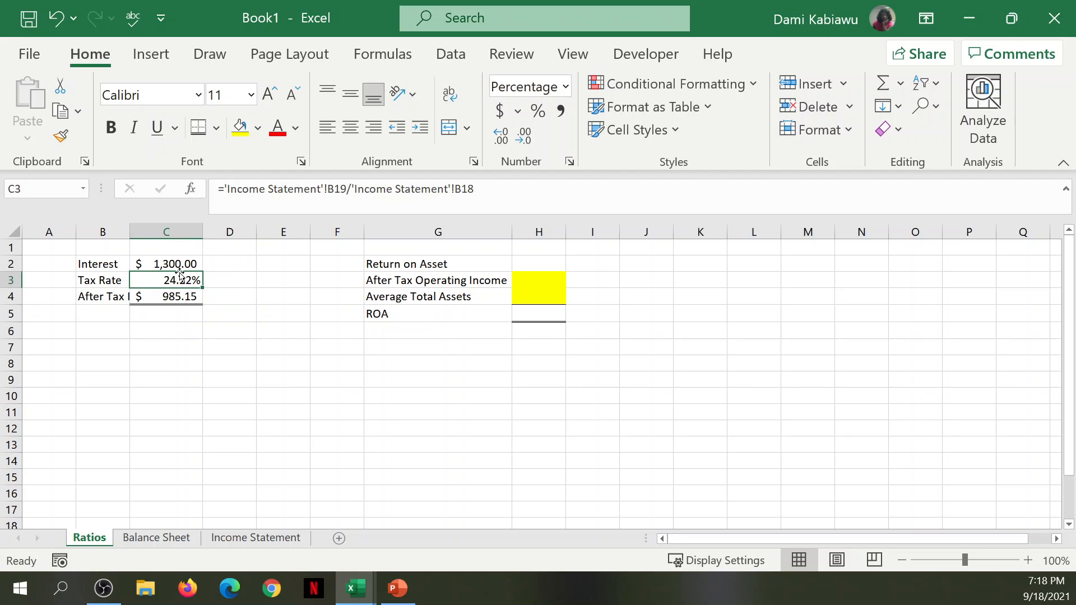
left_click(190, 303)
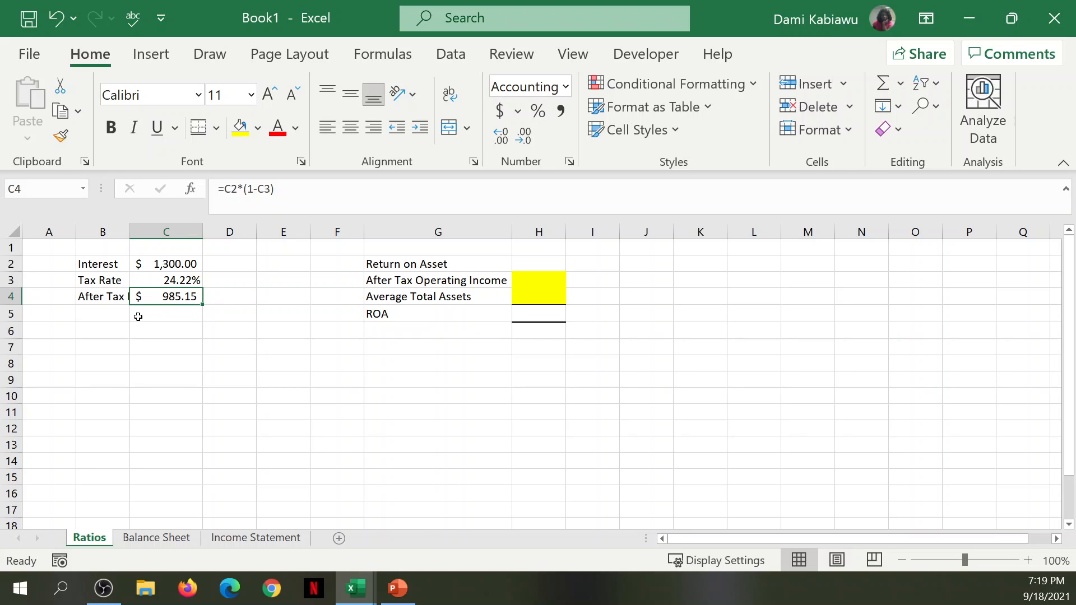
double_click(129, 231)
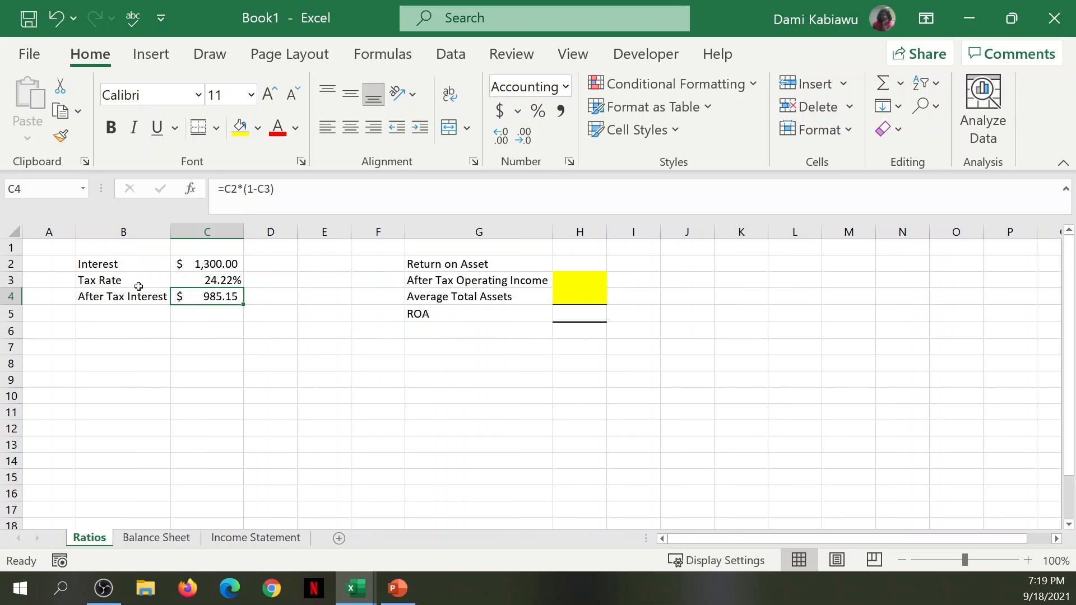
Step: Enter the label Net Income in B5, below the After Tax Interest label
left_click(139, 313)
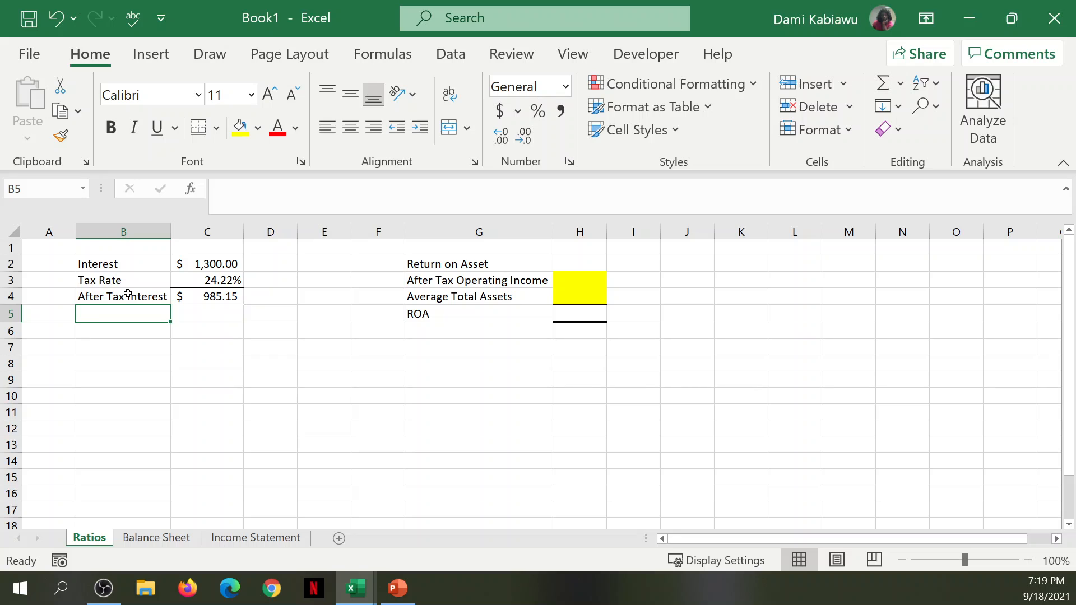
type("Net")
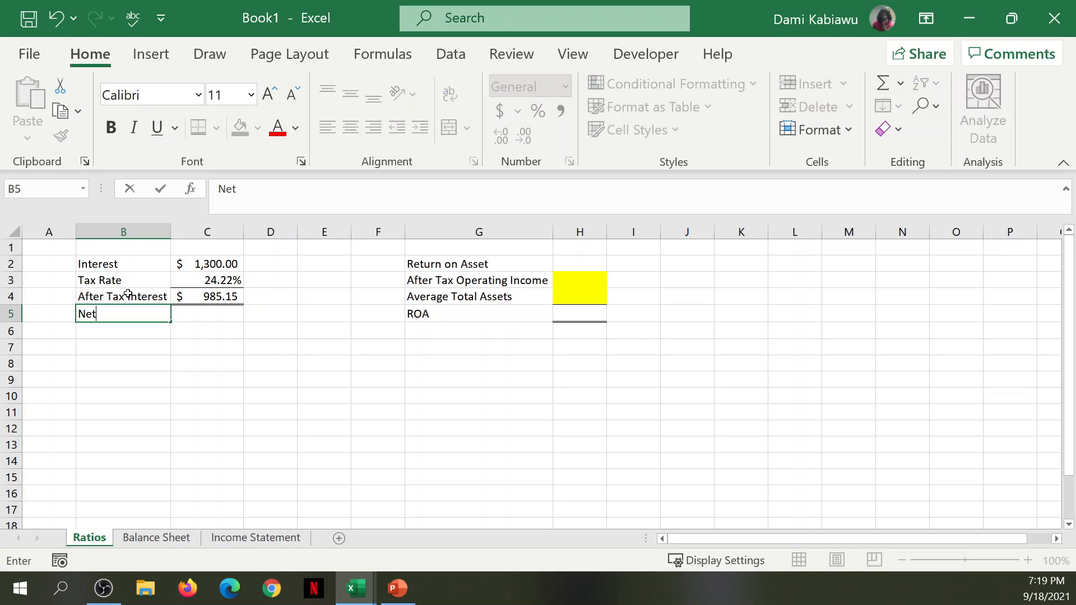
type(" Income")
key("Tab")
Step: Link C5 to the net earnings with ='Income Statement'!B20 and apply the dollar Accounting number format
type("=")
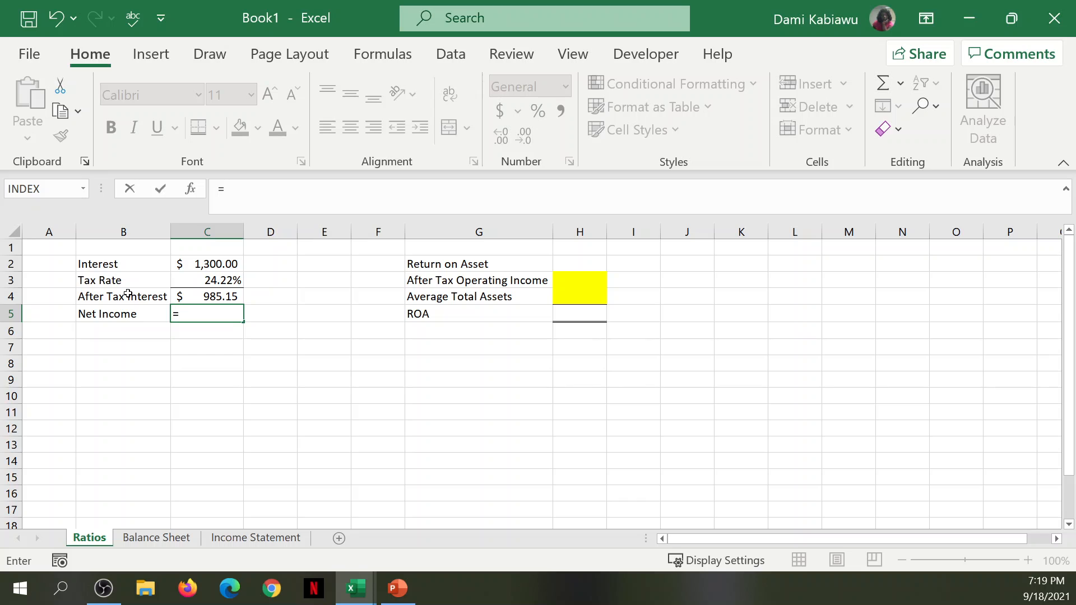
left_click(259, 538)
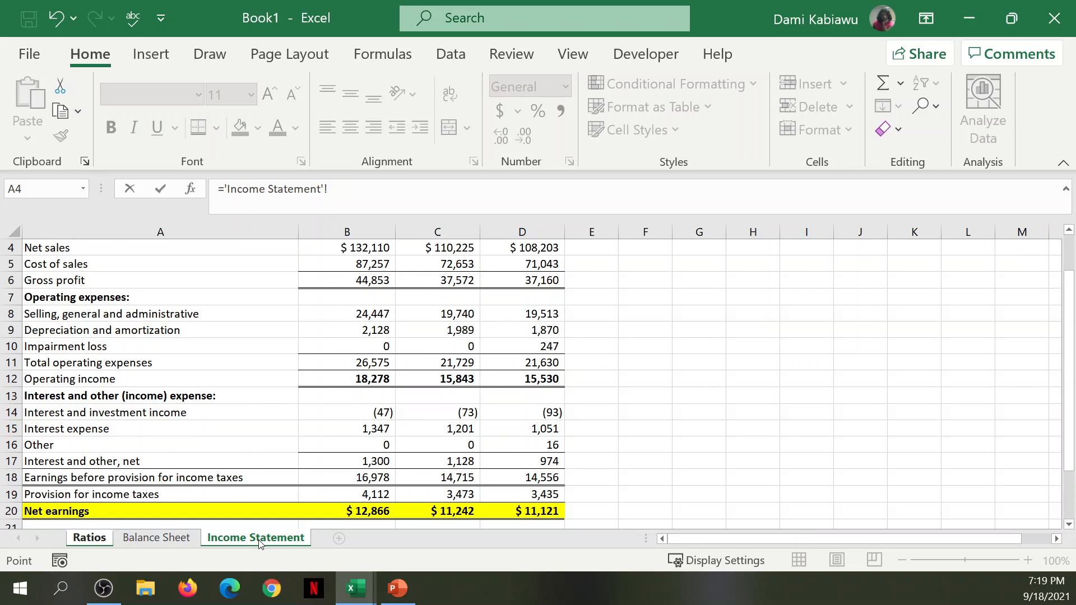
left_click(365, 511)
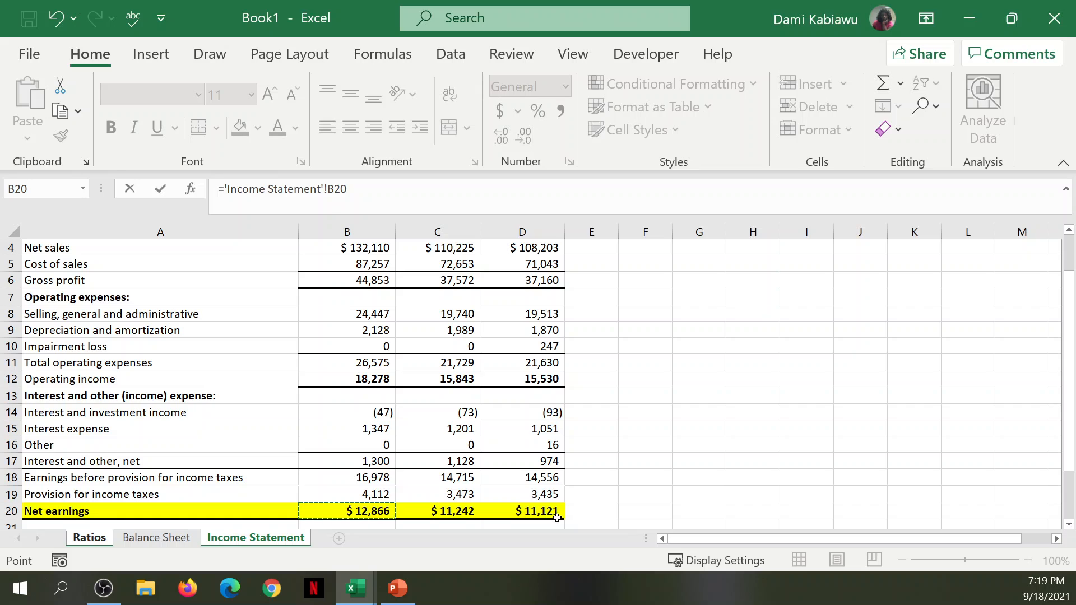
key("Return")
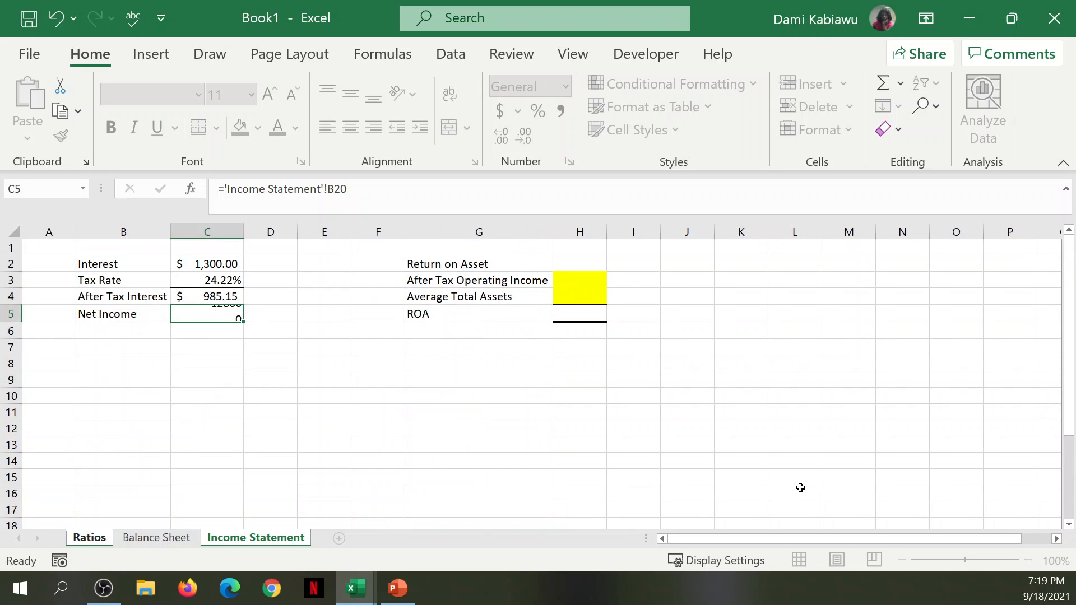
left_click(224, 315)
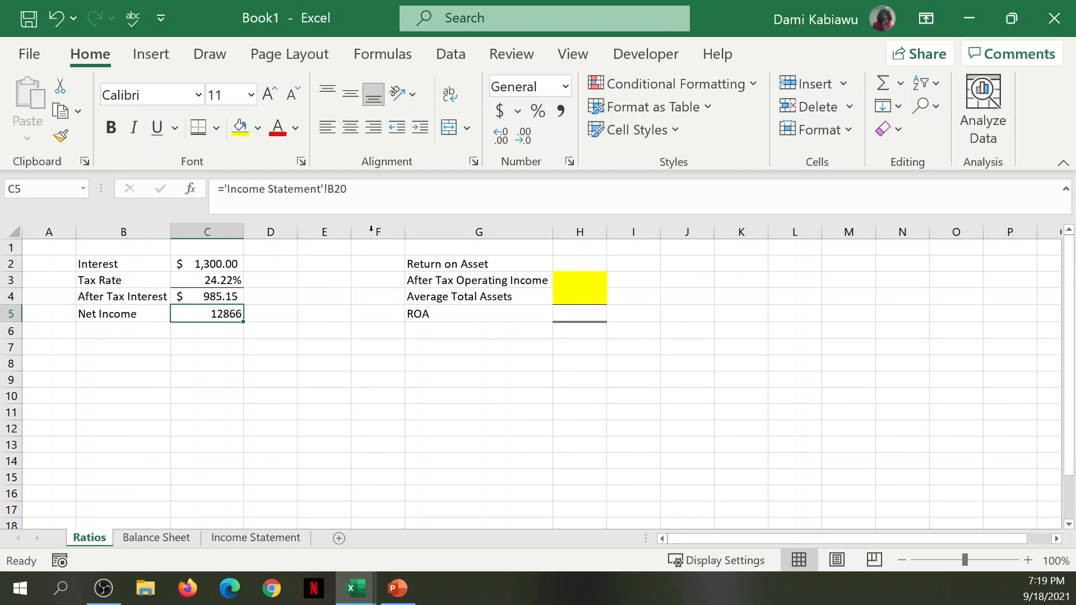
left_click(500, 110)
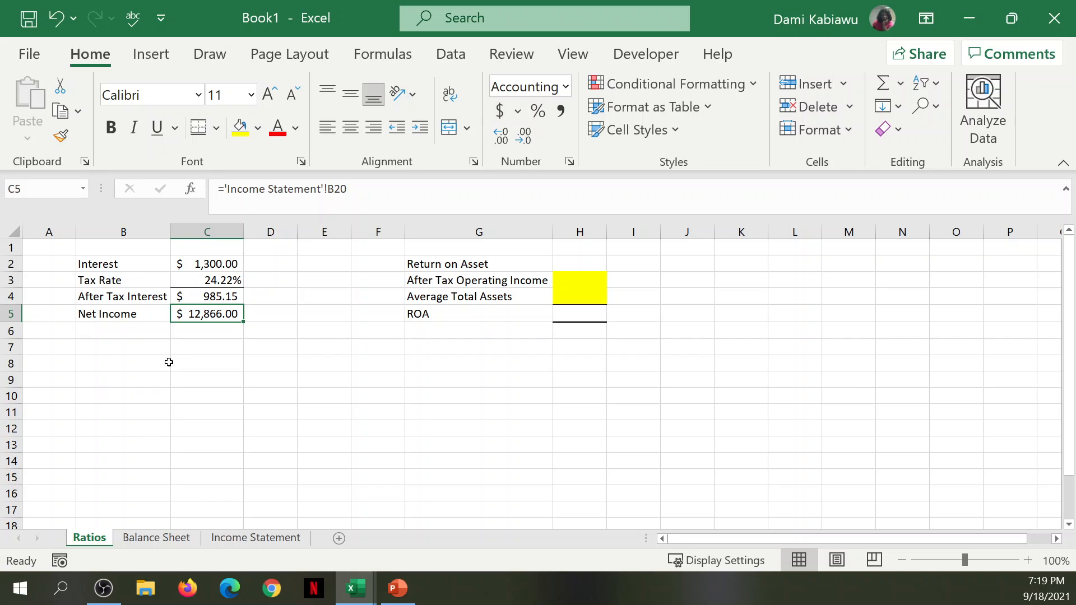
Step: Enter the label After Tax Operating Income in B6 and widen column B to fit it
left_click(143, 335)
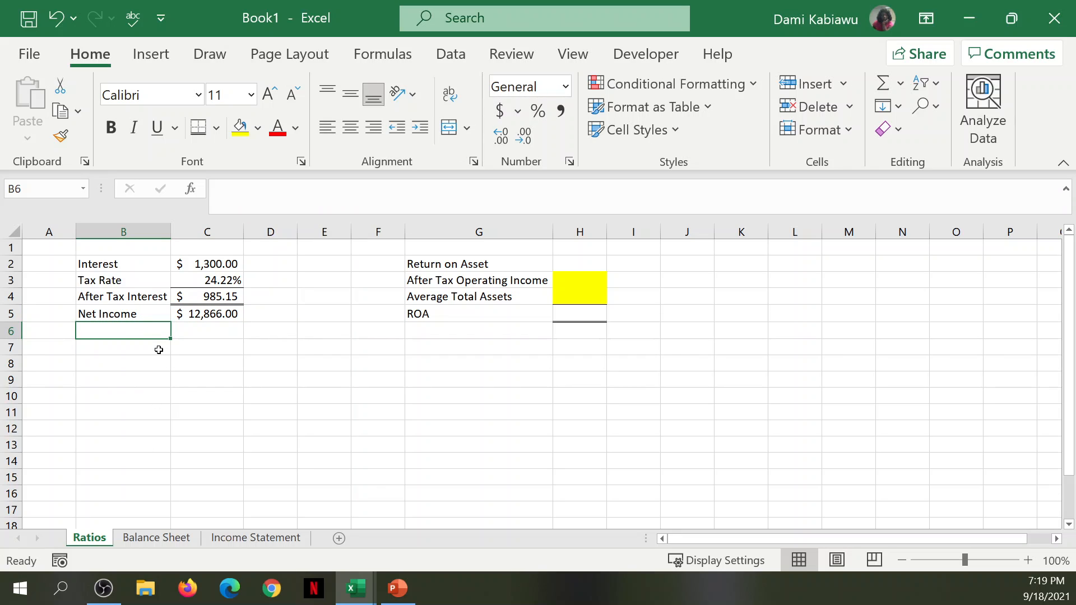
type("After Tax")
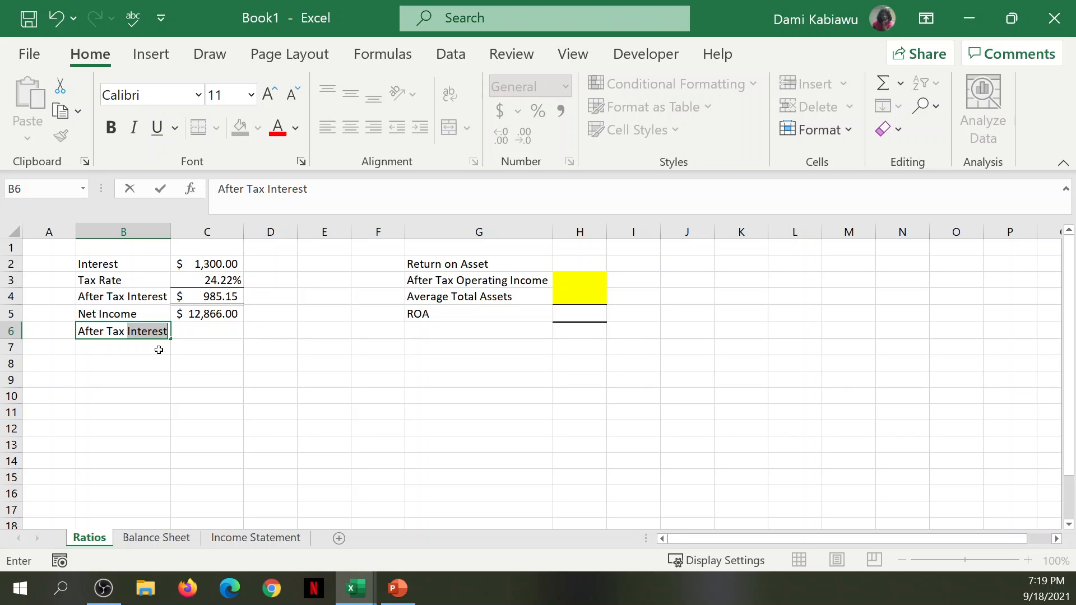
type("Ope")
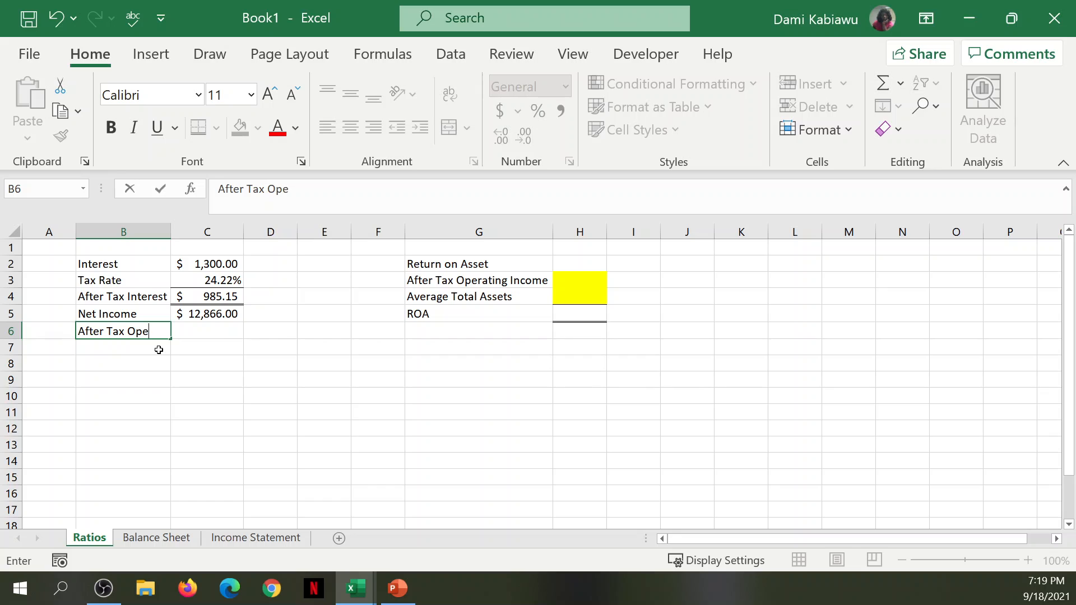
type("rating Income")
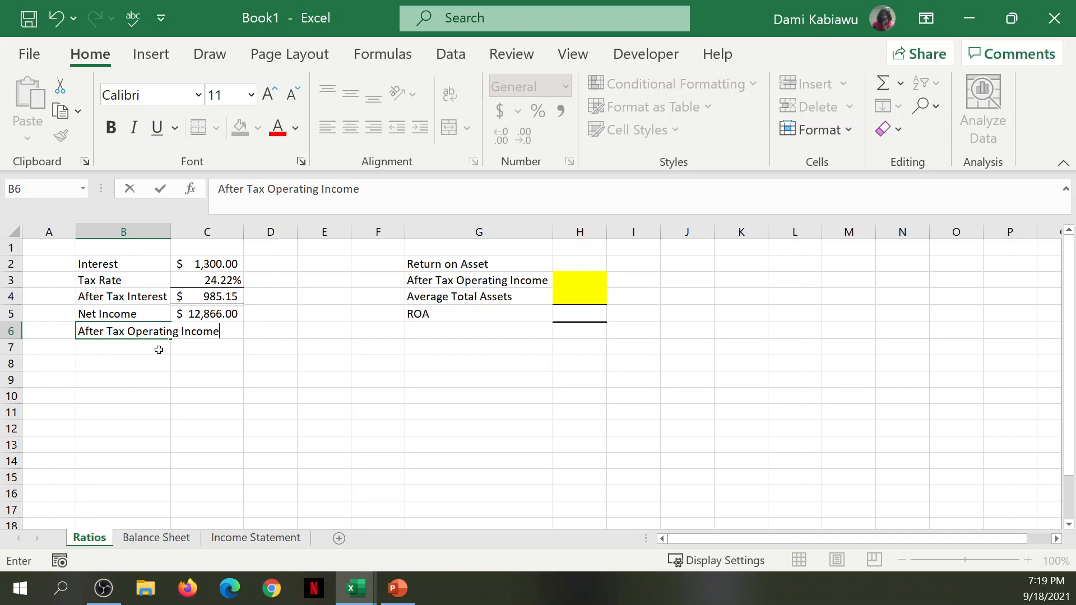
key("Return")
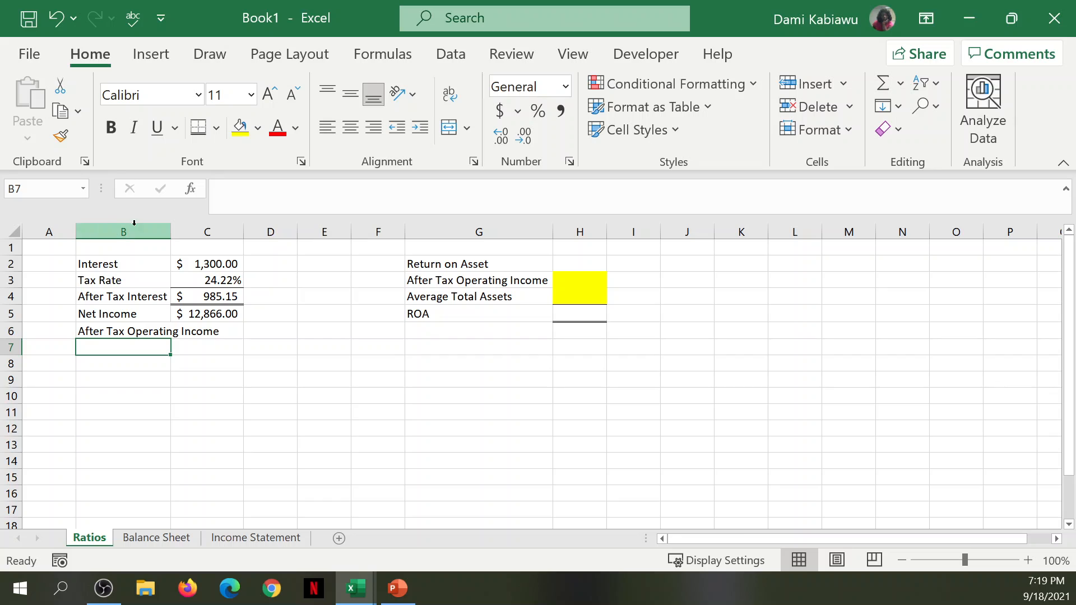
left_click_drag(171, 231, 254, 232)
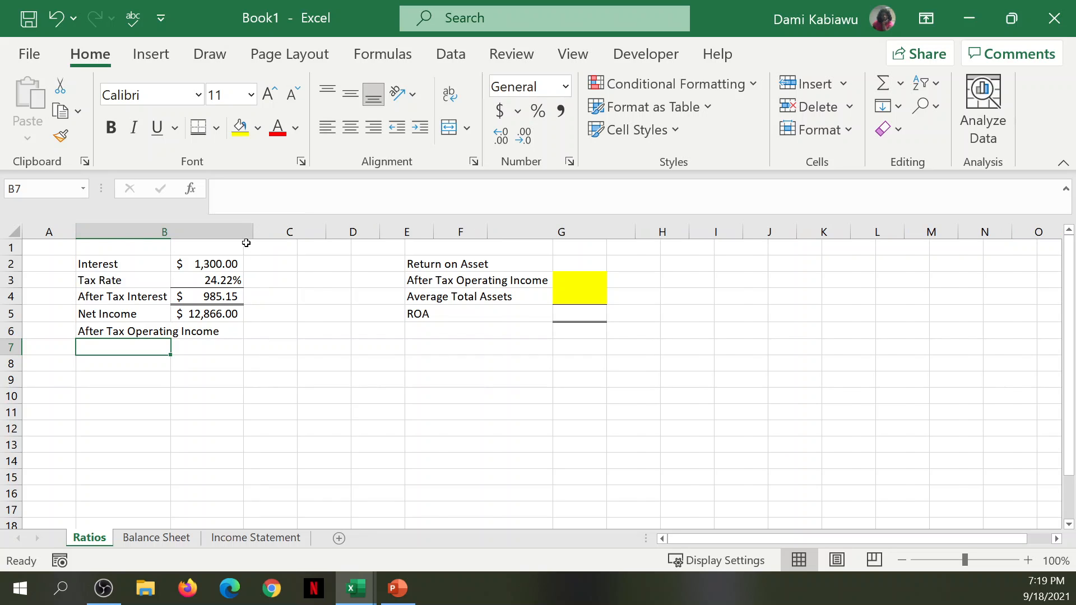
Step: Calculate the after-tax operating income in C6 as net income plus after-tax interest with =C5+C4
left_click(302, 336)
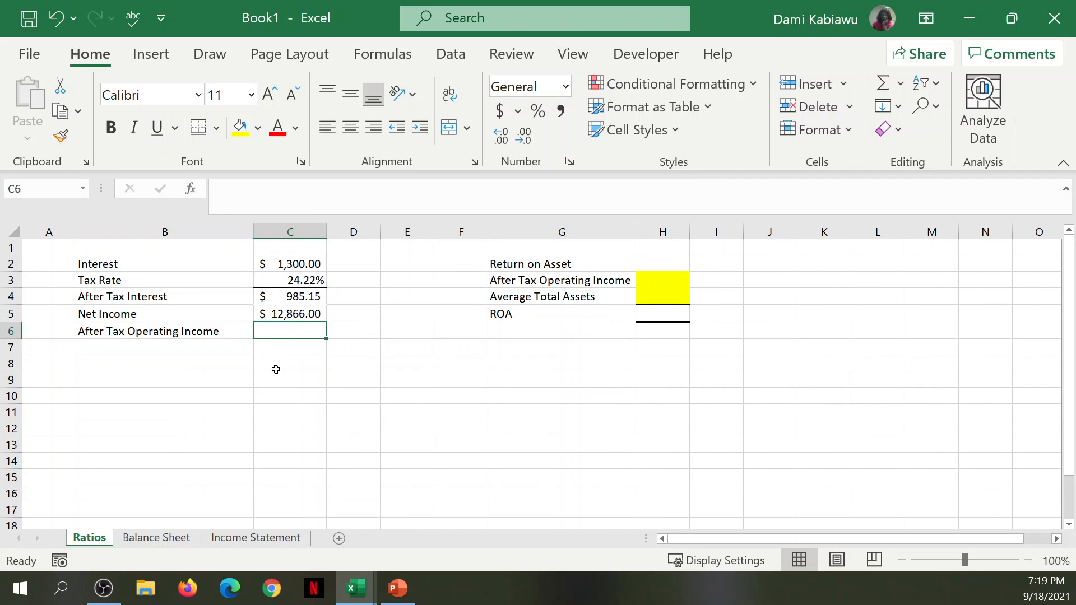
type("=")
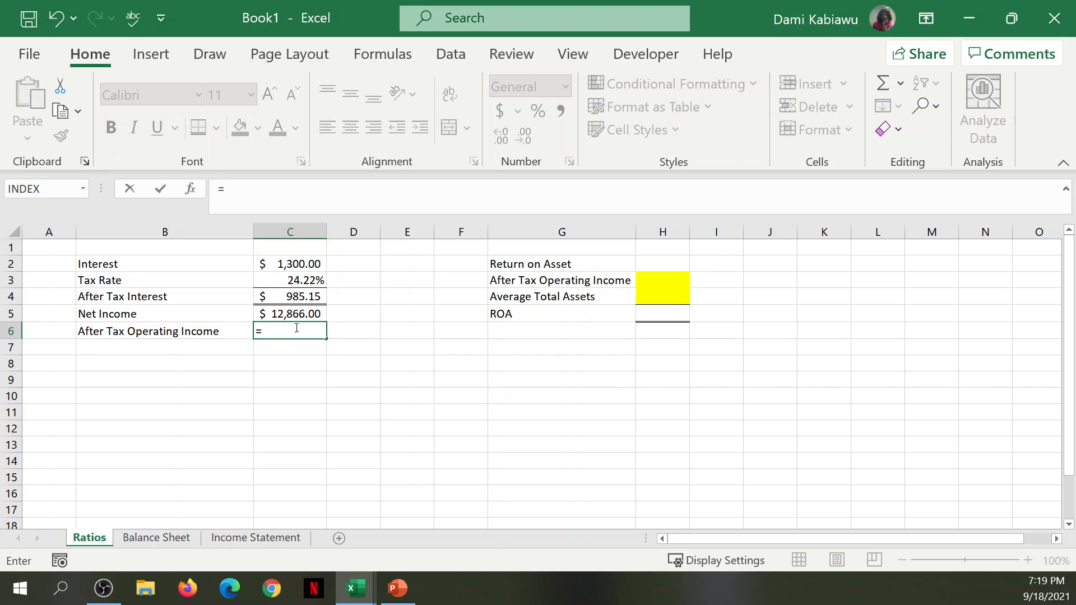
left_click(295, 314)
type("+")
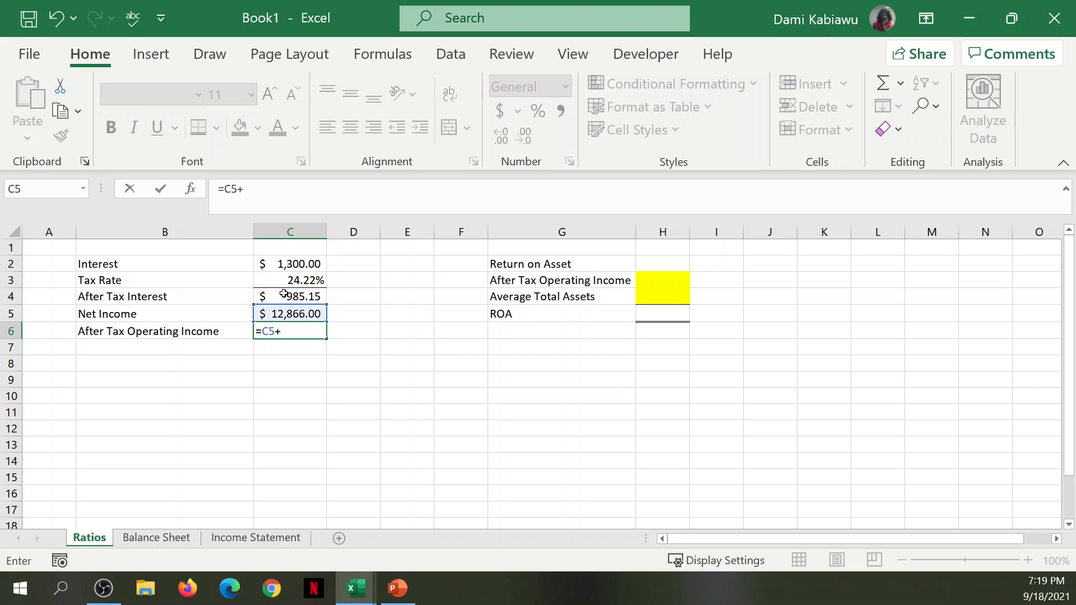
left_click(280, 295)
key("Return")
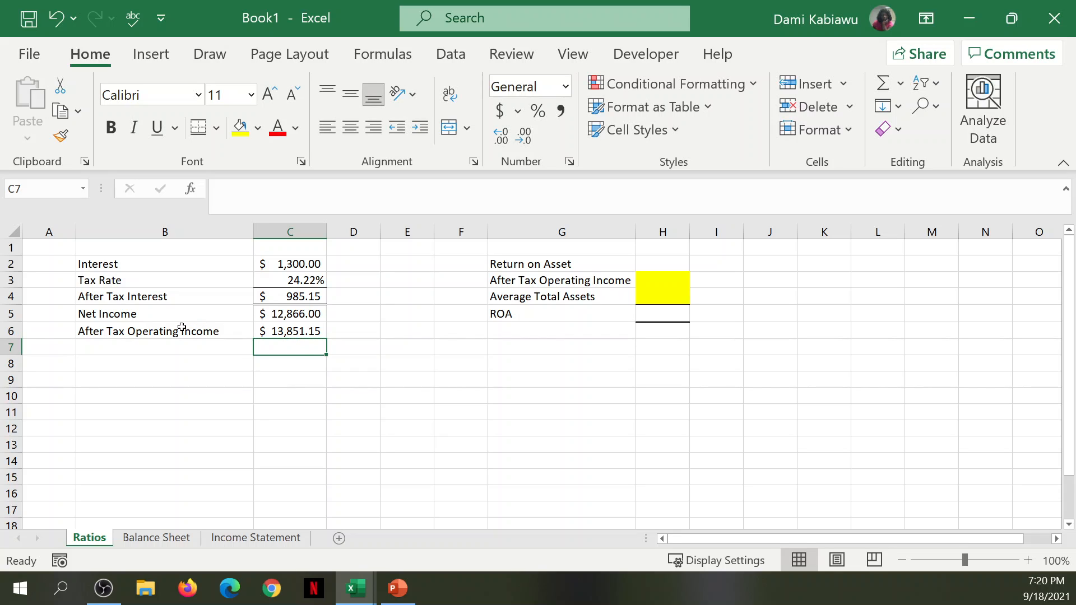
Step: Add a top and double bottom border to the After Tax Operating Income row, B6:C6
left_click(207, 331)
left_click_drag(207, 331, 286, 332)
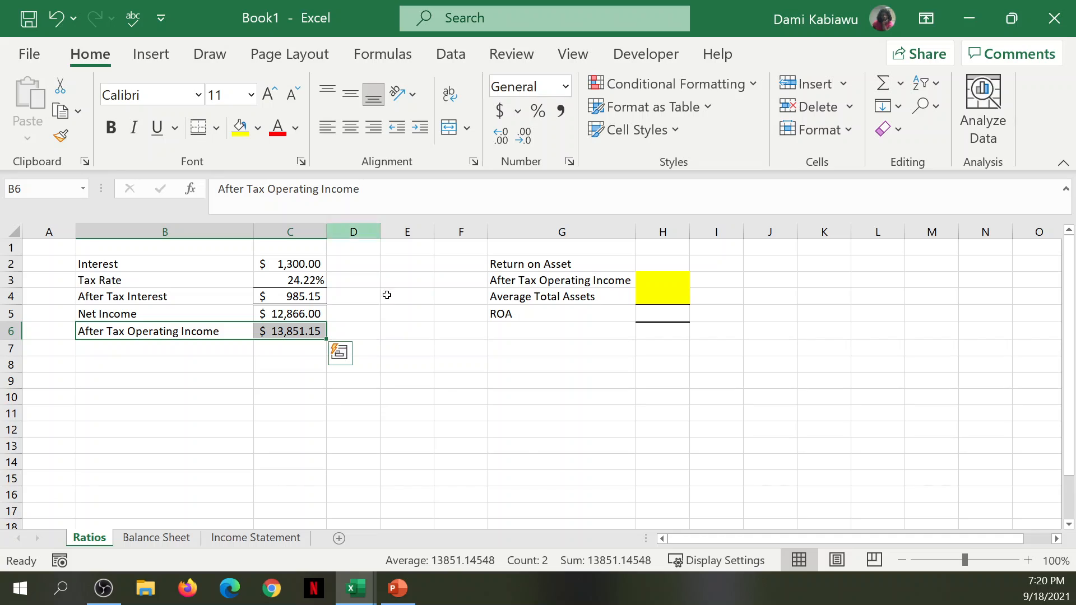
key("Tab")
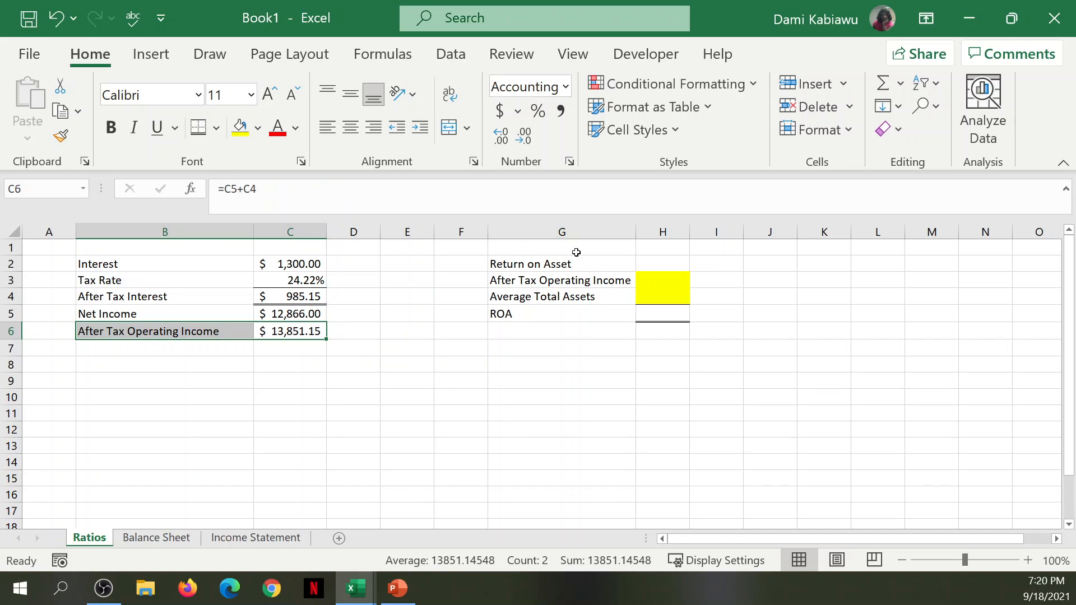
left_click(561, 392)
Step: Link H3 in the Return on Asset block to the after-tax operating income with =C6
left_click(674, 280)
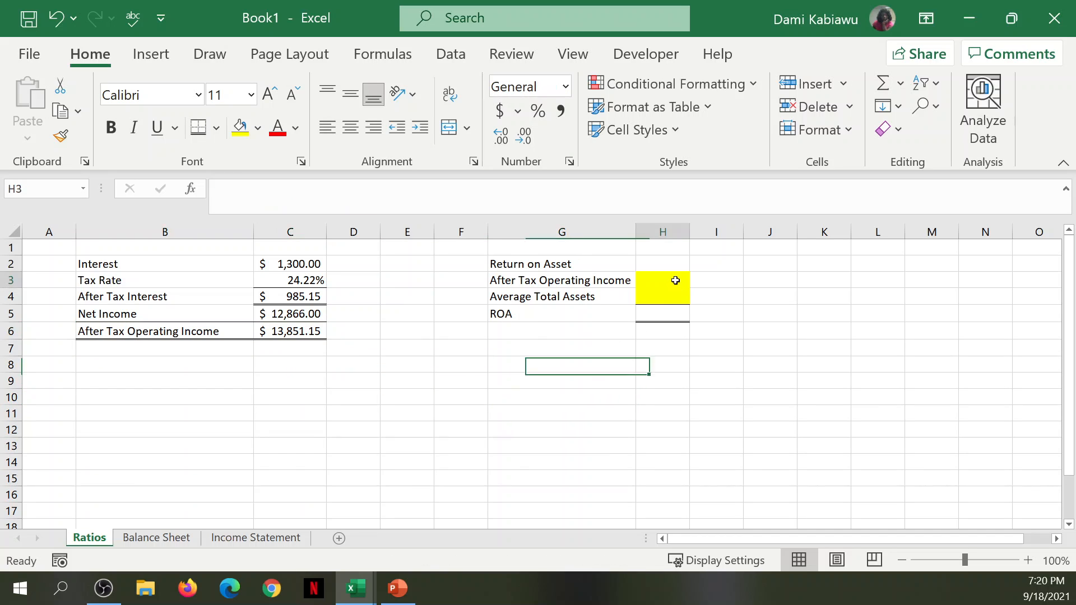
type("=")
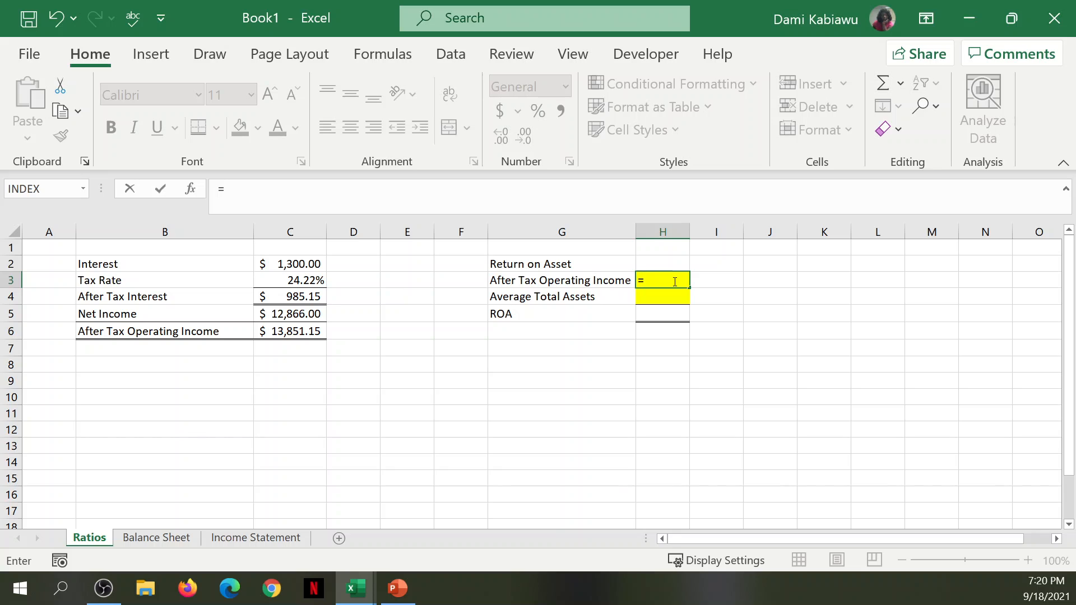
left_click(276, 331)
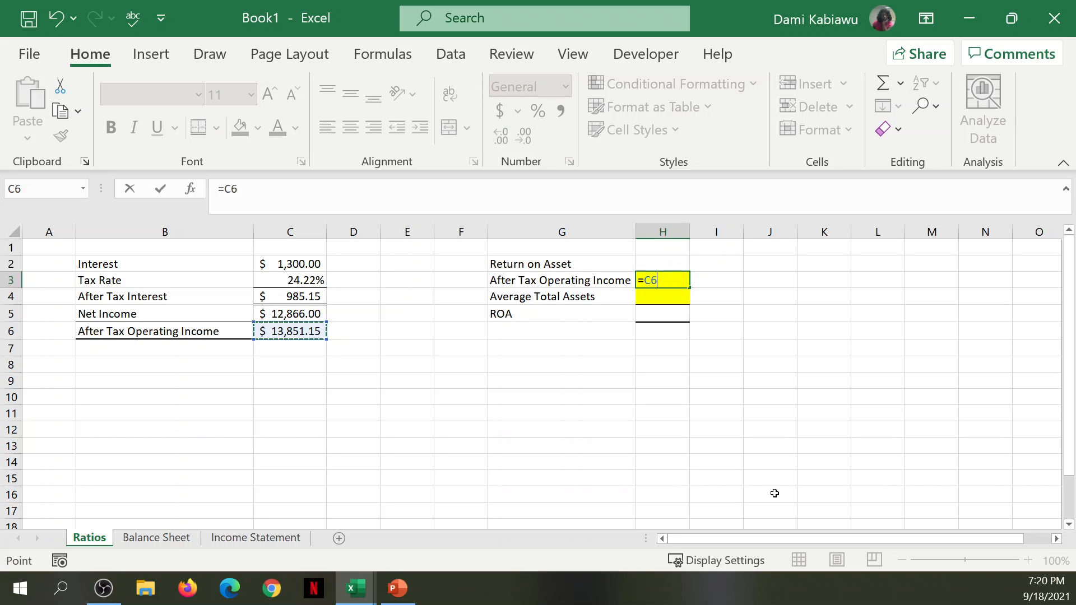
key("Return")
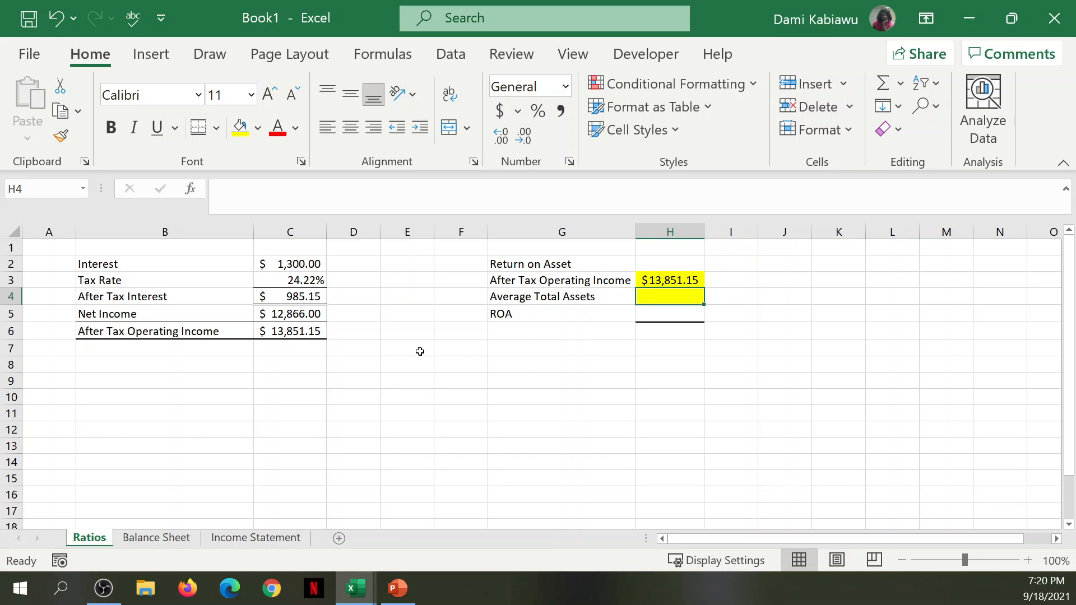
Step: Enter the label Average Total Asset in B8, below the operating income rows
left_click(193, 362)
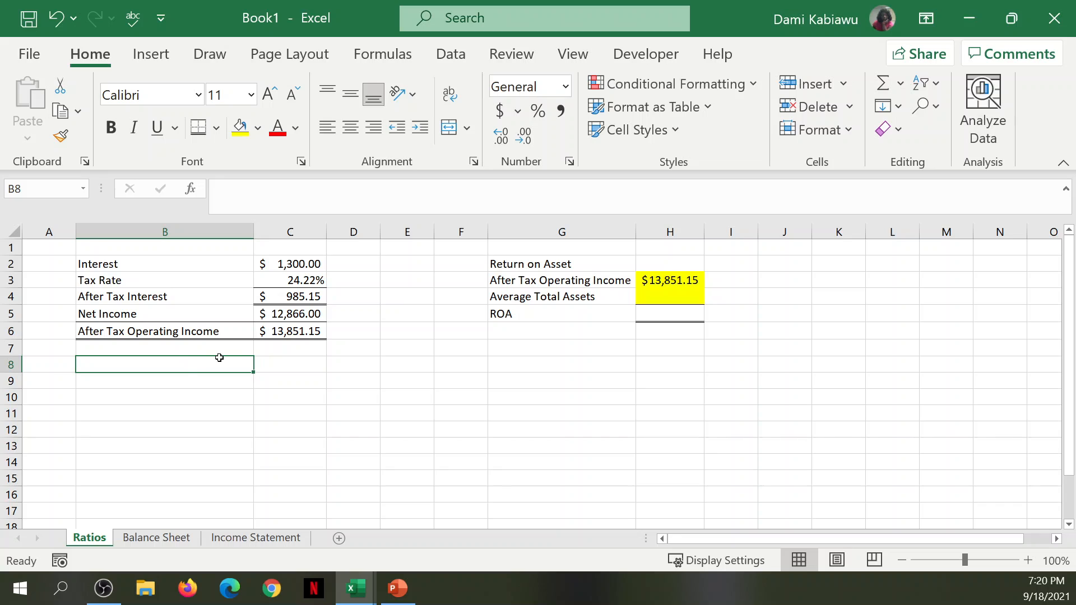
left_click_drag(219, 357, 293, 361)
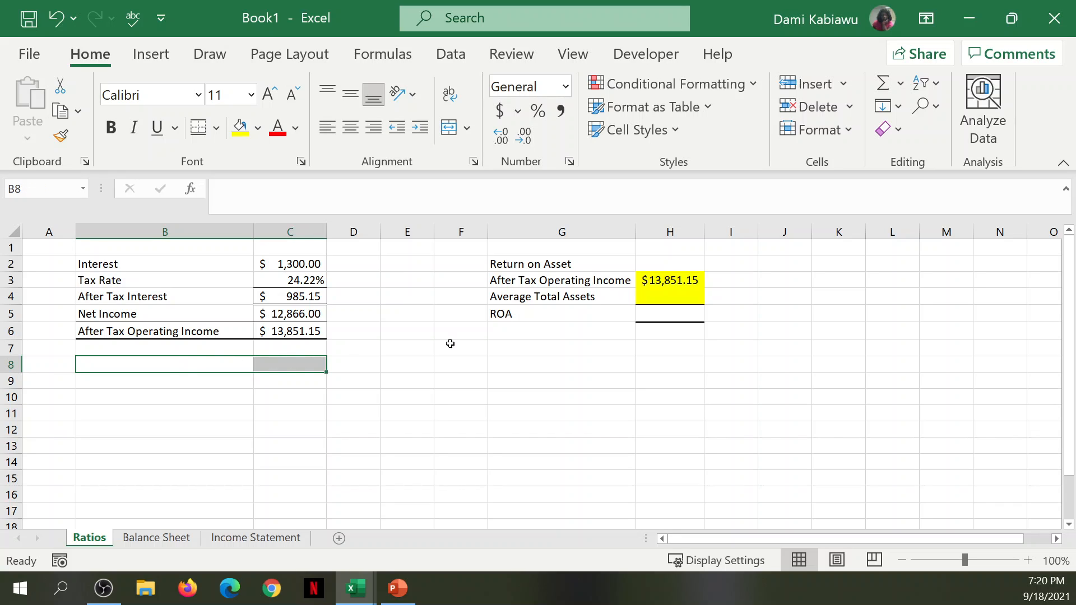
left_click(218, 364)
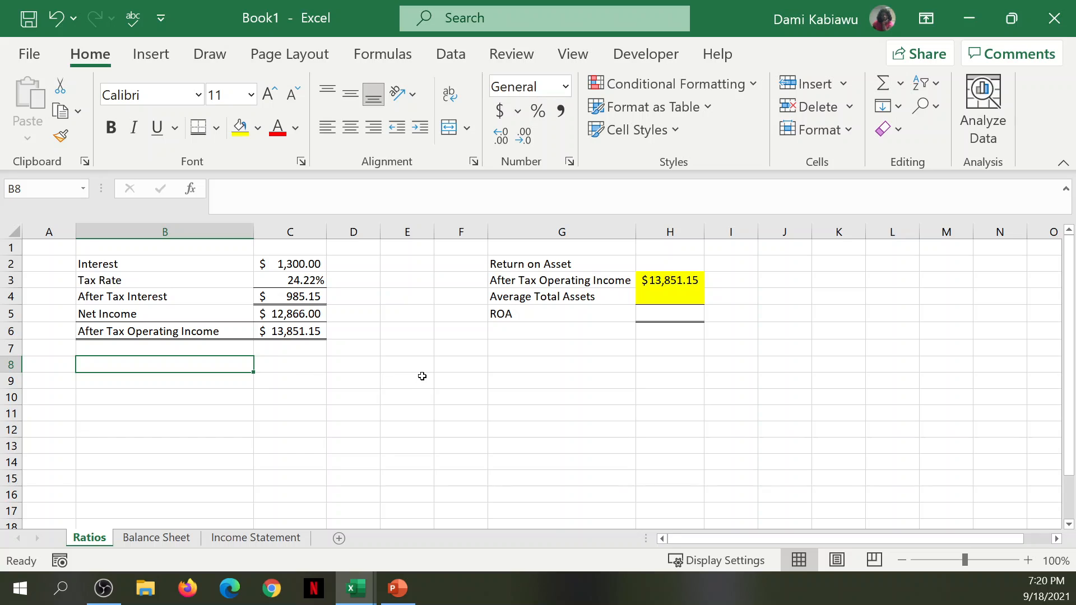
type("Ave")
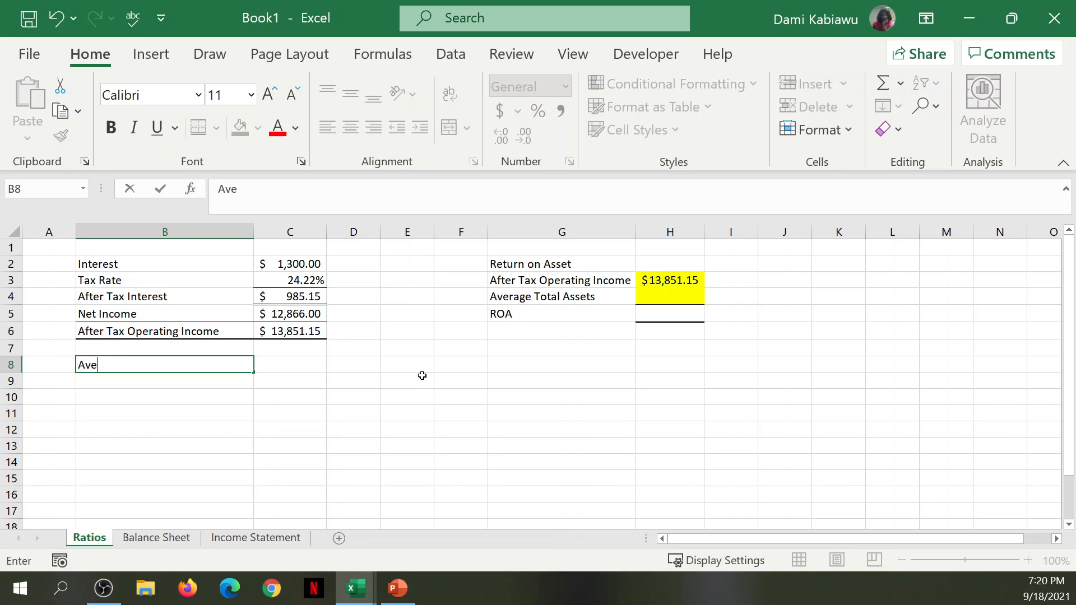
type("ratge Total As")
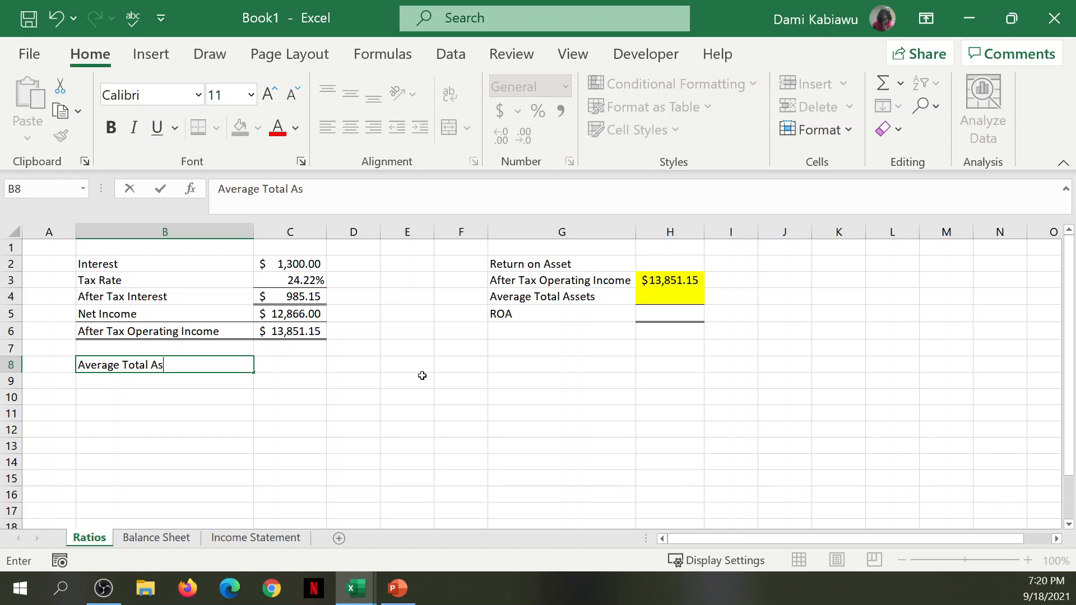
type("set")
key("Tab")
Step: Average both years' total assets in C8 with =AVERAGE('Balance Sheet'!B12:C12) and apply the dollar Accounting number format
type("=")
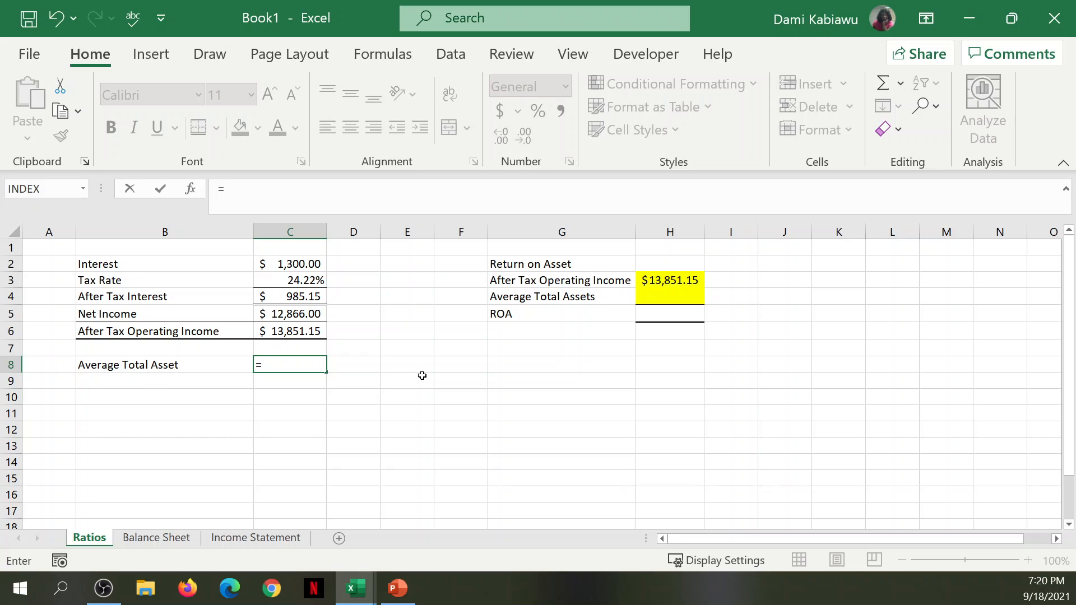
type("average")
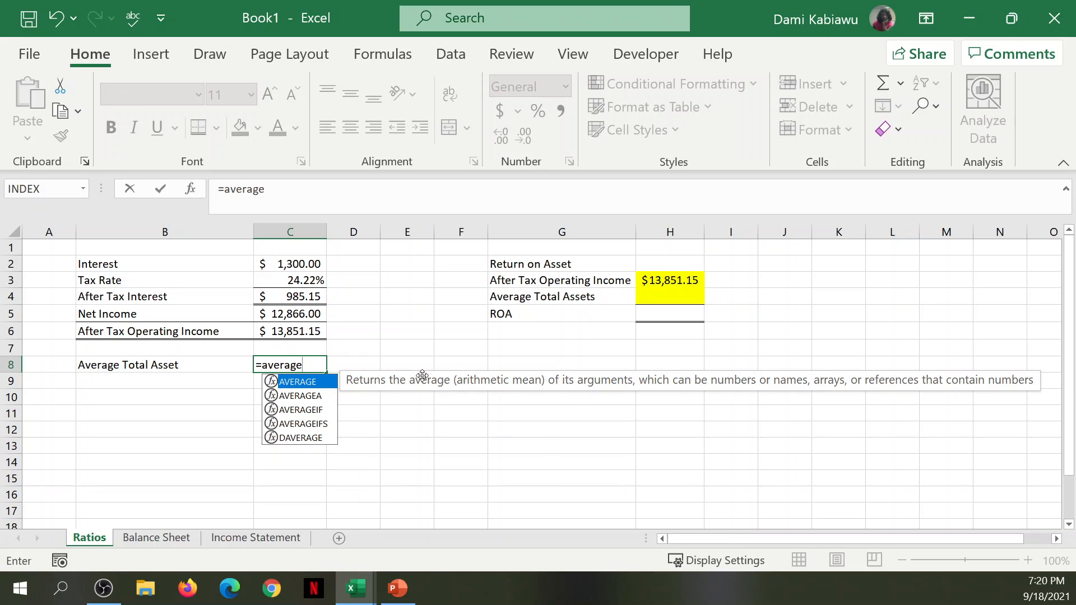
type("(")
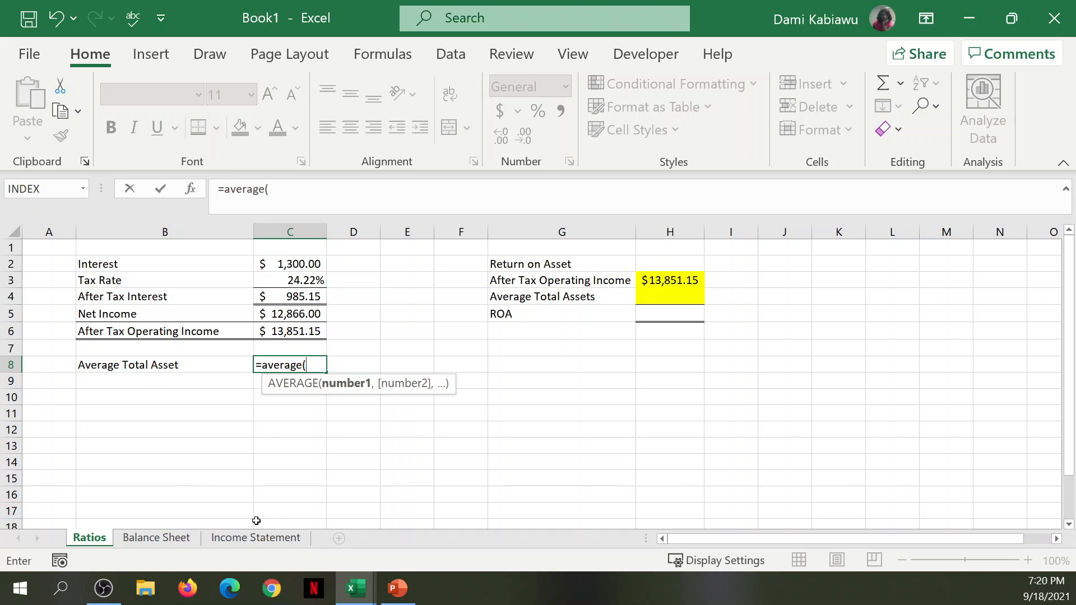
left_click(180, 535)
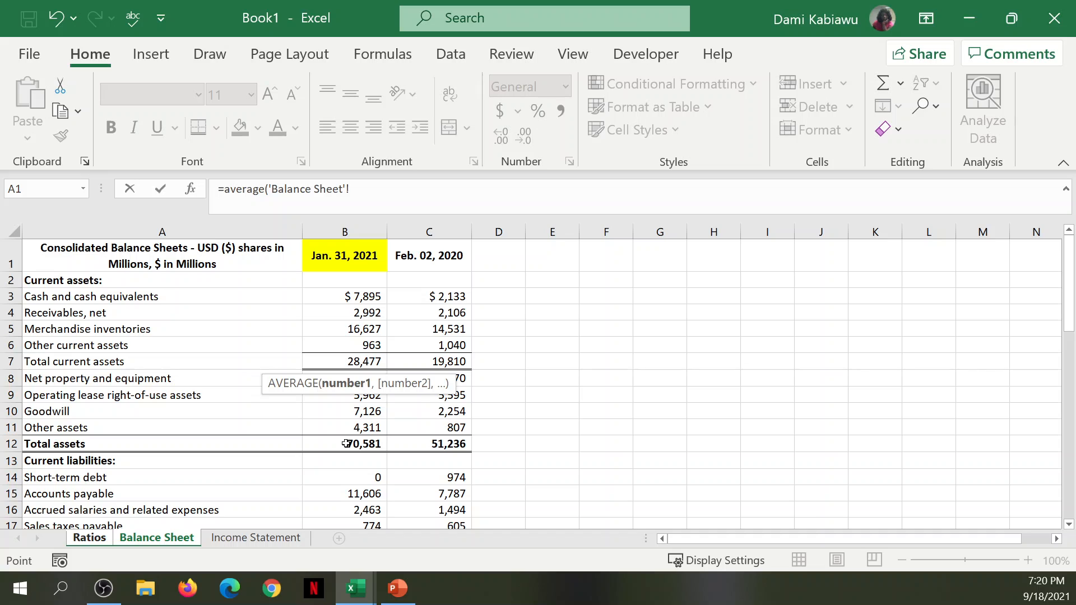
left_click_drag(343, 446, 459, 445)
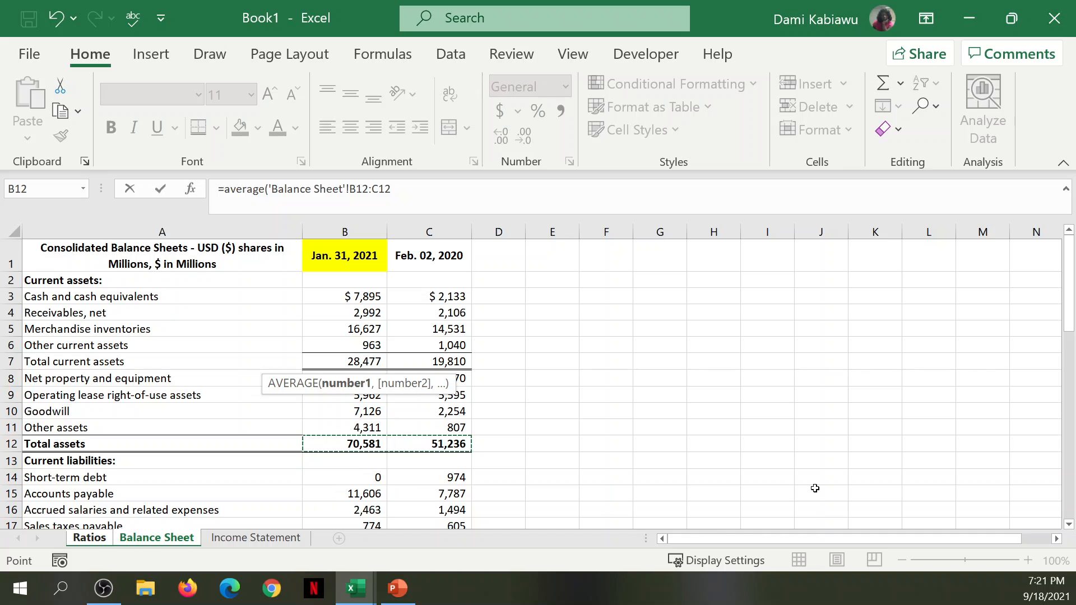
type(")")
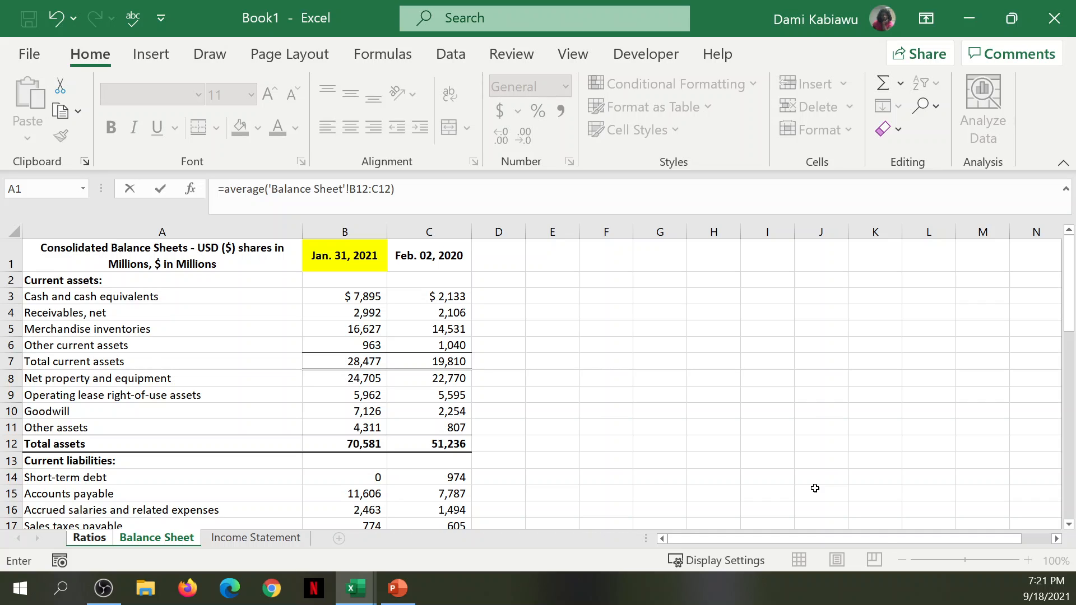
key("Return")
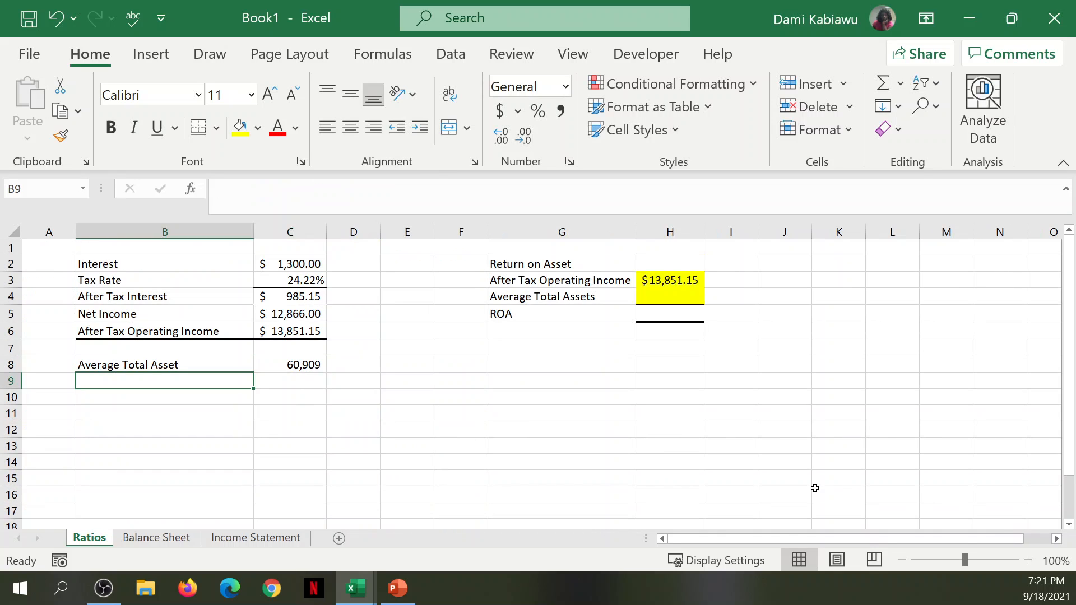
left_click(292, 364)
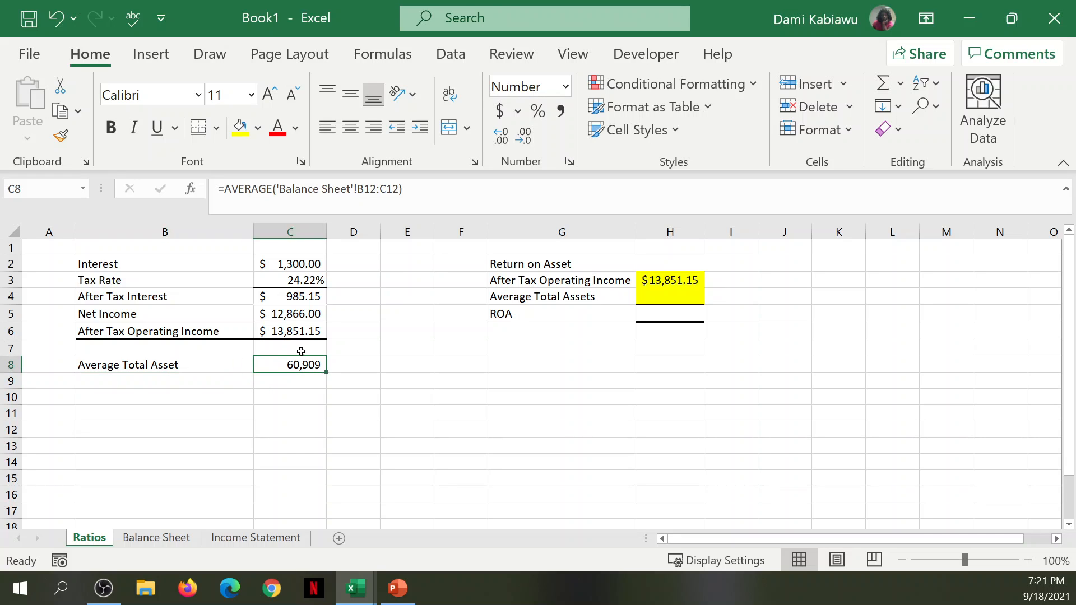
left_click(500, 110)
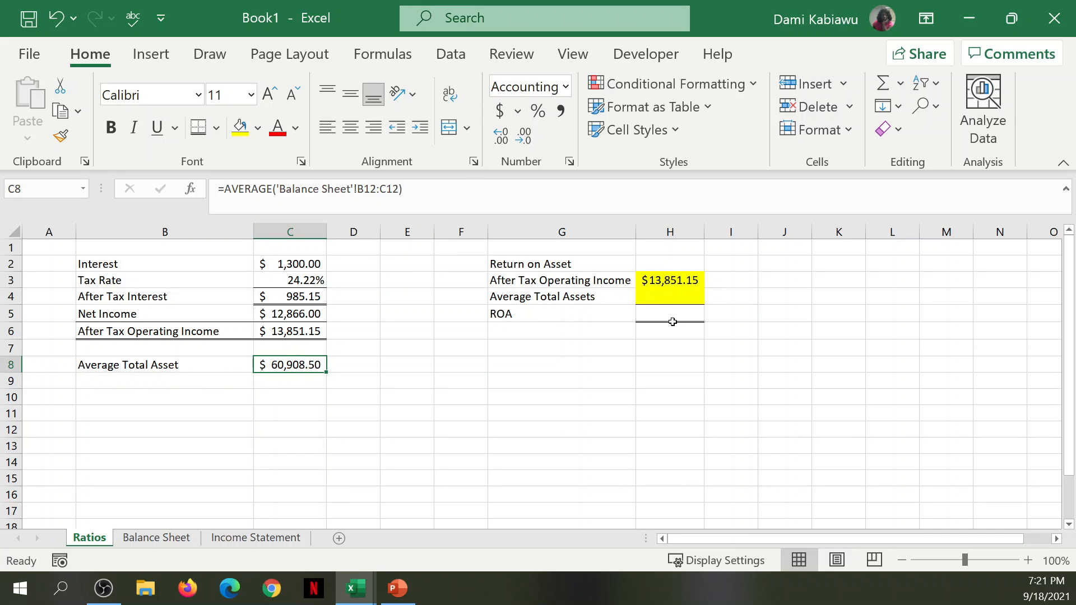
Step: Link H4 in the Return on Asset block to the average total asset with =C8
left_click(672, 297)
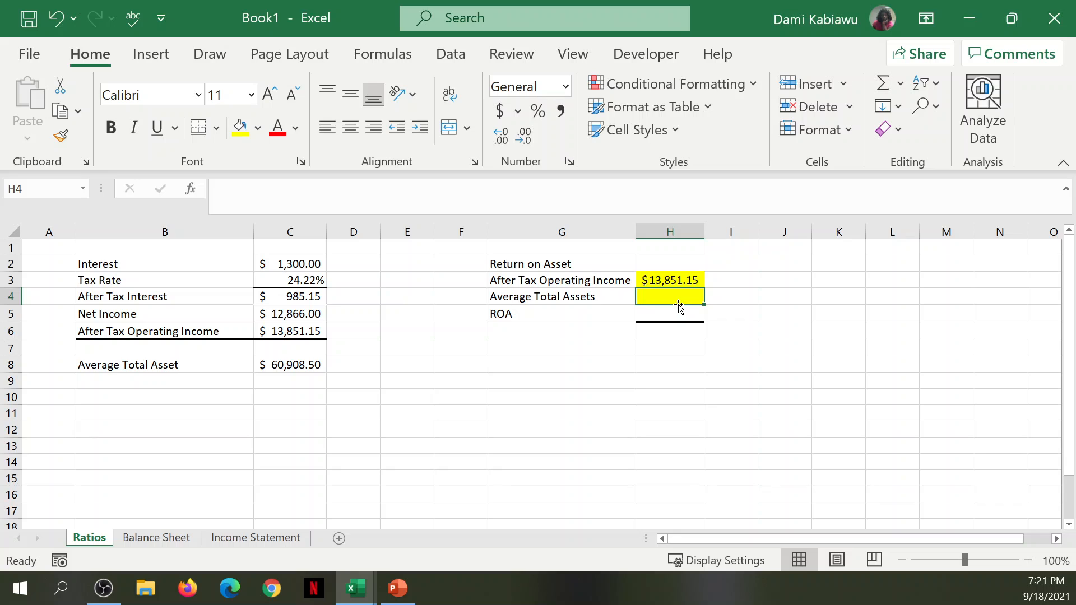
type("=")
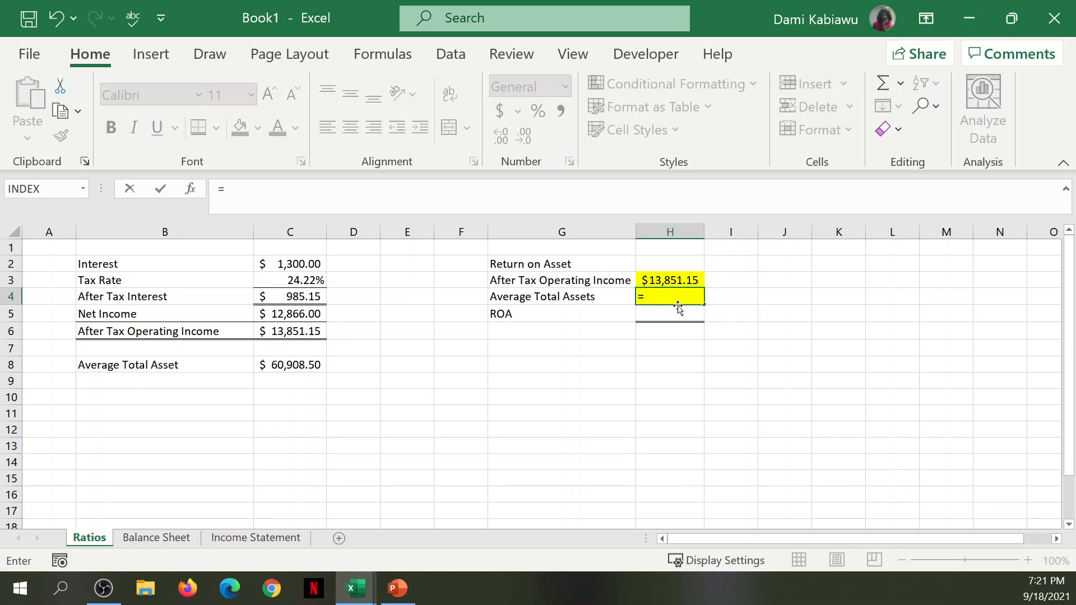
left_click(275, 367)
key("Return")
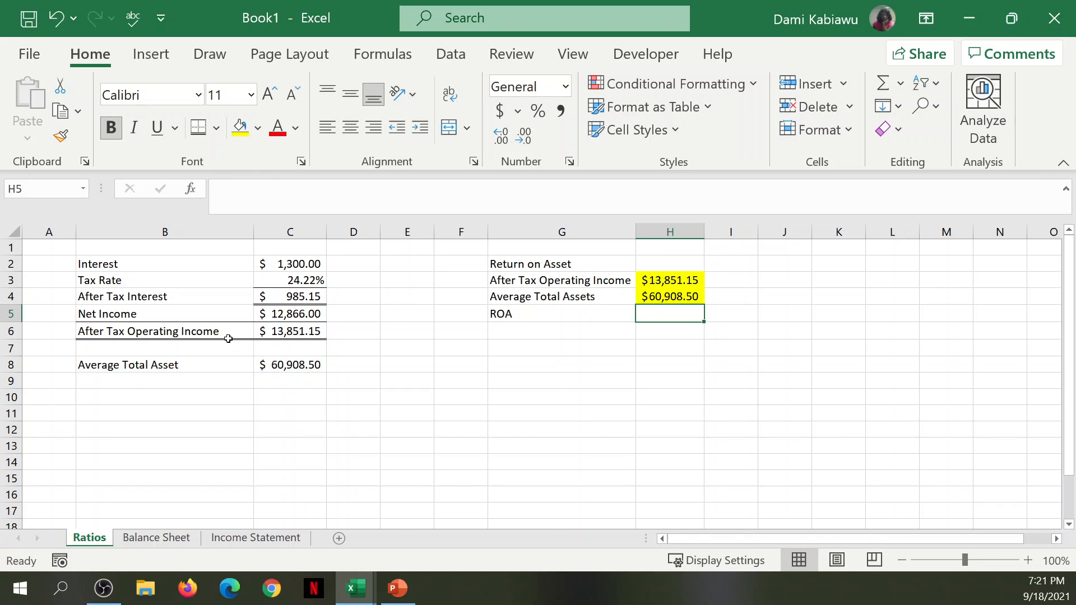
Step: Calculate ROA in H5 by dividing after-tax operating income by average total assets with =H3/H4
type("=")
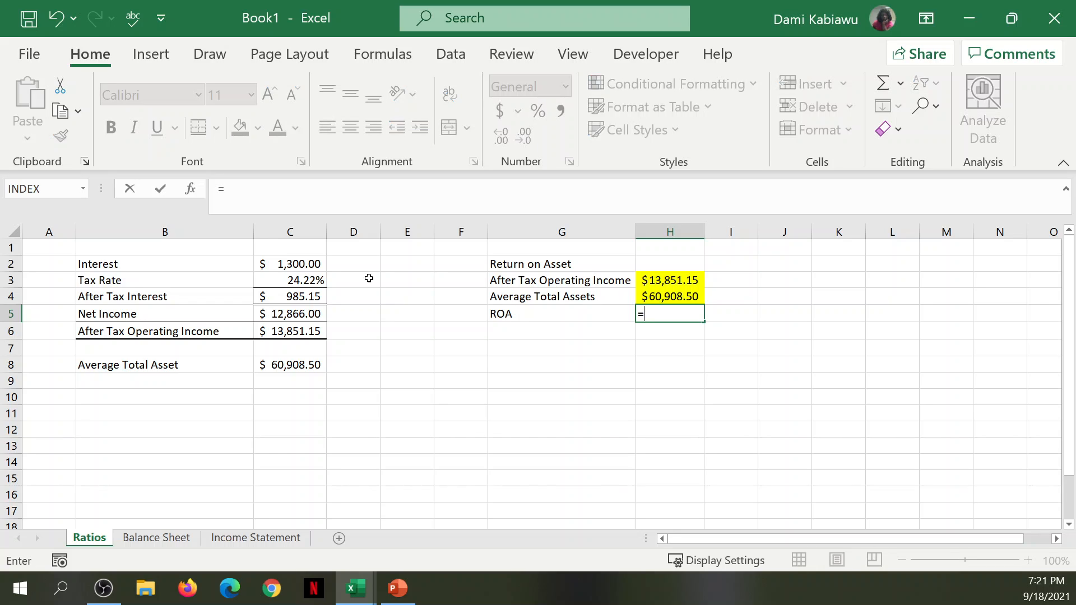
left_click(661, 281)
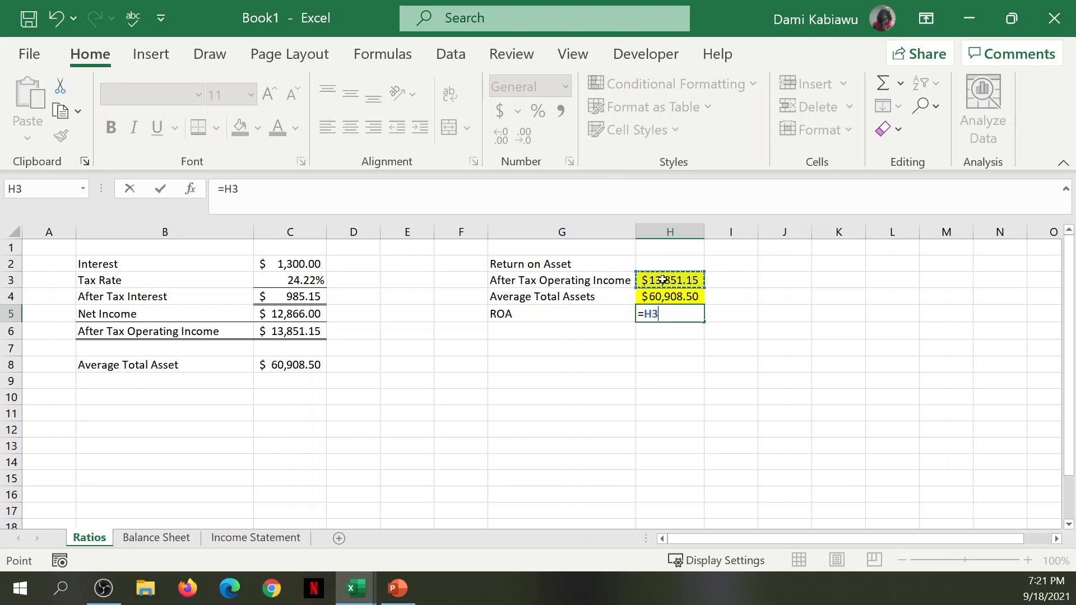
type("/")
left_click(662, 298)
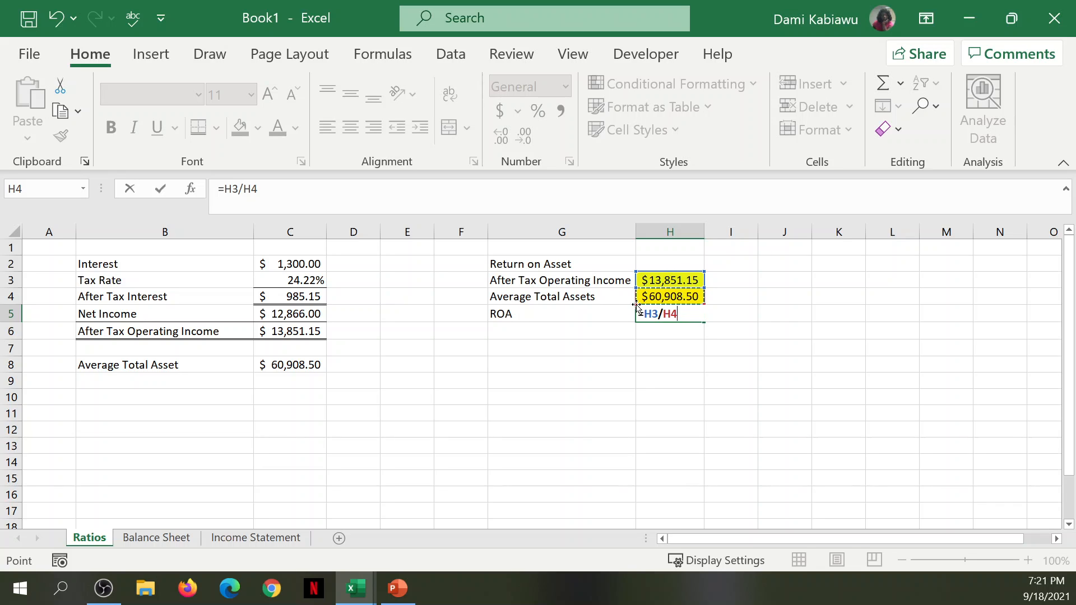
key("Return")
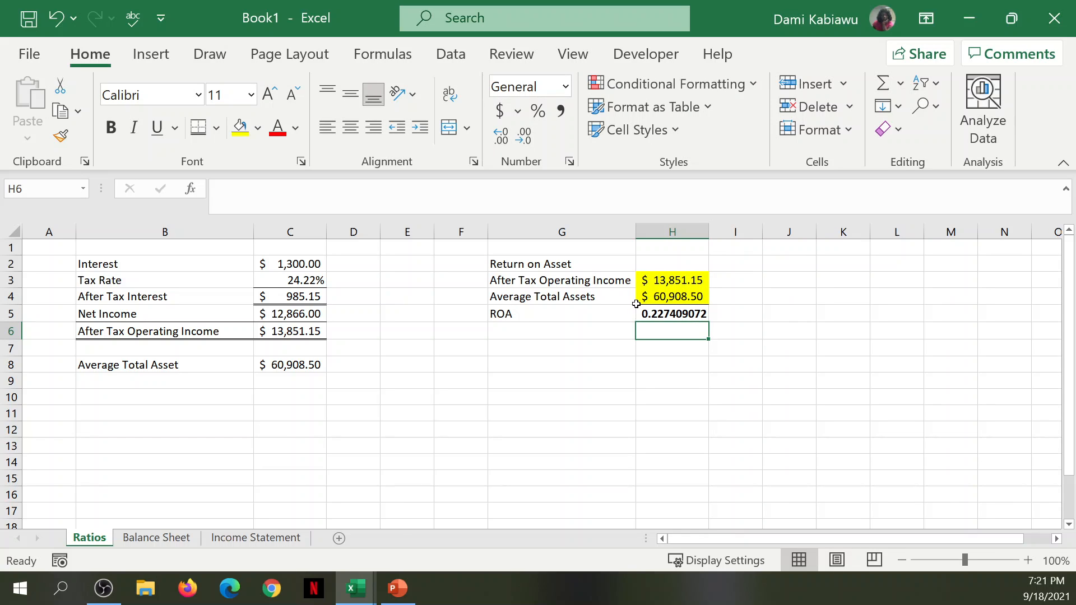
Step: Reduce the ROA value in H5 to two decimal places
left_click(664, 313)
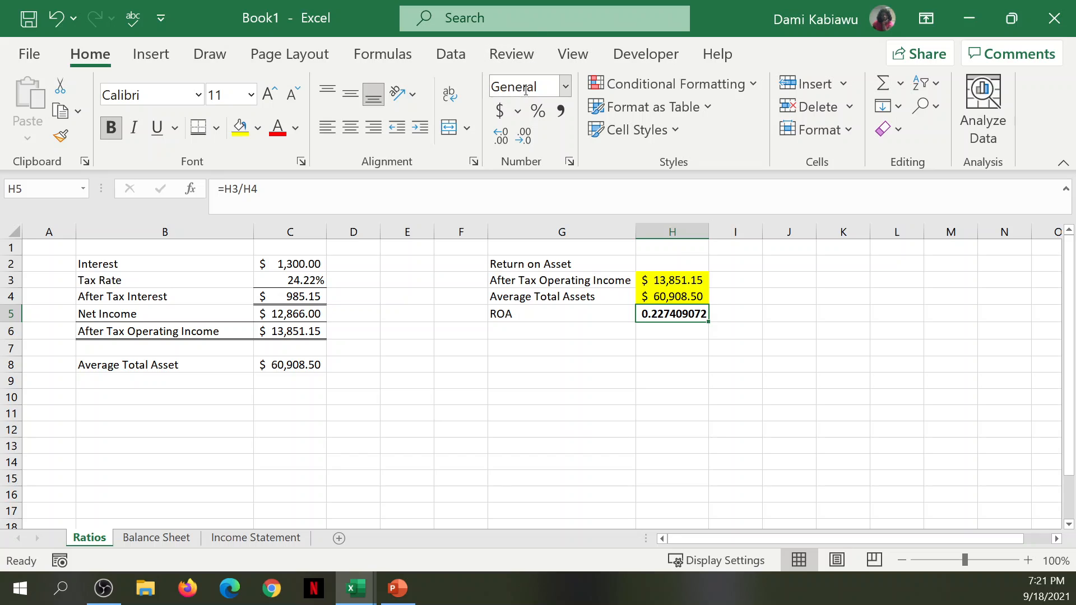
left_click(525, 136)
left_click(524, 135)
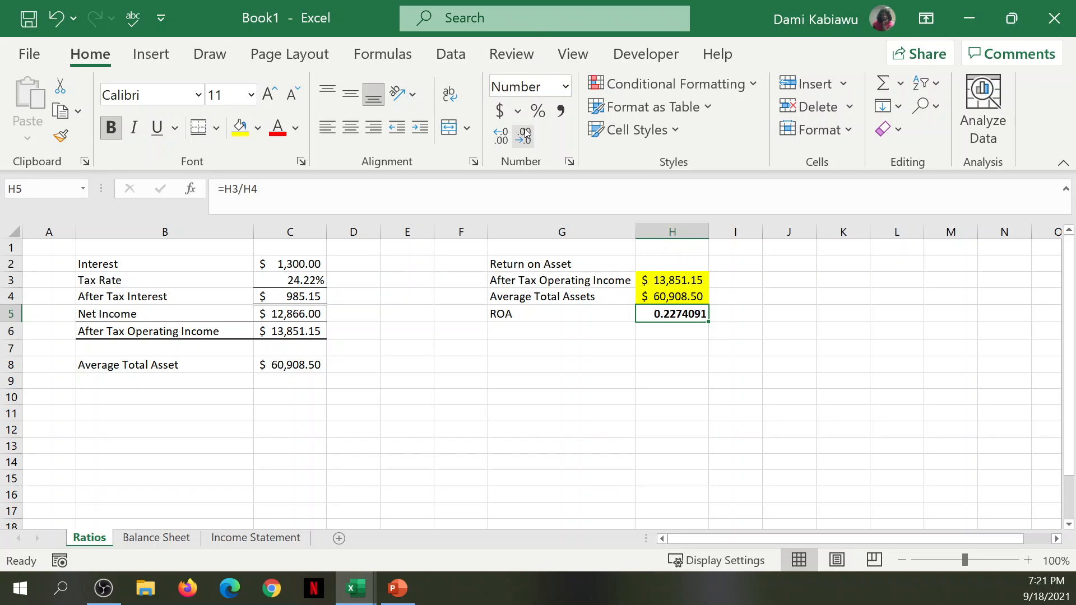
left_click(524, 136)
left_click(524, 135)
left_click(525, 136)
left_click(524, 136)
left_click(524, 136)
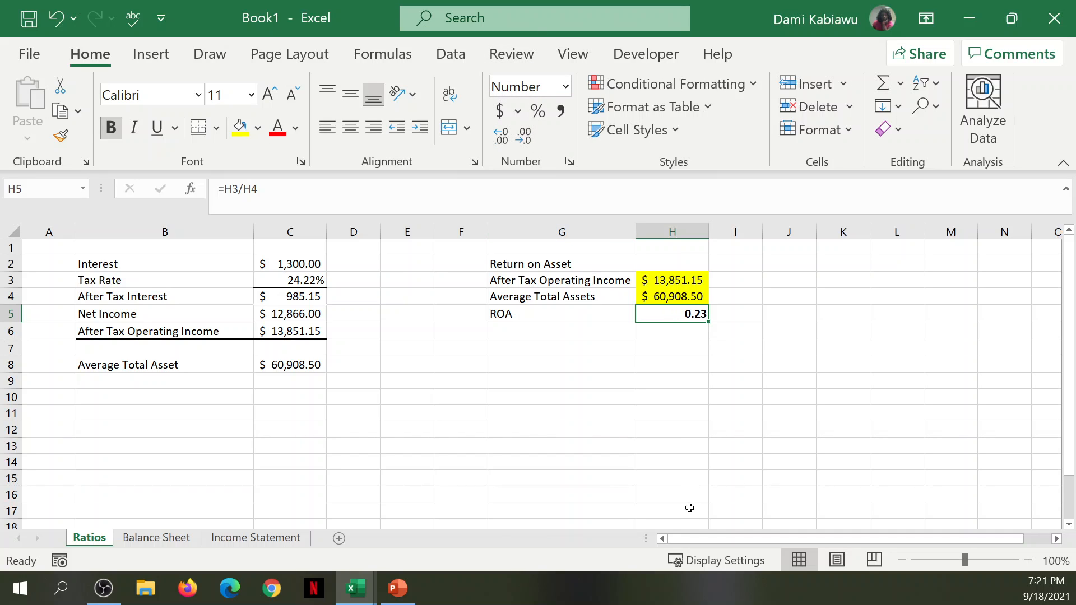
left_click(684, 402)
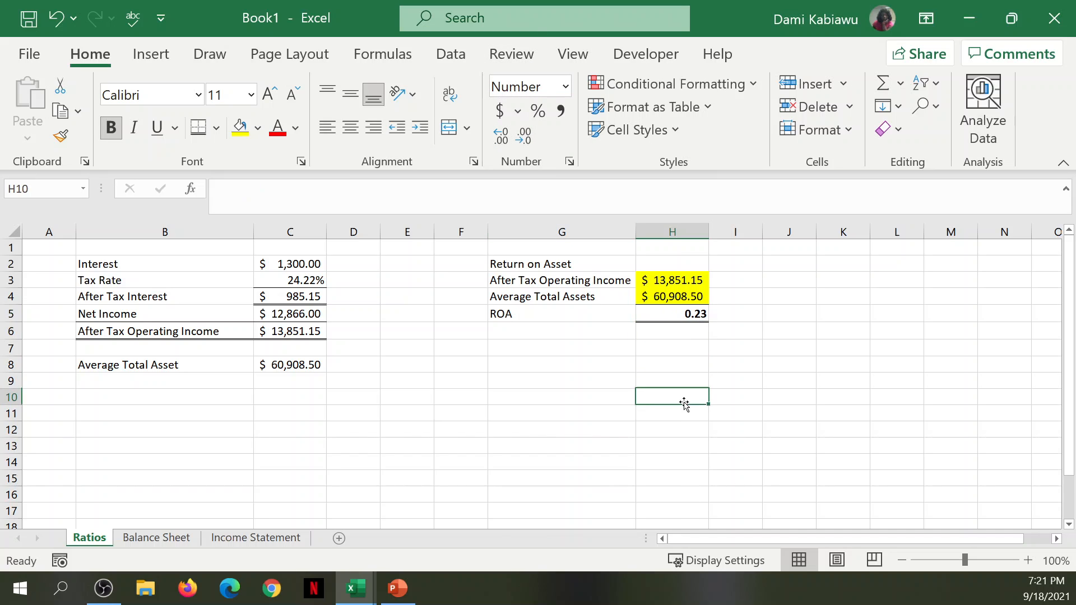
Step: Auto-fit the width of column H to its contents
double_click(709, 231)
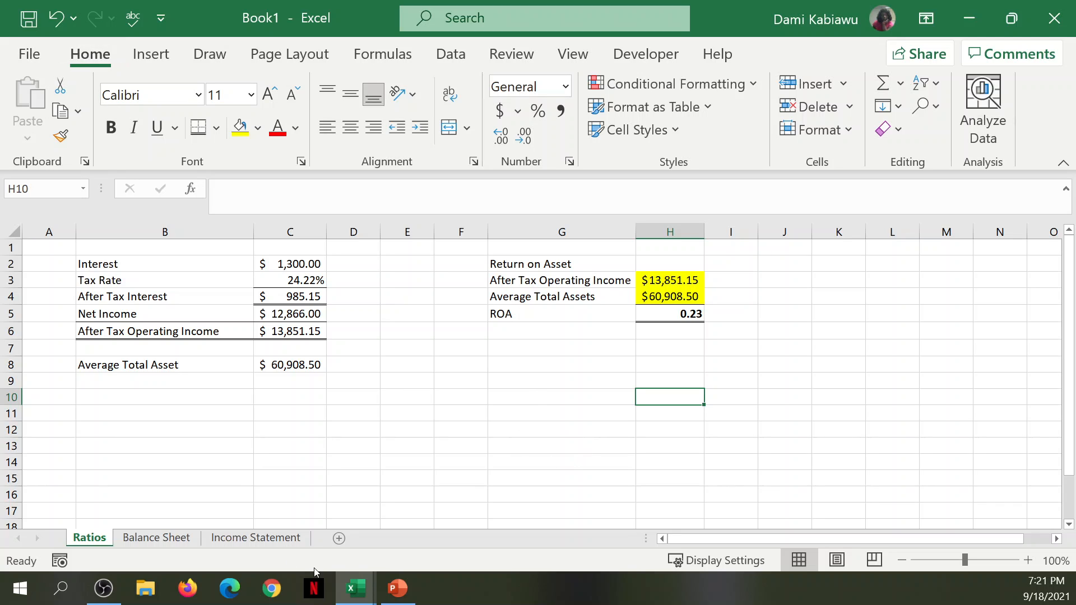
Step: Switch to PowerPoint to review the profitability formulas on slide 29, and return to the Ratios sheet in Excel
left_click(398, 588)
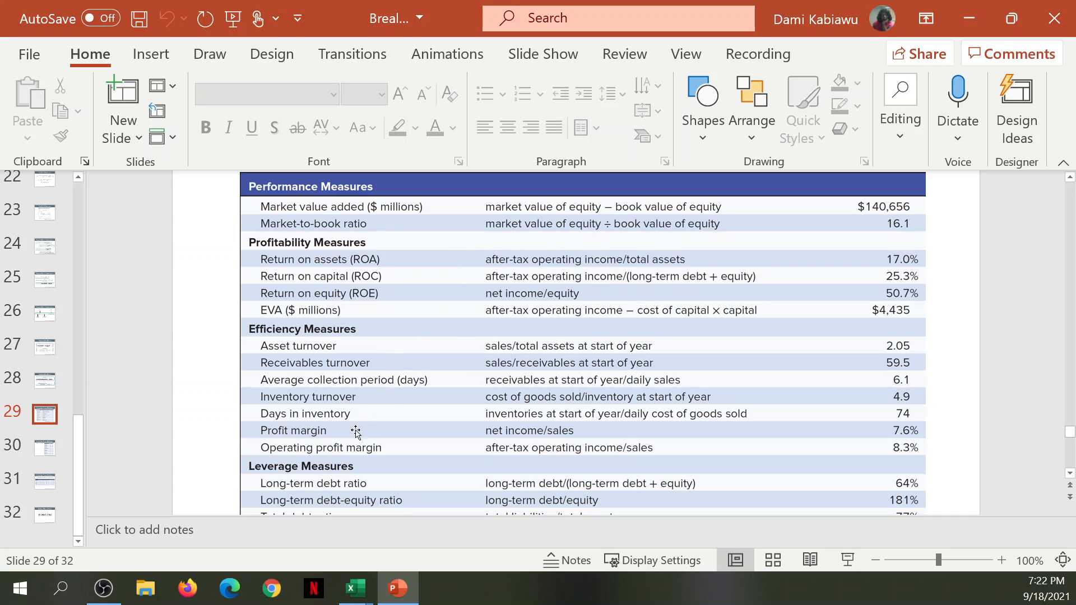
mouse_move(344, 591)
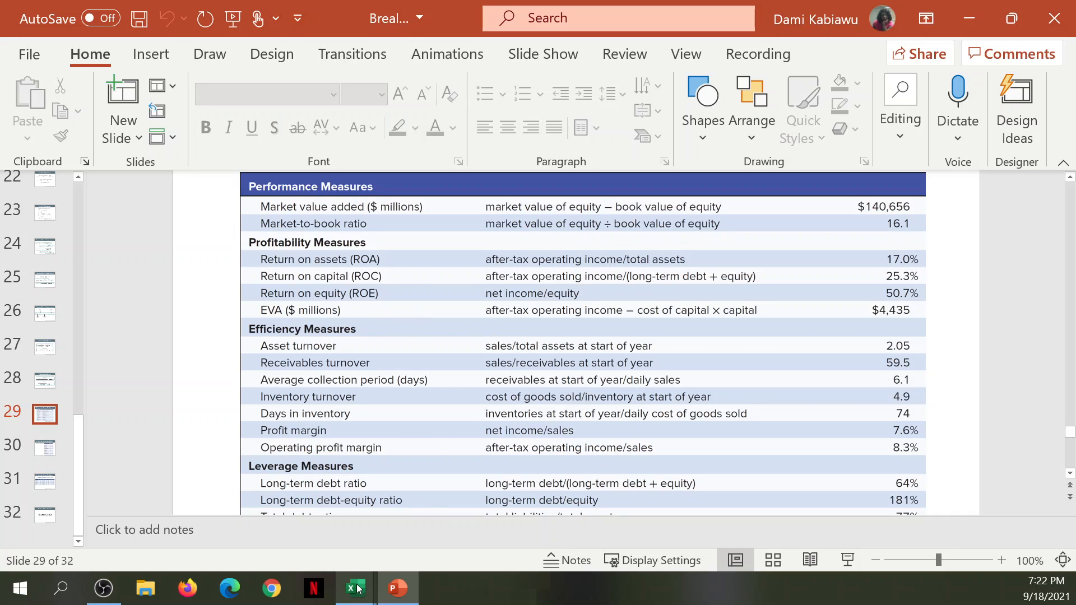
left_click(415, 528)
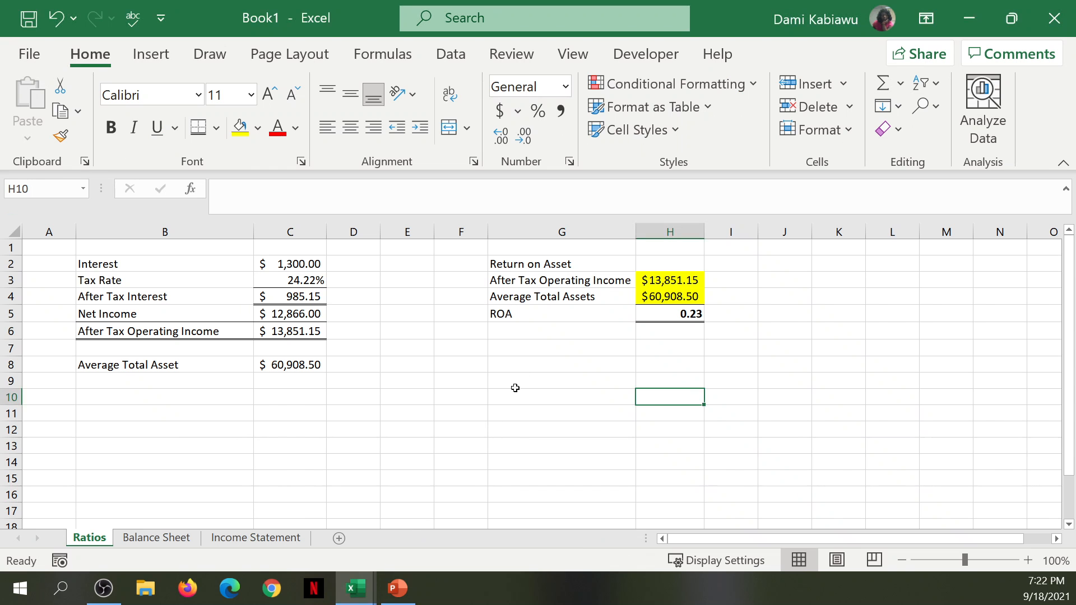
Step: Make the Return on Asset heading bold and merge and center it across G2:H2
left_click(535, 269)
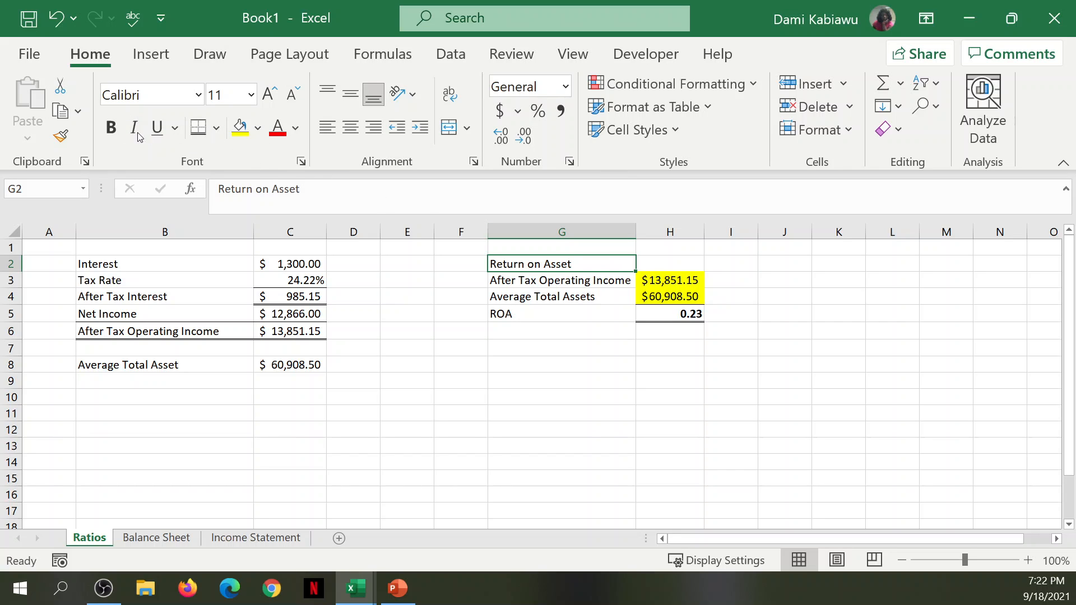
left_click(111, 127)
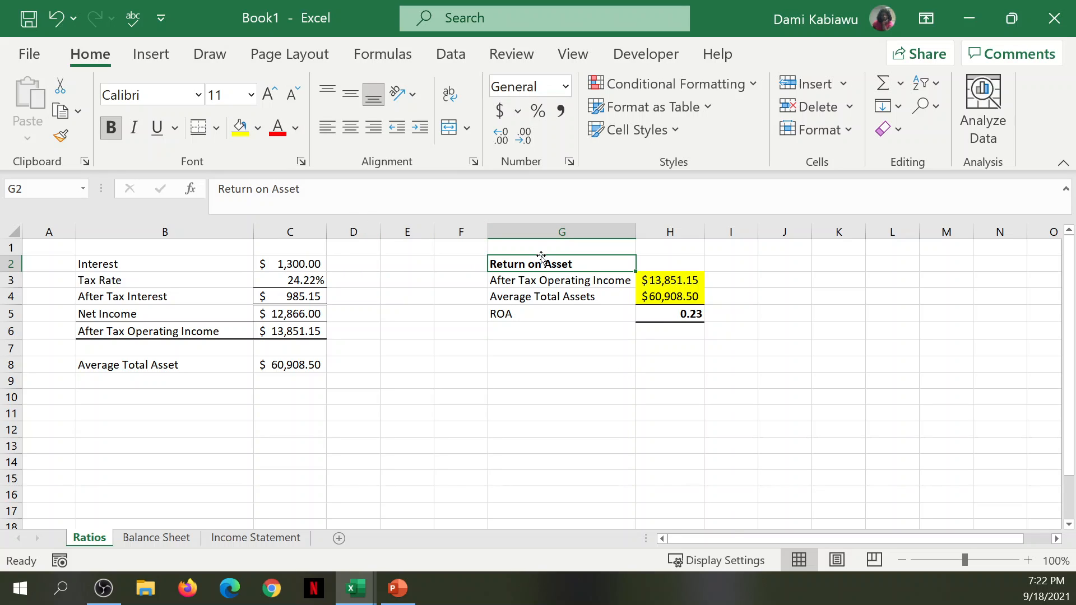
left_click_drag(581, 264, 645, 265)
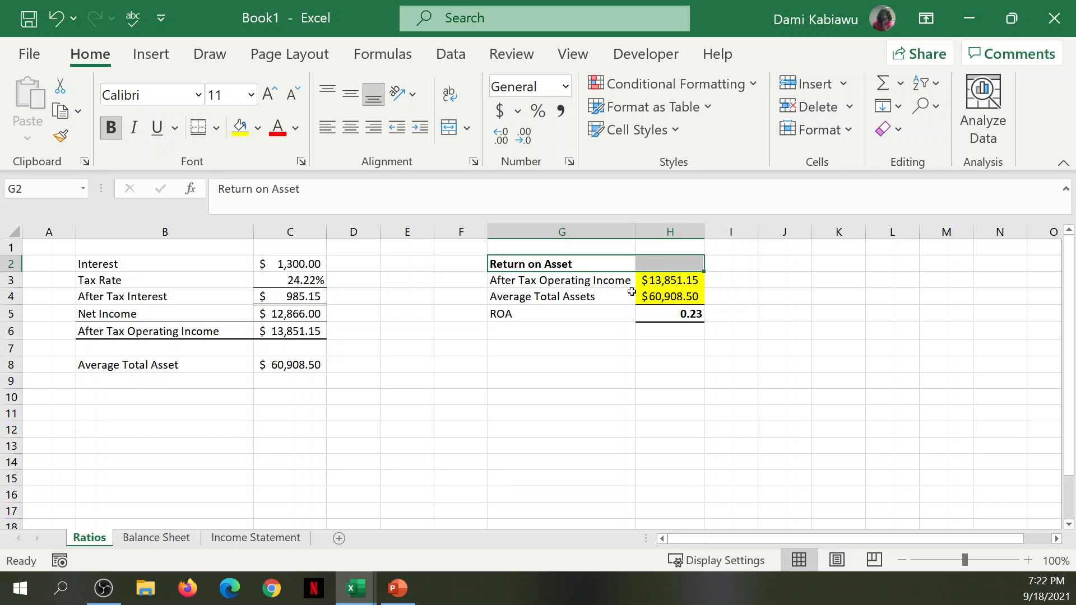
left_click(580, 278)
left_click_drag(580, 278, 692, 313)
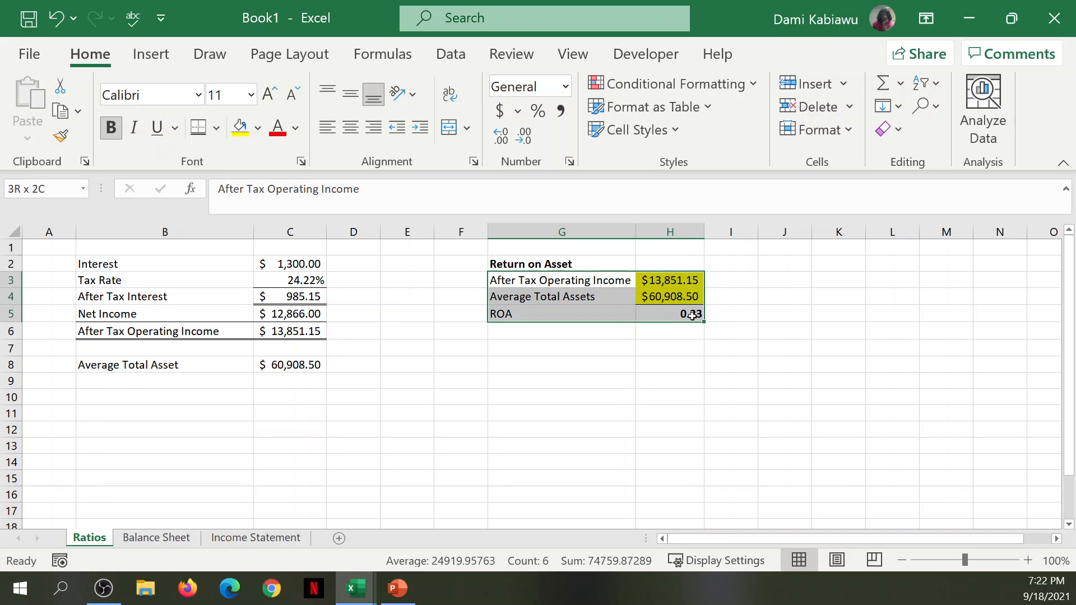
left_click_drag(521, 262, 659, 264)
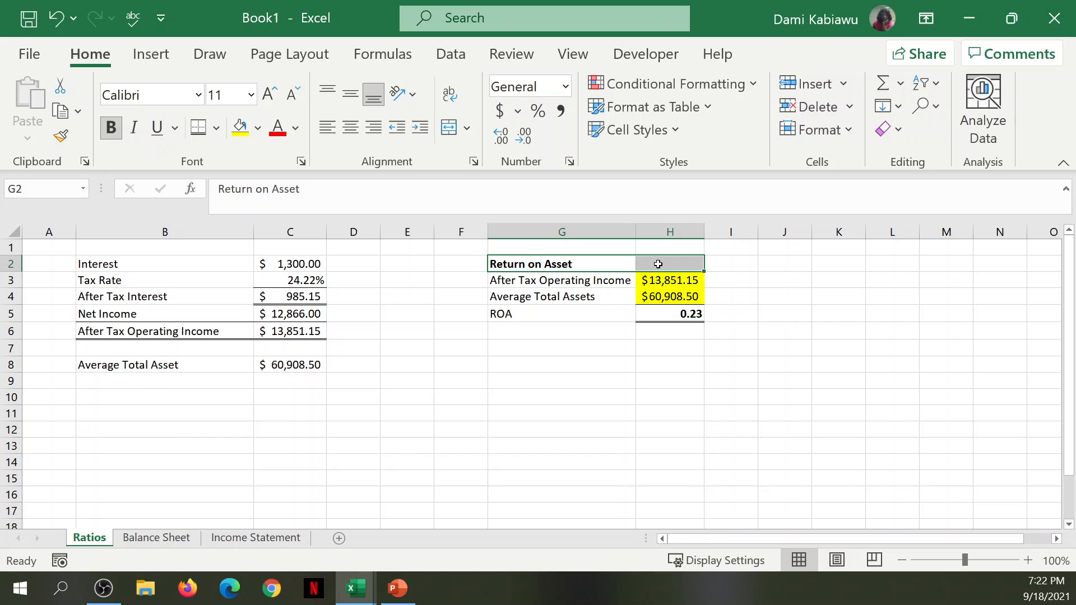
left_click(451, 128)
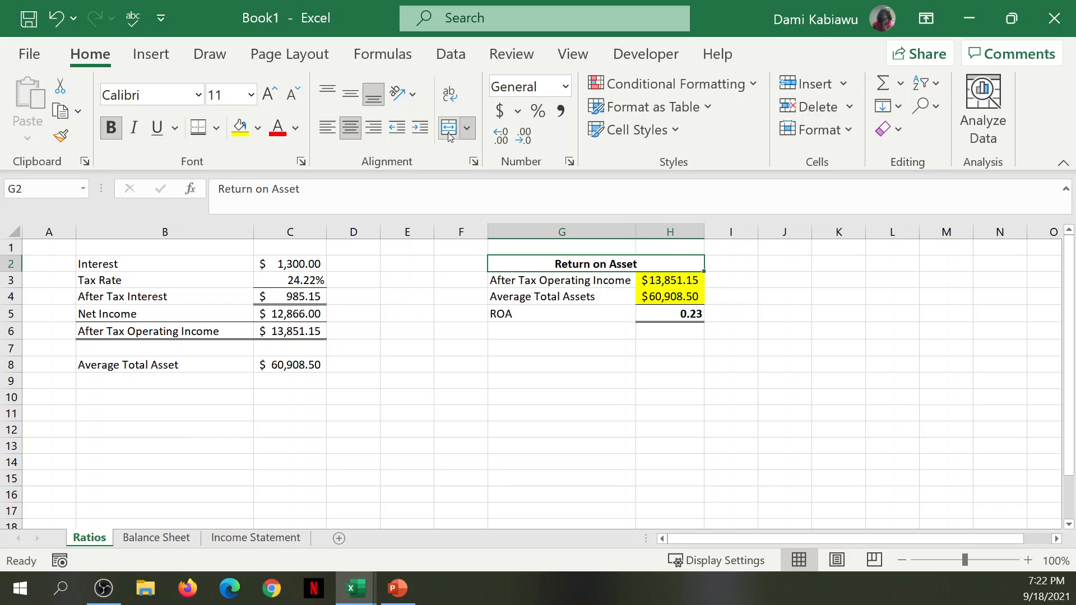
Step: Fill the merged Return on Asset heading with a light blue theme color
left_click(257, 129)
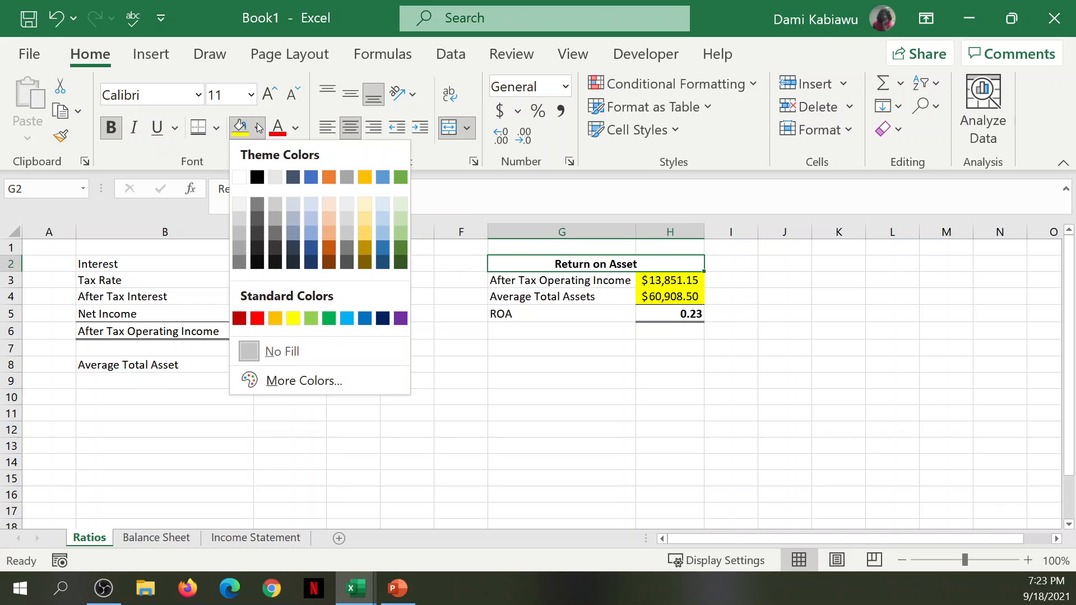
left_click(312, 219)
left_click(699, 428)
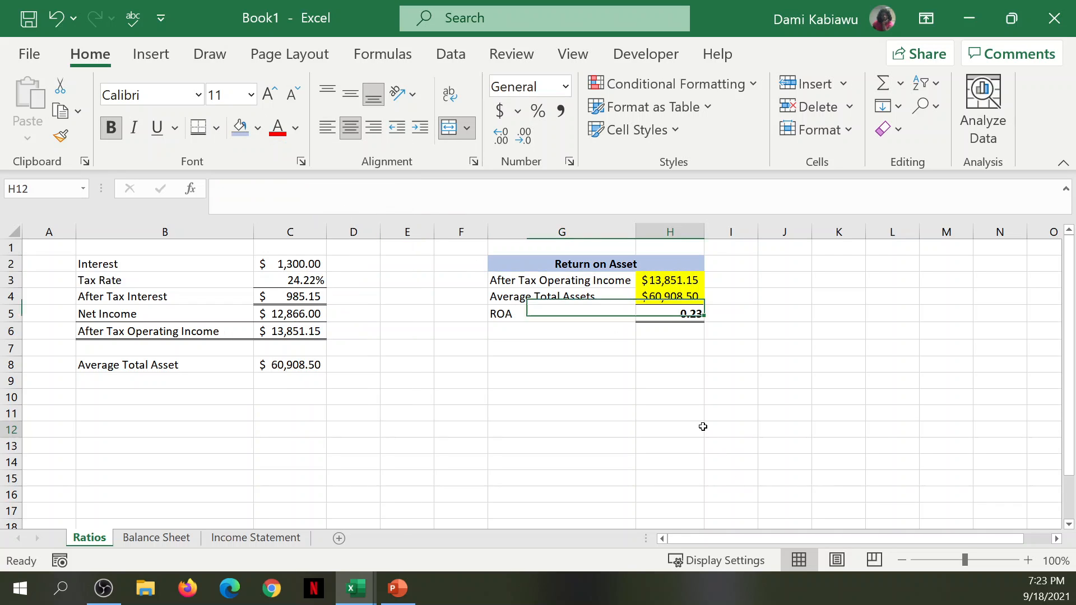
Step: Enter the heading "Return on Capital" in G8 below the Return on Asset block
left_click(549, 364)
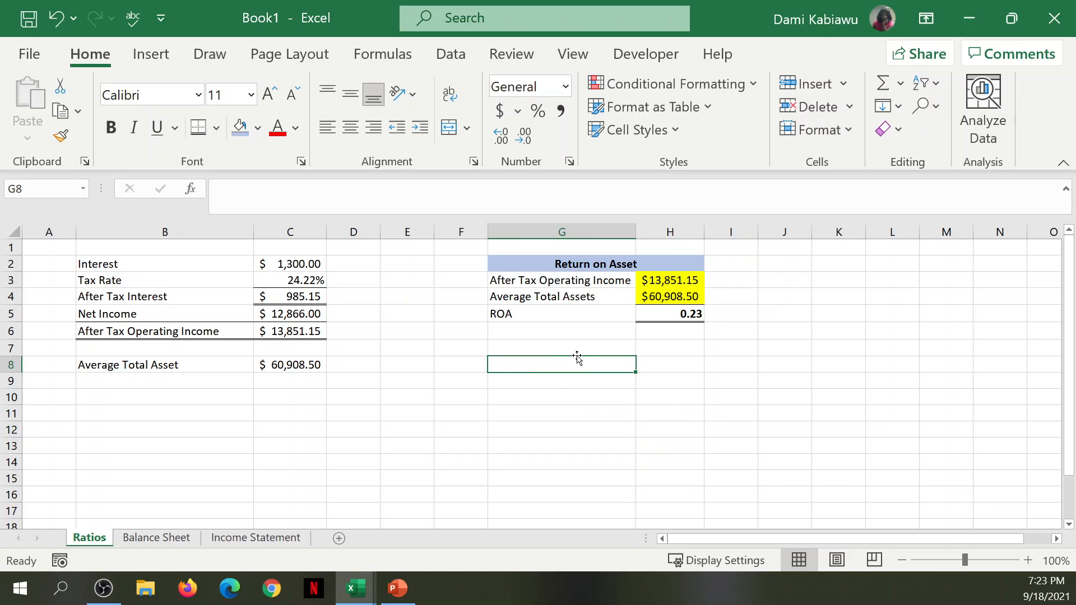
type("Retru")
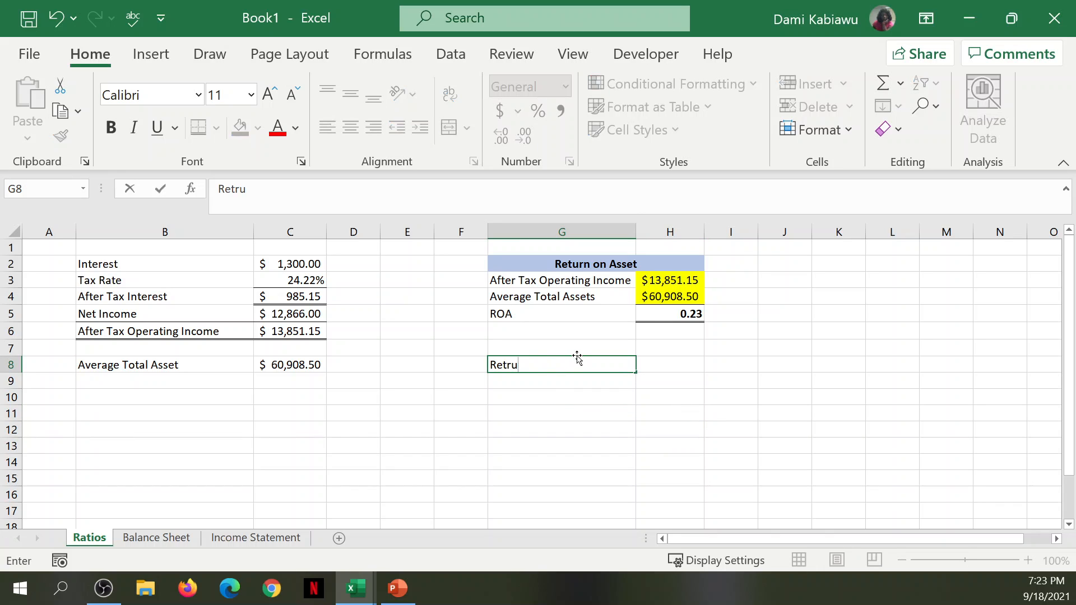
key("BackSpace")
key("BackSpace")
type("urn on Capital")
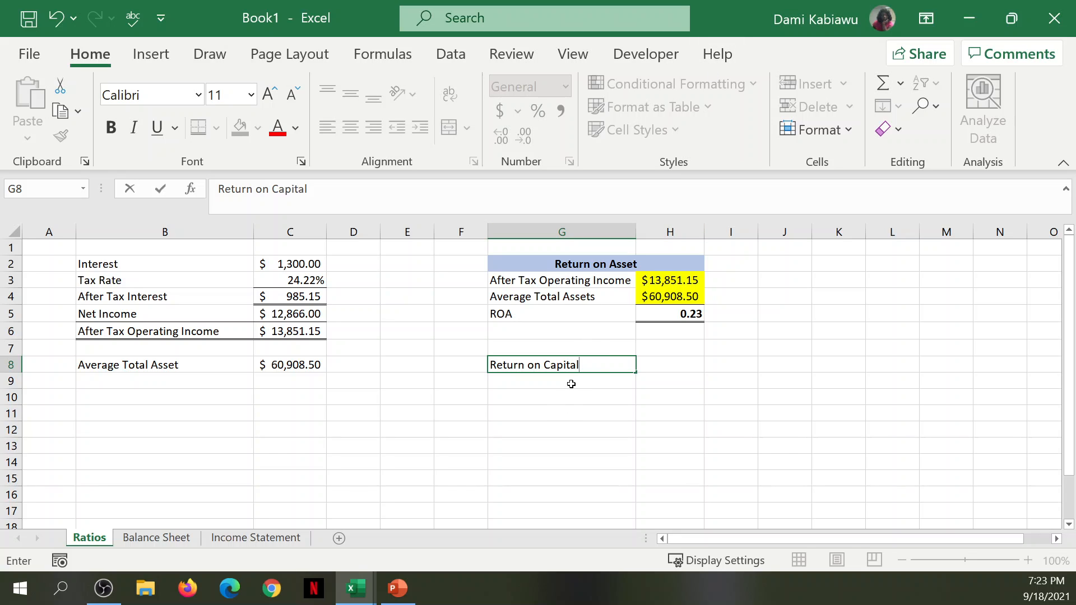
key("Return")
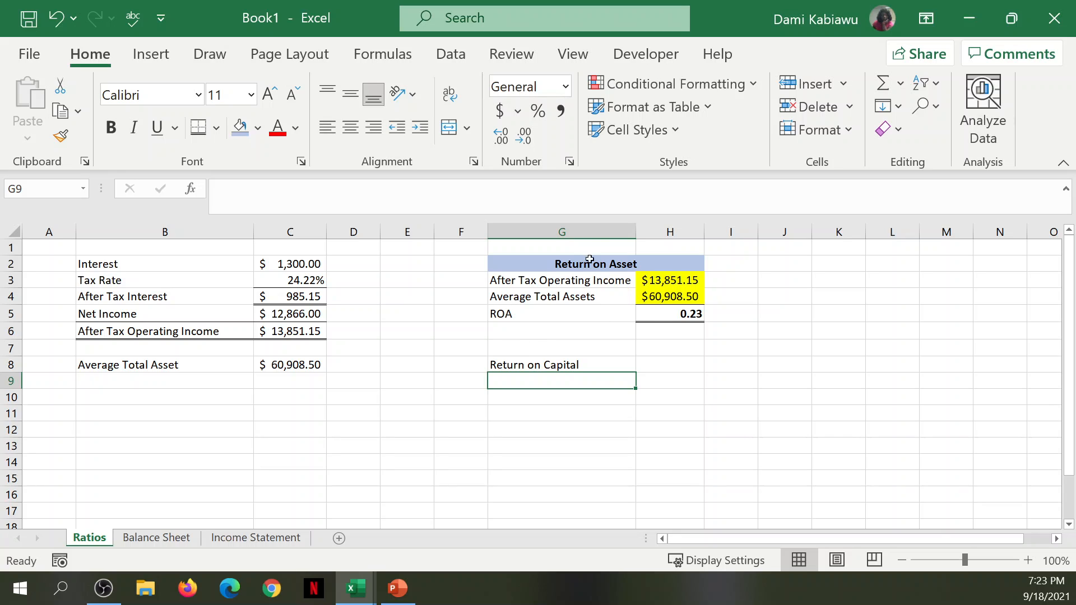
Step: Copy the After Tax Operating Income label from G3 to G9 under the Return on Capital heading
left_click(607, 281)
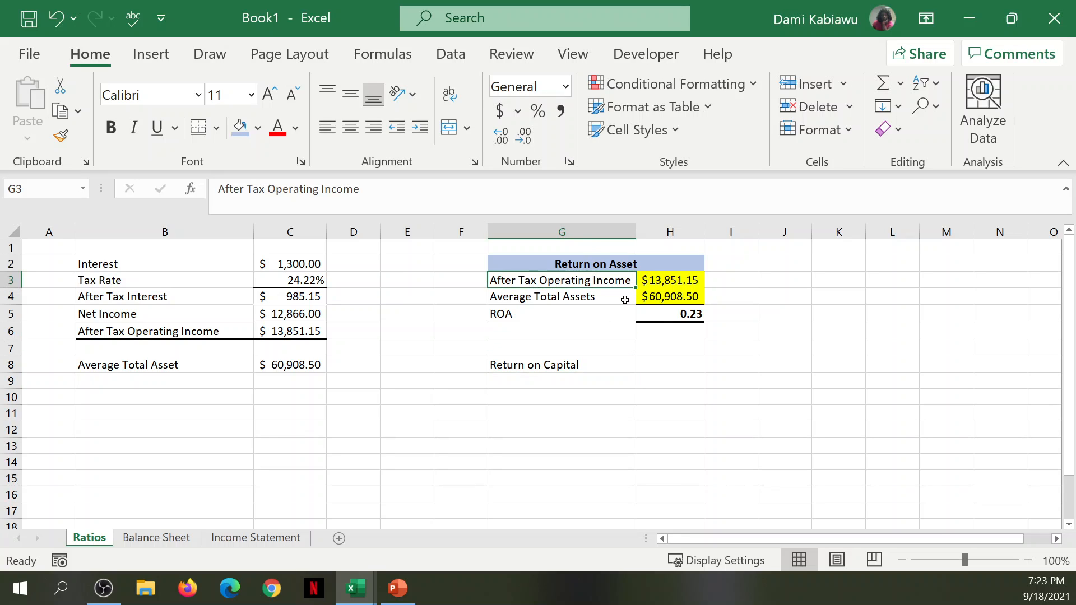
key("ctrl+c")
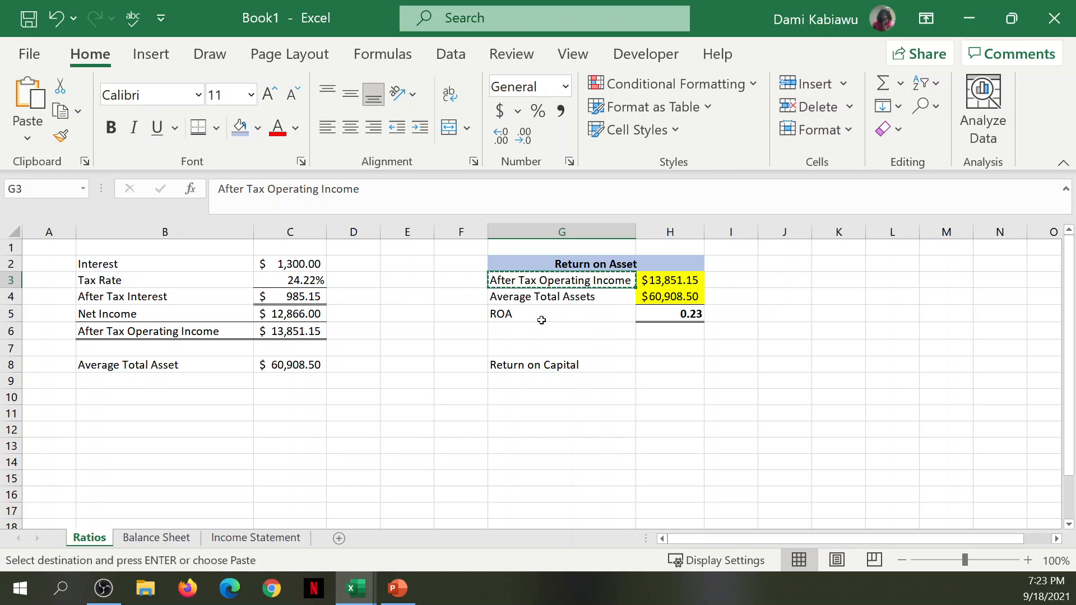
key("Escape")
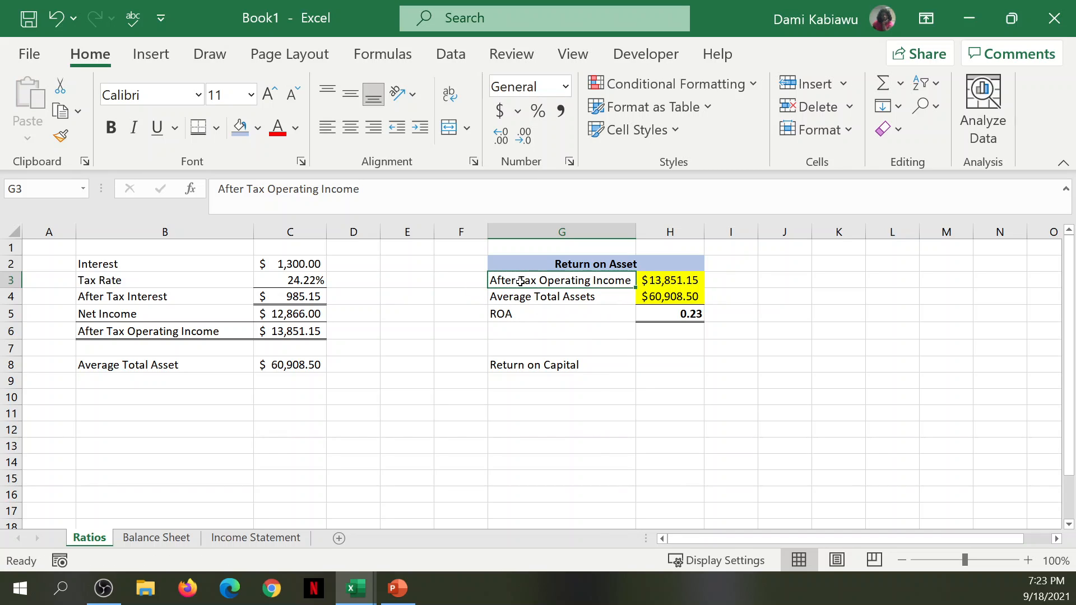
right_click(521, 281)
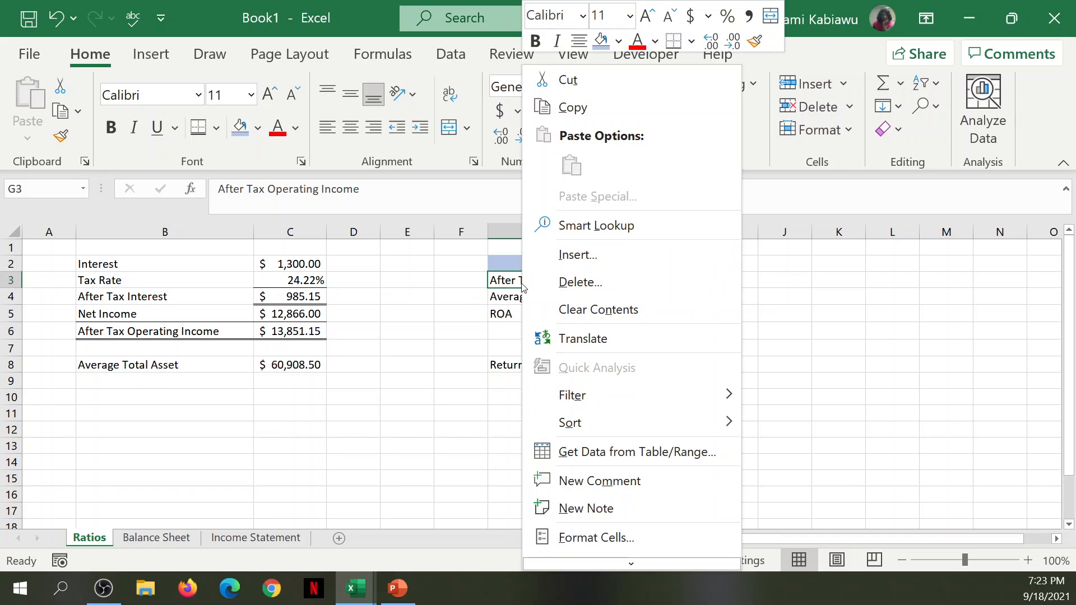
left_click(574, 107)
left_click(523, 381)
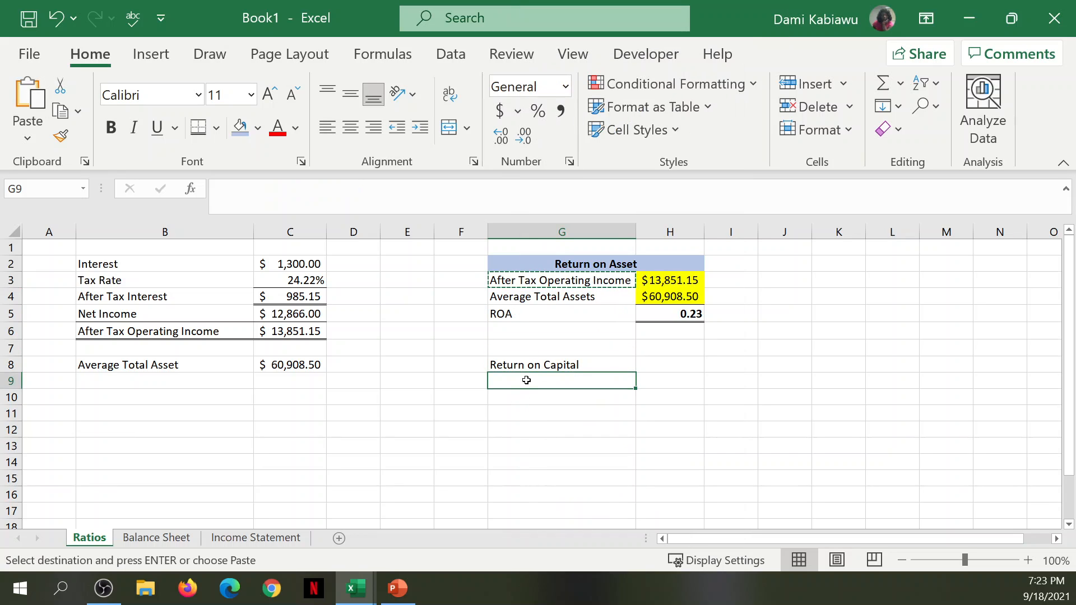
right_click(527, 383)
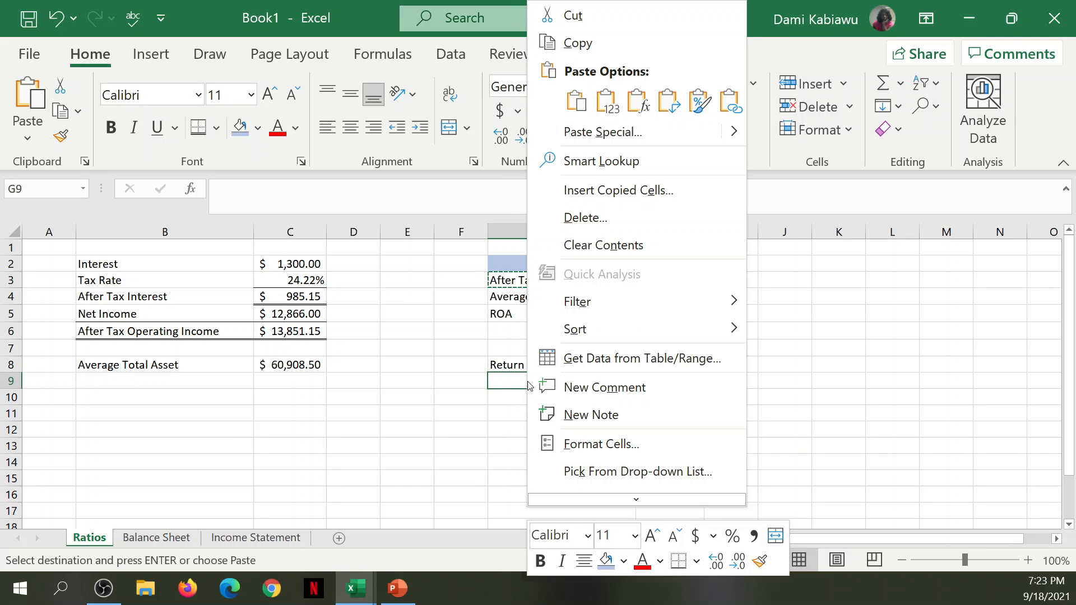
left_click(581, 104)
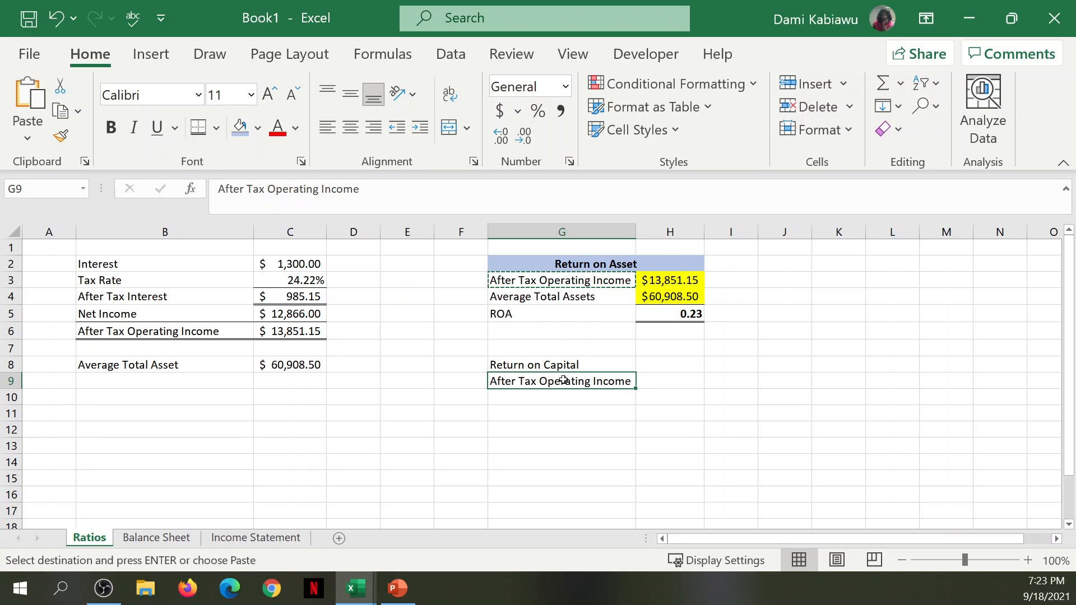
left_click(576, 410)
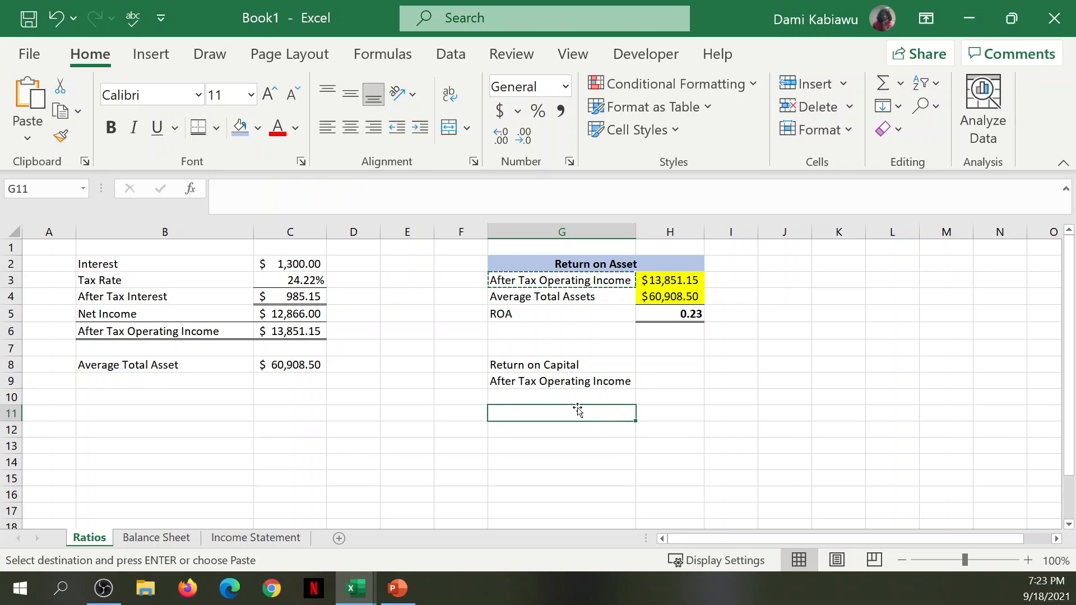
key("Escape")
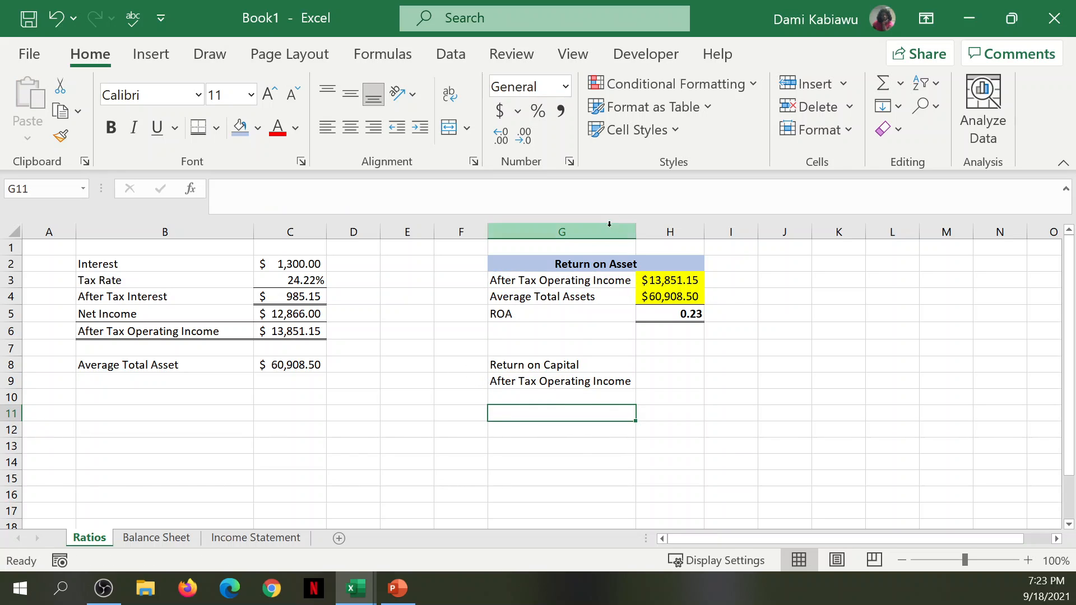
Step: Apply the Return on Asset heading's format to the Return on Capital heading across G8:H8 with Format Painter
left_click(542, 266)
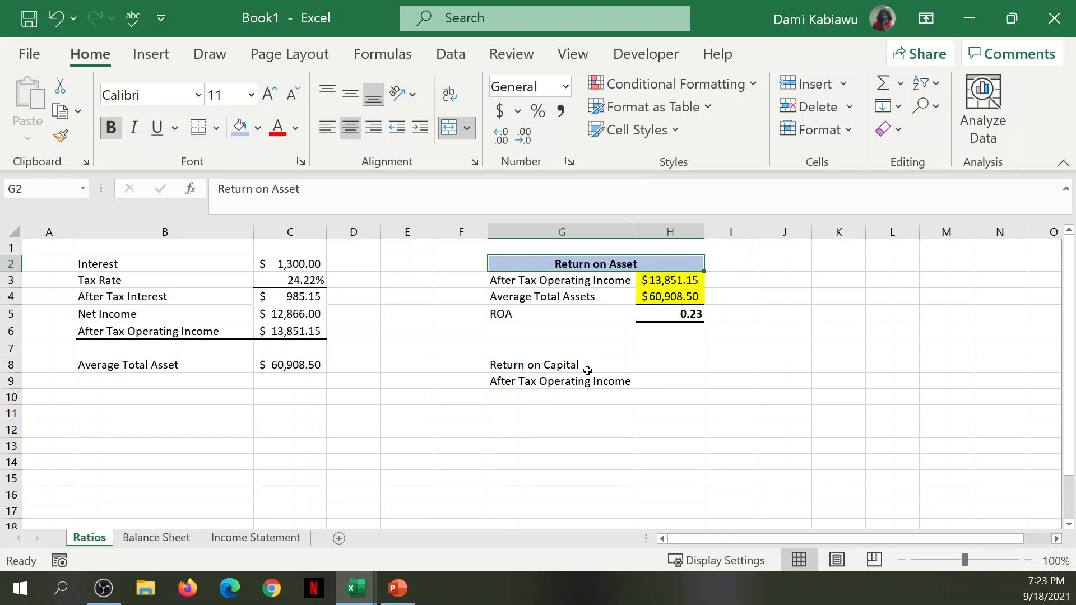
left_click_drag(569, 364, 650, 371)
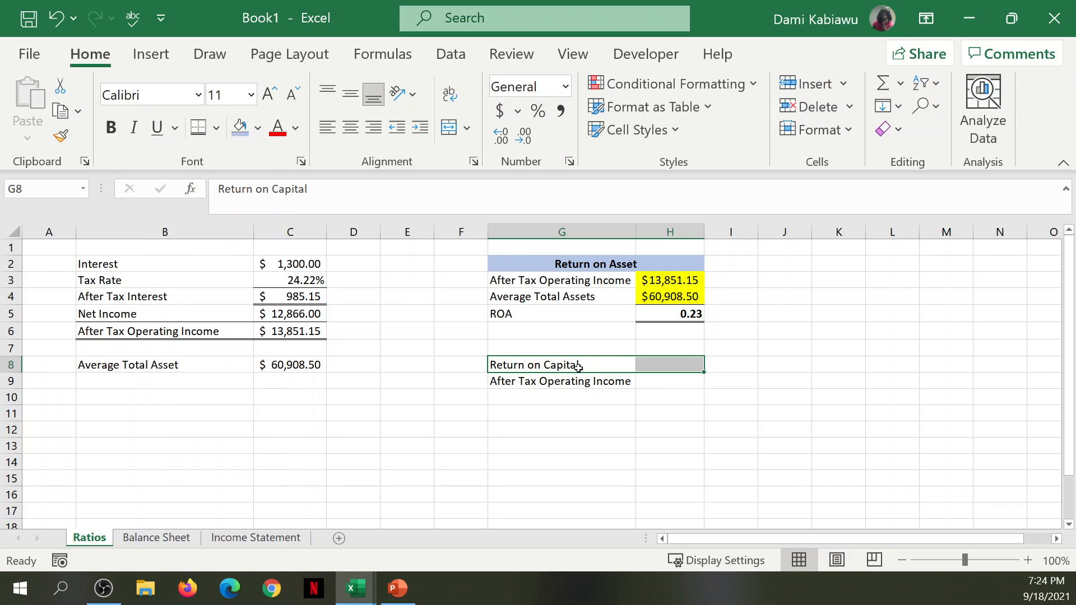
mouse_move(581, 266)
left_mouse_down()
mouse_move(580, 280)
mouse_move(580, 264)
left_mouse_up()
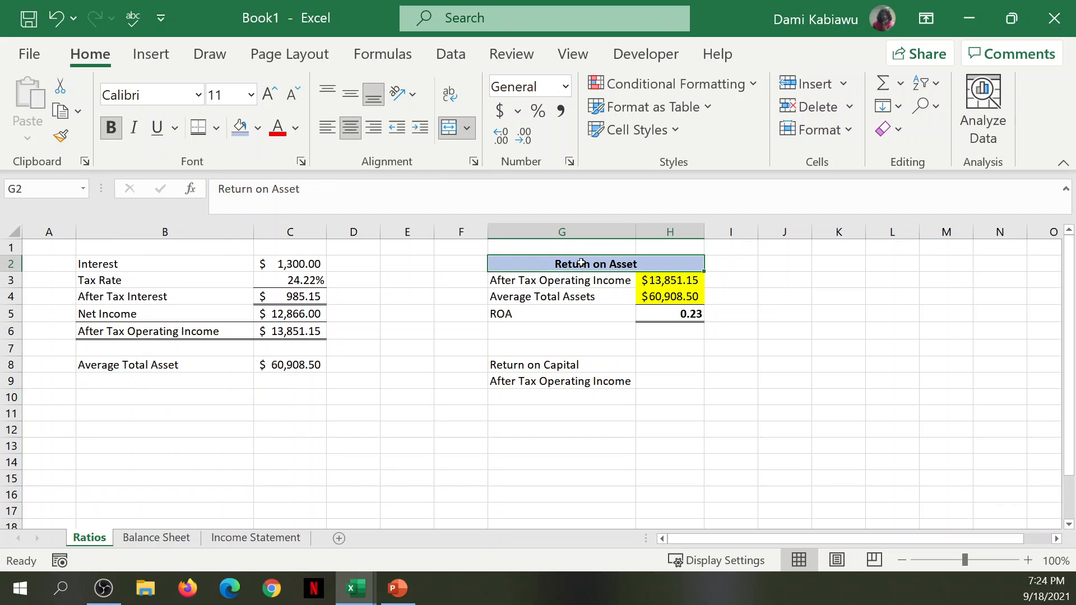
left_click(60, 138)
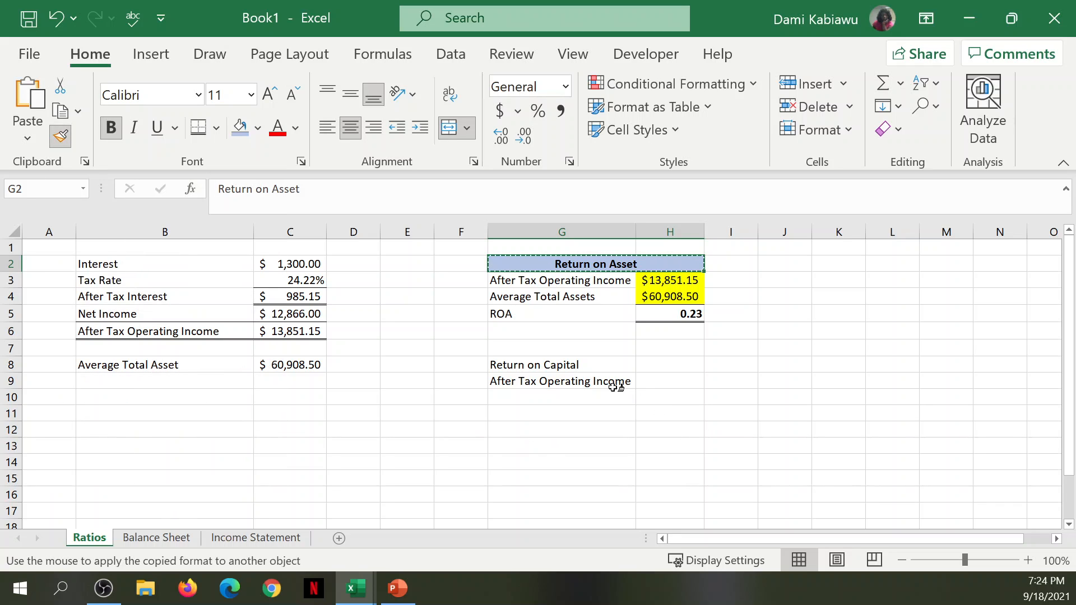
left_click_drag(558, 364, 658, 365)
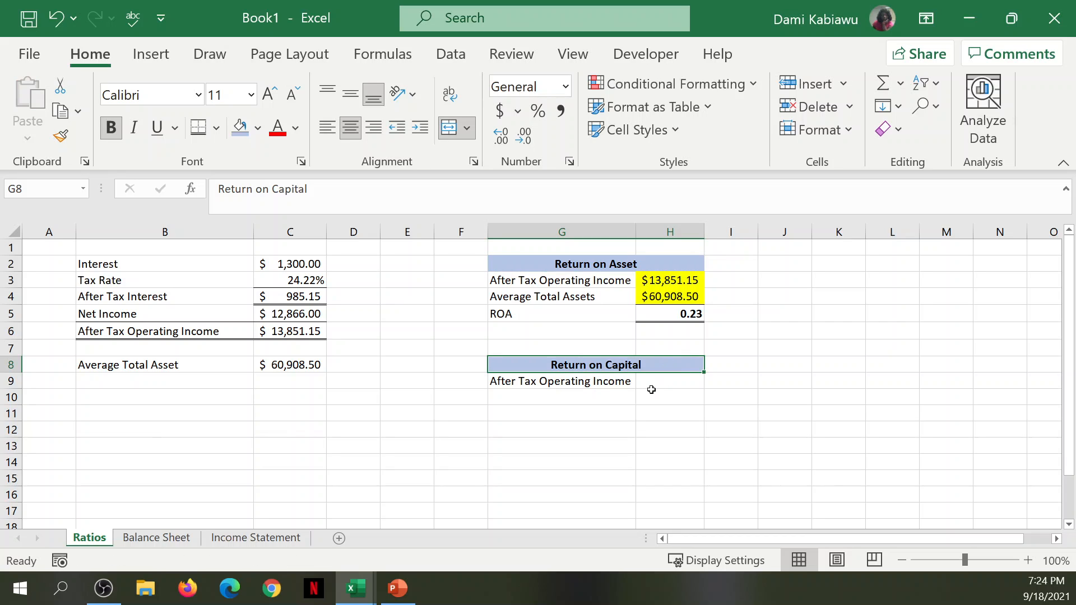
Step: Enter the label "Average Total Capital" in G10 of the Return on Capital block
left_click(607, 415)
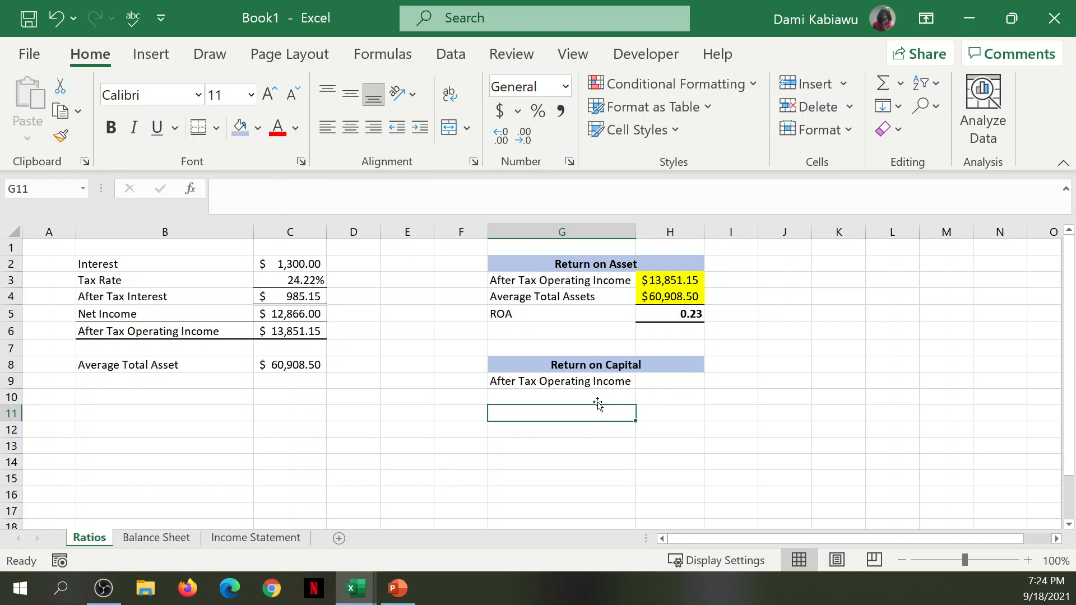
left_click(527, 393)
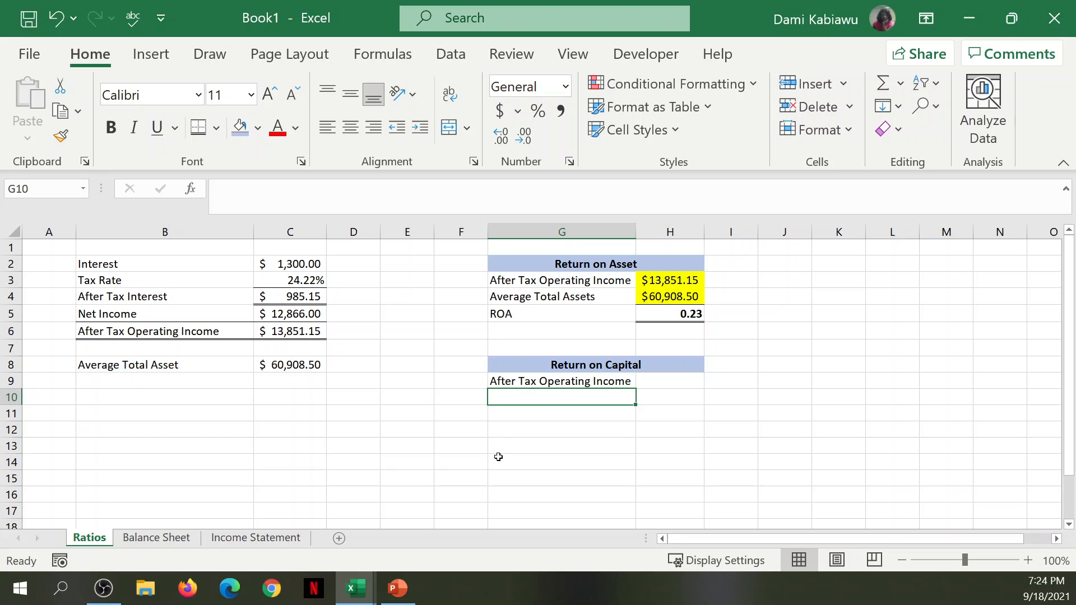
type("Av")
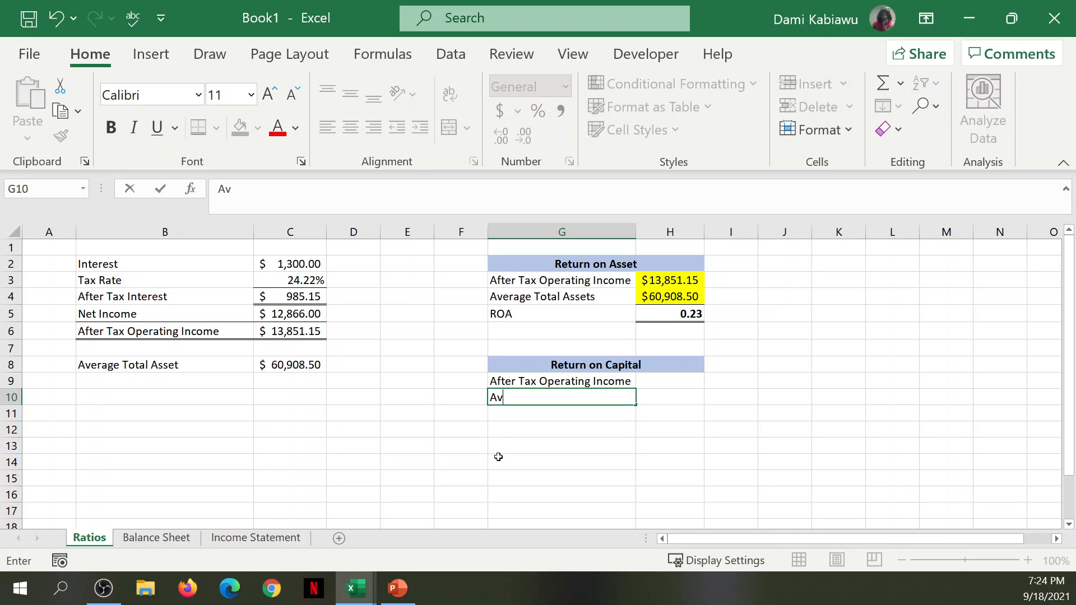
type("erat")
type("ge T")
type("otal Cap")
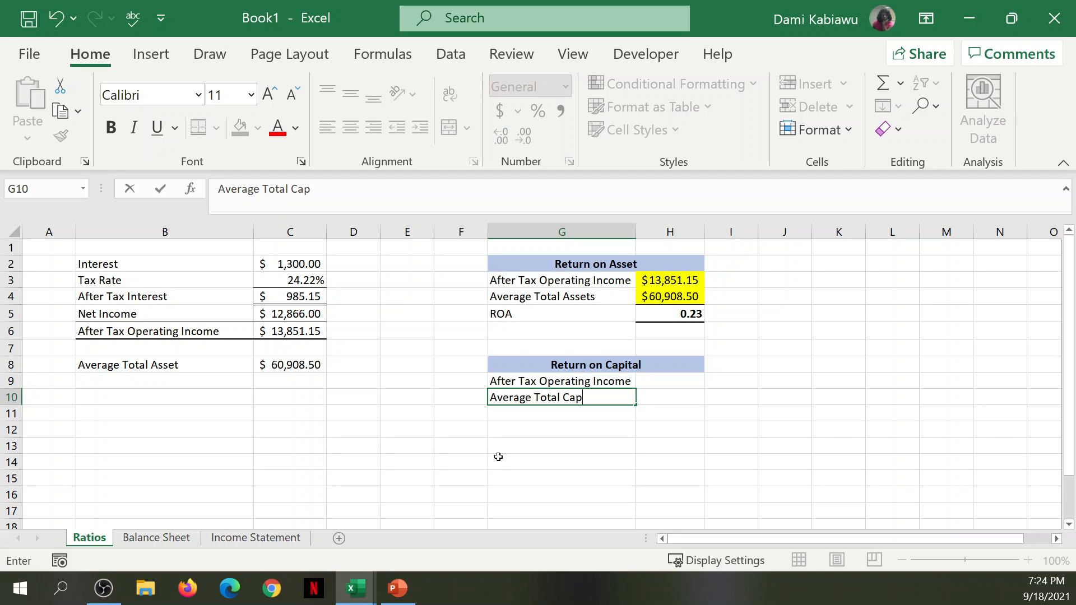
type("ital")
Step: Begin a label with "Average" in B9, below Average Total Asset
left_click(163, 384)
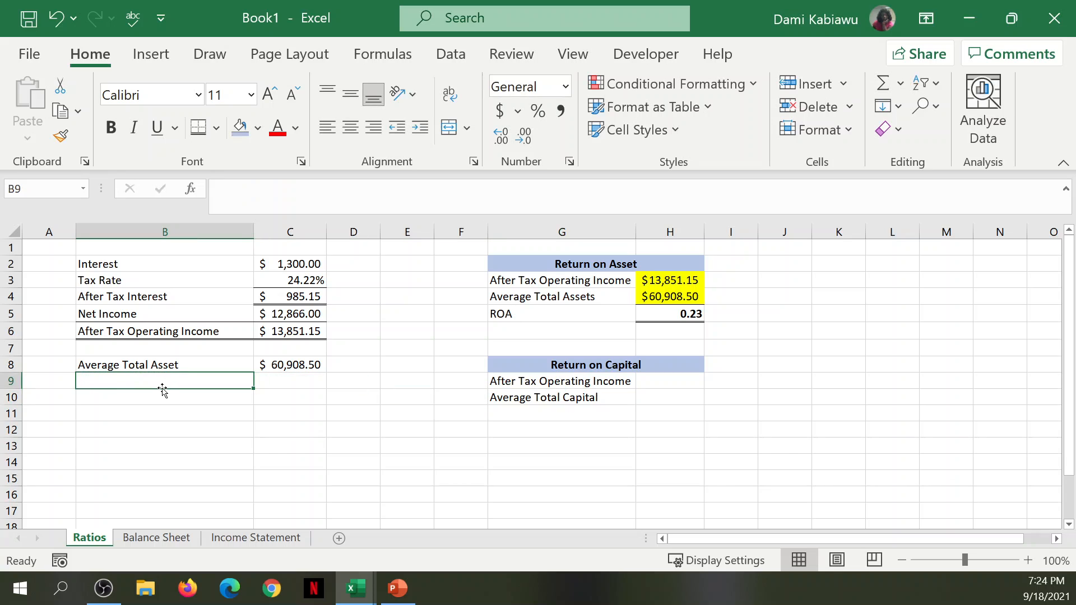
type("Averate")
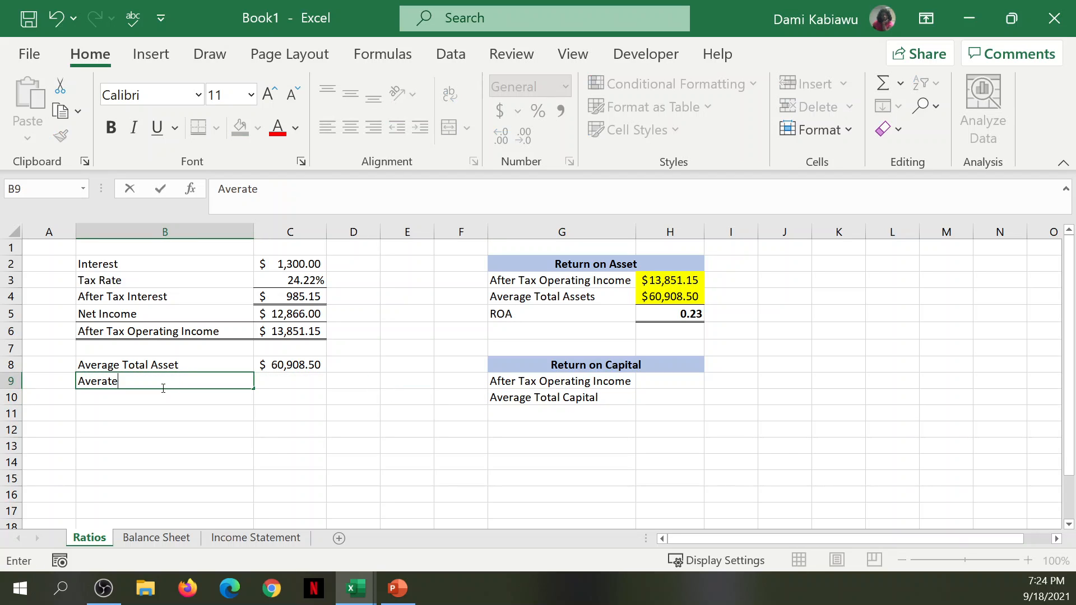
key("BackSpace")
key("BackSpace")
type("ge ")
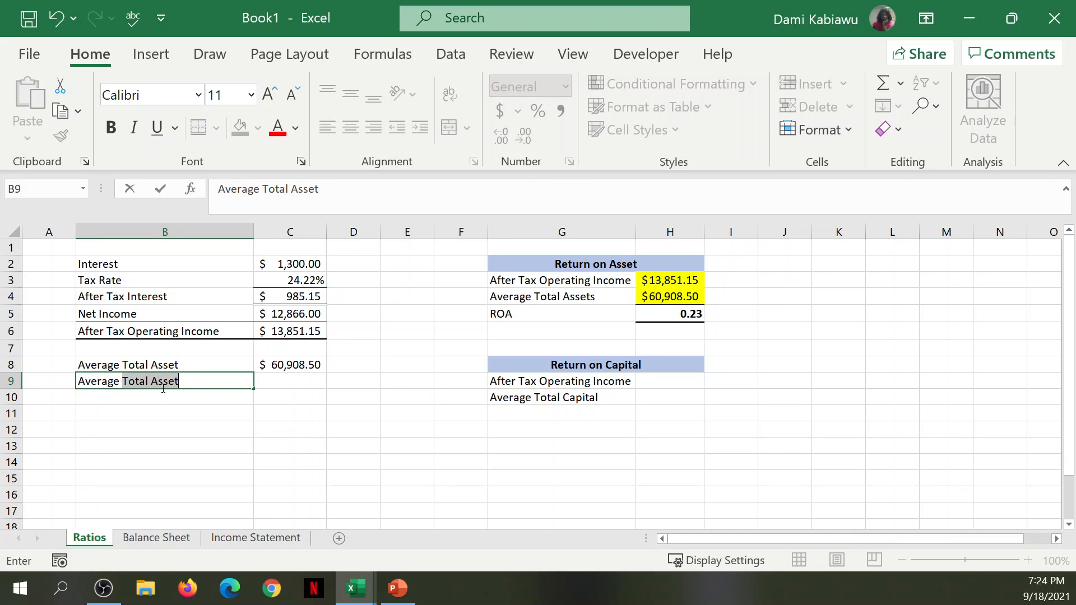
Step: Complete the label in cell B9 of the Ratios sheet as "Average Long term Debt"
type("Long ter")
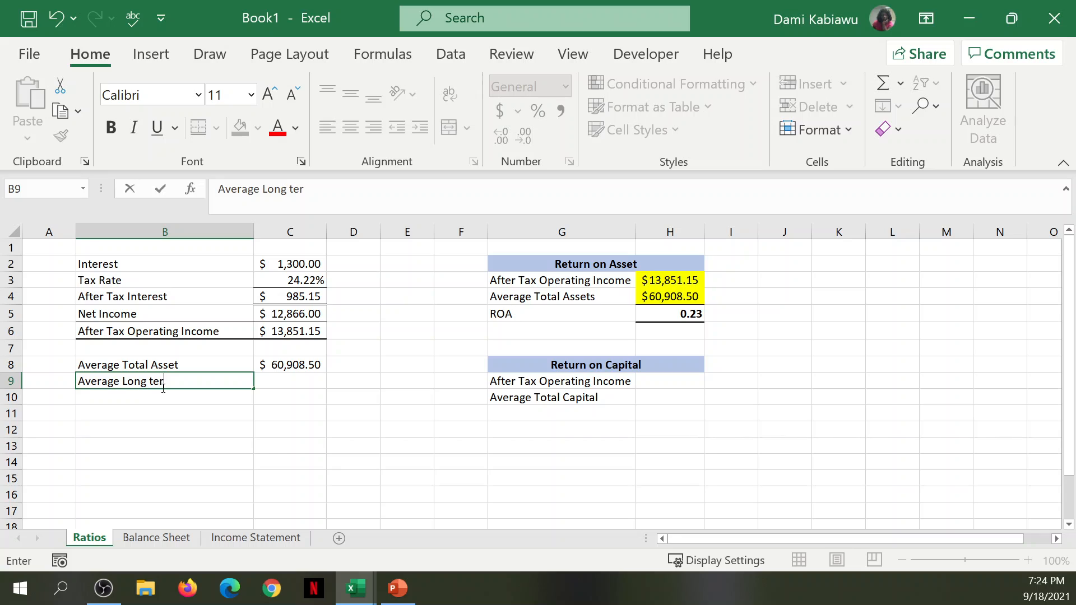
type("m Debt")
key("Return")
Step: Enter the label "Average Total Equity" in cell B10
type("Average ")
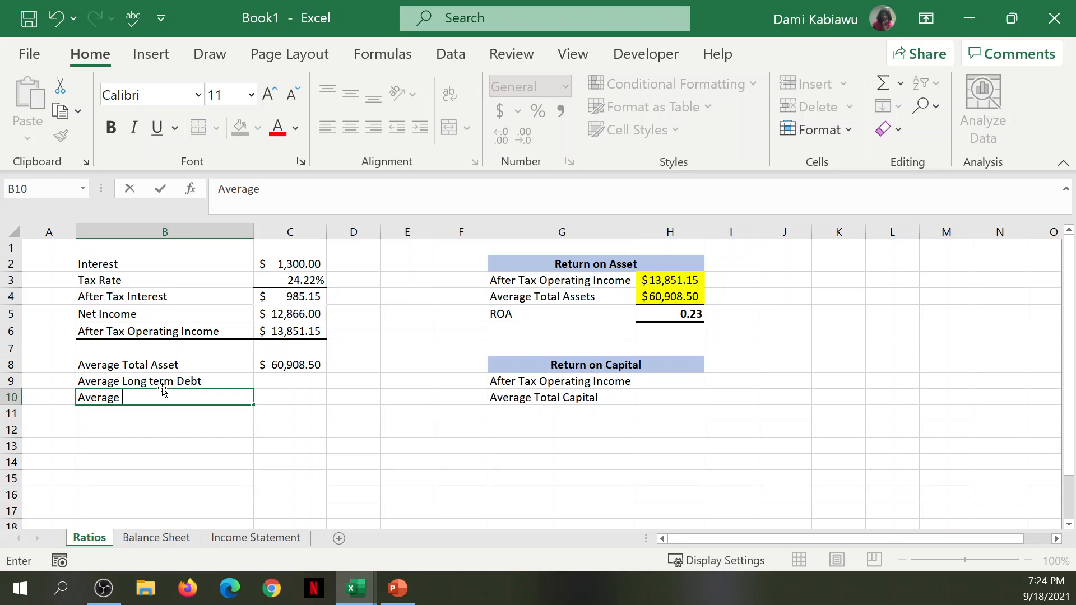
type("E")
key("BackSpace")
type("T")
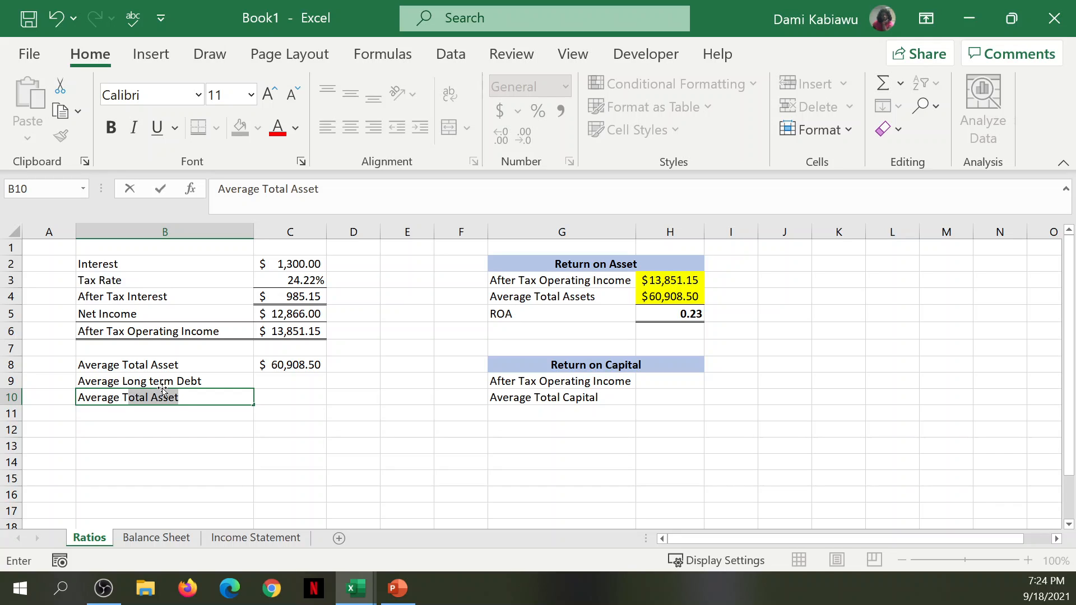
type("or")
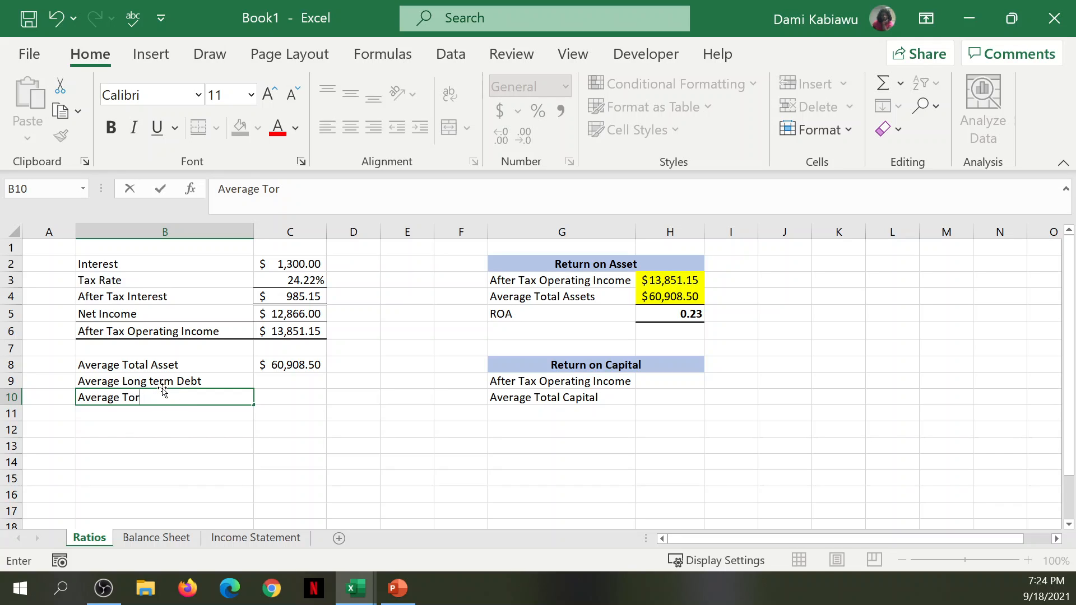
type("ttal ")
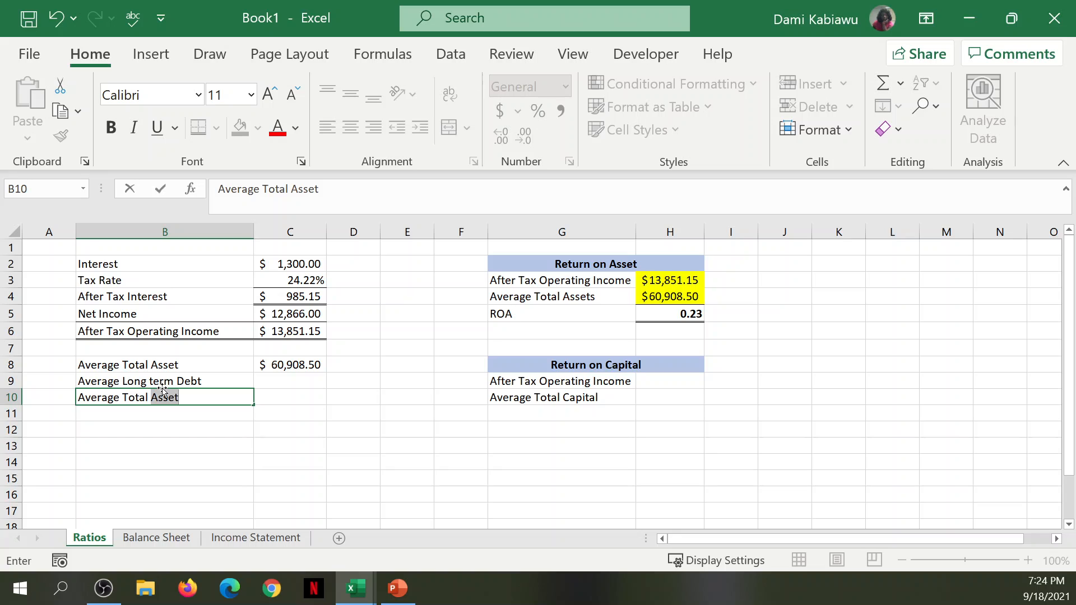
type("E")
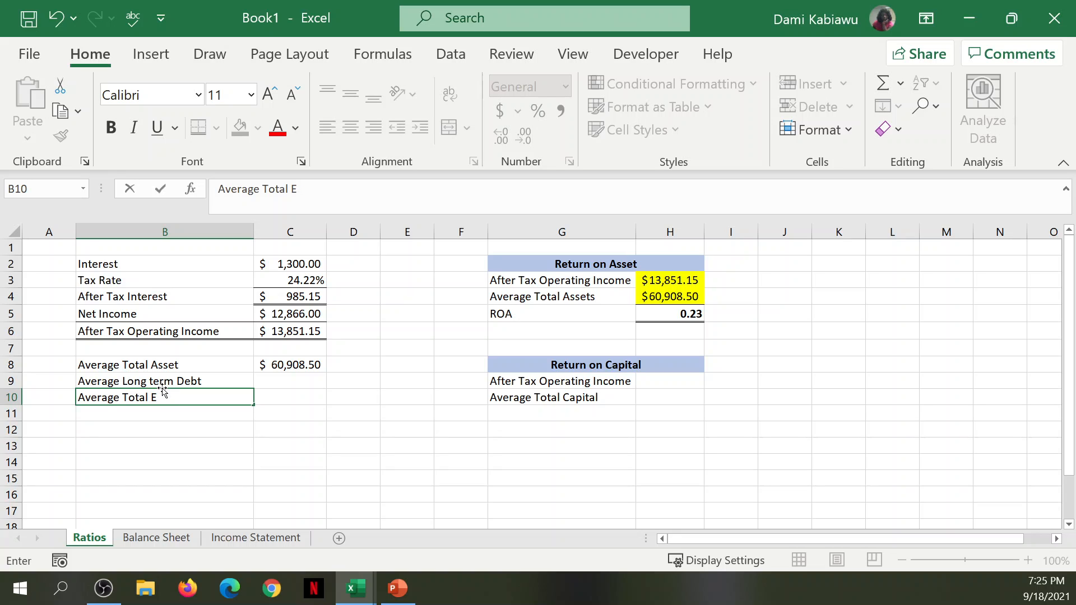
type("quity")
key("Tab")
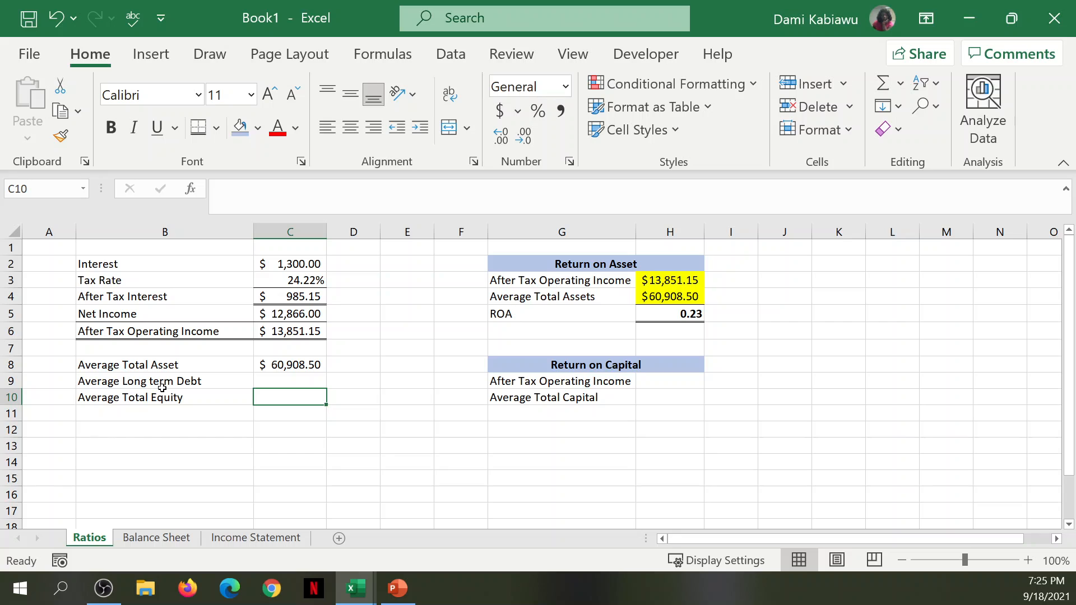
Step: In C9, calculate average long-term debt as the AVERAGE of the Balance Sheet's total liabilities, cells B28:C28
type("0")
key("BackSpace")
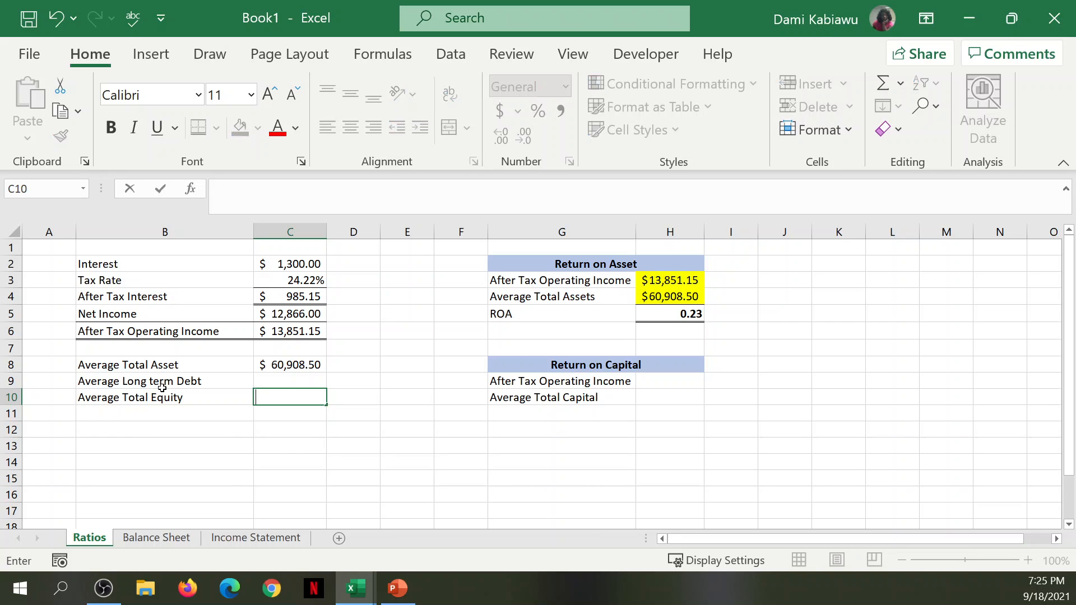
key("Up")
type("=")
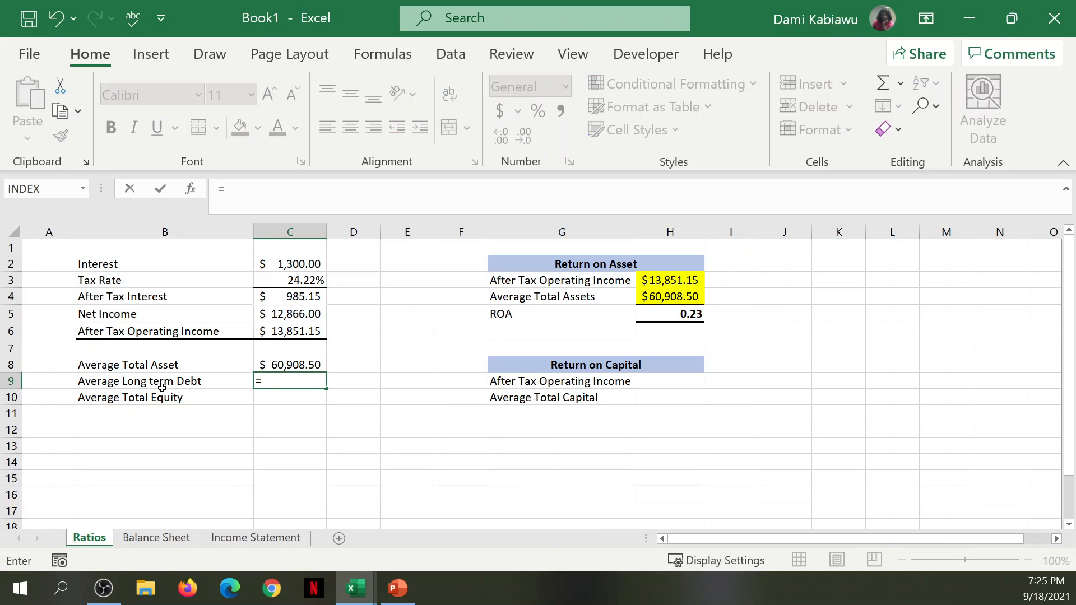
type("average(")
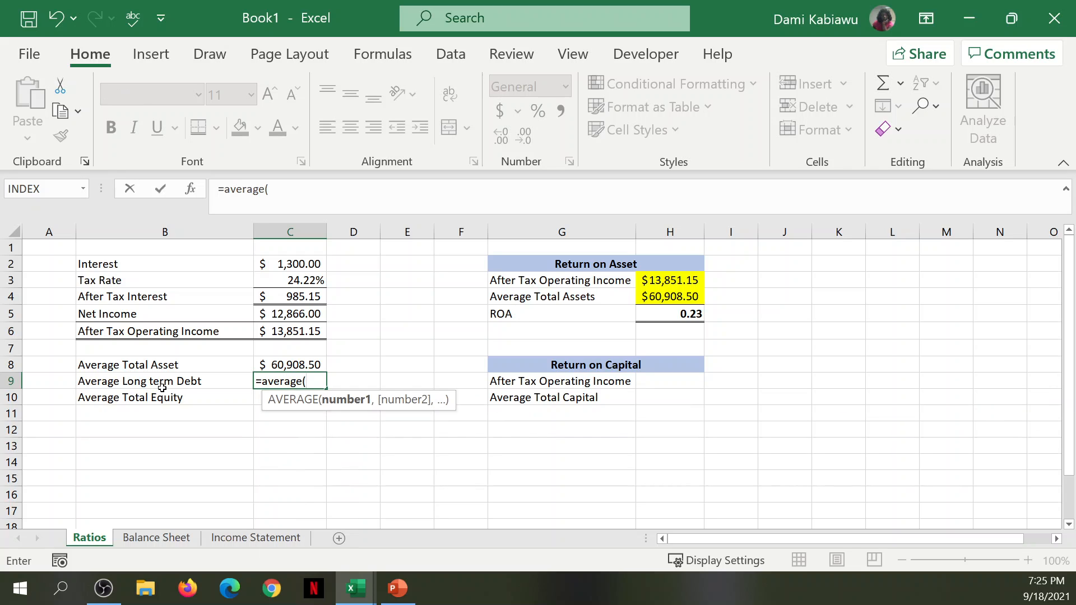
left_click(188, 538)
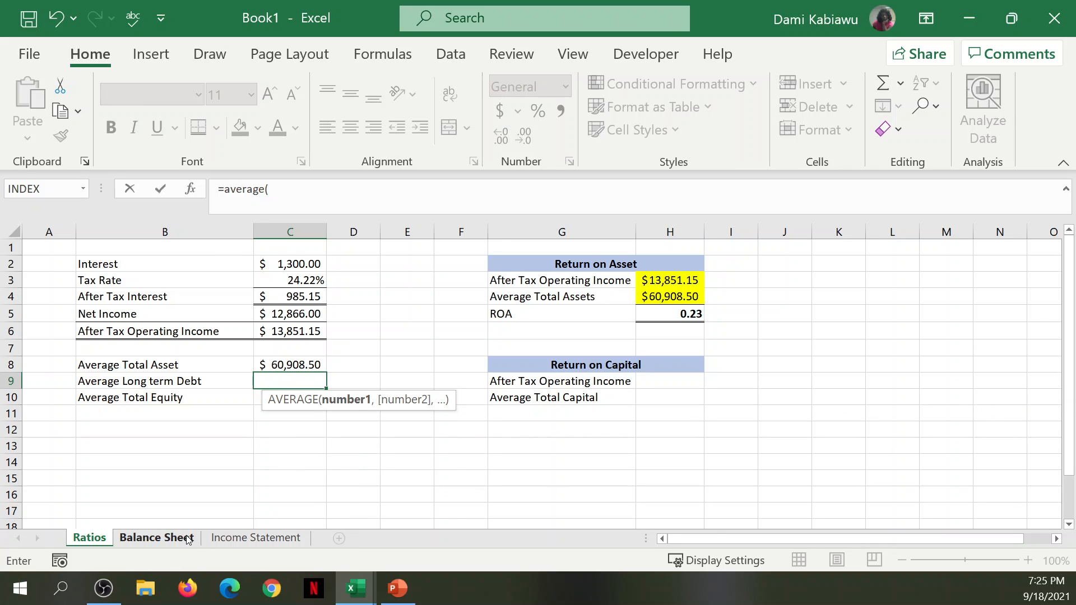
scroll(616, 386, "down", 3)
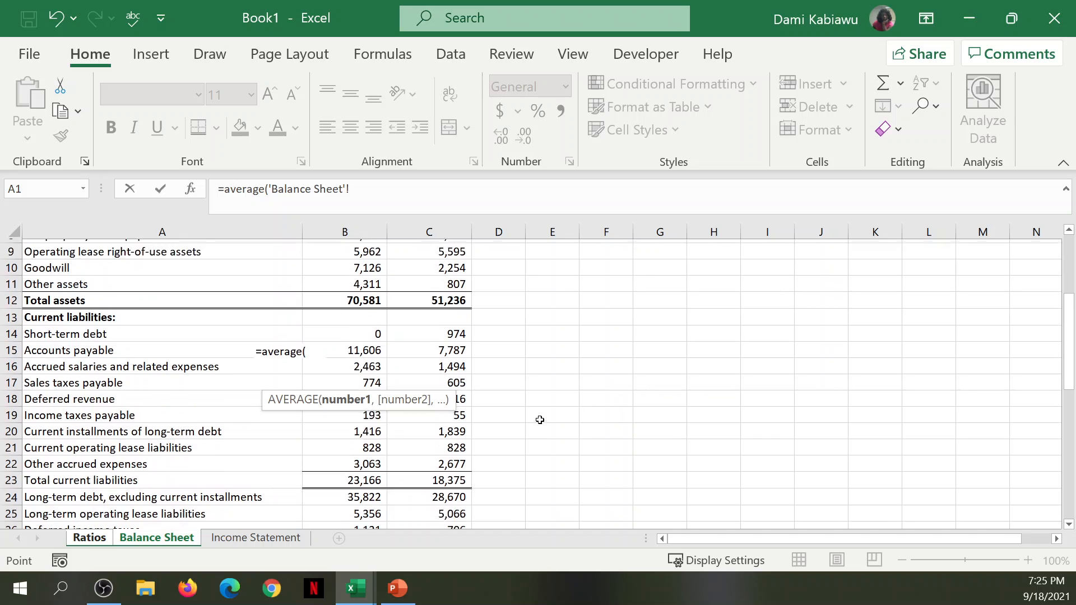
scroll(540, 420, "down", 2)
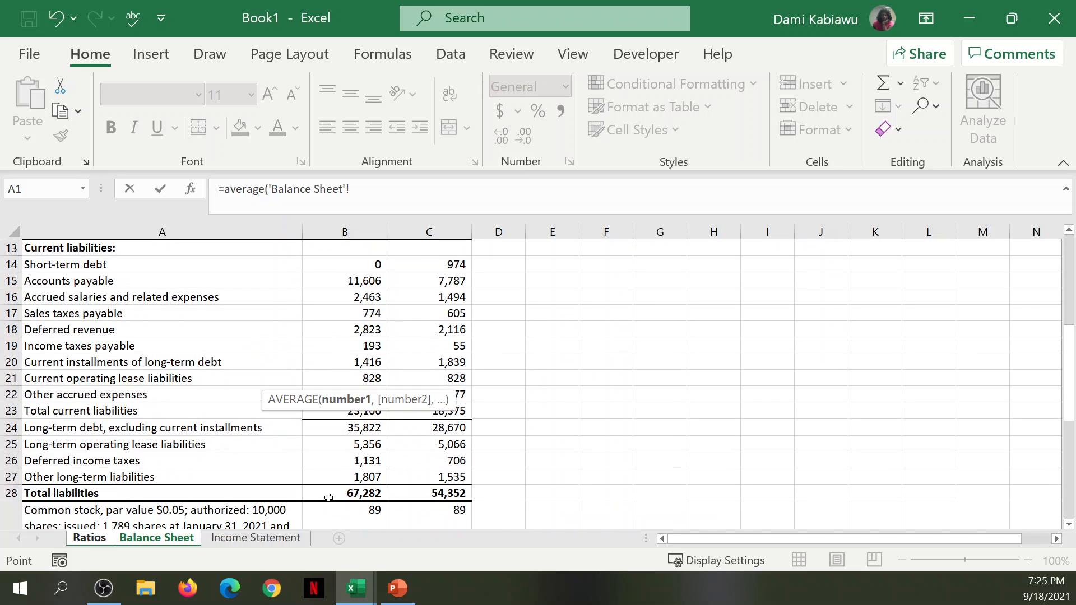
left_click_drag(329, 498, 435, 489)
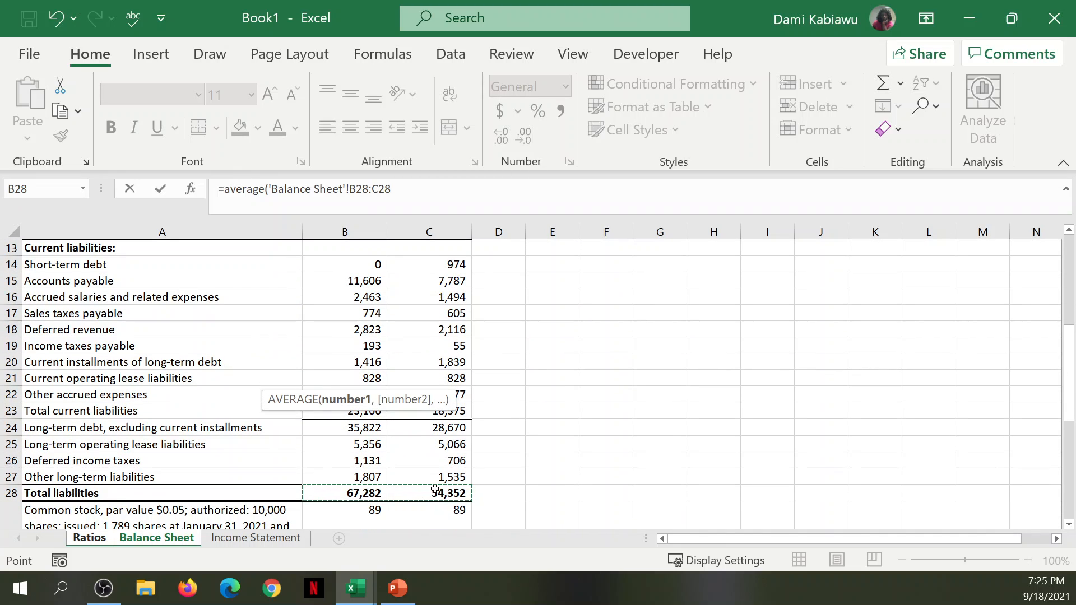
type(")")
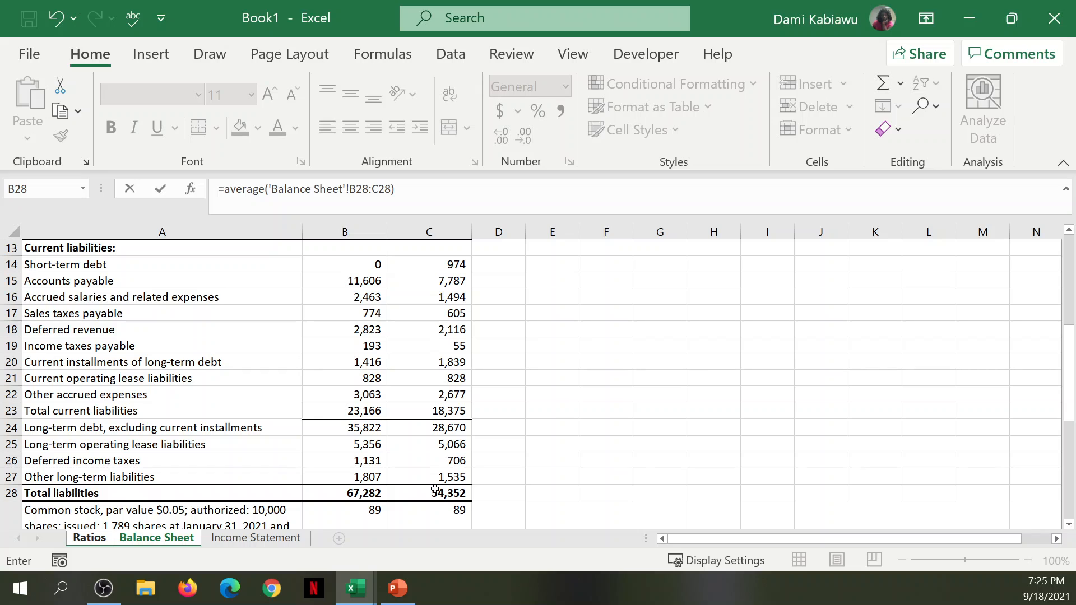
key("Return")
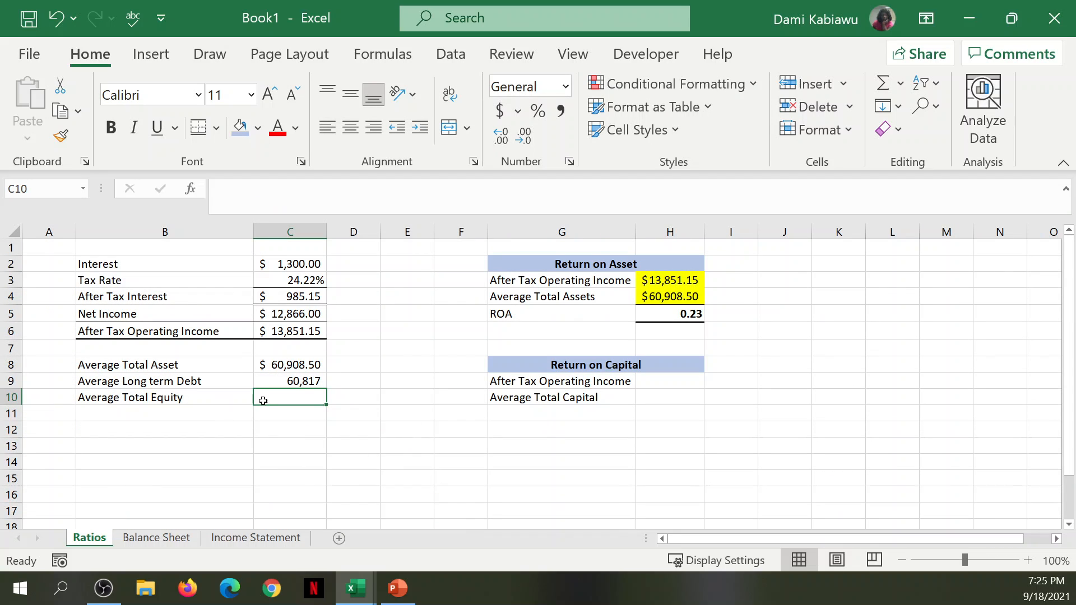
Step: In C10, calculate average total equity as the AVERAGE of the Balance Sheet's total stockholders' equity, cells B34:C34
type("=")
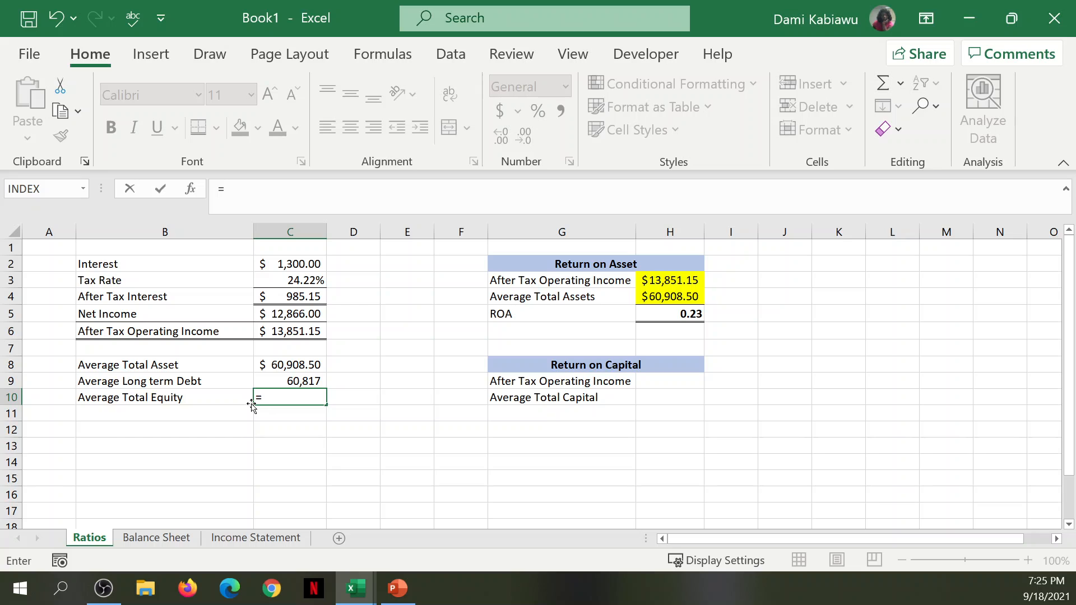
type("average")
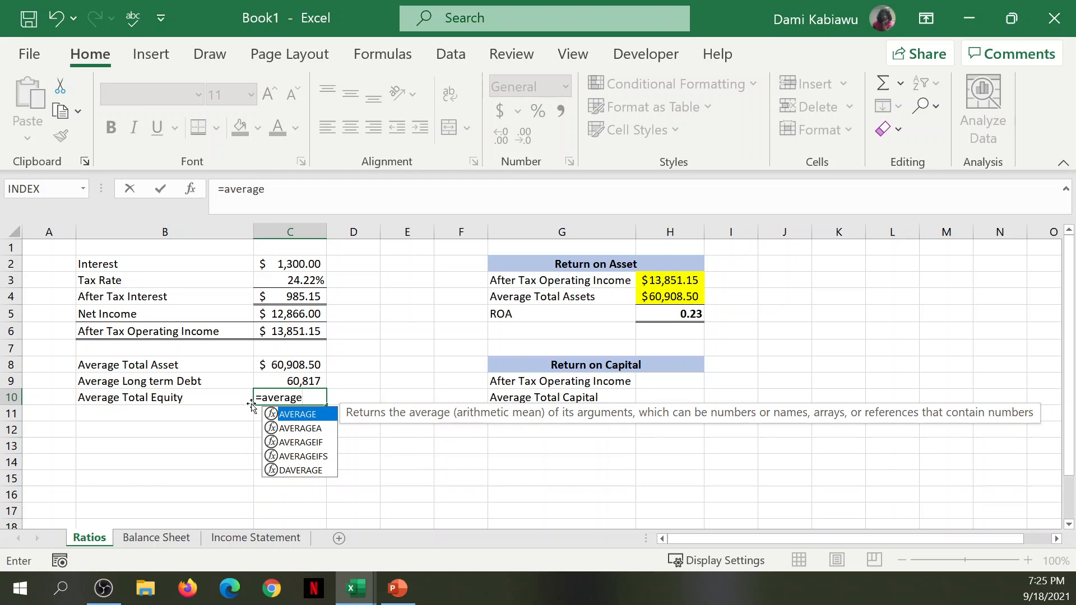
type("(")
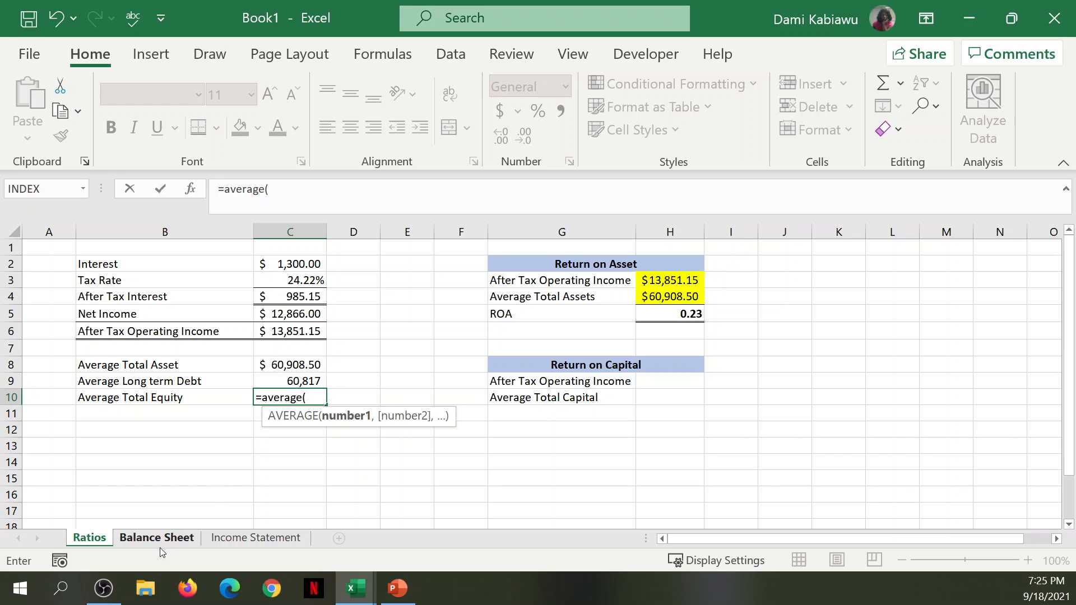
left_click(158, 537)
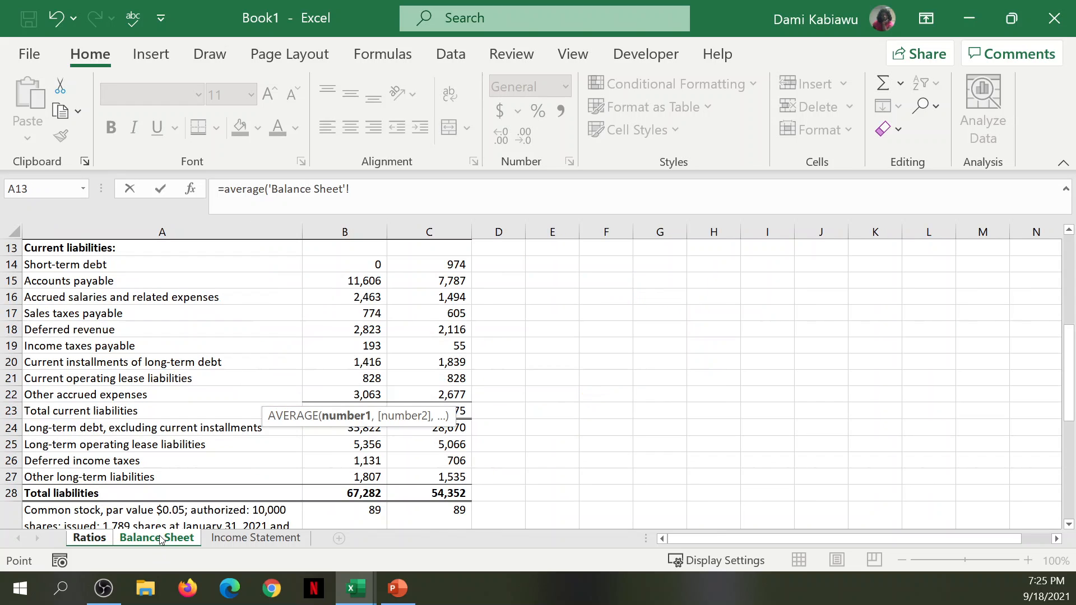
scroll(249, 453, "down", 2)
scroll(252, 465, "down", 4)
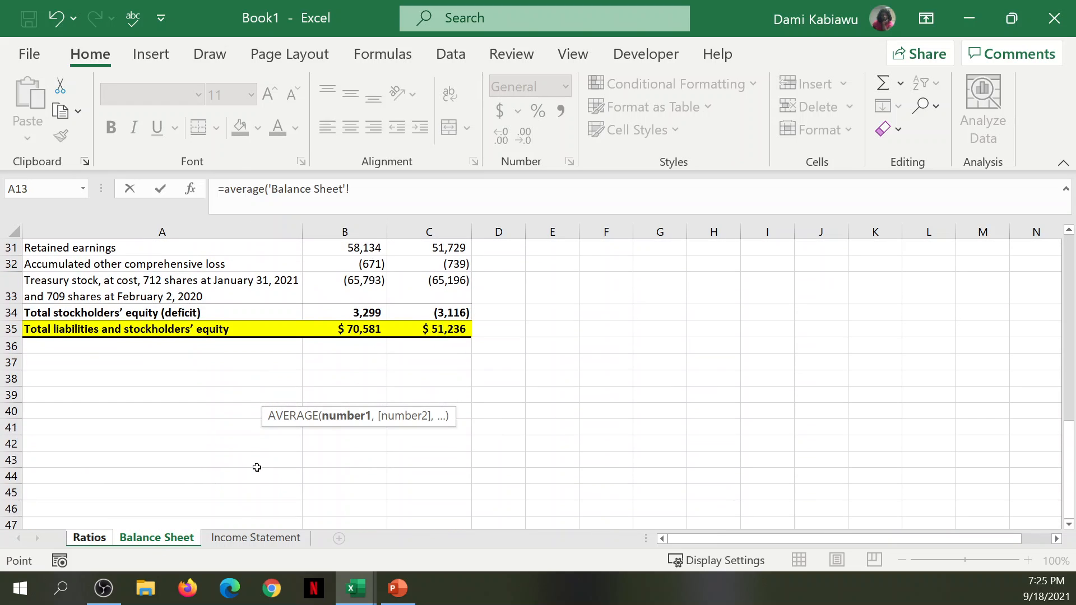
left_click_drag(330, 319, 451, 312)
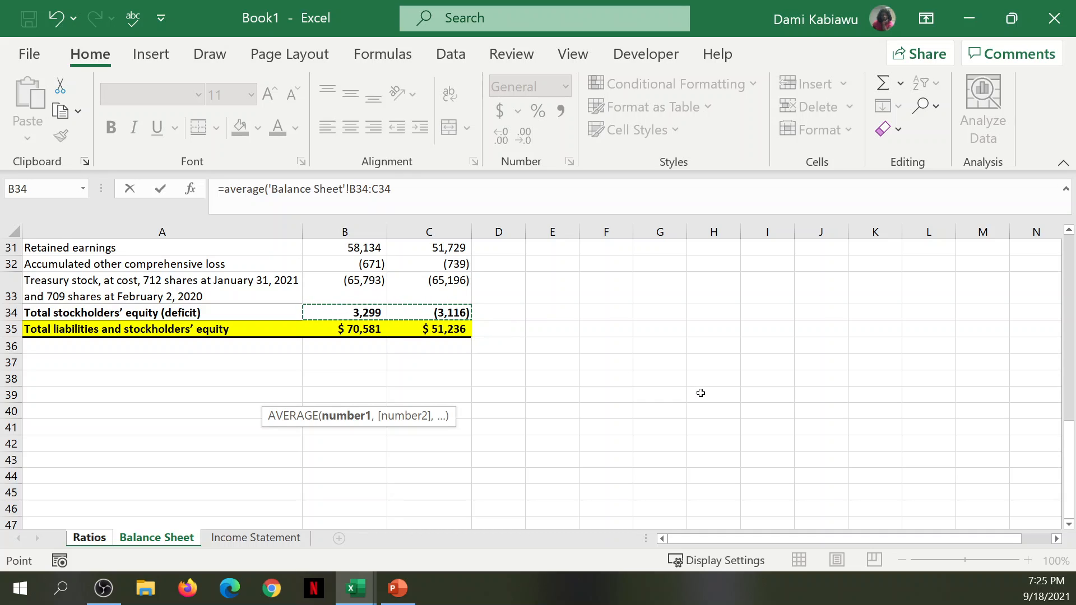
type(")")
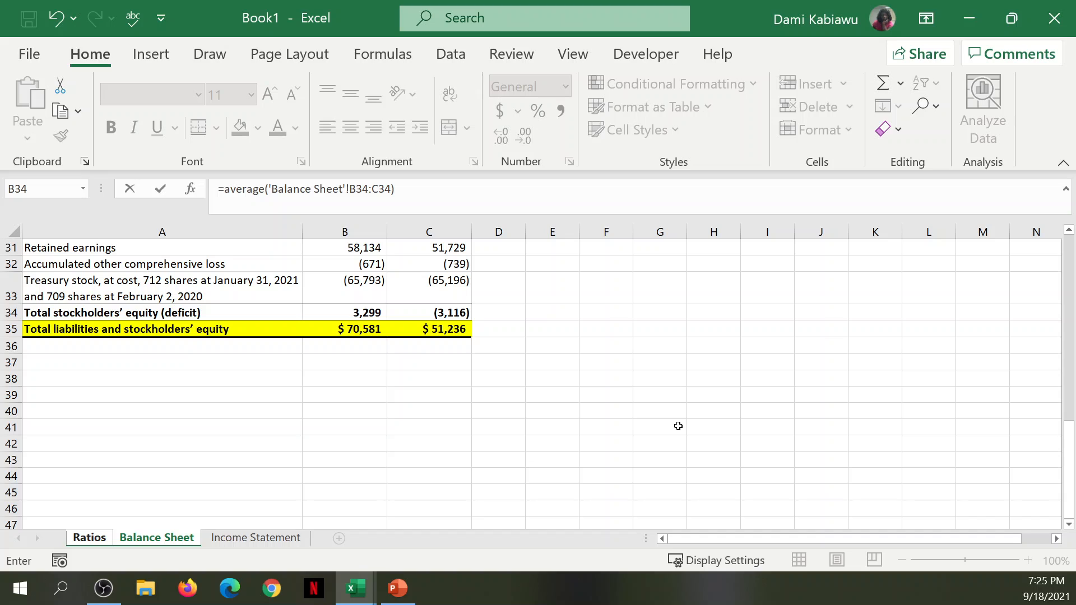
key("Return")
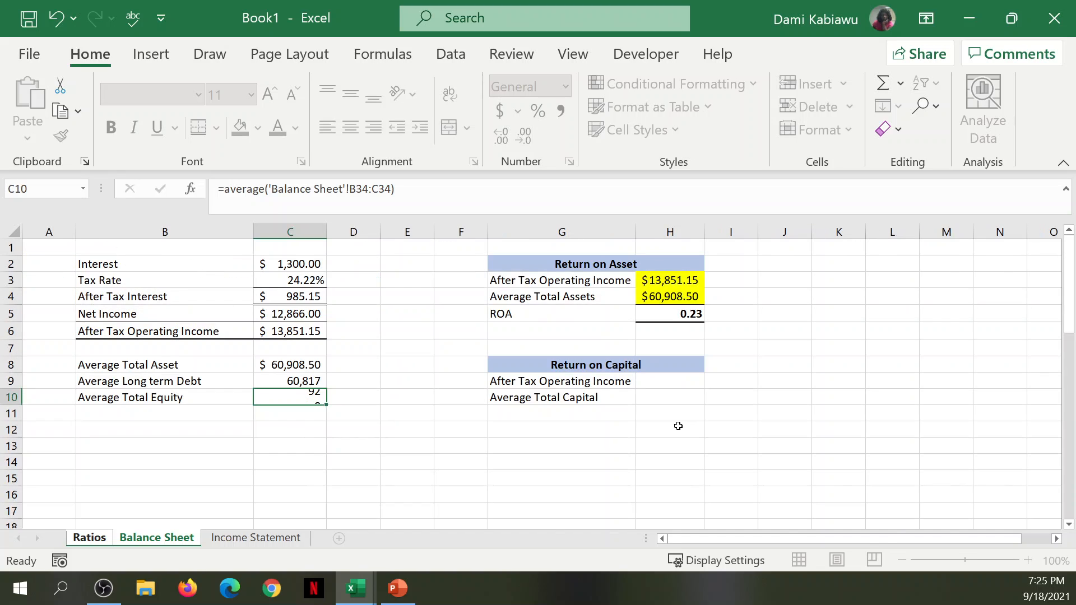
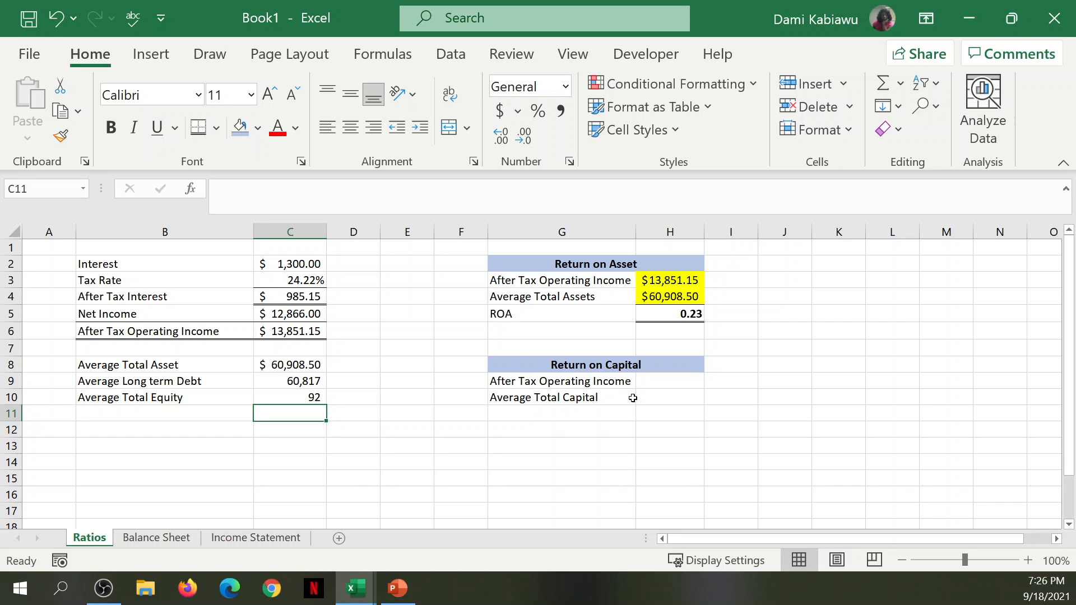
Step: Link the After Tax Operating Income in the Return on Capital table (H9) to cell C6
left_click(654, 382)
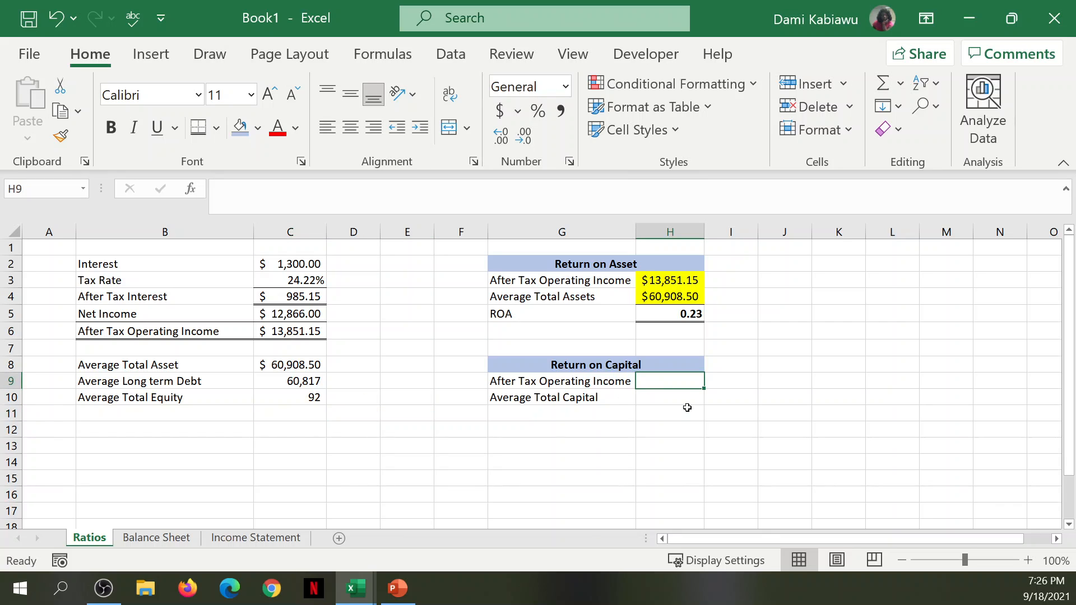
type("=")
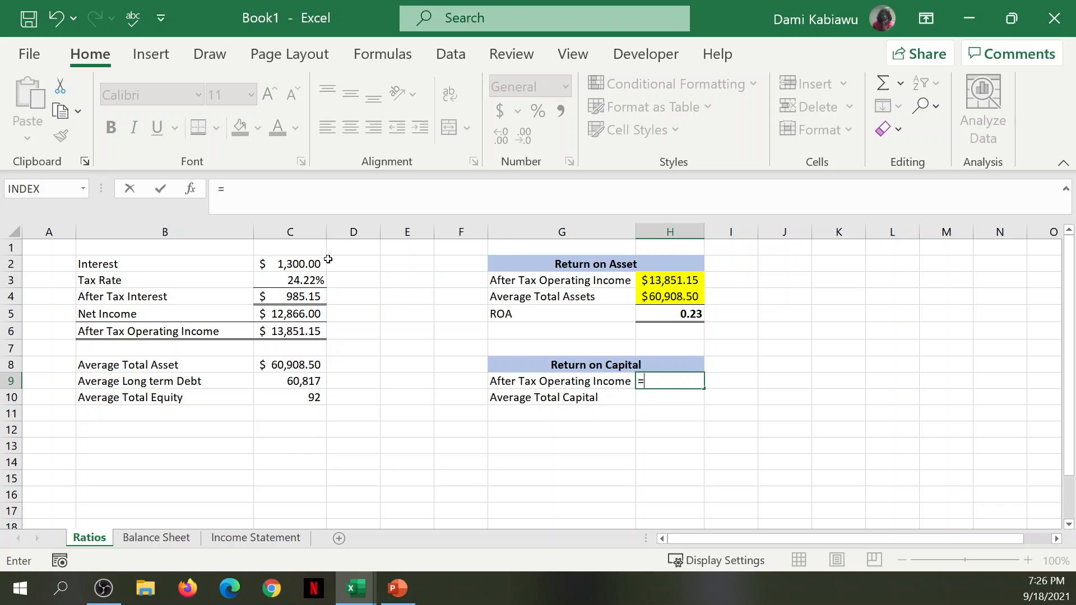
left_click(279, 333)
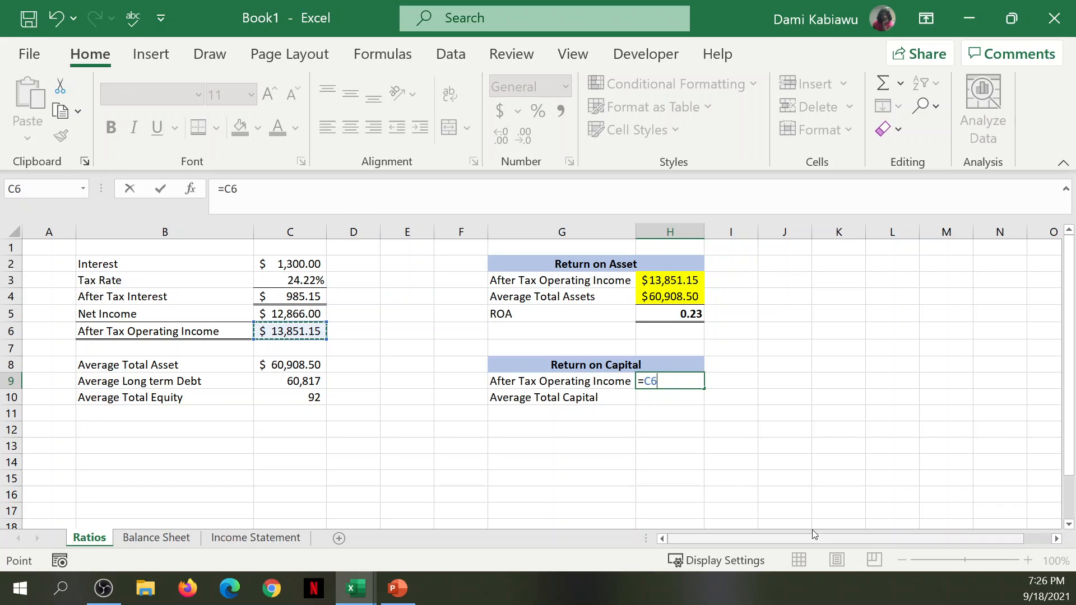
key("Return")
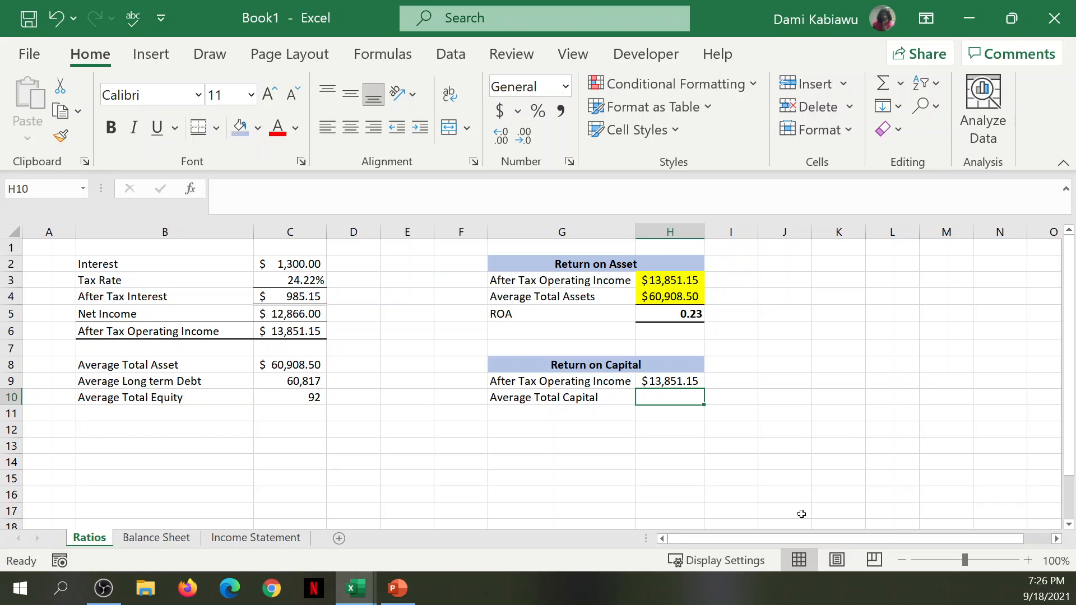
Step: In H10, calculate Average Total Capital as the AVERAGE of the long-term debt and equity cells C9:C10
type("=ave")
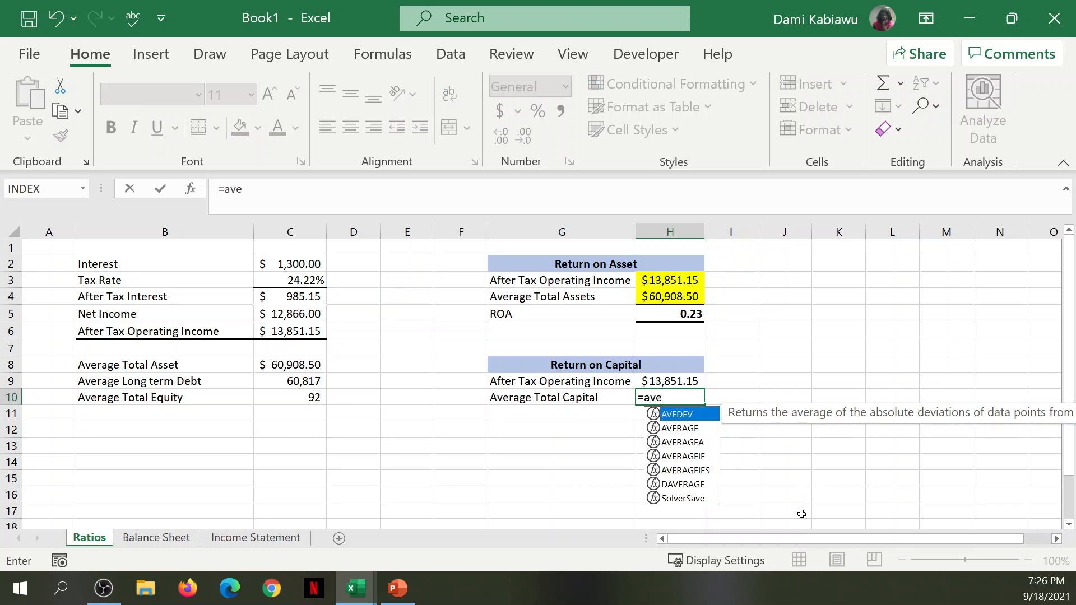
type("rage(")
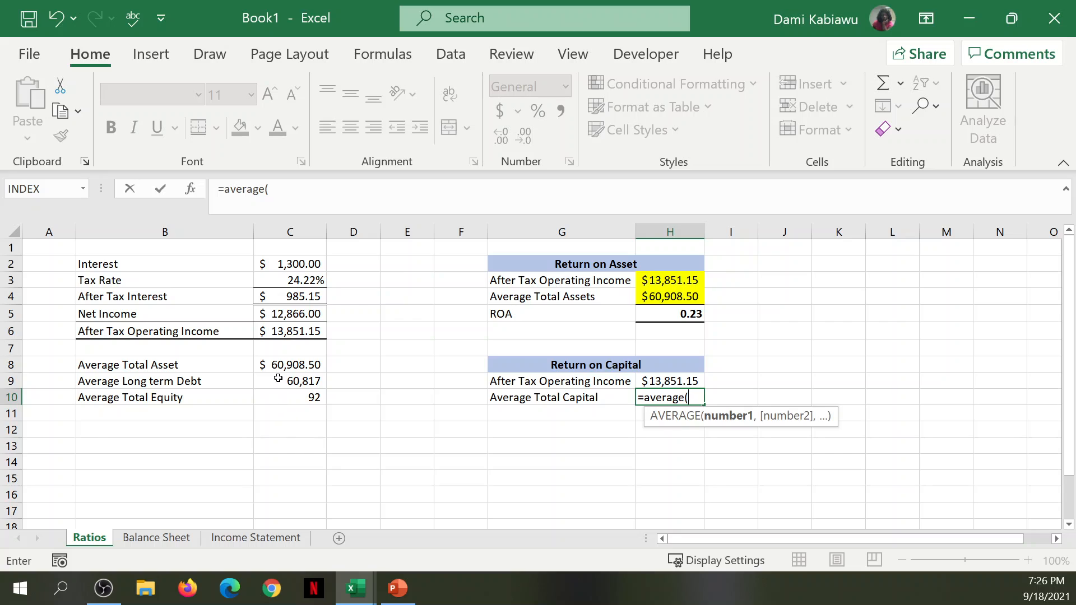
left_click_drag(278, 379, 324, 400)
type(")")
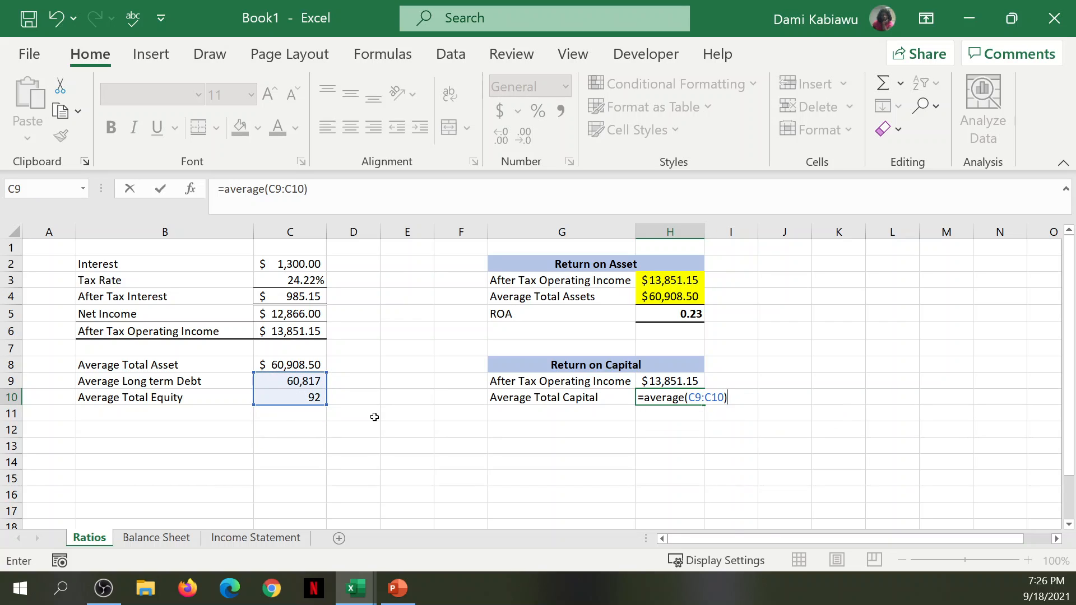
key("Return")
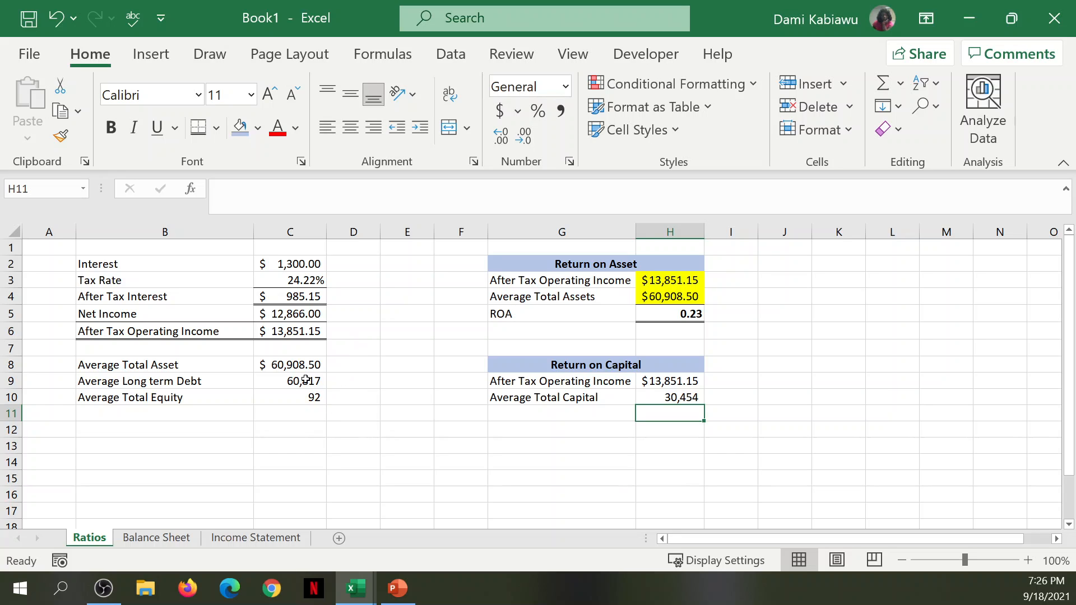
Step: Apply the dollar accounting number format to the average debt and equity values in C9:C10, and select cell H11
left_click_drag(306, 380, 306, 396)
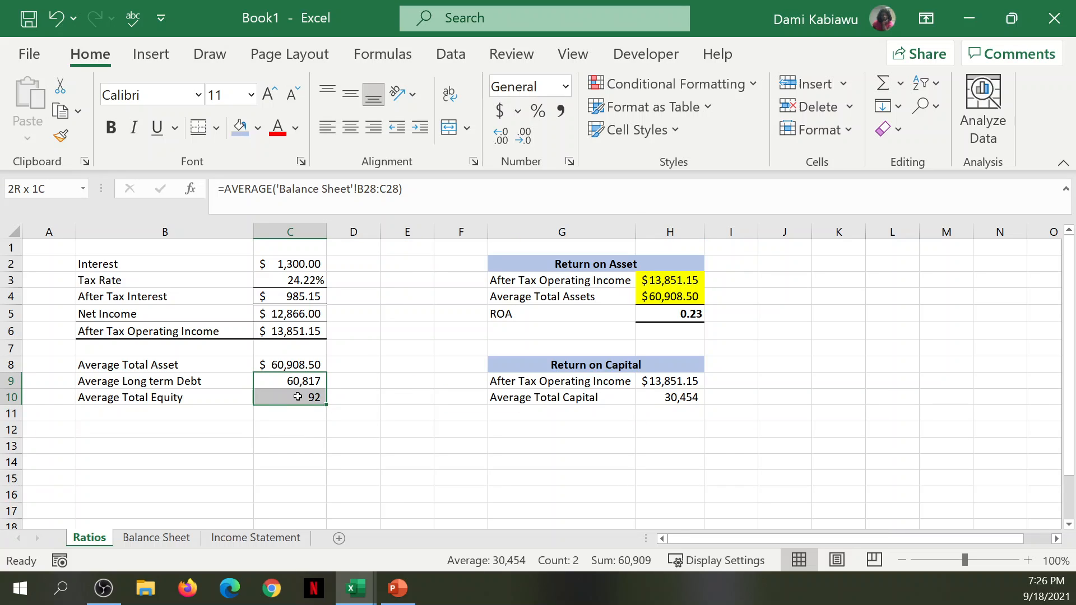
left_click(499, 111)
left_click(670, 412)
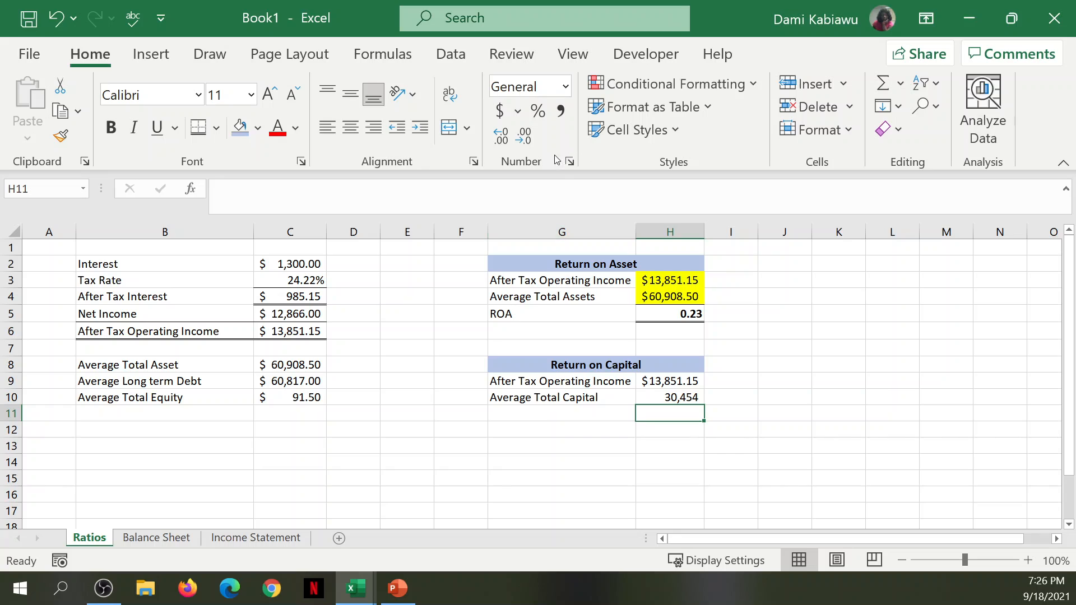
Step: Copy the formatting of H3 in the Return on Asset table onto the Return on Capital values in H9:H10
left_click(500, 115)
left_click(56, 18)
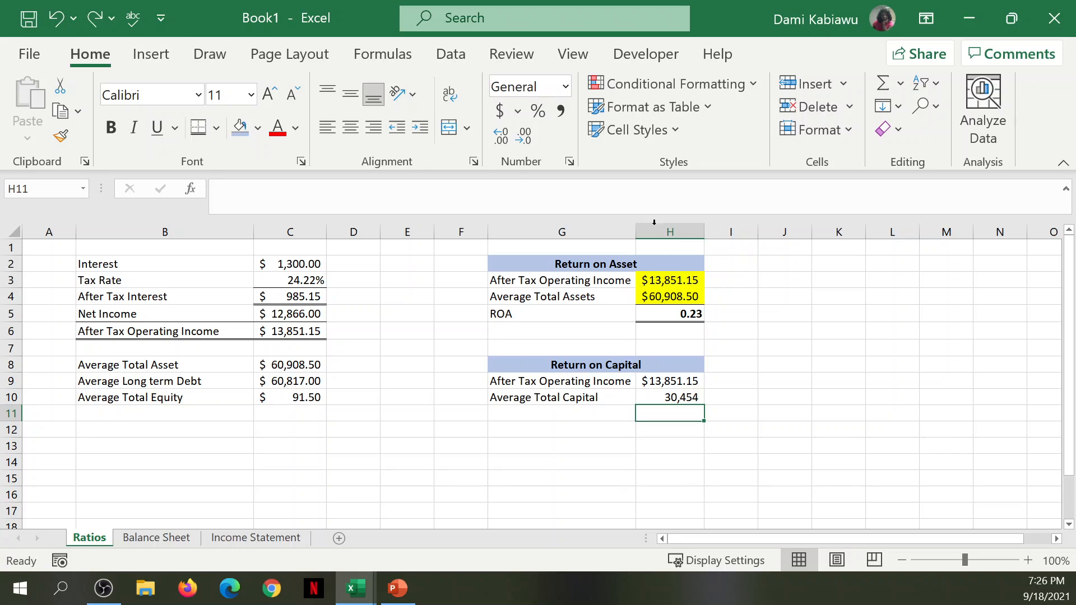
left_click(660, 282)
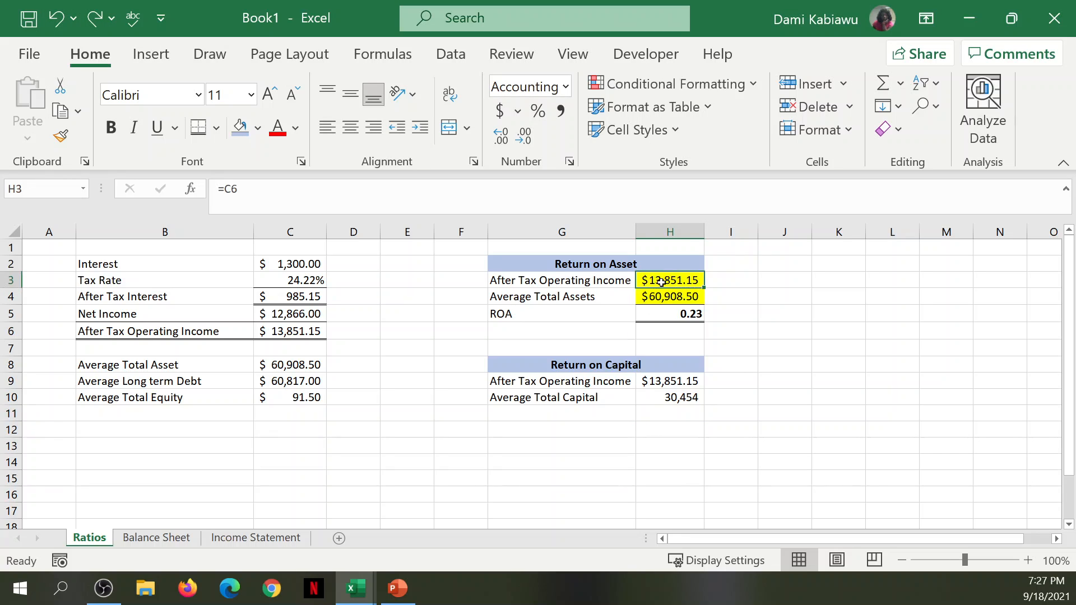
left_click(59, 136)
left_click(668, 385)
left_click_drag(667, 386, 674, 401)
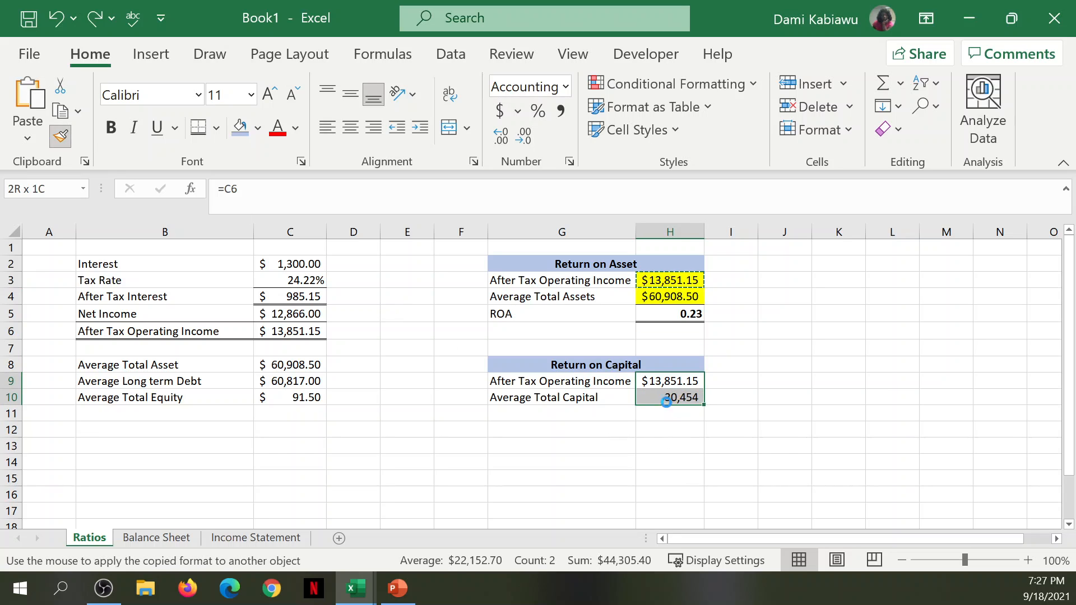
Step: Copy the formatting of the ROA result in H5 onto cell H11 of the Return on Capital table
left_click(663, 313)
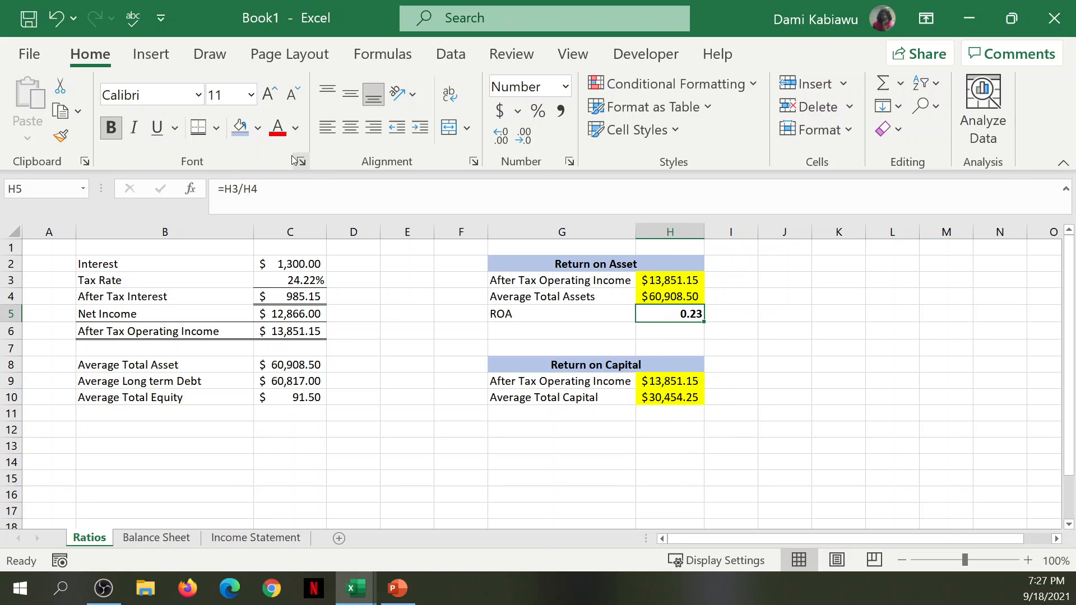
left_click(61, 136)
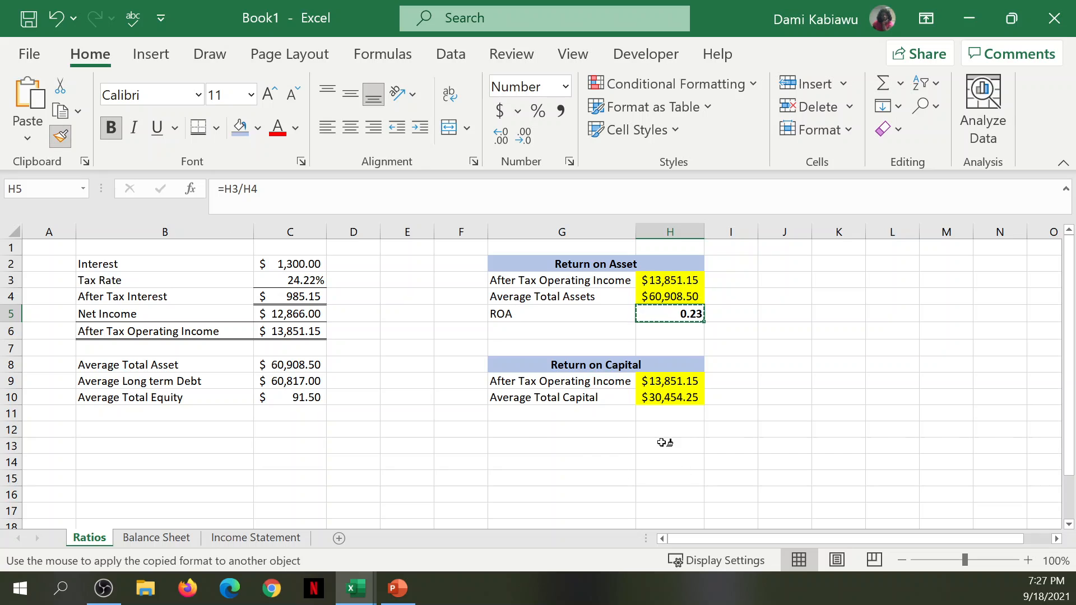
left_click(659, 414)
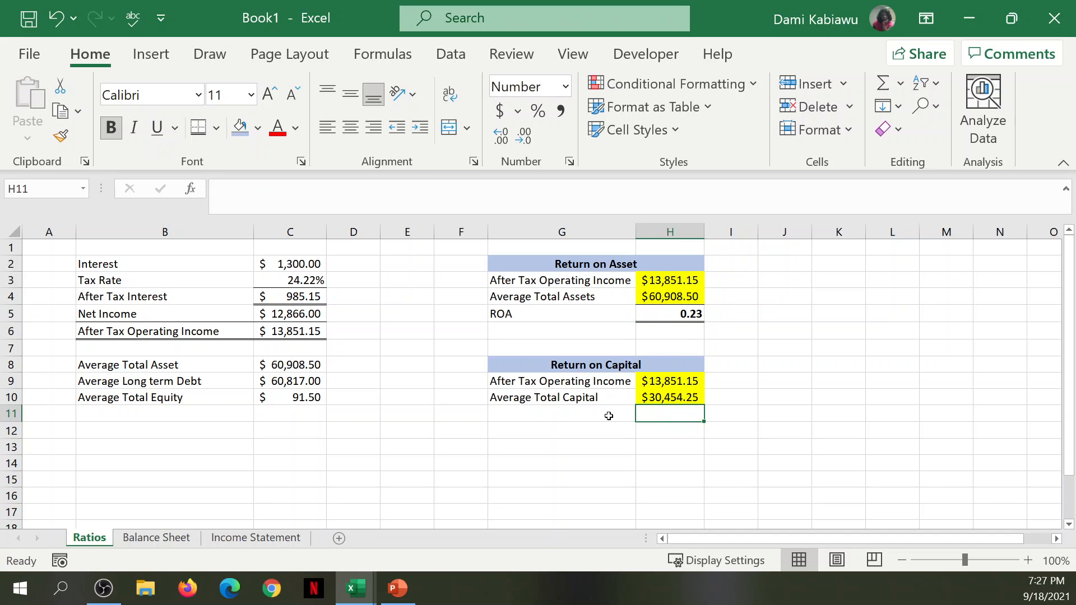
Step: Label G11 as ROC and calculate the ratio in H11 with the formula =H9/H10
left_click(552, 413)
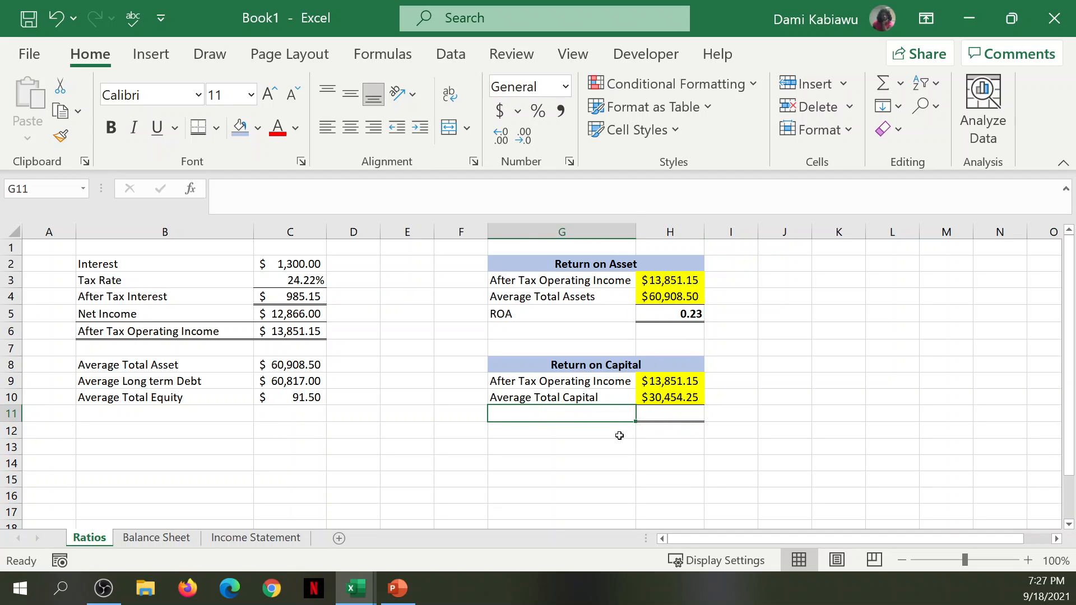
type("ROC")
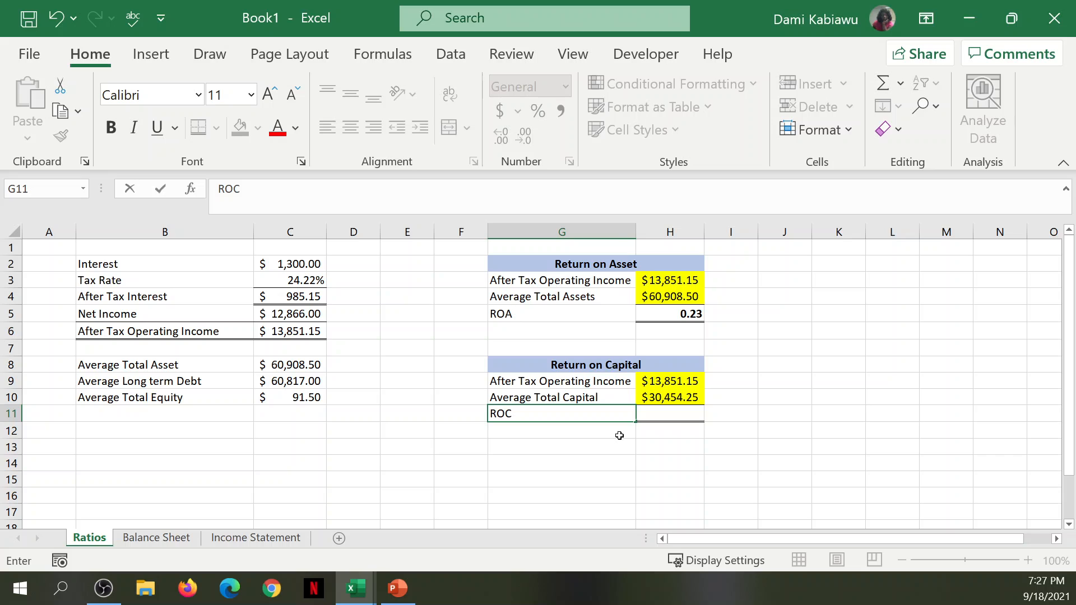
key("Tab")
type("=")
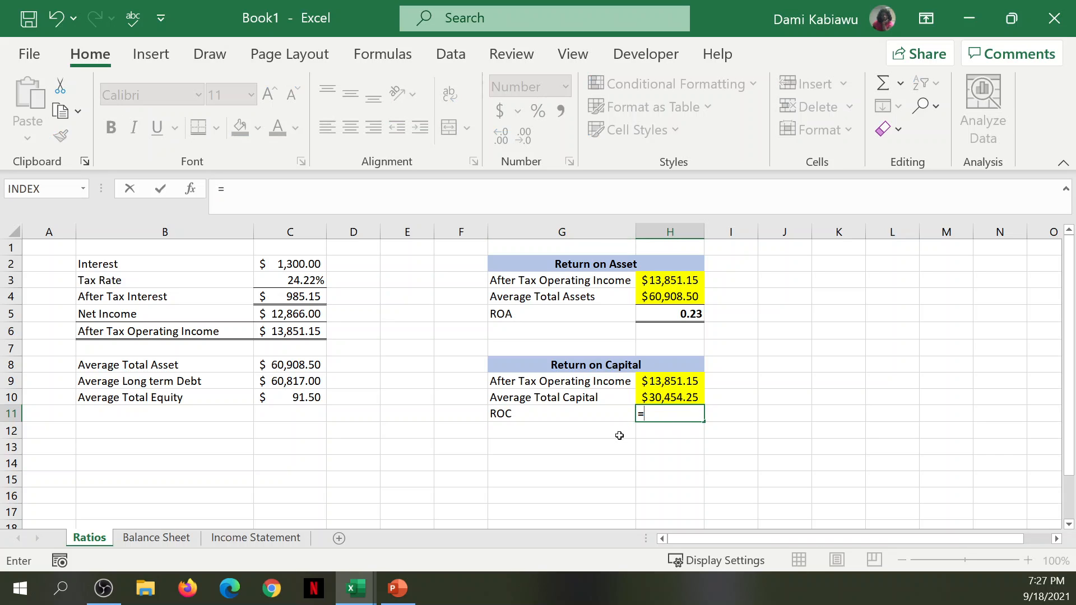
left_click(655, 381)
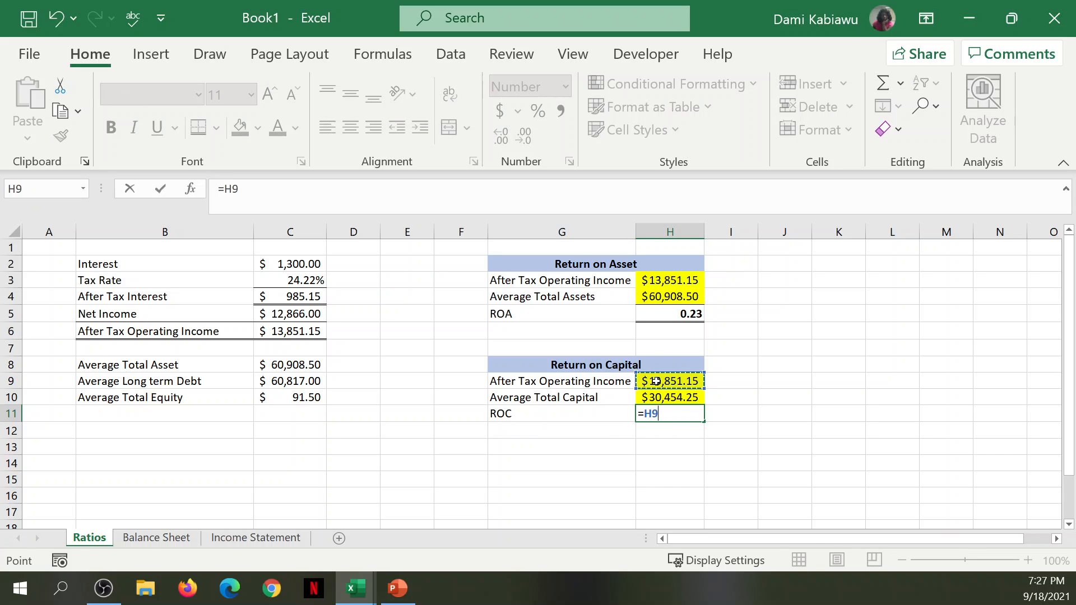
type("/")
left_click(656, 397)
key("Return")
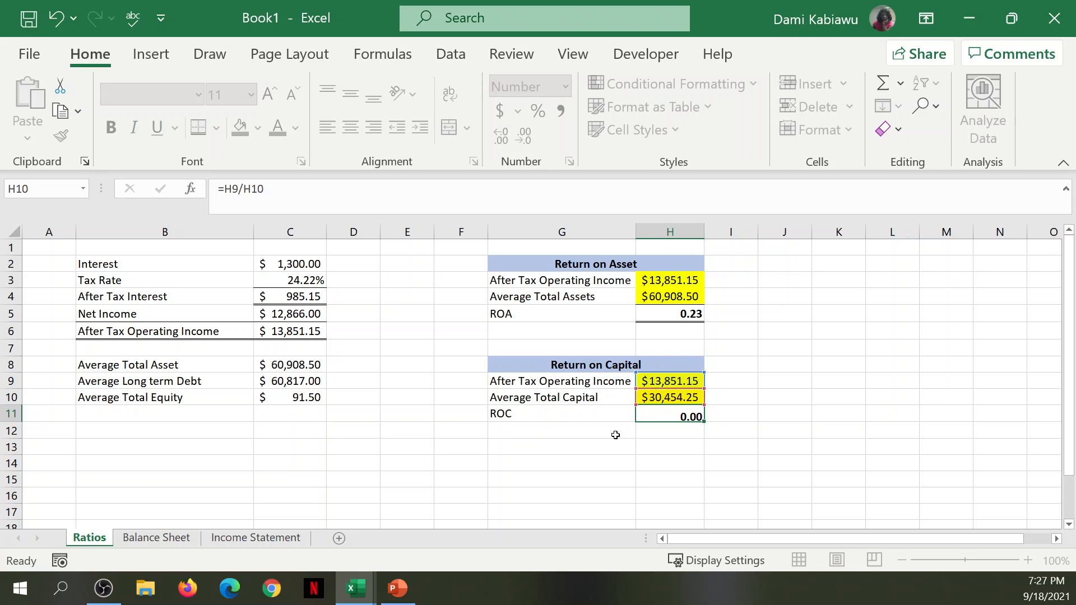
left_click(615, 435)
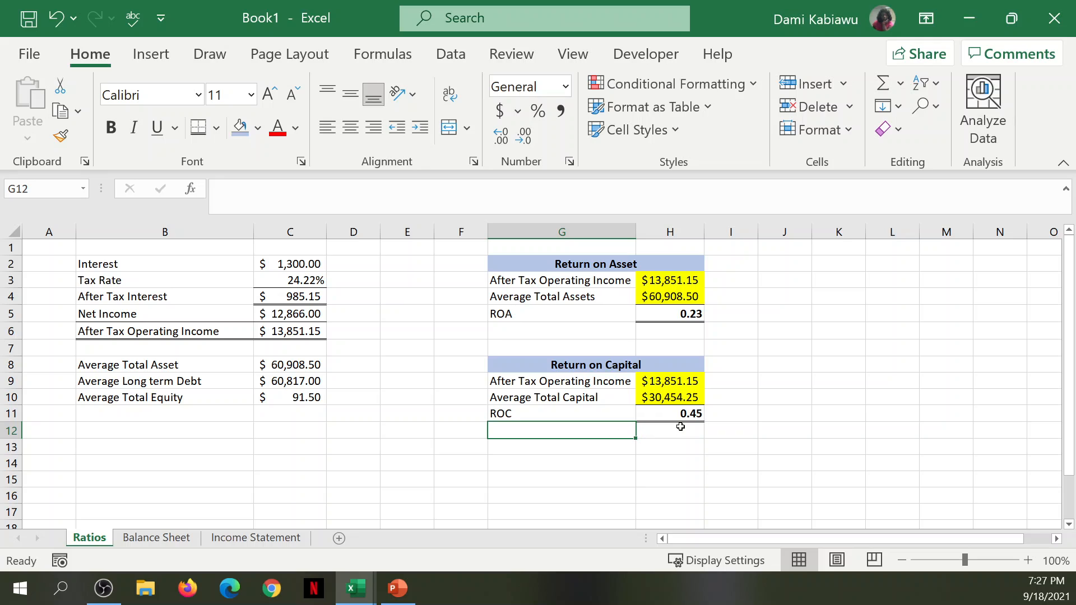
Step: Enter the labels Return on Equity, Net Income and Average Total Equity in cells G13:G15
left_click(594, 446)
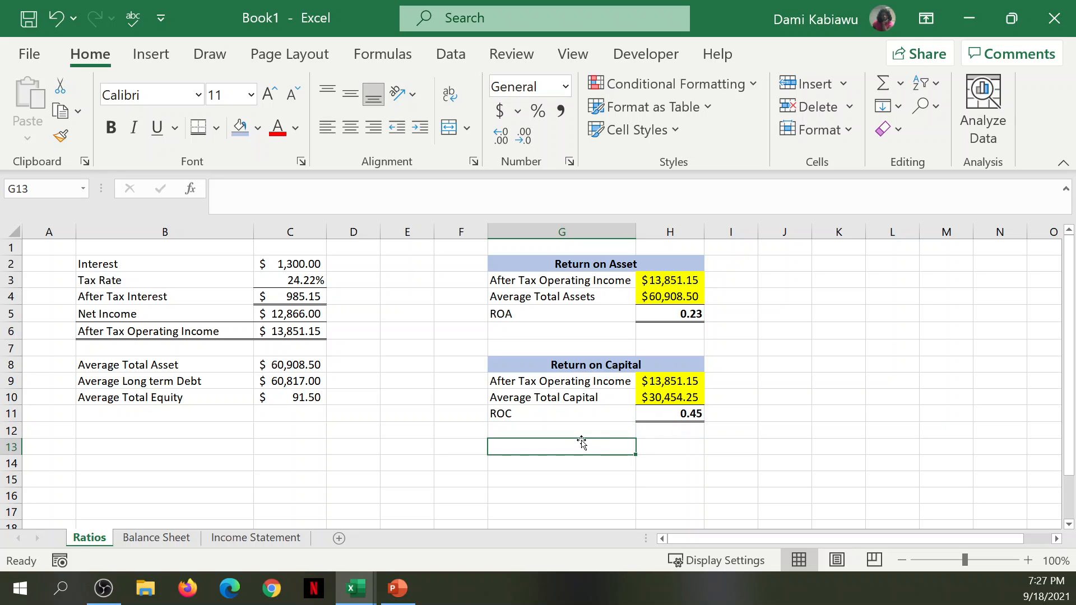
type("R")
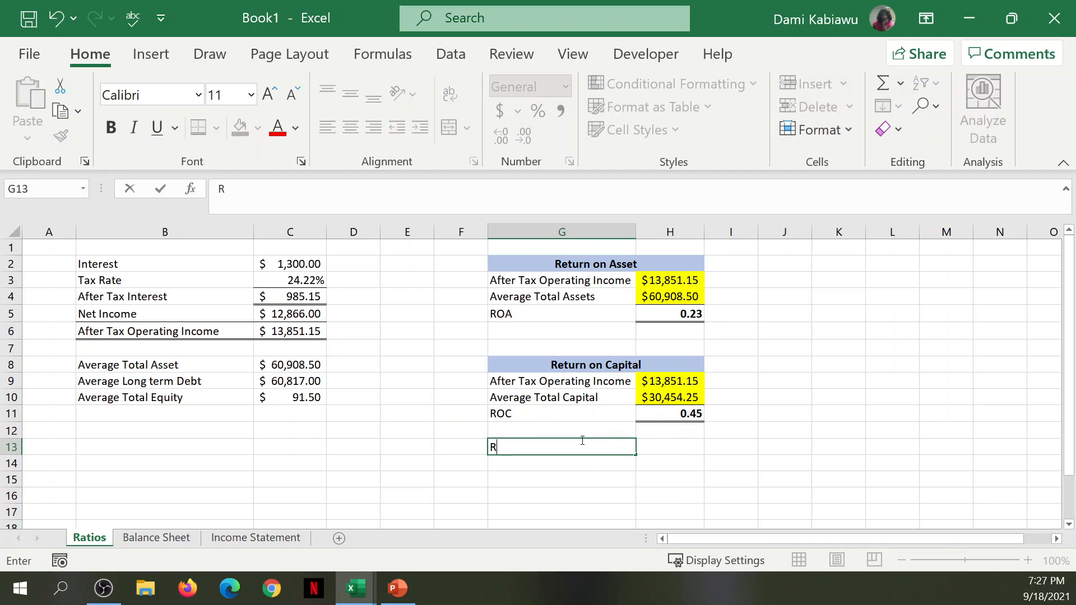
type("eturn on Equity")
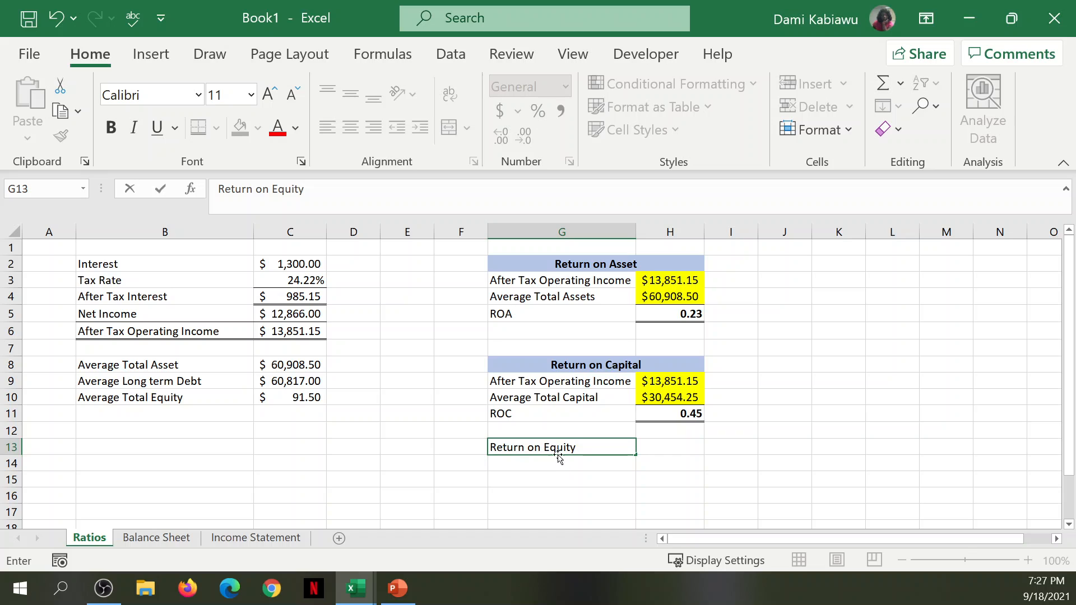
key("Return")
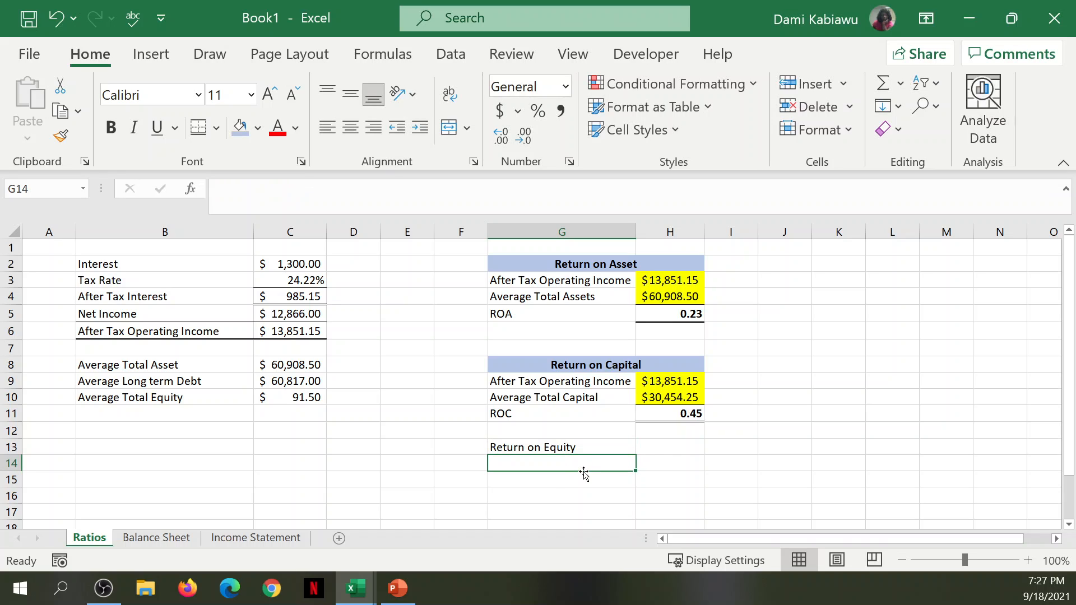
type("Net")
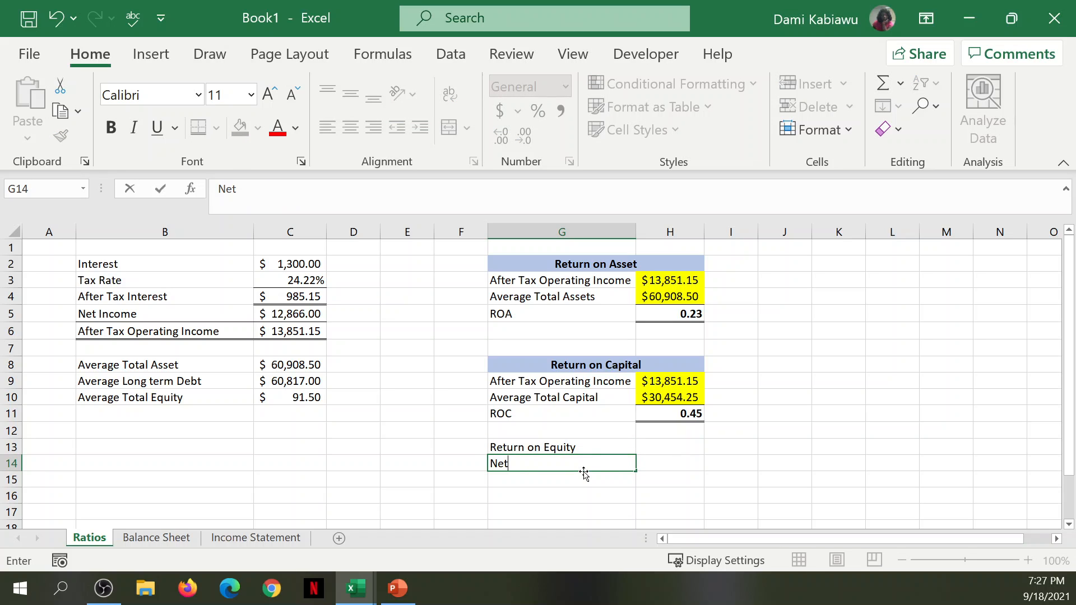
type(" Income")
key("Return")
type("T")
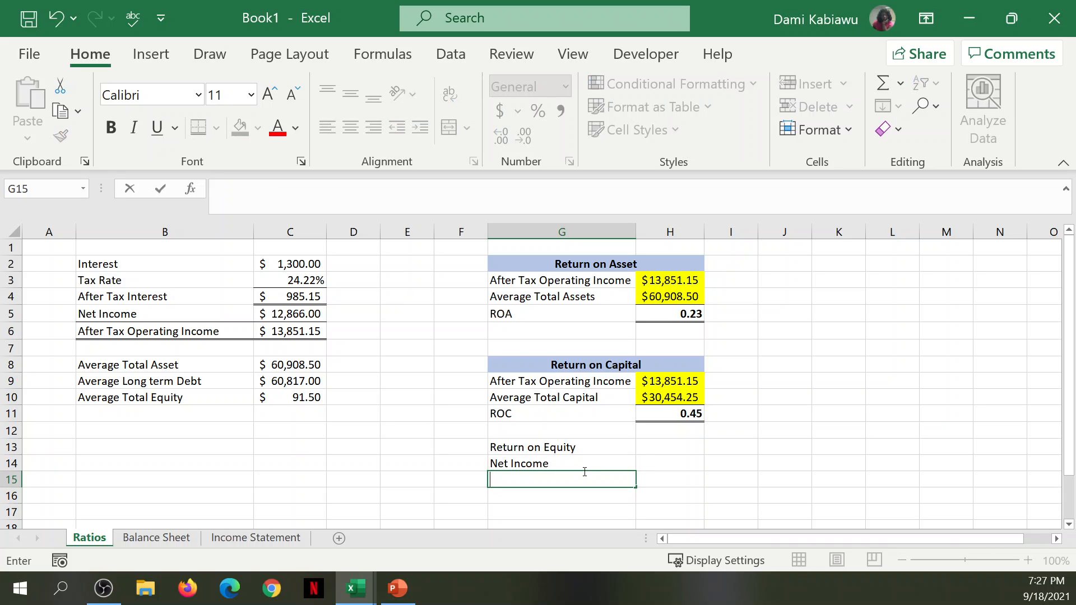
type("Average Tio")
key("BackSpace")
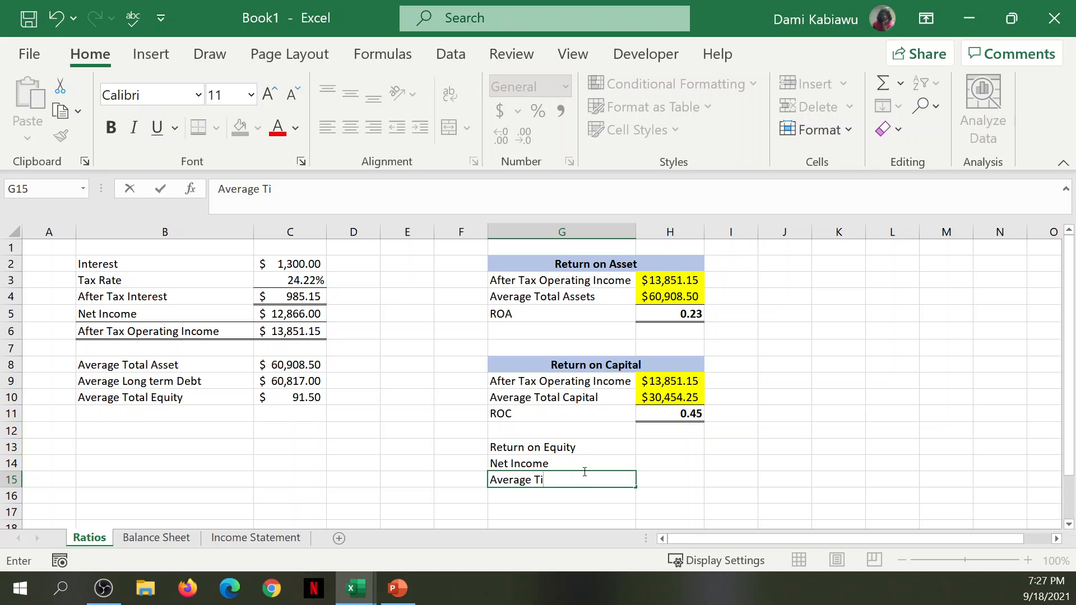
type("otal")
type("Equity")
Step: Copy the merged header formatting of Return on Capital in G8 onto the Return on Equity title in G13
left_click(543, 357)
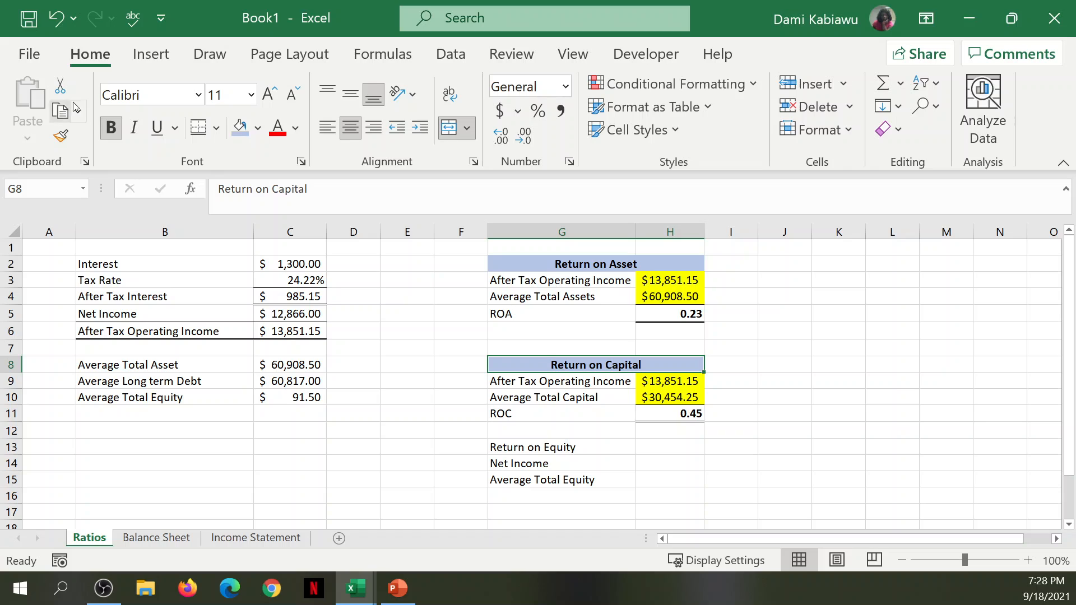
left_click(61, 135)
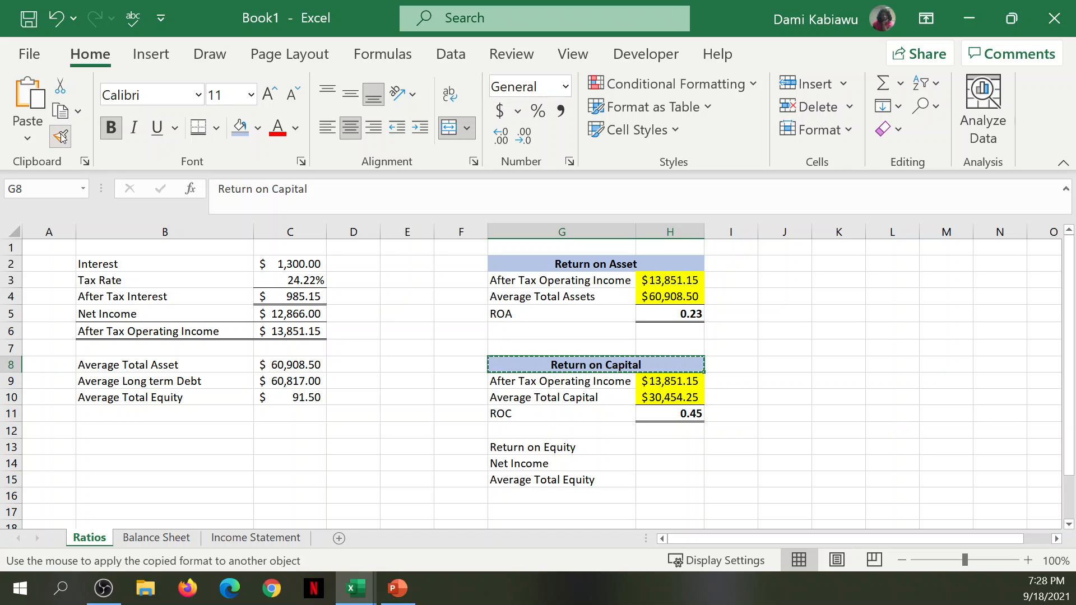
left_click(545, 443)
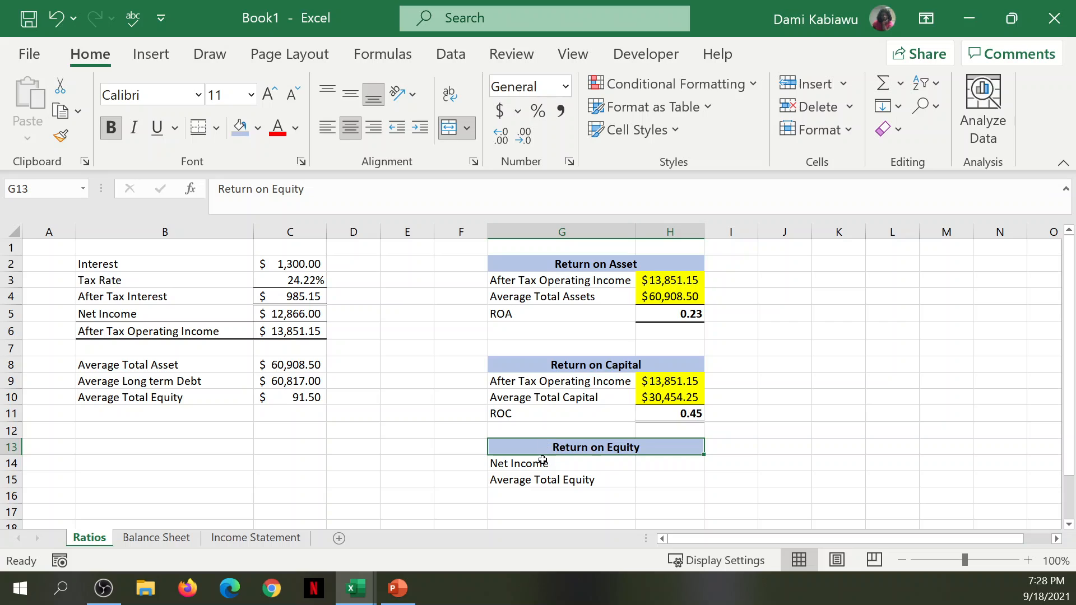
Step: Copy the yellow accounting formatting of H9 onto the Net Income and Average Total Equity cells H14:H15
left_click(672, 381)
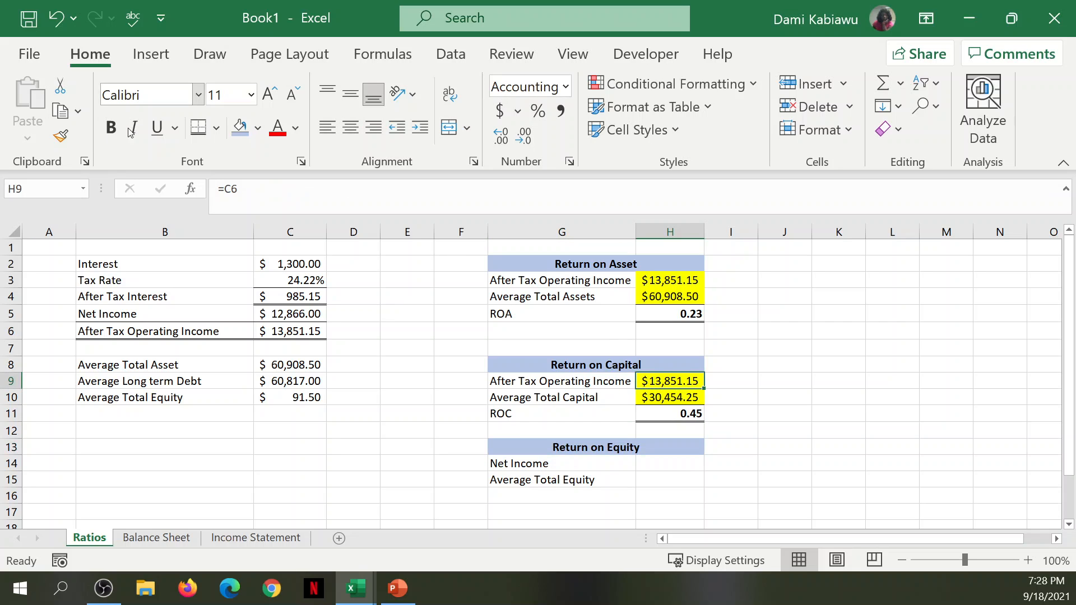
left_click(60, 135)
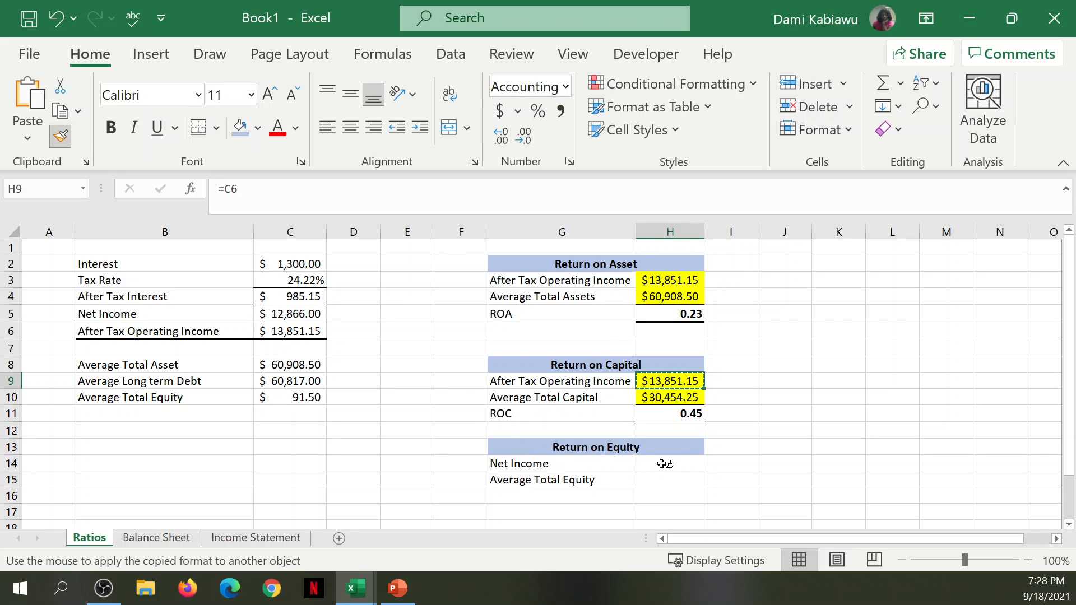
left_click_drag(667, 463, 662, 475)
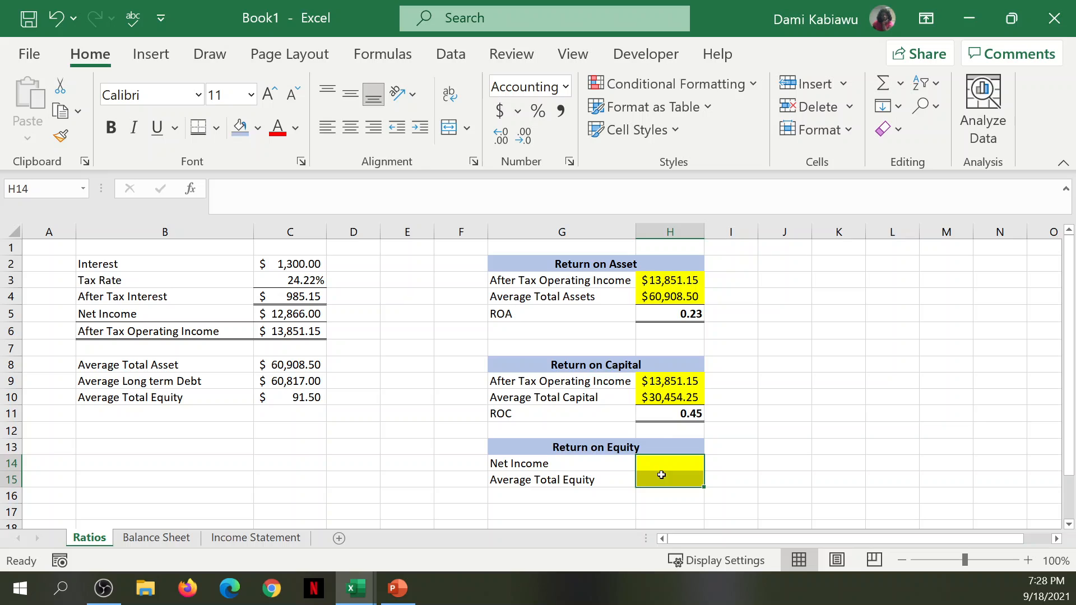
Step: Copy the formatting of the ROC result in H11 onto cell H16
left_click(646, 413)
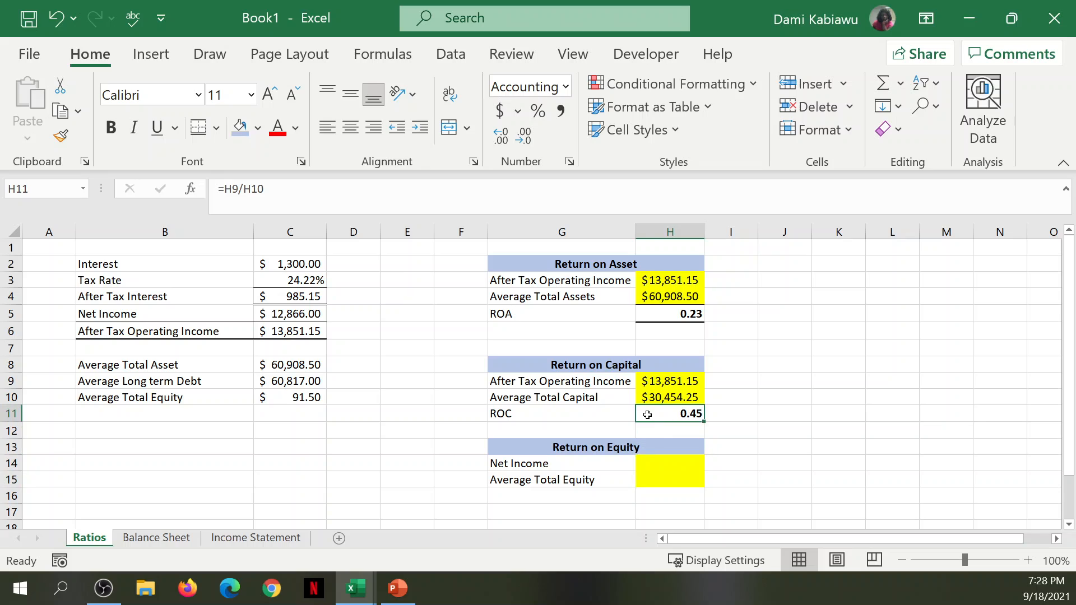
left_click(60, 135)
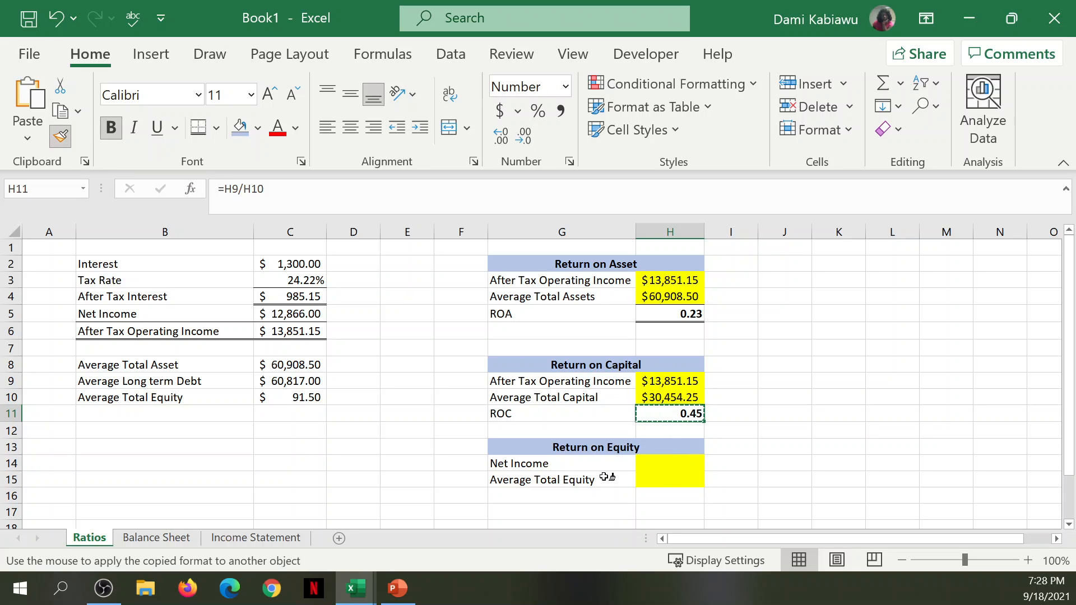
left_click(650, 495)
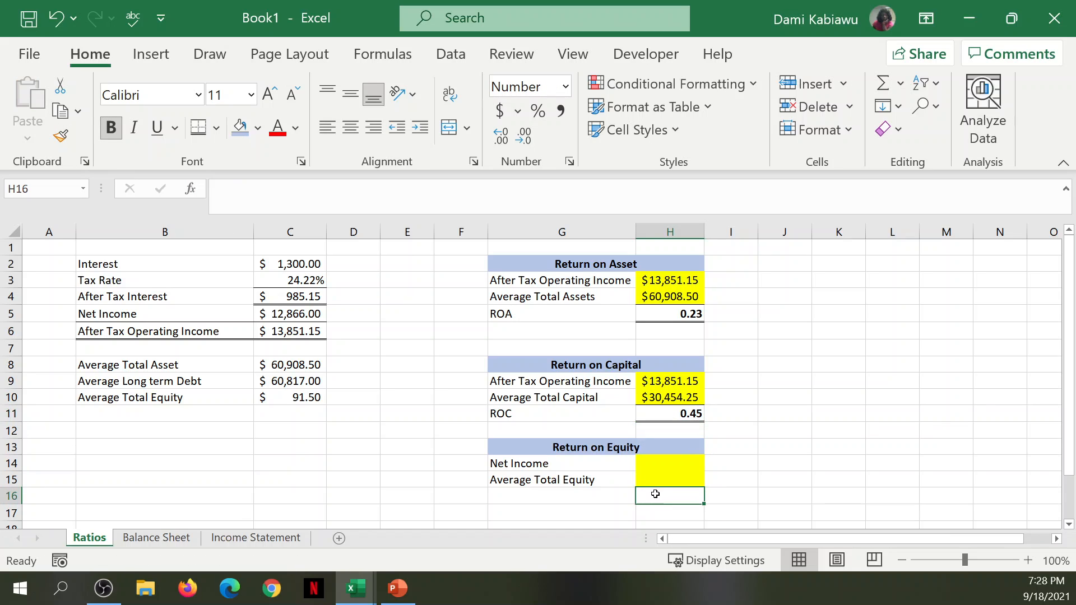
Step: Label G16 as Return on Equity and leave its result cell H16 empty
left_click(567, 494)
type("Ret")
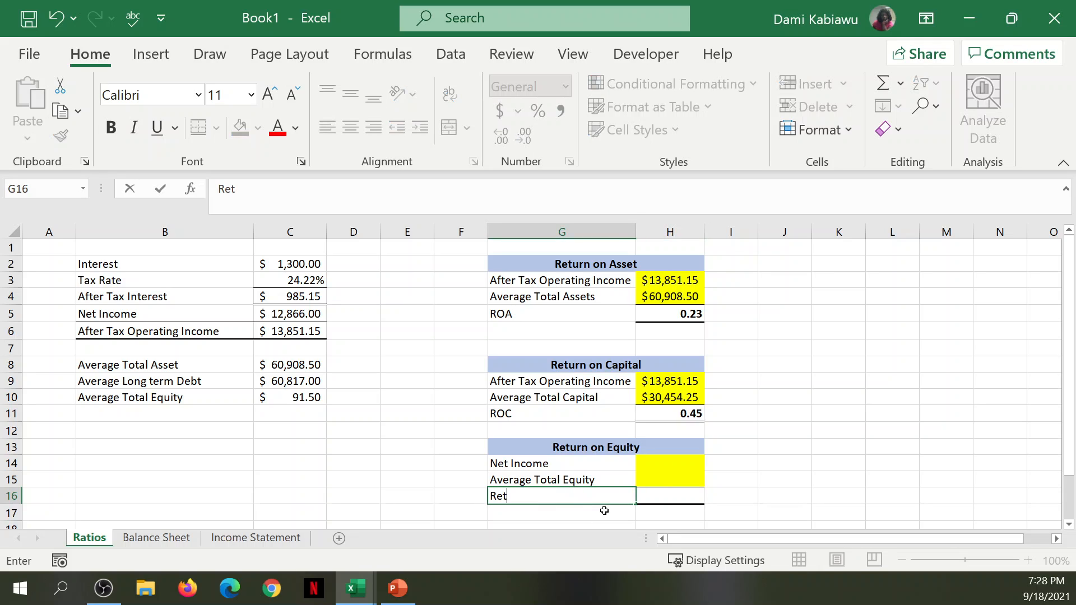
type("urn on Equity")
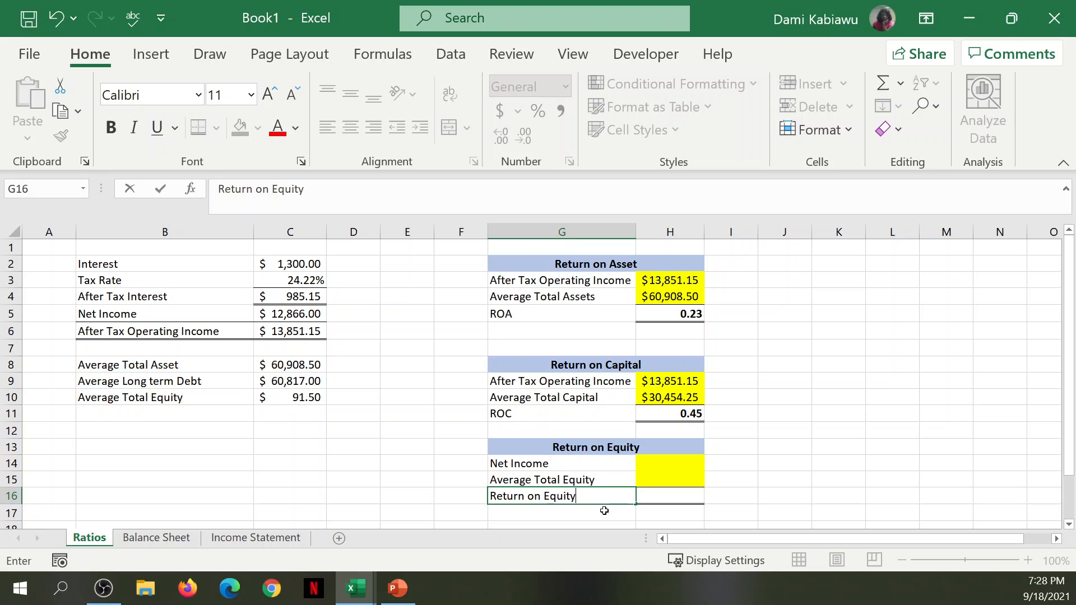
key("Tab")
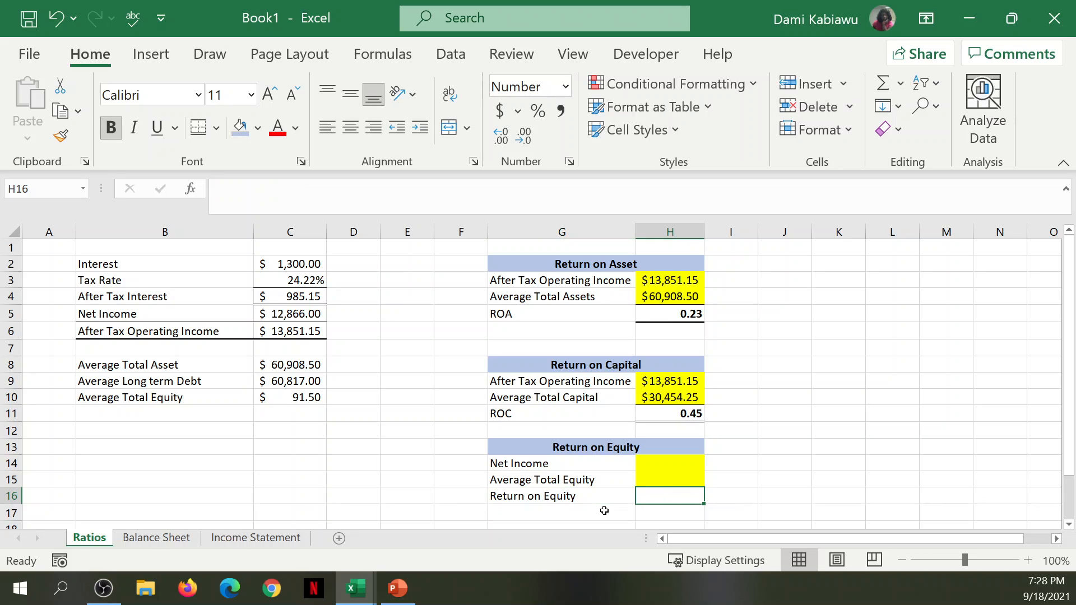
type("=")
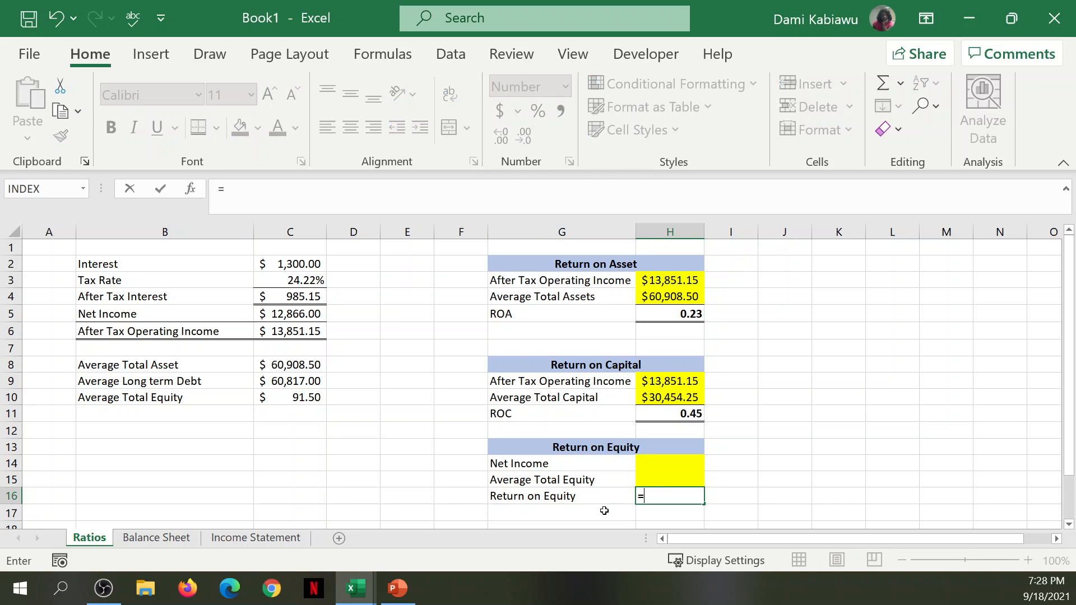
key("BackSpace")
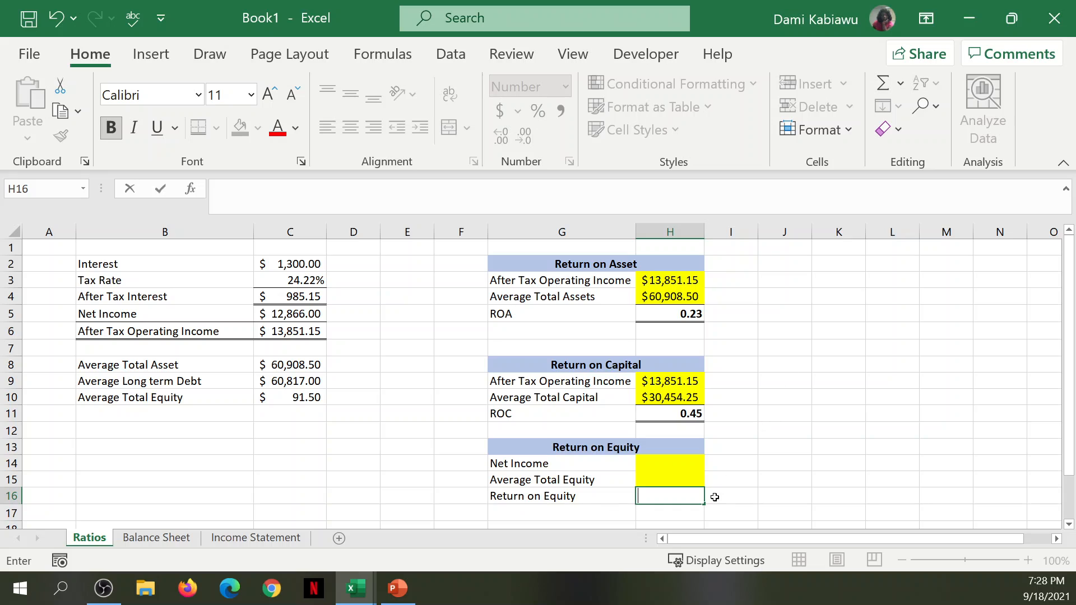
Step: Link the Net Income cell H14 to C5 and the Average Total Equity cell H15 to C10
left_click(664, 460)
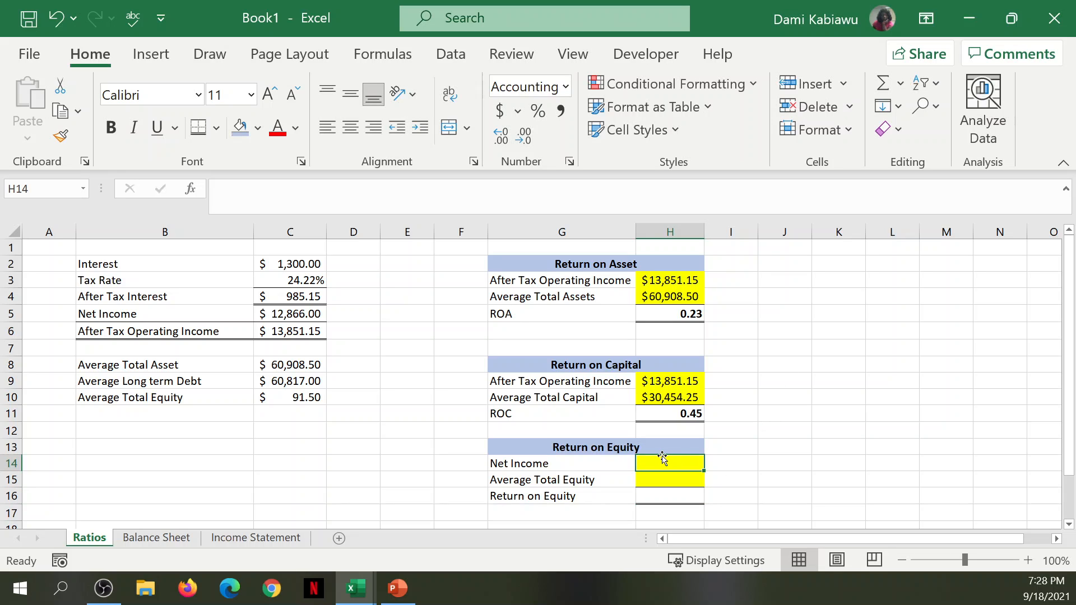
type("=")
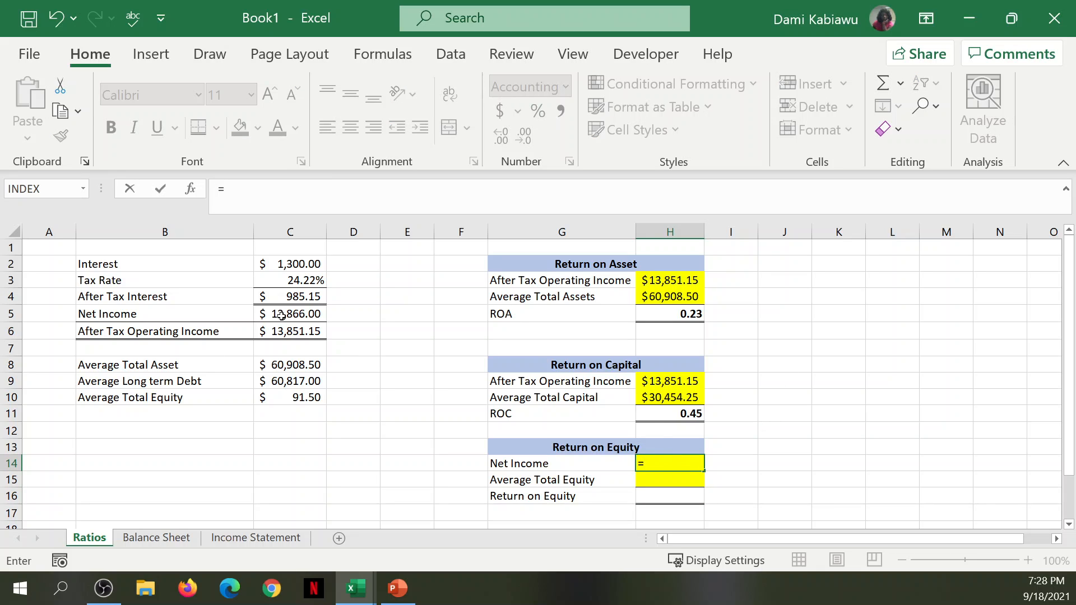
left_click(288, 311)
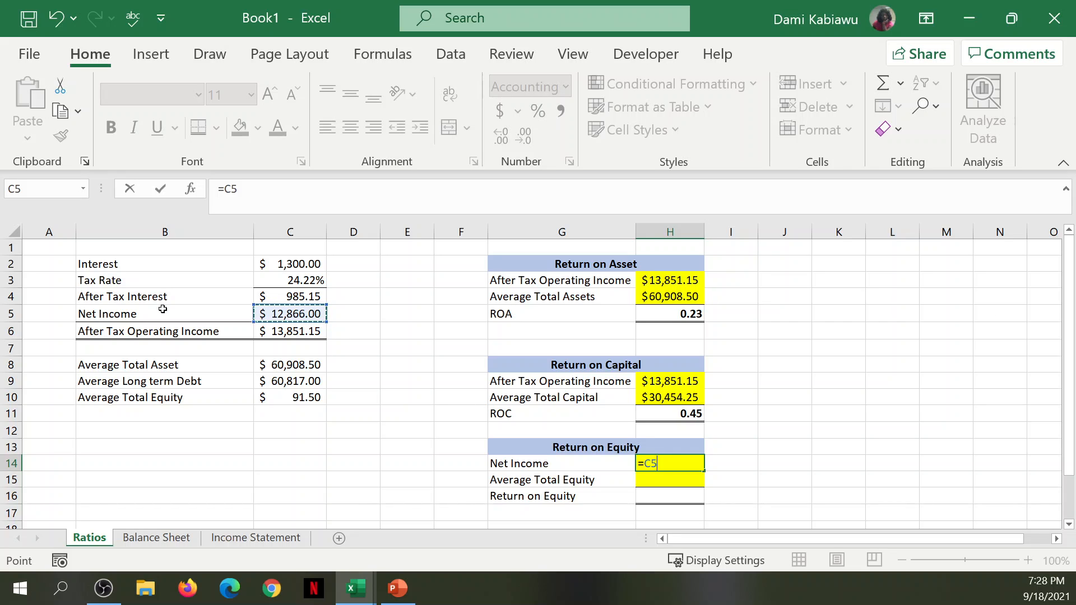
key("Return")
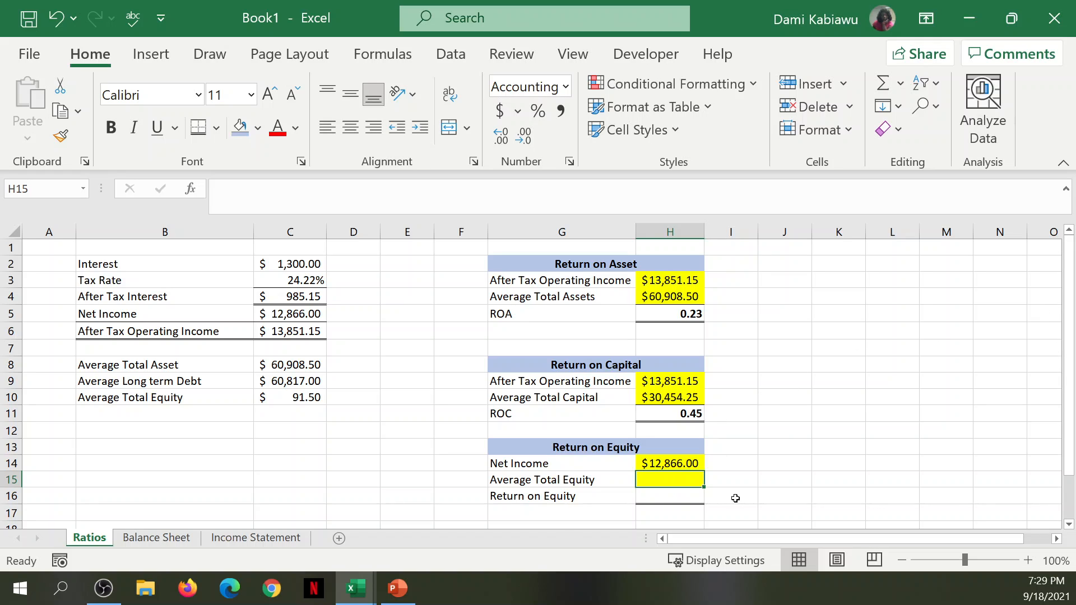
type("=")
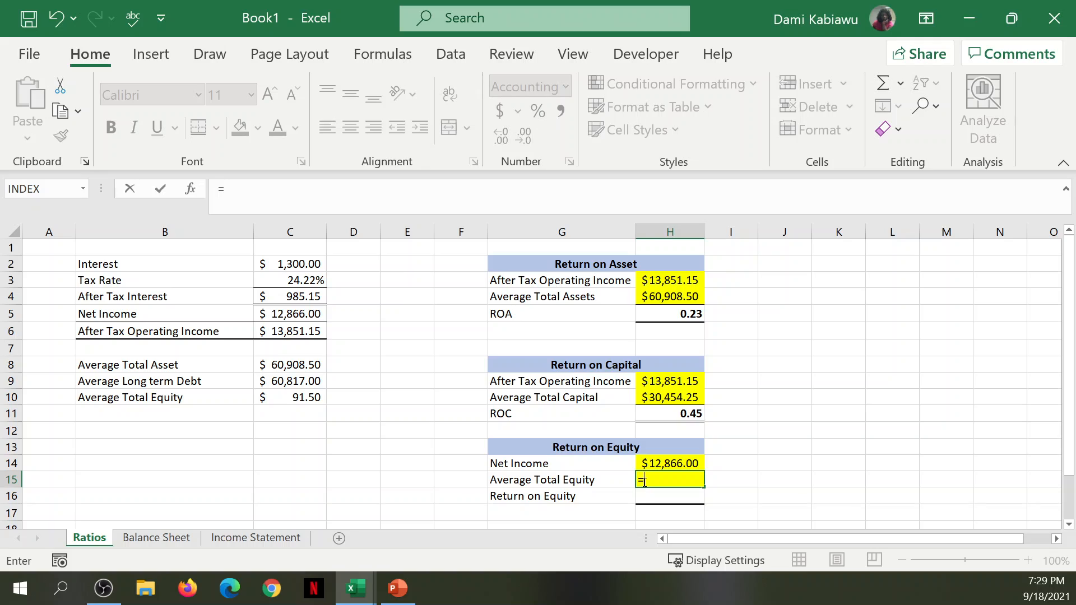
left_click(272, 398)
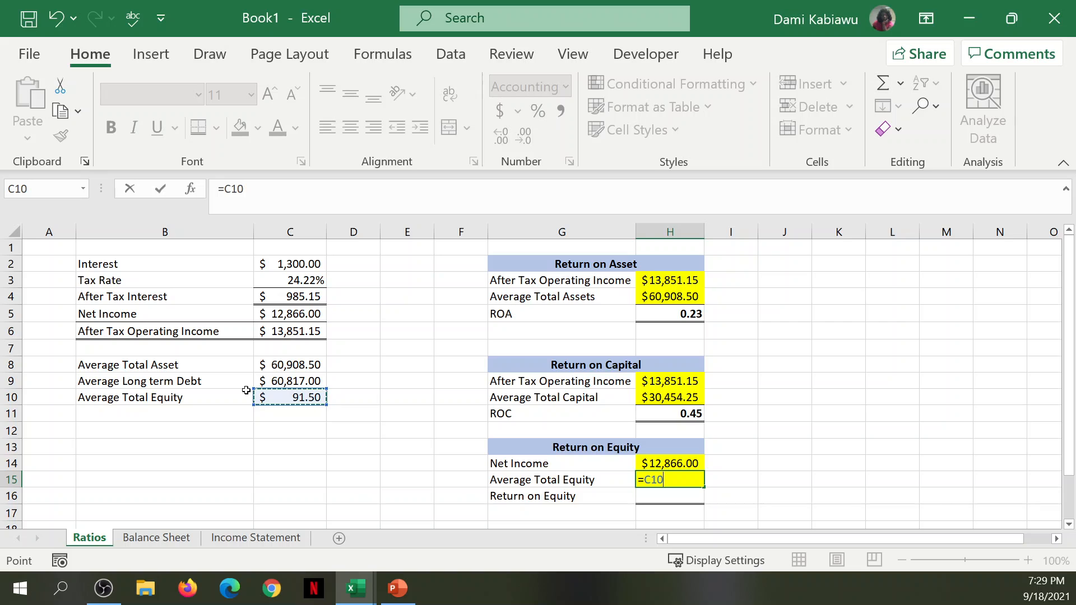
key("Return")
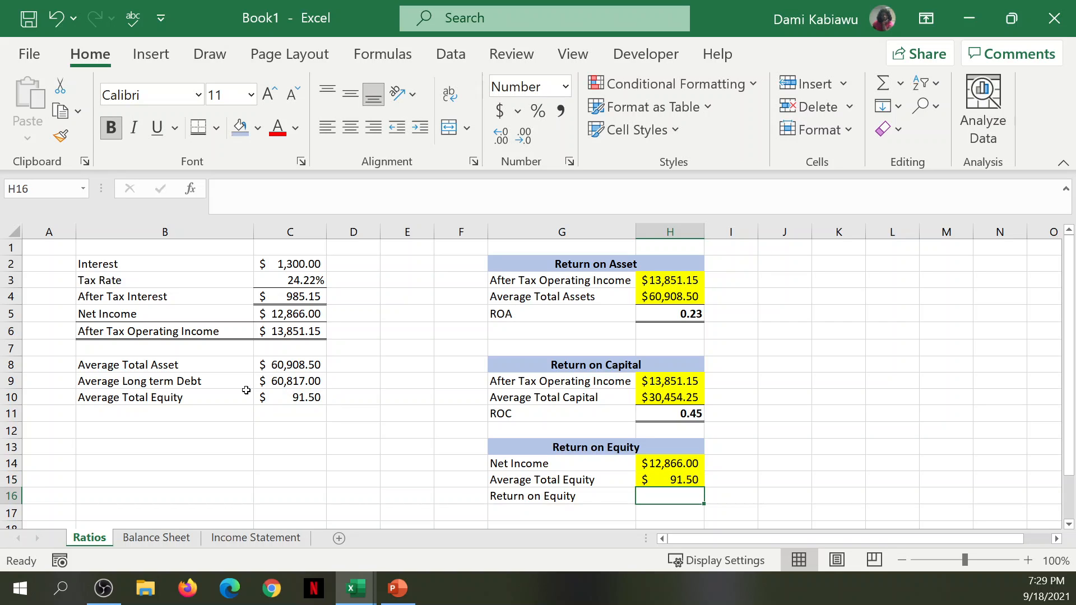
Step: Calculate Return on Equity in H16 by dividing net income by average total equity with =H14/H15
type("=")
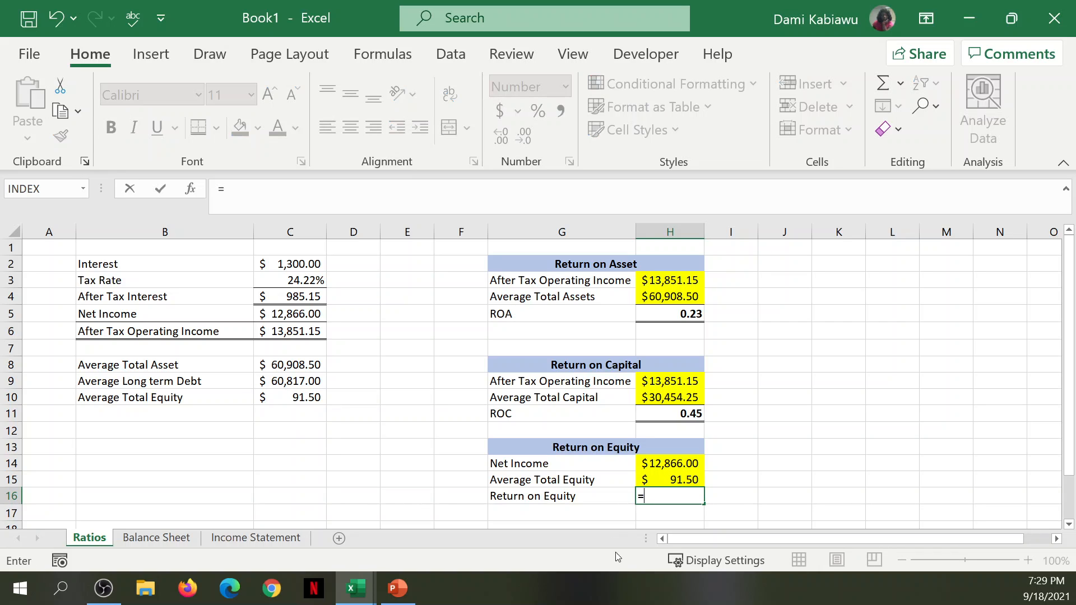
left_click(687, 464)
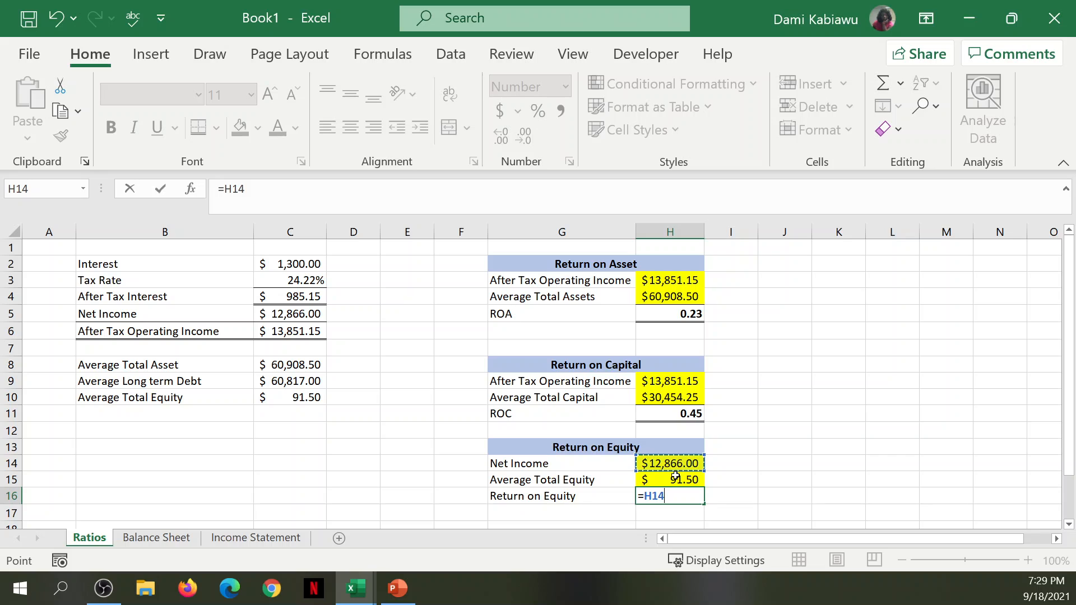
type("/")
left_click(678, 477)
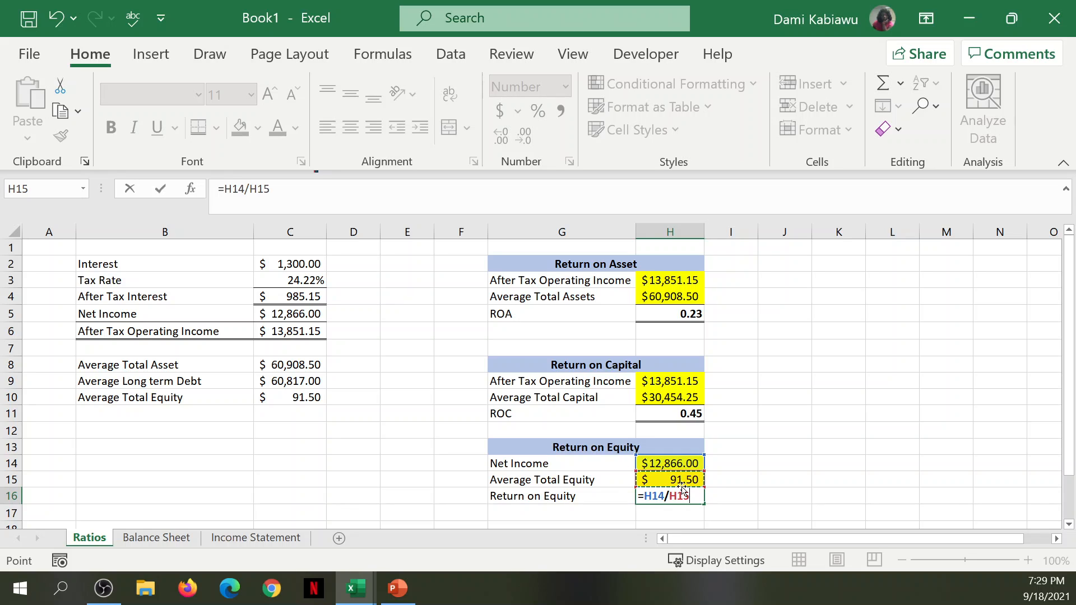
key("Return")
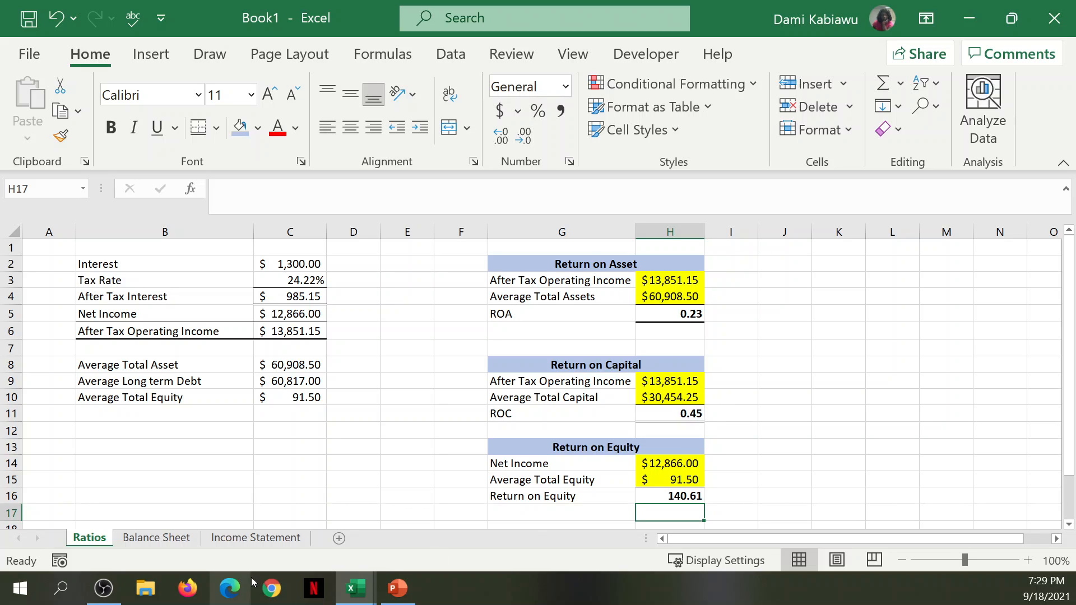
Step: Switch to the PowerPoint presentation and review the formulas for the performance, efficiency, leverage and liquidity measures on slide 29, then return to the Book1 workbook
left_click(397, 588)
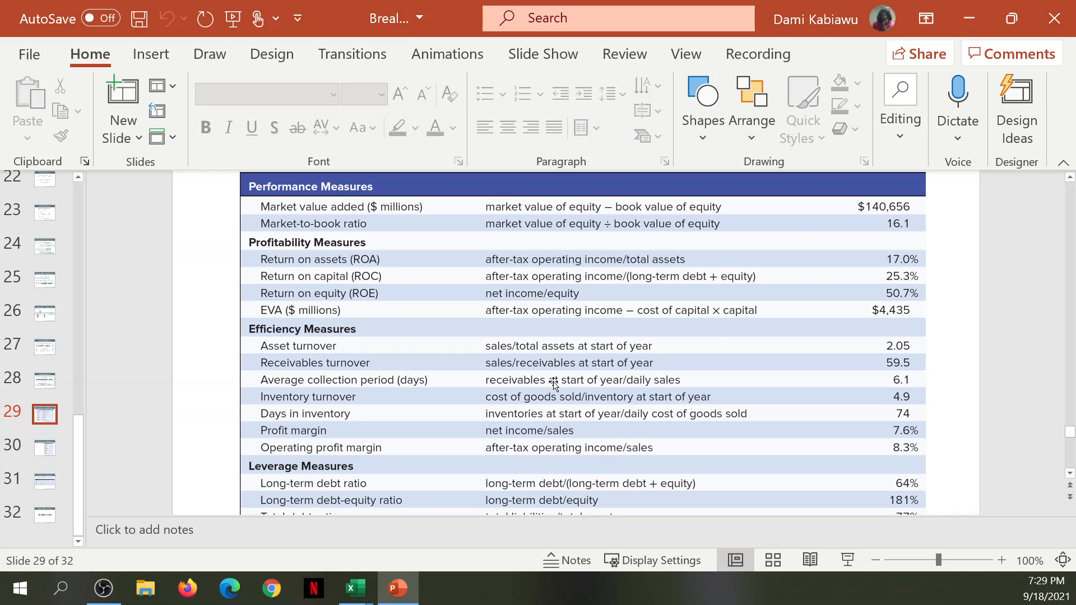
scroll(553, 386, "down", 1)
scroll(553, 386, "down", 5)
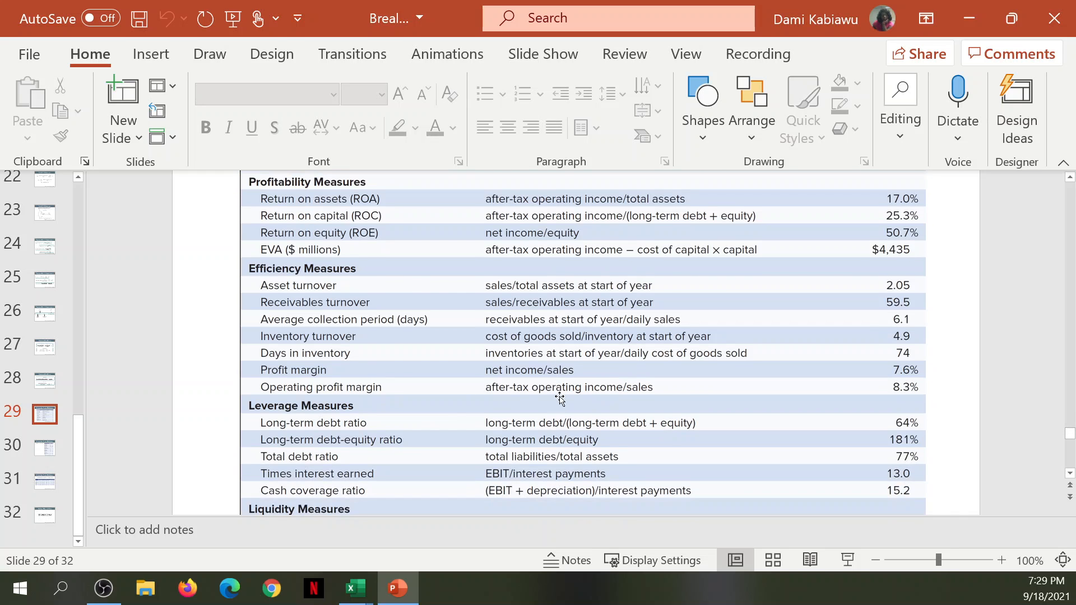
scroll(565, 382, "down", 1)
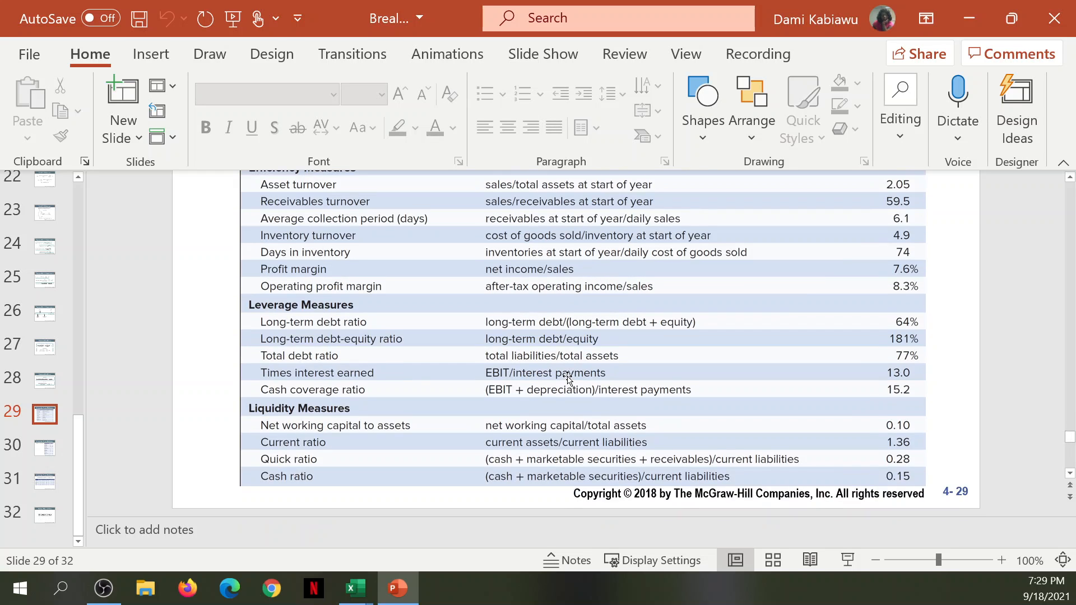
scroll(566, 383, "down", 1)
scroll(567, 383, "up", 1)
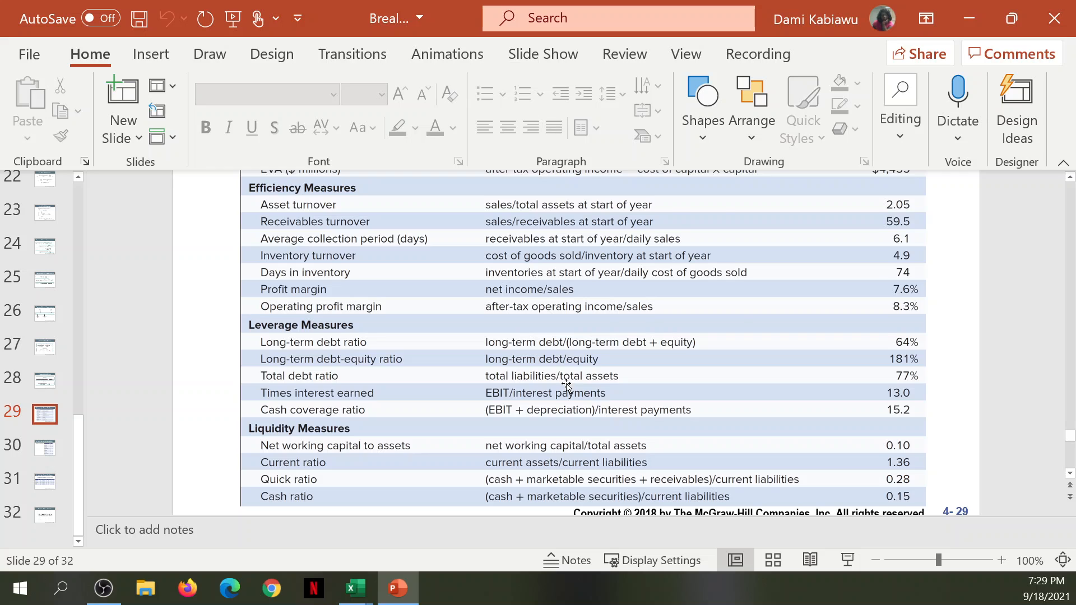
scroll(564, 378, "up", 3)
scroll(558, 373, "up", 1)
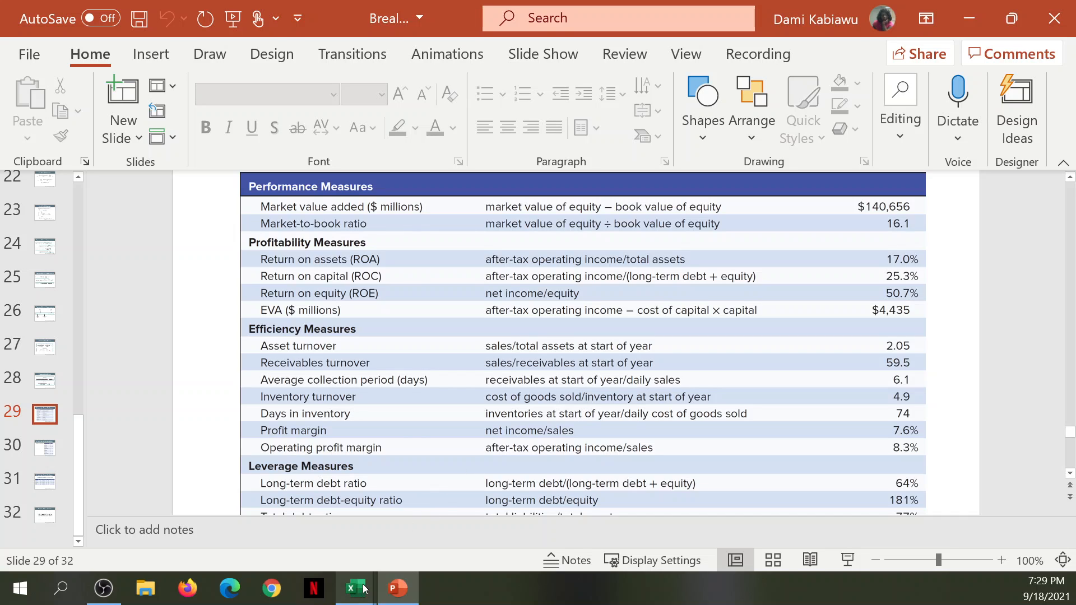
left_click(437, 513)
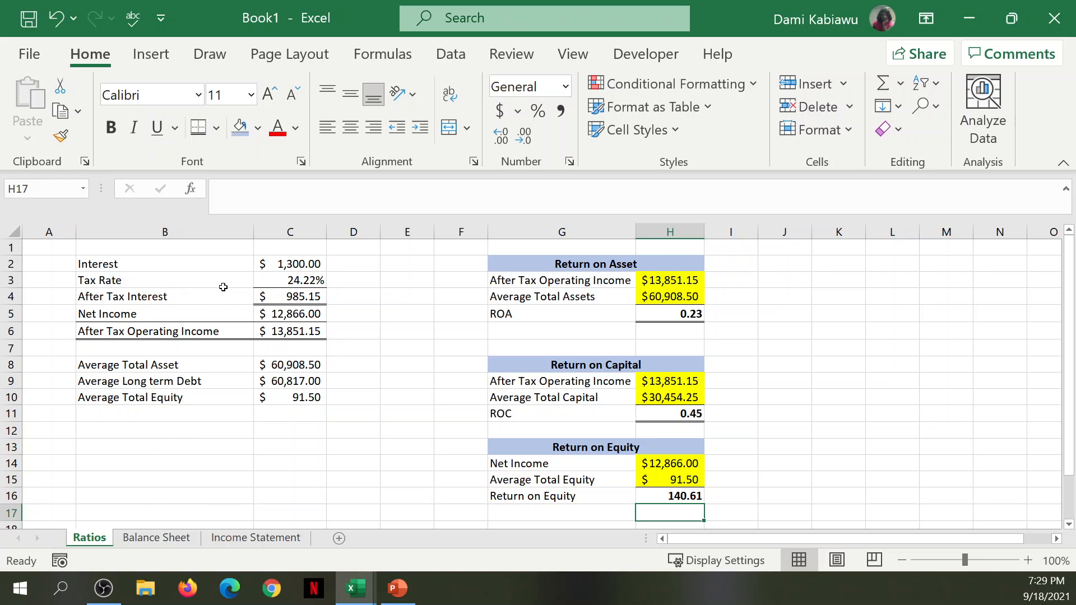
Step: Enter the title Intermediate Calculations in B1 above the interest, tax and average balance figures
left_click_drag(290, 264, 295, 415)
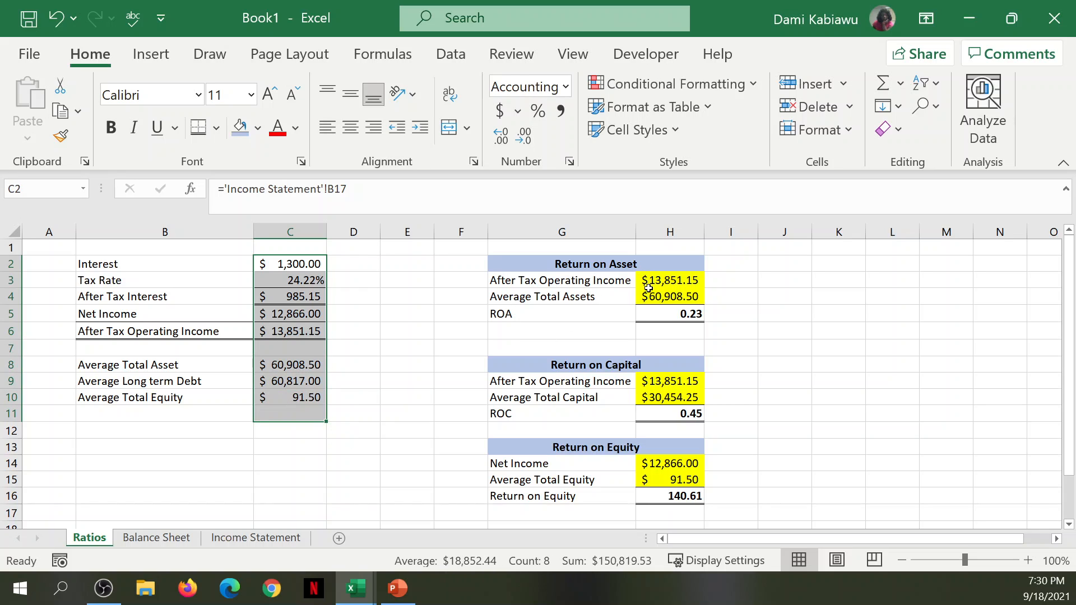
left_click(112, 249)
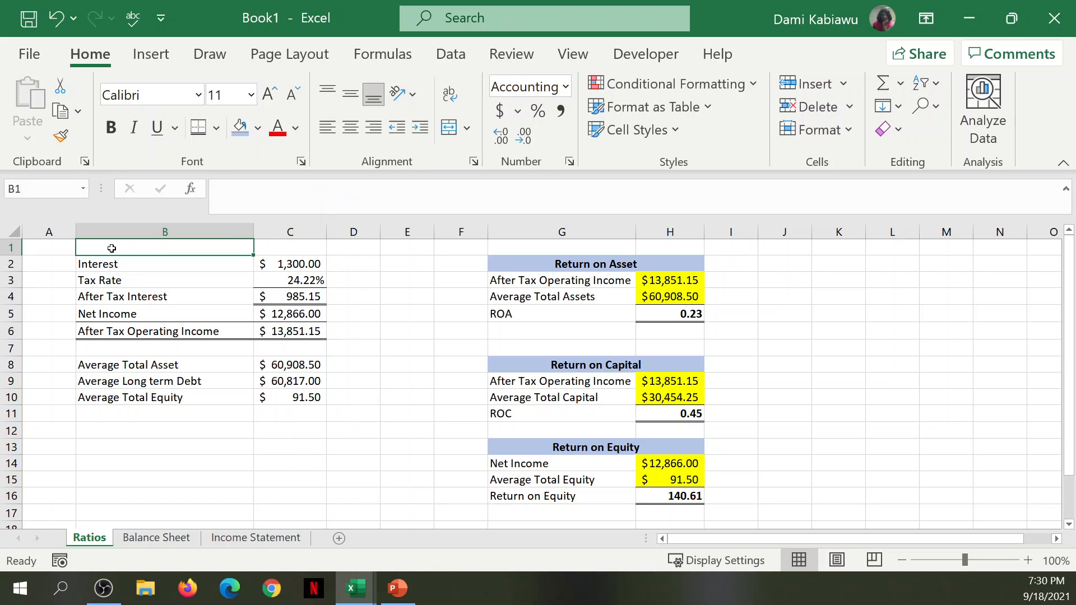
left_click_drag(143, 241, 240, 246)
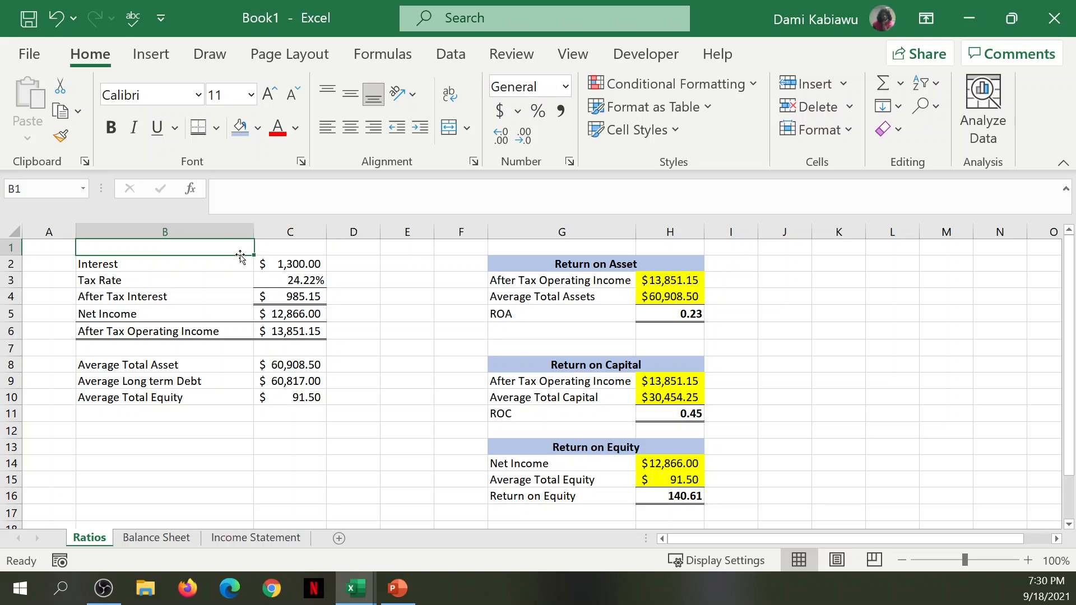
type("I")
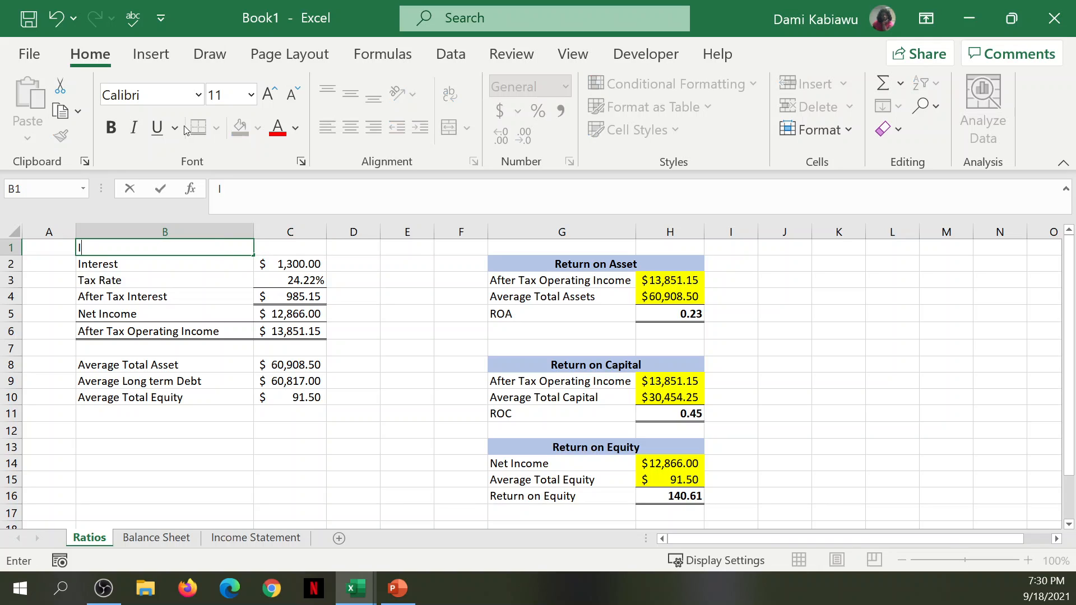
type("ntermediate Calculations")
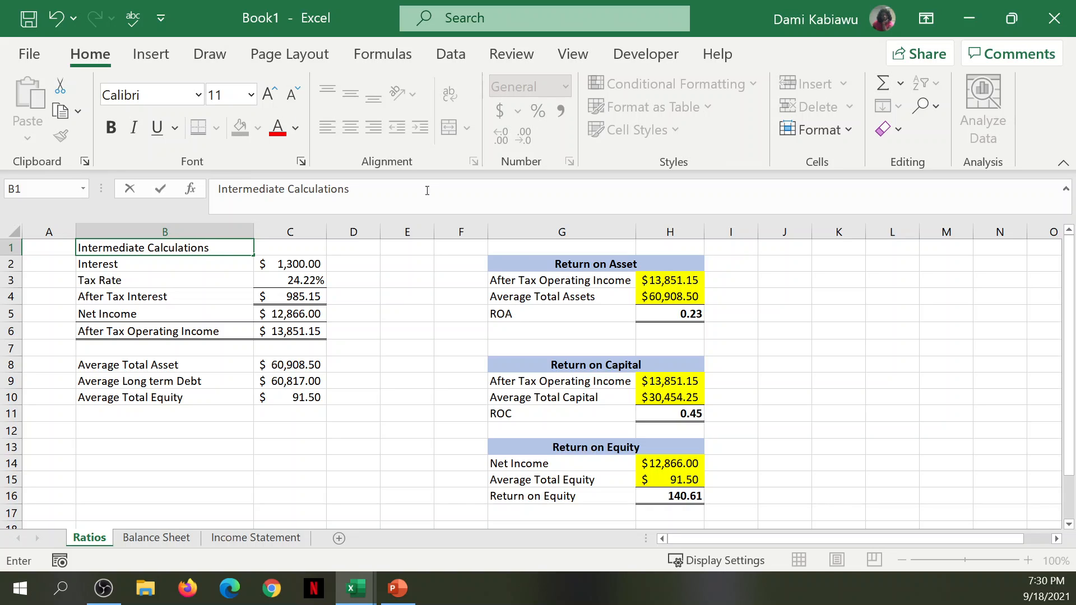
Step: Copy the merged header formatting of Return on Asset in G2 onto the Intermediate Calculations title across B1:C1
left_click(620, 266)
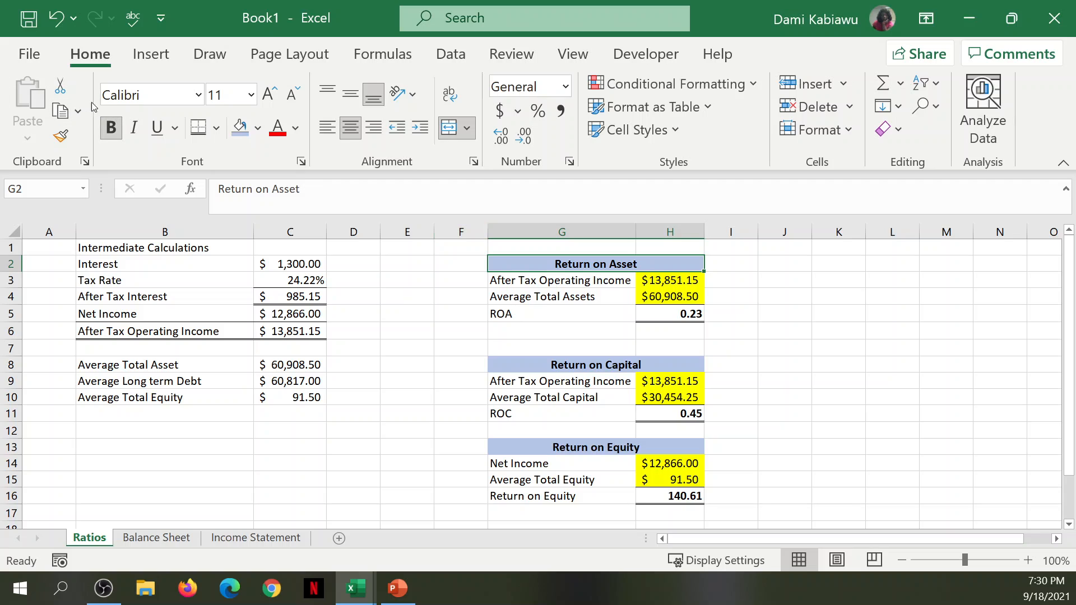
left_click(60, 135)
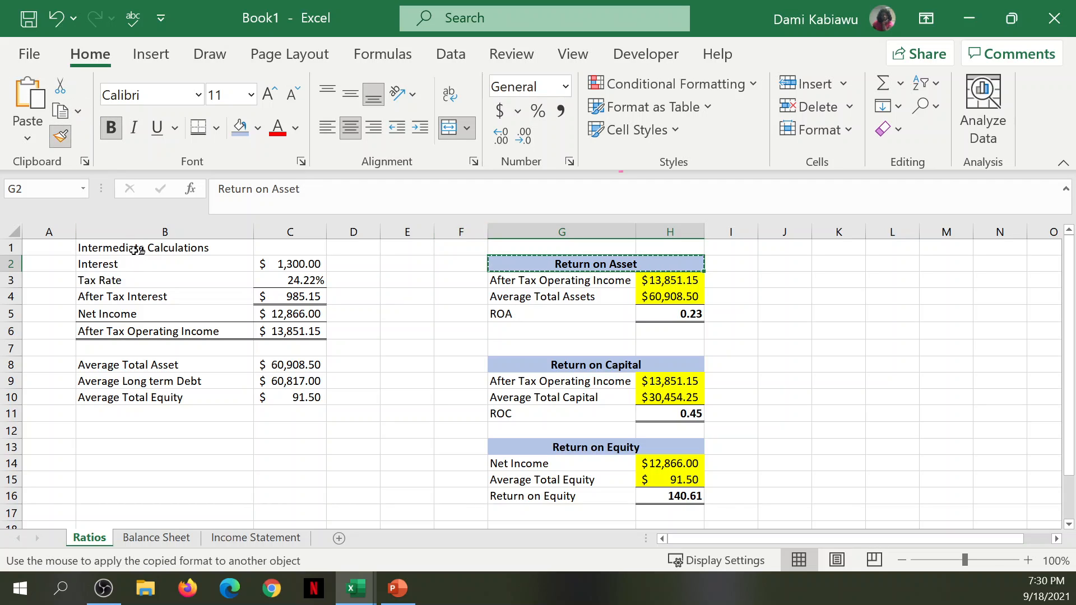
left_click_drag(136, 247, 293, 248)
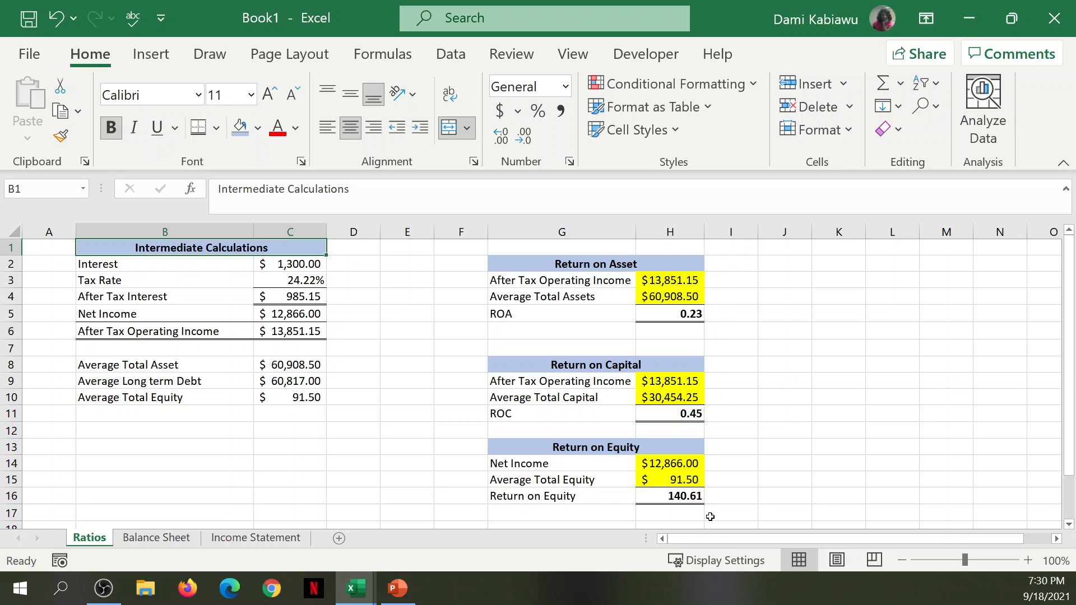
scroll(722, 499, "down", 6)
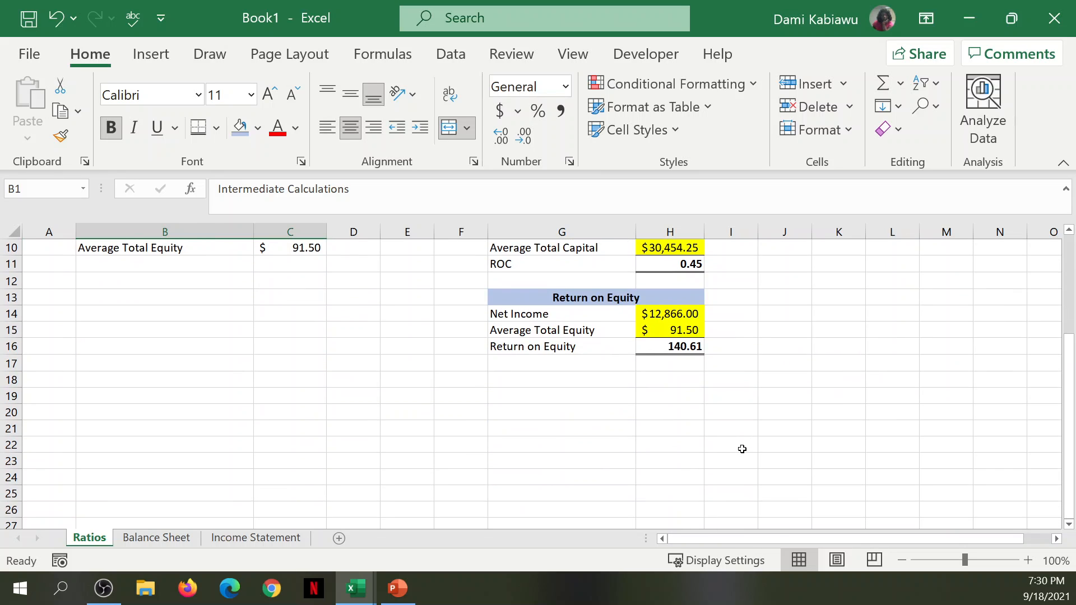
scroll(739, 446, "down", 1)
scroll(731, 440, "up", 7)
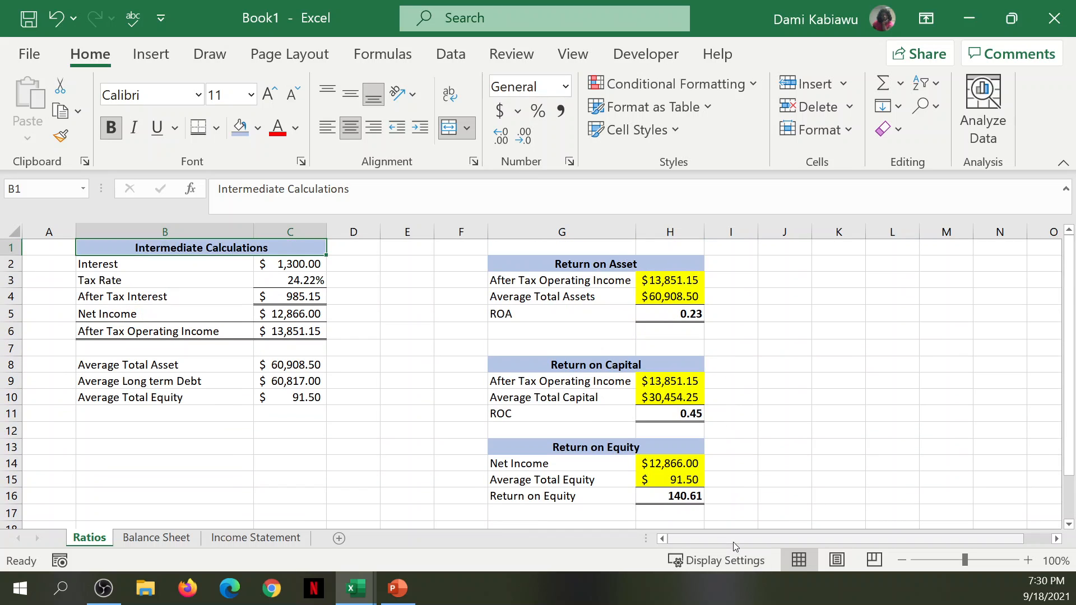
left_click_drag(734, 540, 873, 536)
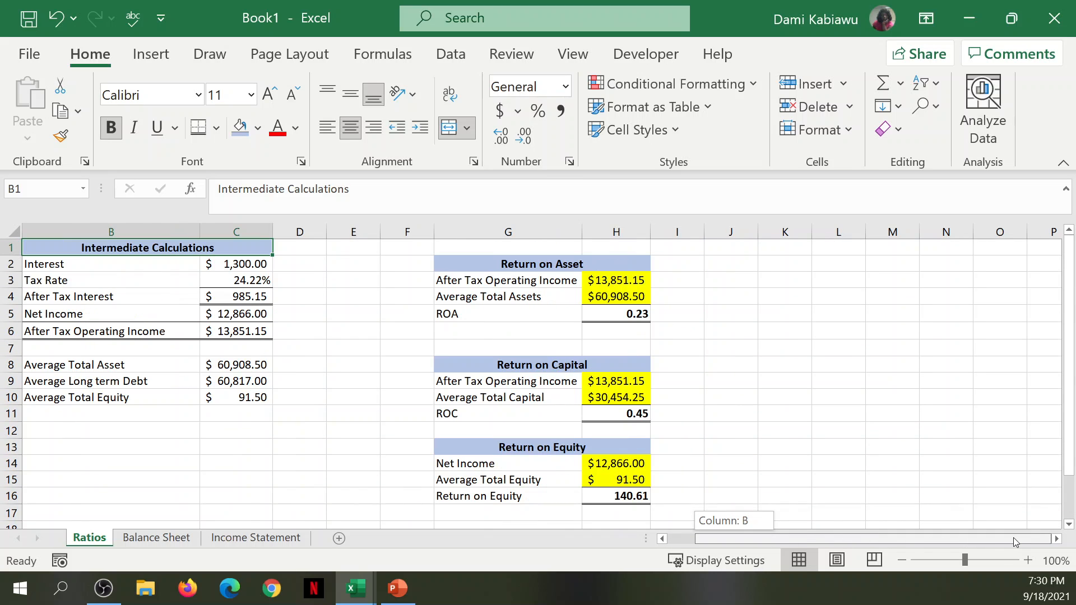
left_click_drag(1013, 536, 1042, 539)
left_click(1054, 539)
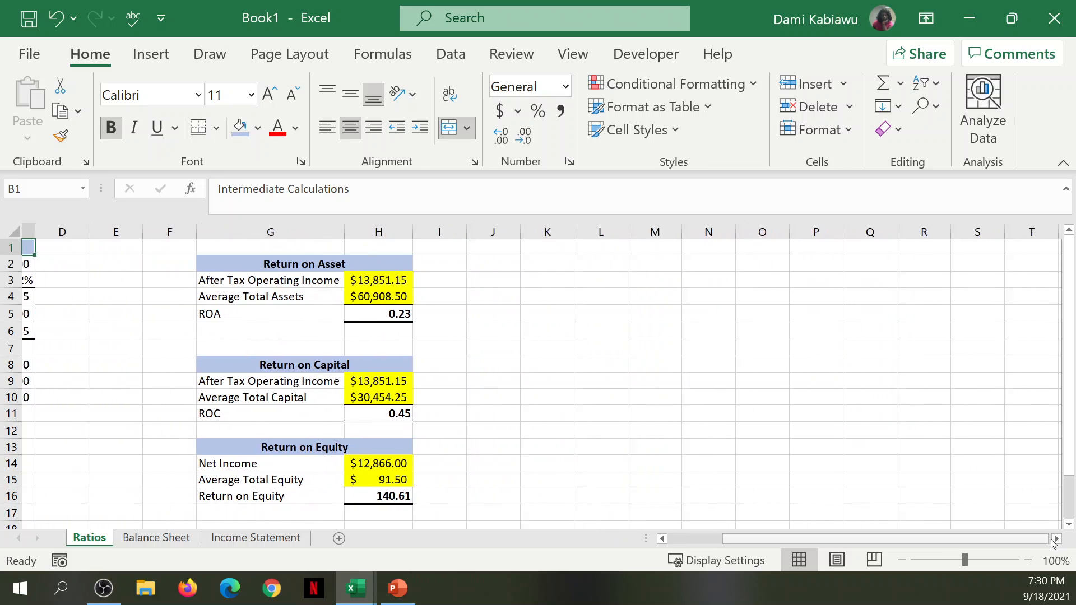
left_click_drag(1010, 540, 633, 524)
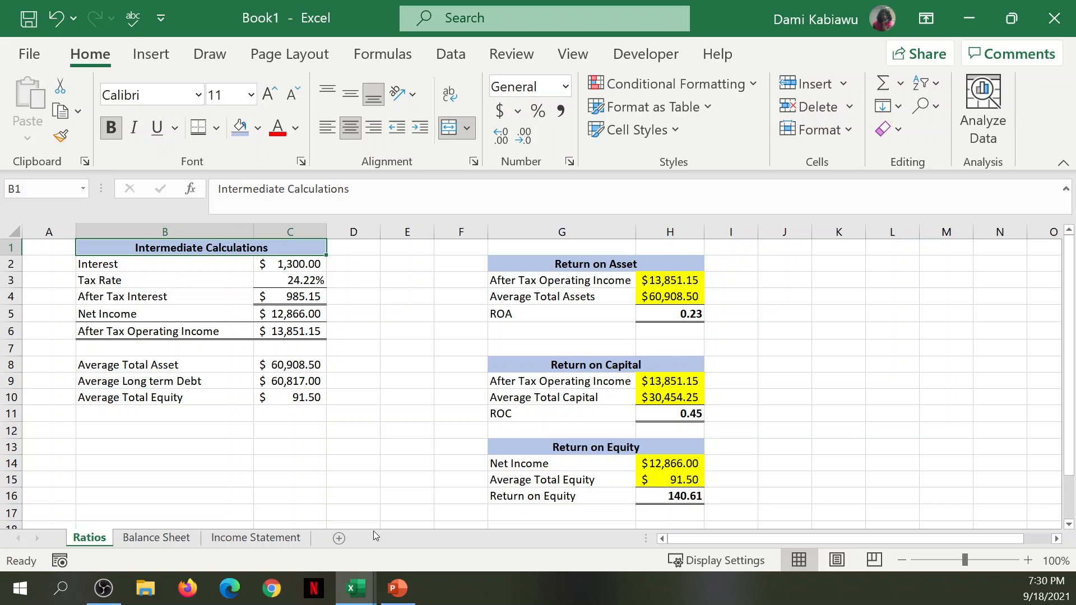
Step: Switch to the Home_Depot_2019_Financial_Statement_Ratio workbook and enable editing so it leaves Protected View
mouse_move(361, 581)
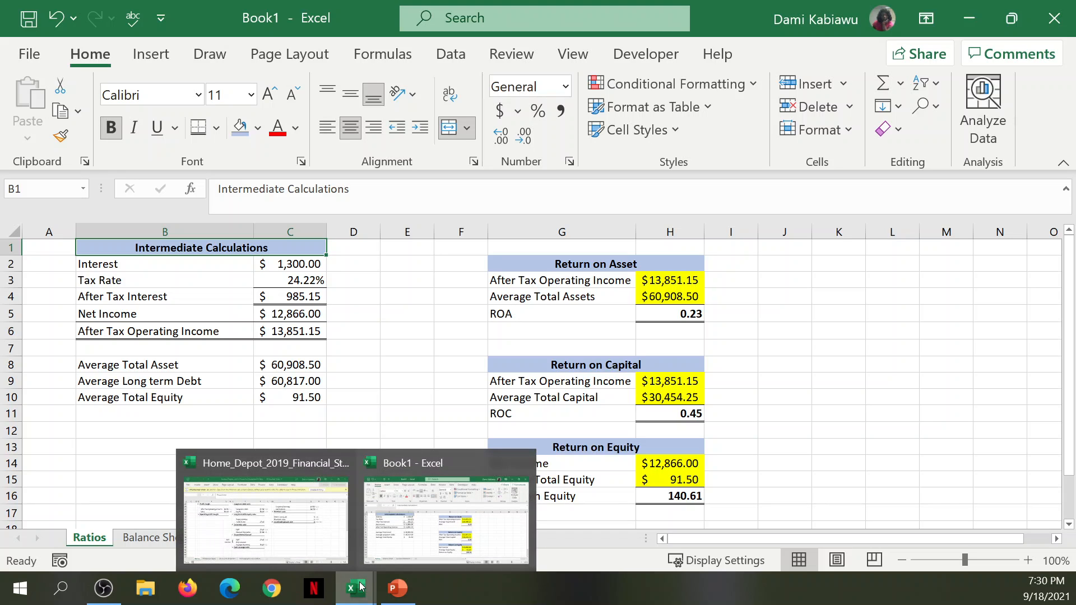
left_click(322, 540)
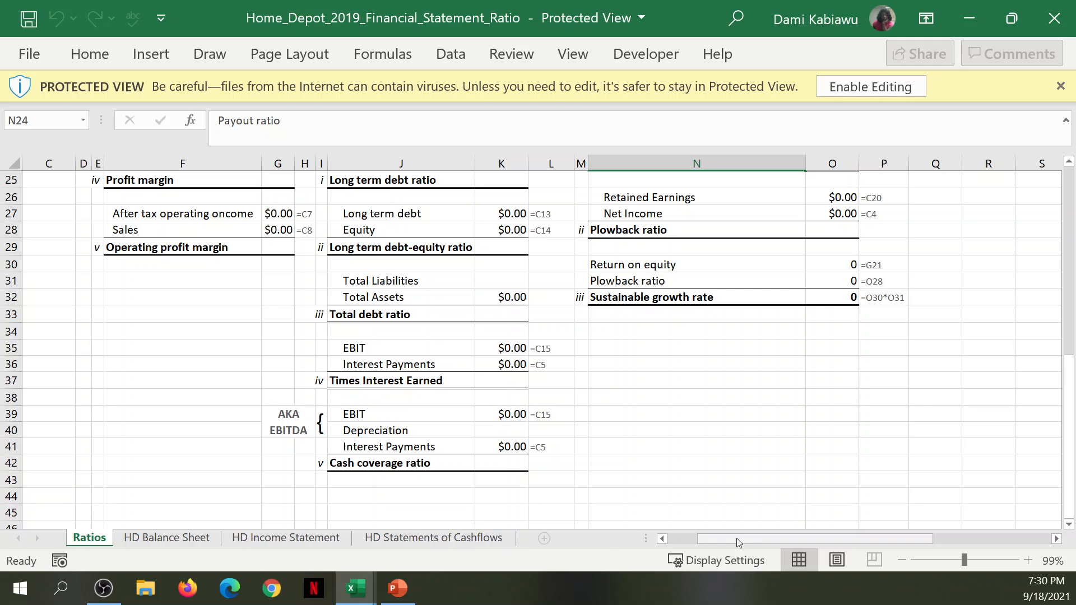
left_click_drag(738, 540, 662, 544)
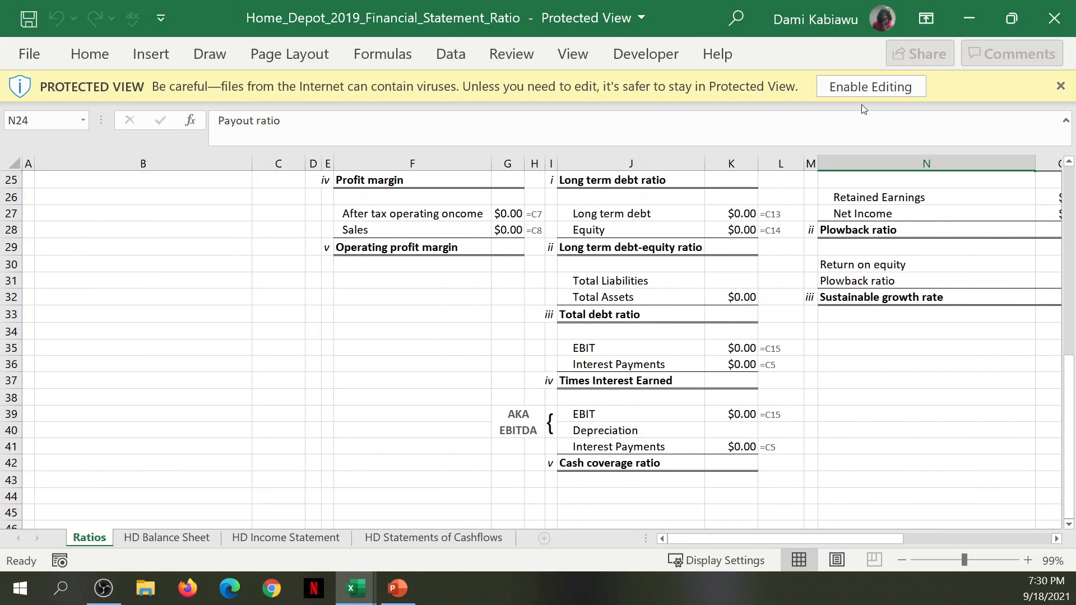
left_click(858, 88)
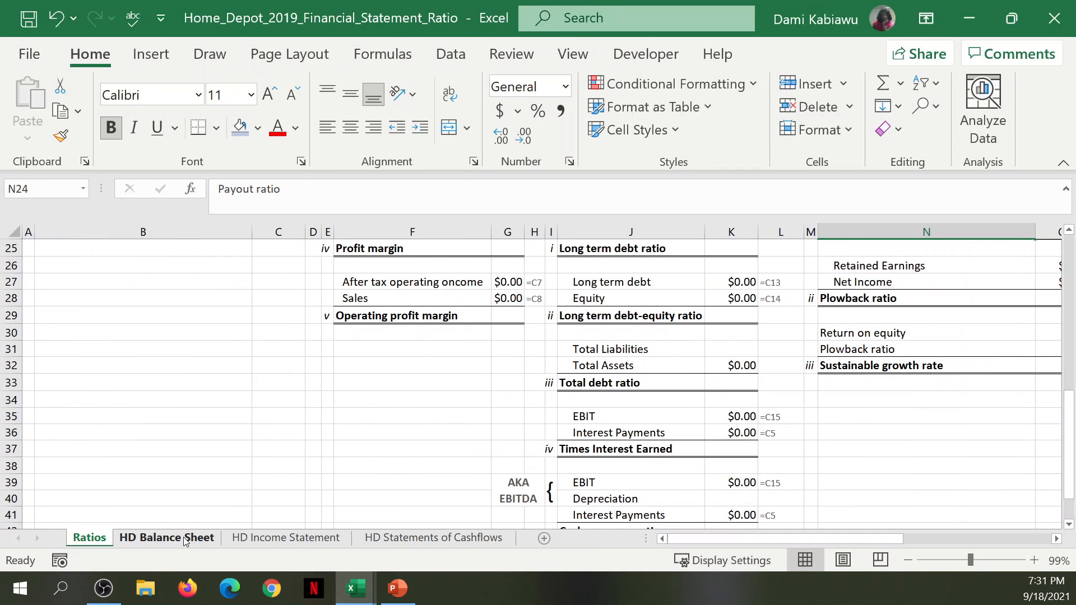
left_click(184, 526)
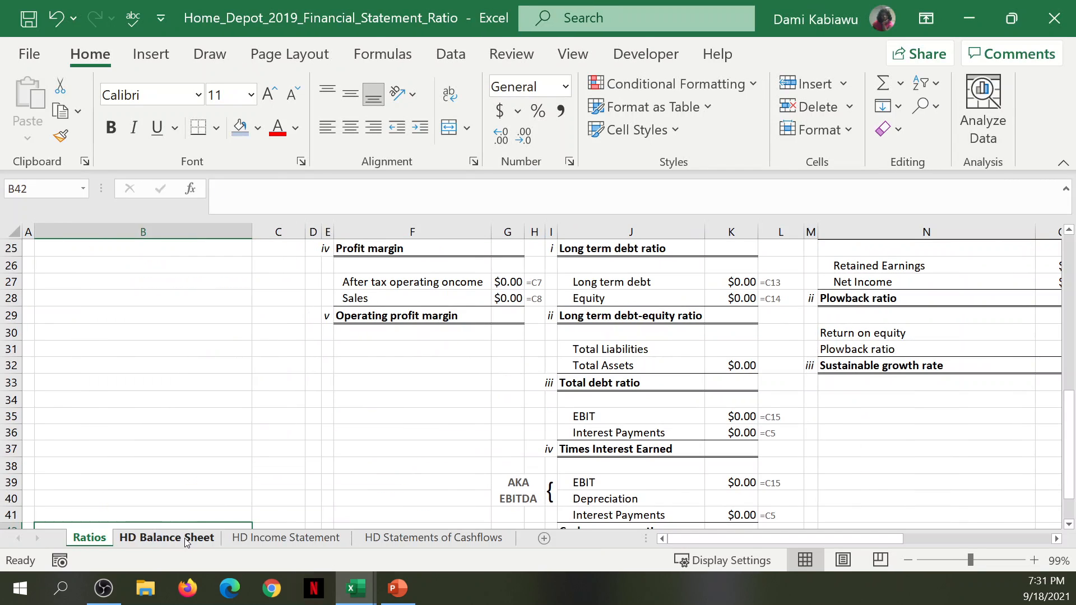
Step: Review the HD Balance Sheet and HD Income Statement sheets, as well as the input table and ratio sections on the Ratios sheet
left_click(187, 538)
scroll(704, 402, "up", 5)
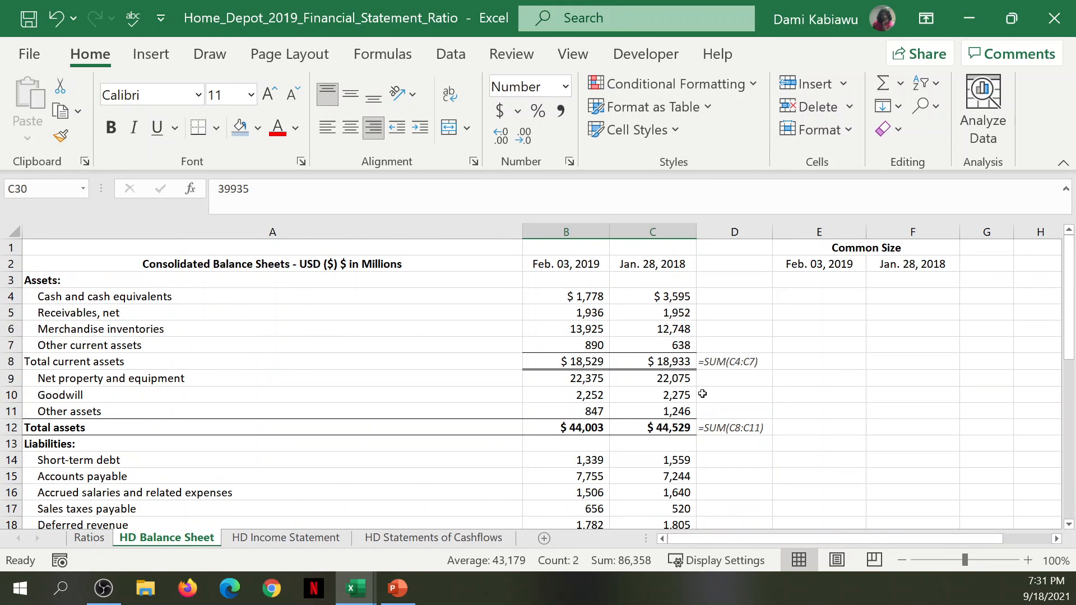
left_click(262, 539)
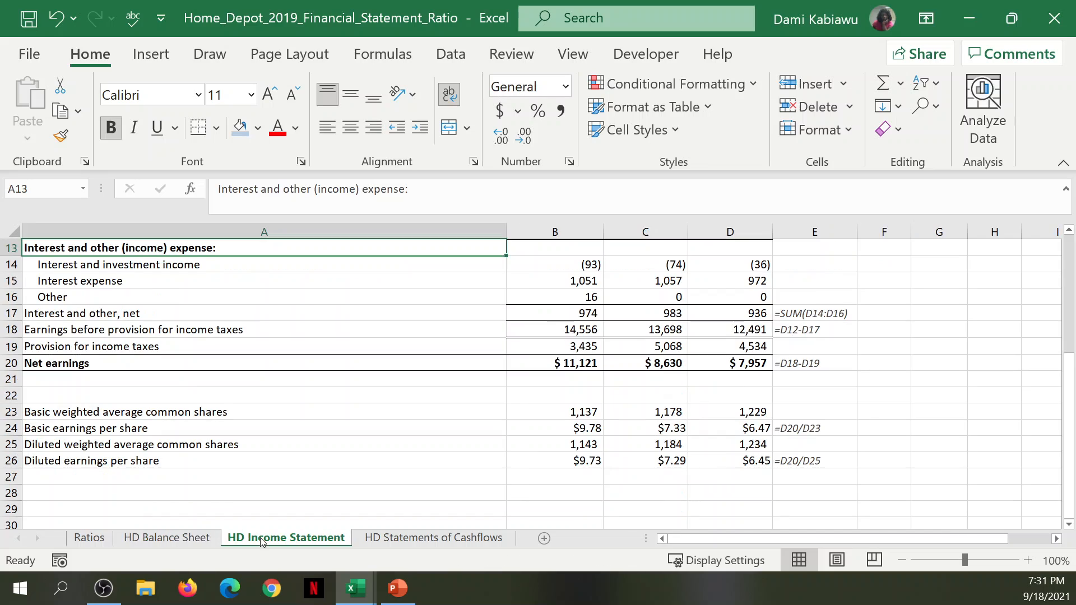
scroll(338, 460, "up", 4)
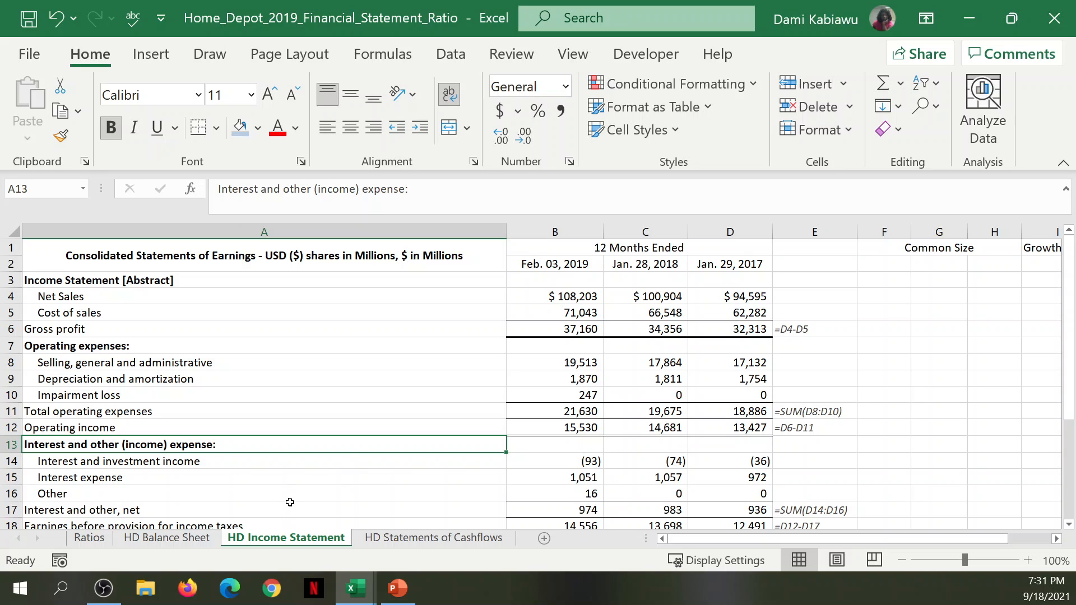
left_click(101, 541)
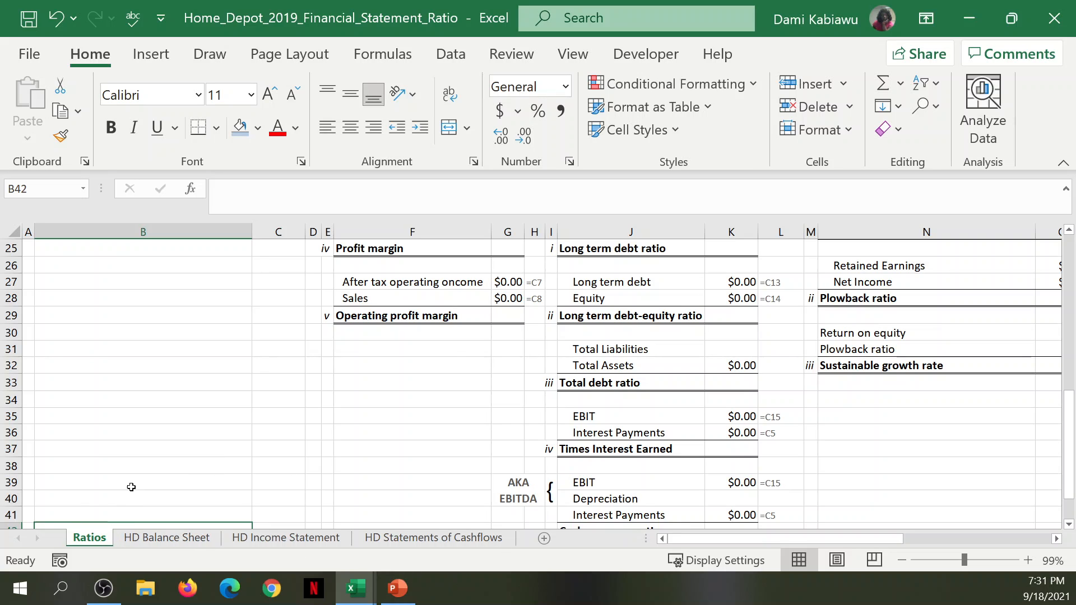
scroll(132, 486, "up", 8)
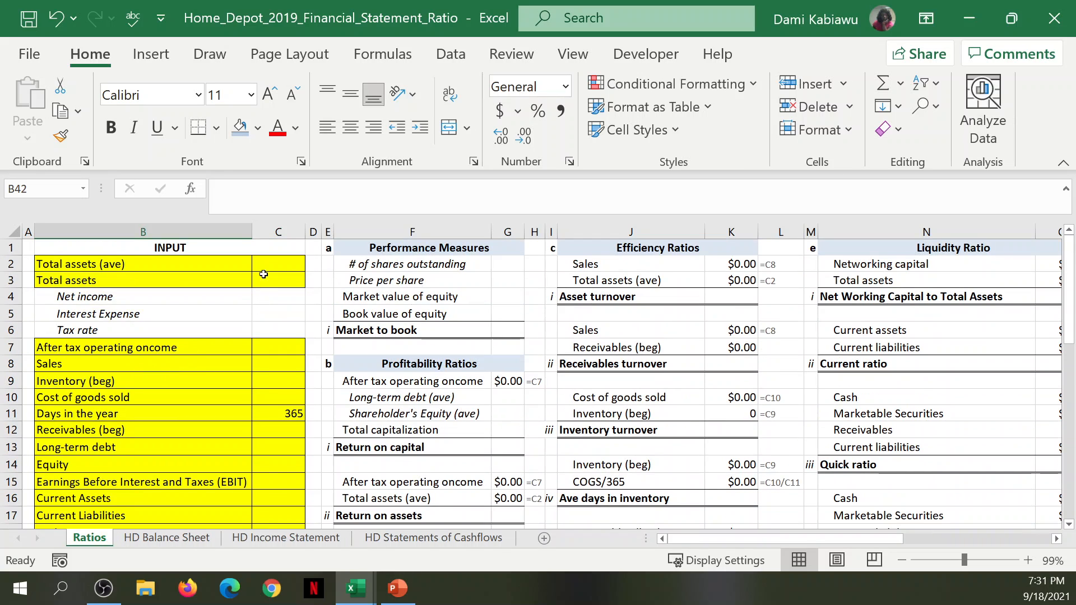
left_click(266, 266)
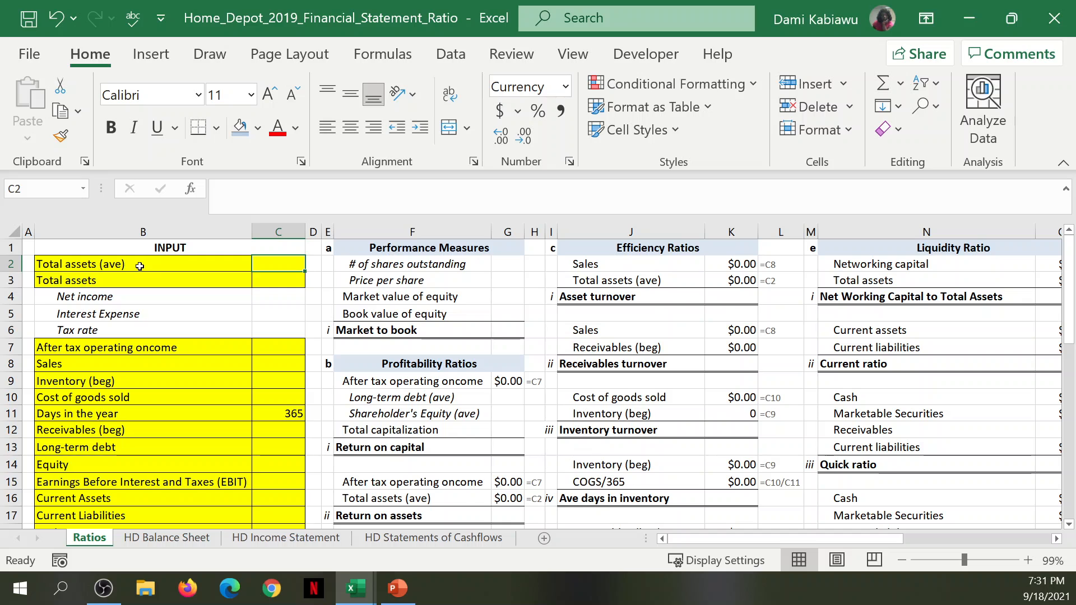
left_click_drag(139, 269, 288, 504)
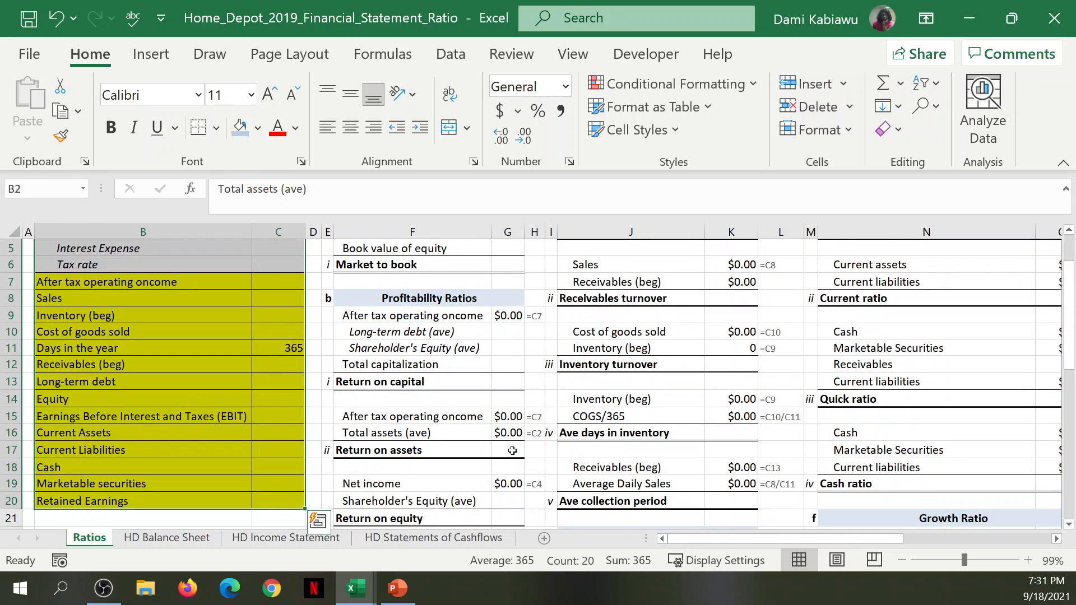
scroll(598, 422, "up", 2)
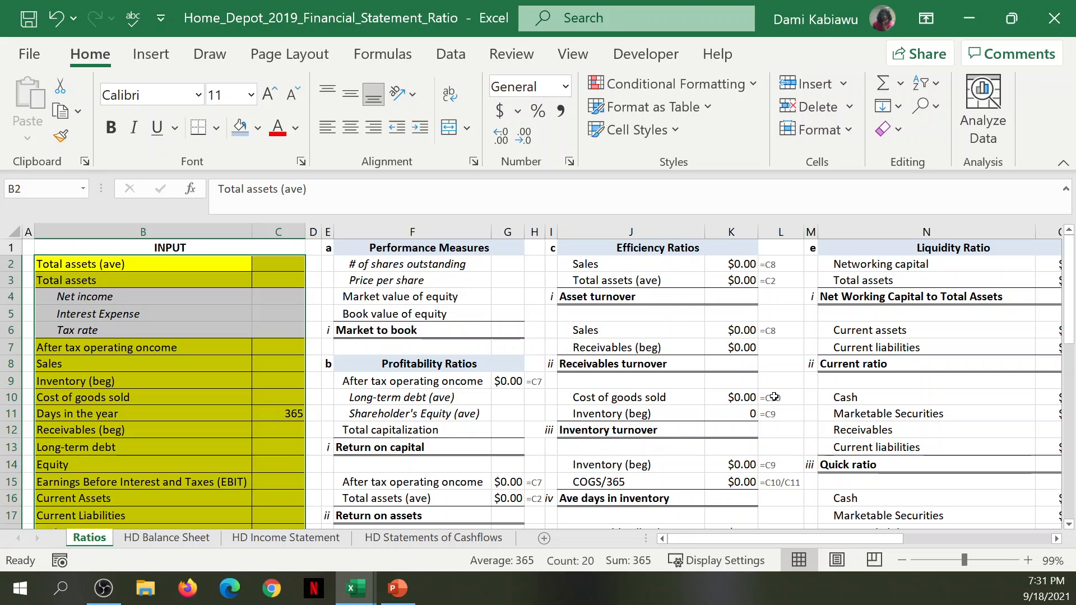
Step: Delete the HD Balance Sheet, HD Income Statement and HD Statements of Cashflows sheets together, leaving only the Ratios sheet
left_click(162, 538)
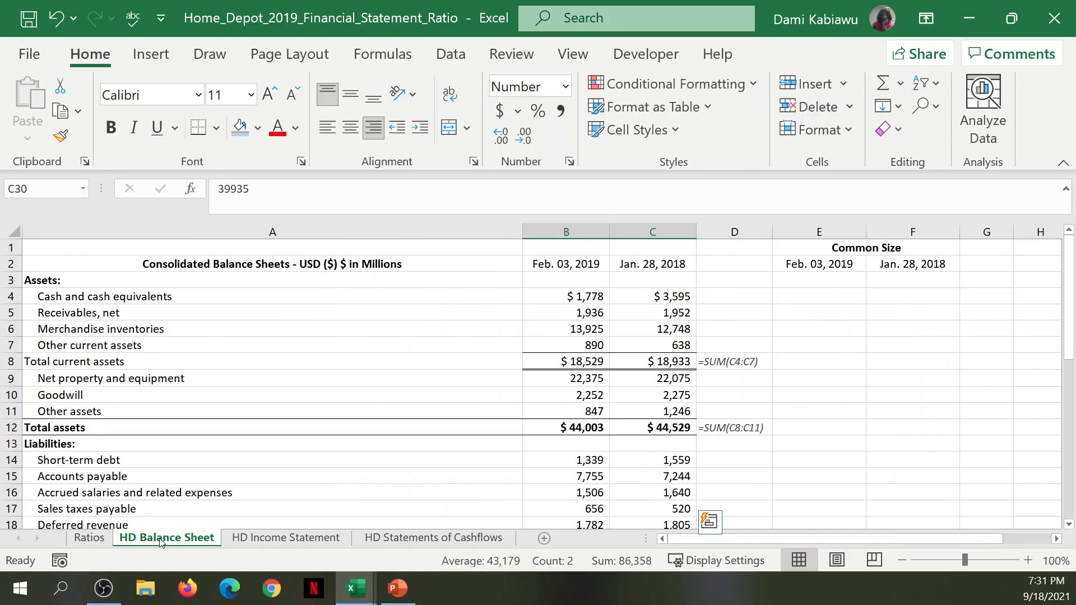
left_click(242, 542)
left_click(396, 543)
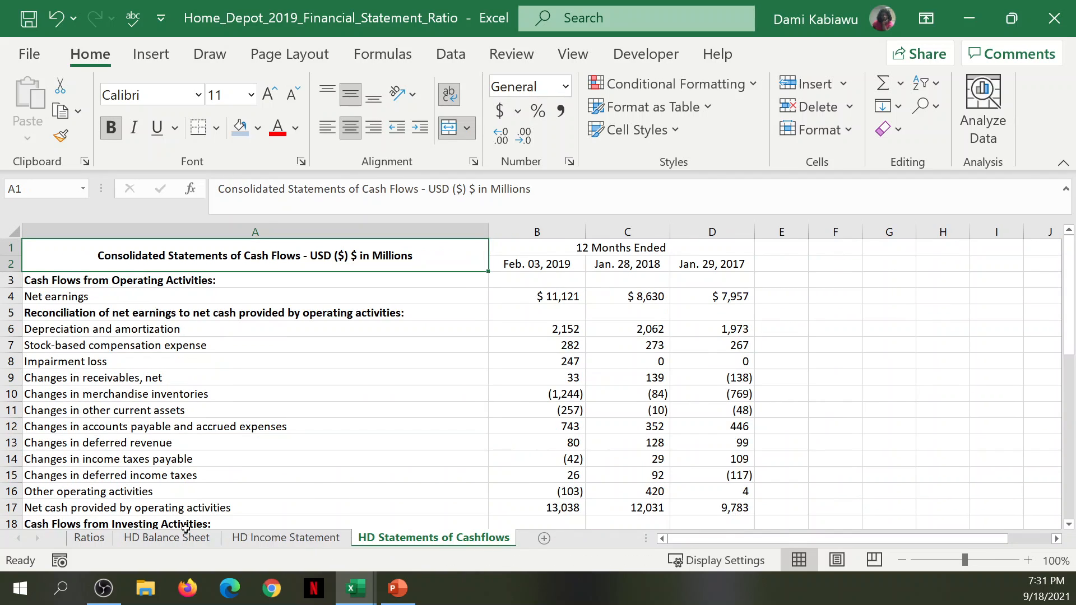
left_click(166, 539)
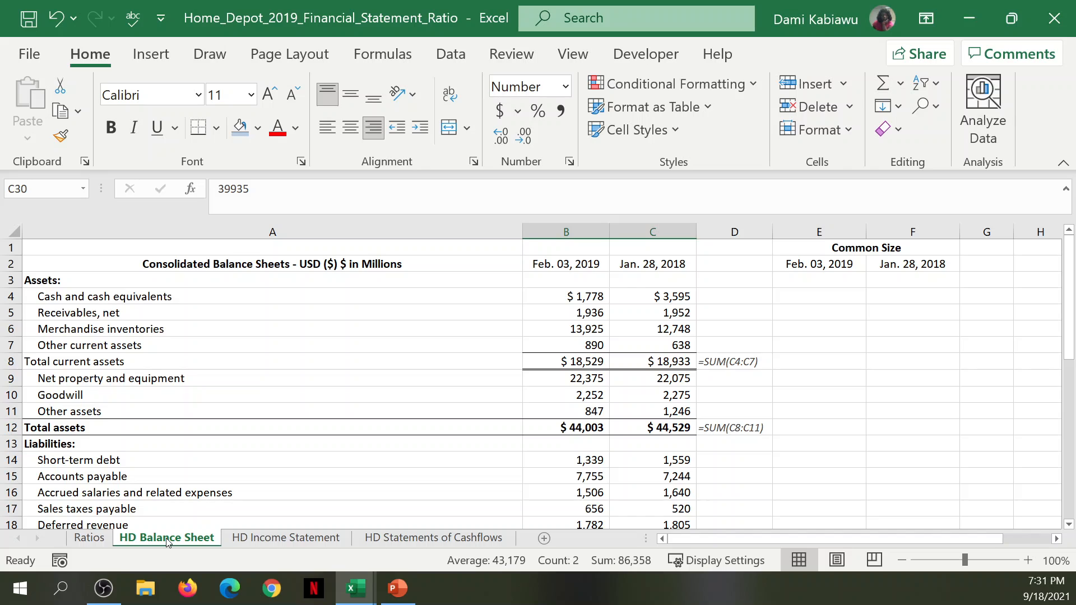
left_click(244, 540, "ctrl")
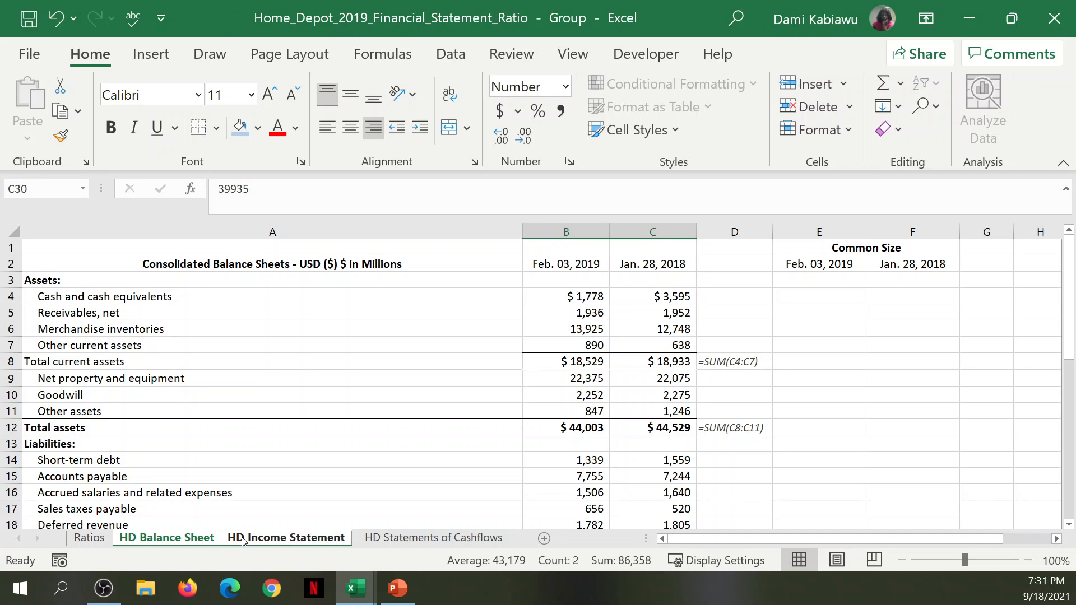
left_click(360, 541, "ctrl")
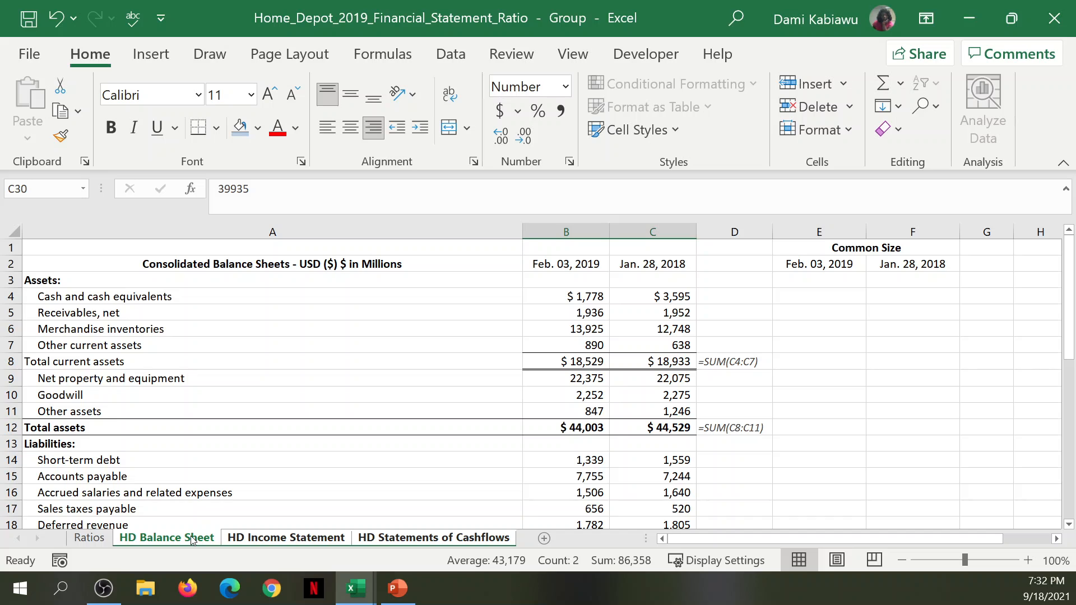
right_click(336, 541)
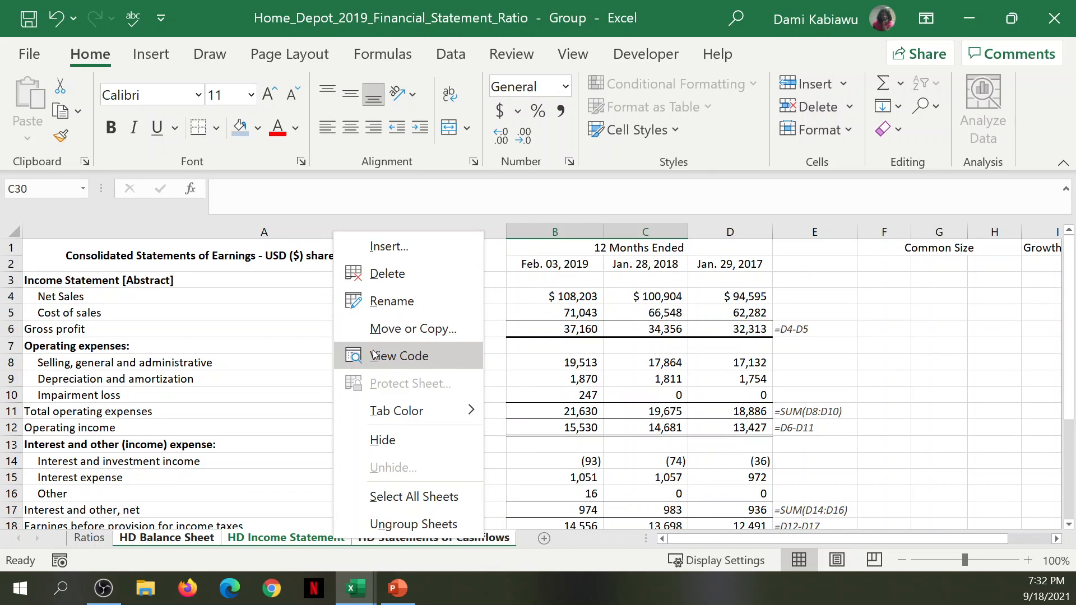
left_click(405, 271)
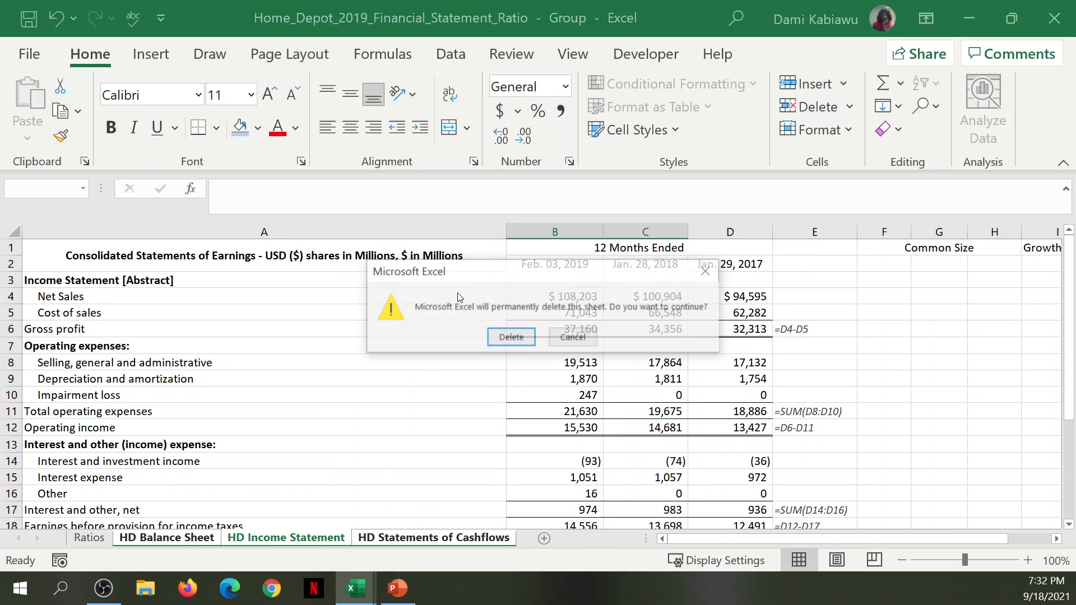
left_click(511, 337)
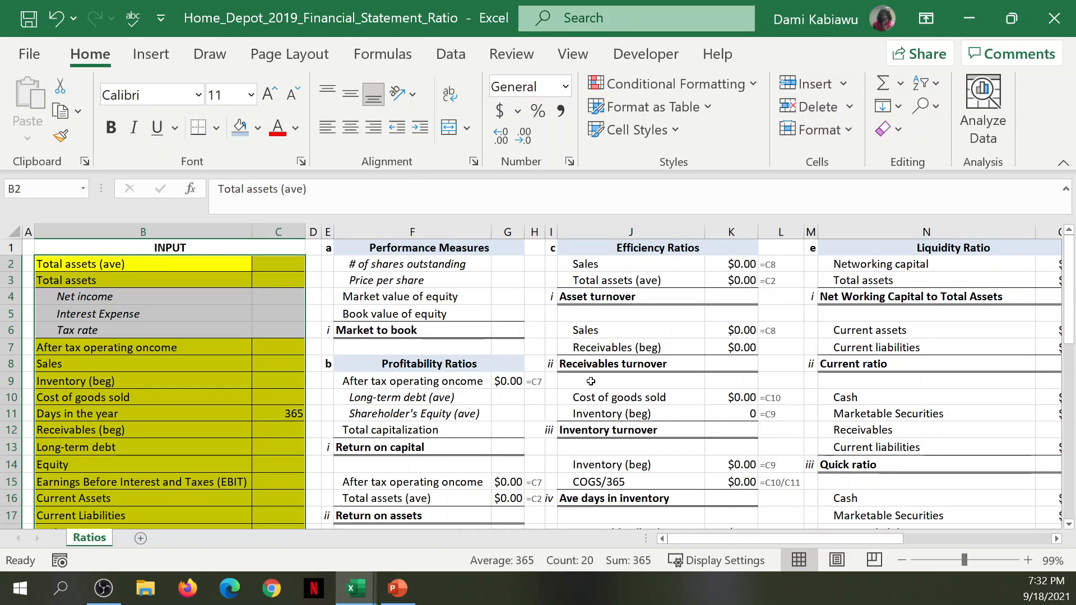
Step: Look over the ratio sections on the Ratios sheet and select the input cells C2:C17 beside their labels
left_click_drag(721, 542, 618, 542)
scroll(641, 456, "down", 8)
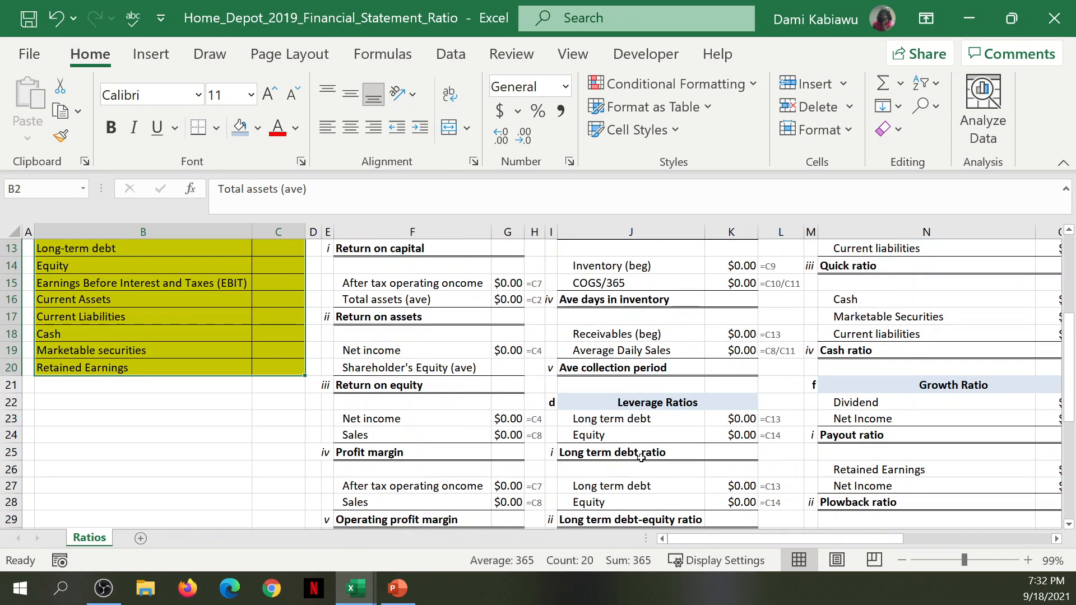
scroll(641, 456, "up", 4)
scroll(641, 456, "up", 4)
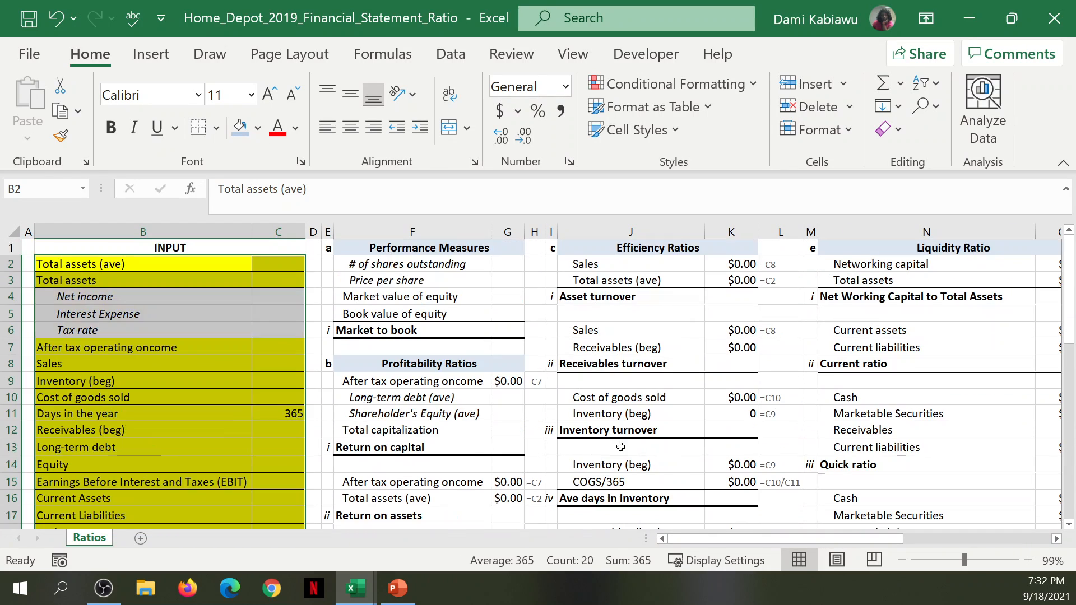
left_click(263, 267)
left_click_drag(264, 283, 279, 519)
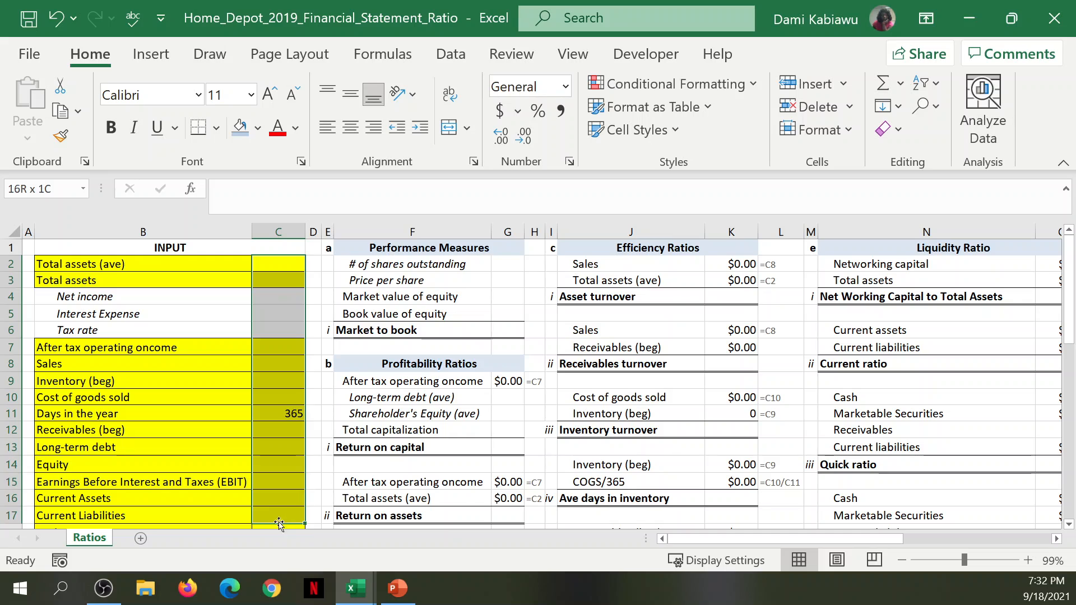
key("ctrl+shift+4")
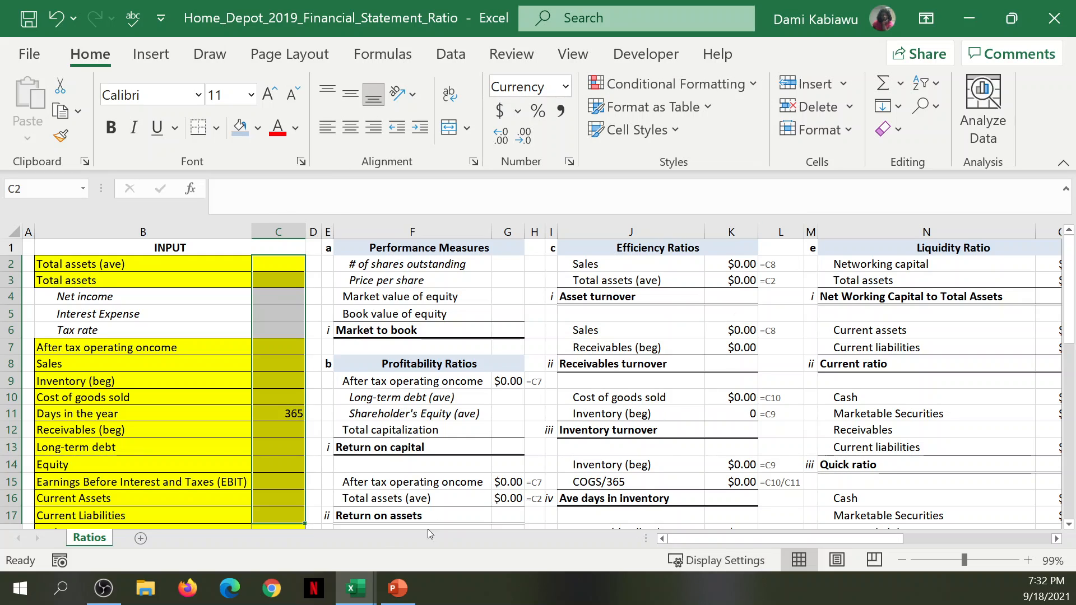
Step: Switch to the Book1 workbook and check its Balance Sheet and Income Statement sheets
left_click(361, 586)
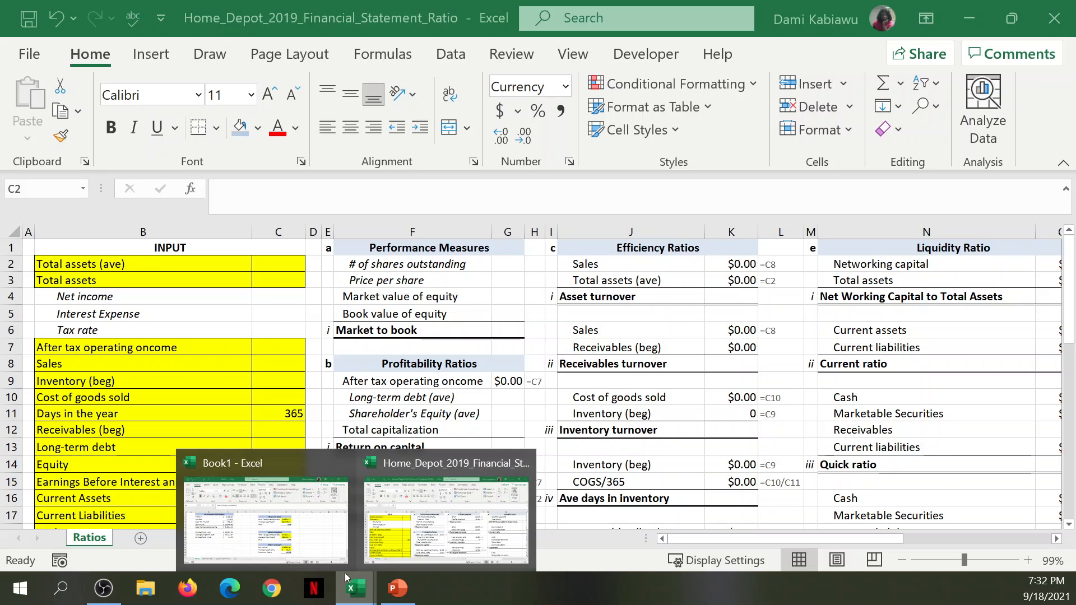
left_click(322, 544)
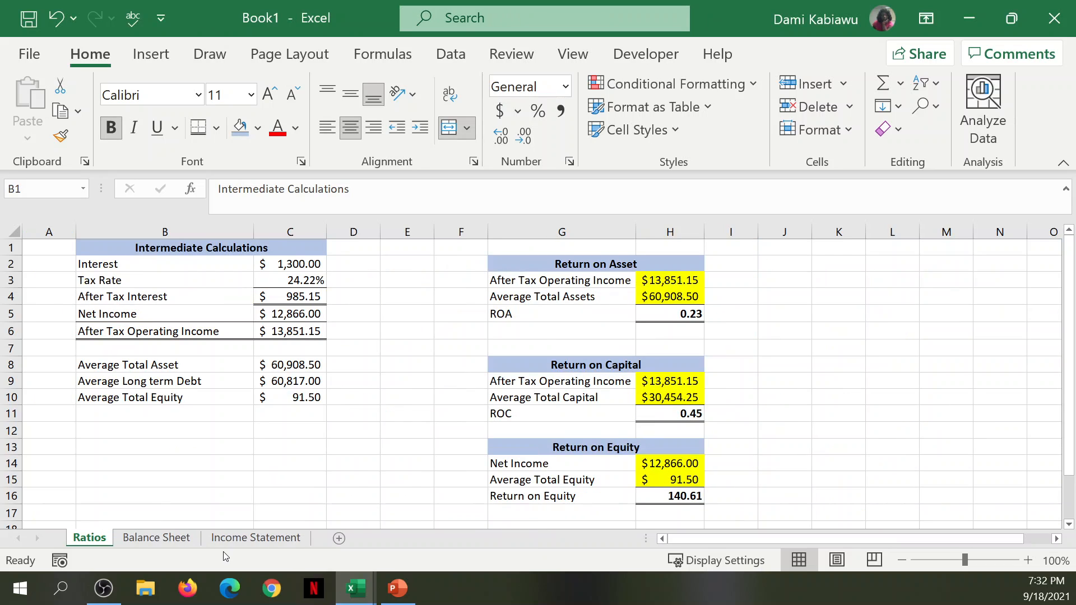
left_click(173, 539)
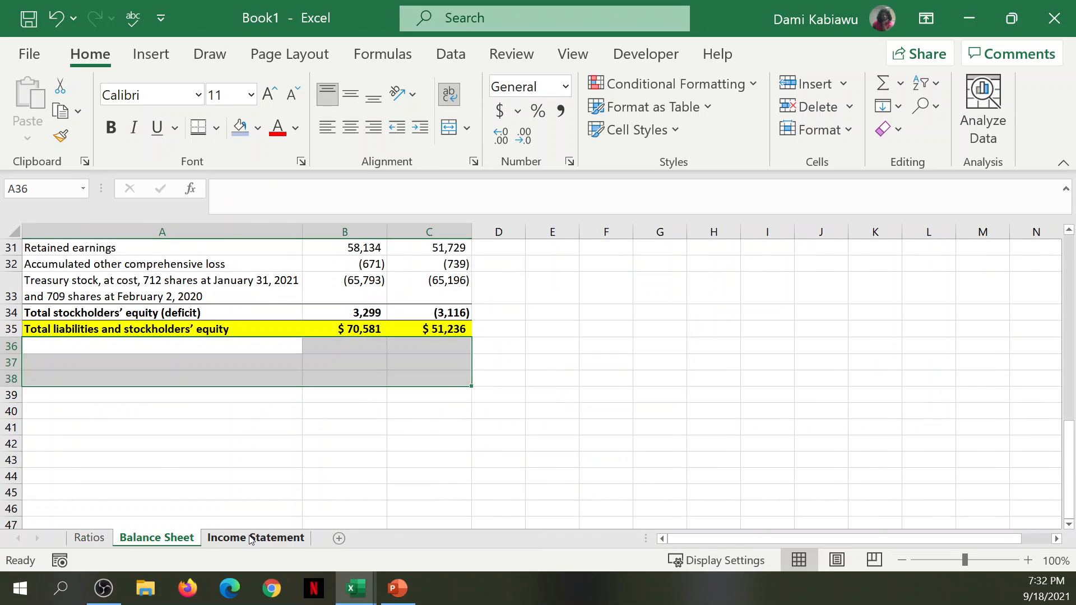
left_click(252, 539)
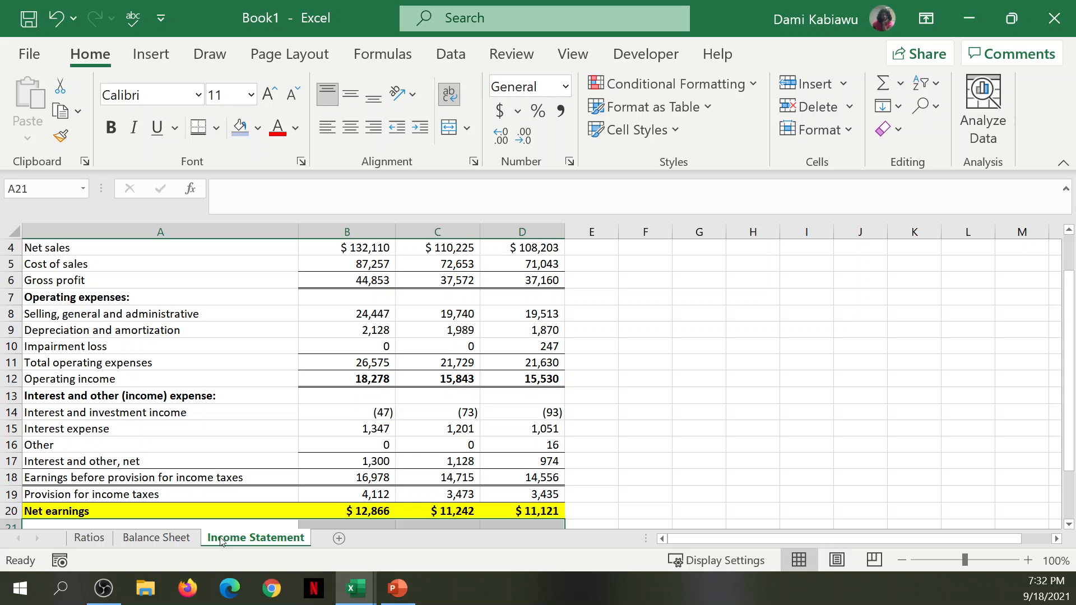
scroll(250, 510, "up", 1)
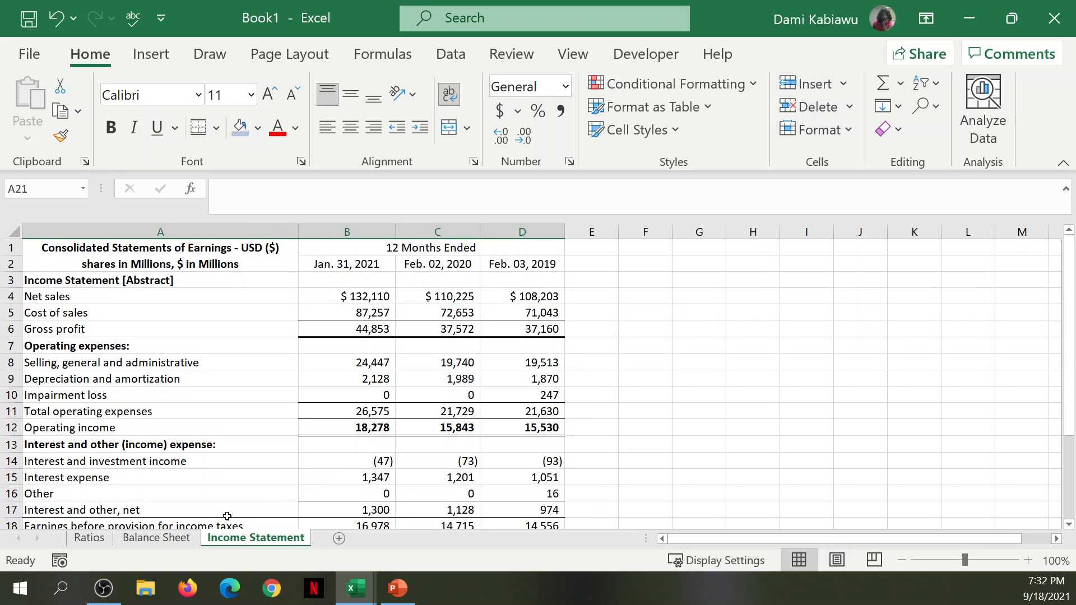
Step: Copy the Balance Sheet and Income Statement sheets together into Home_Depot_2019_Financial_Statement_Ratio.xlsx before the Ratios sheet, and check the copied Income Statement
left_click(184, 541)
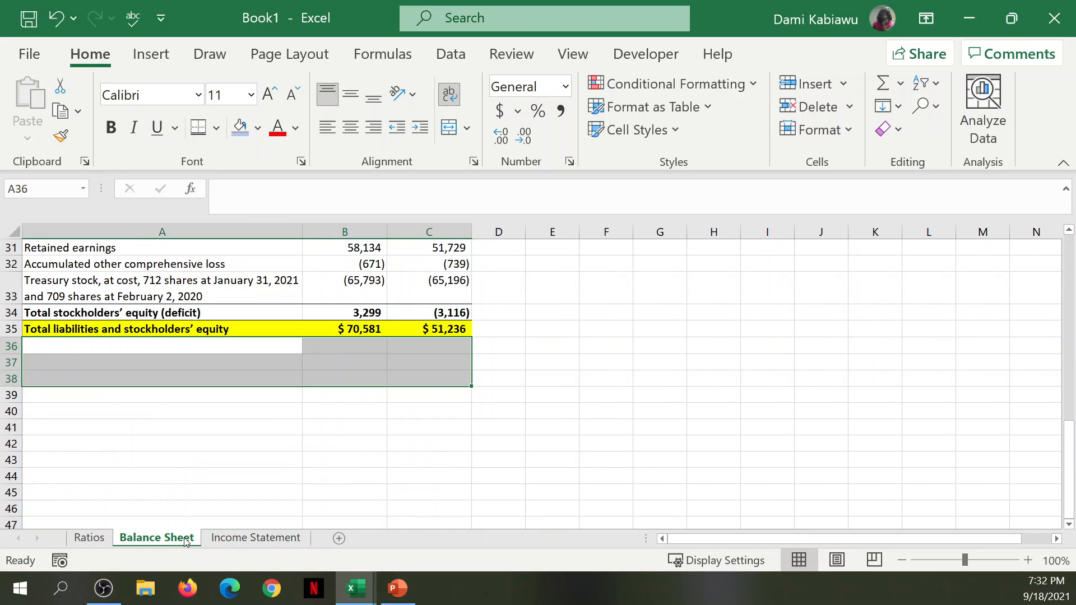
left_click(250, 540, "ctrl")
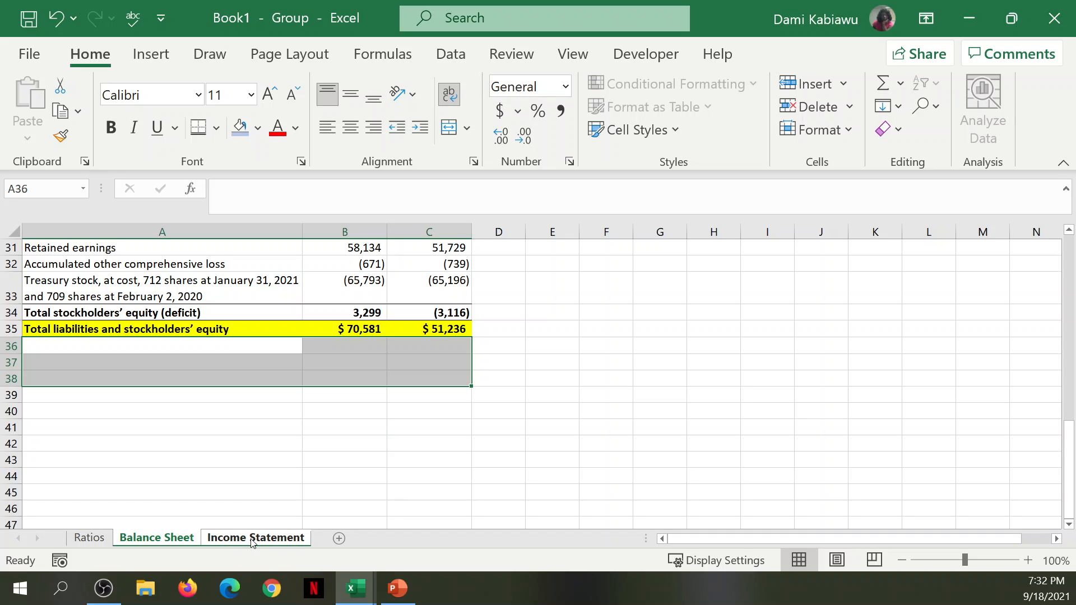
right_click(254, 539)
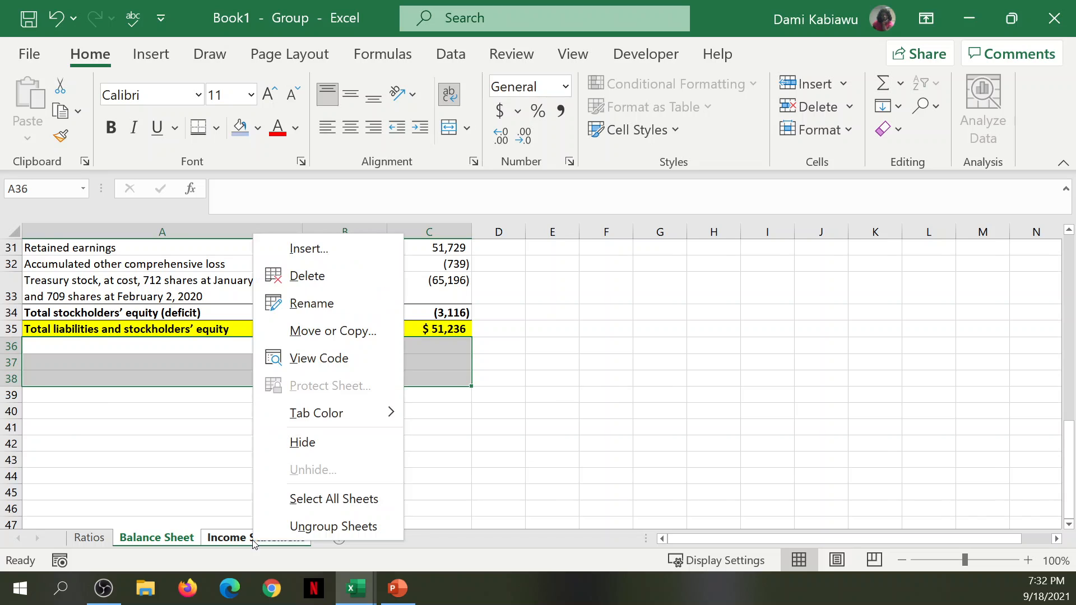
left_click(329, 334)
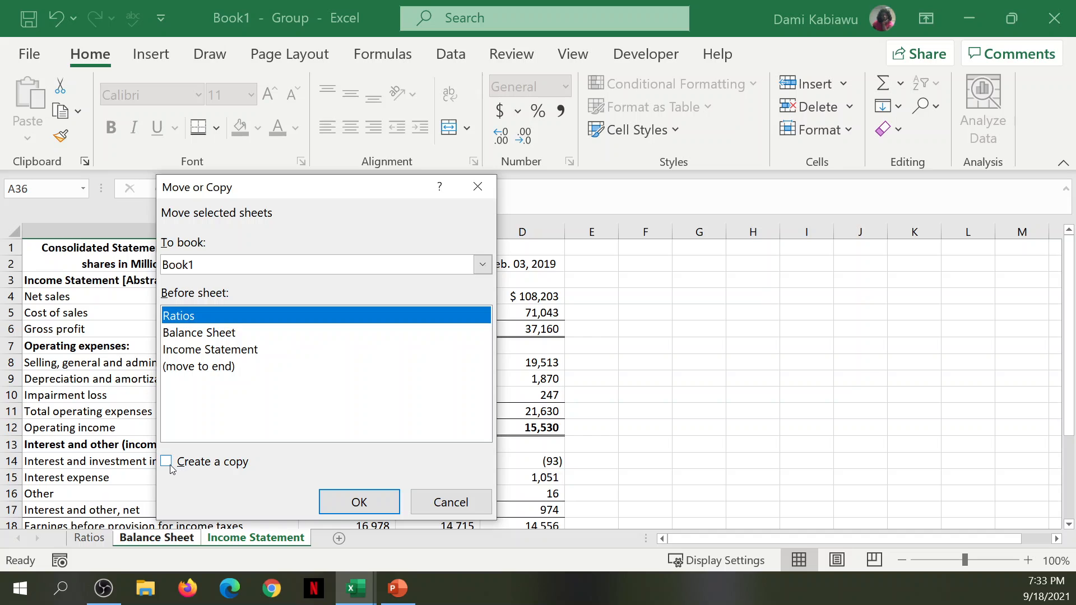
left_click(167, 463)
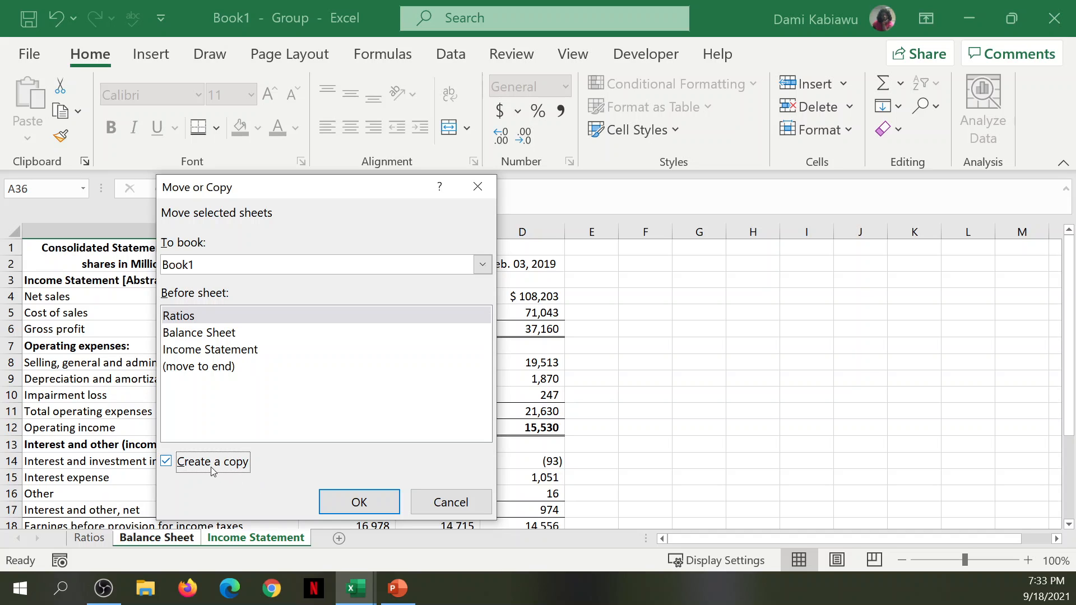
left_click(482, 265)
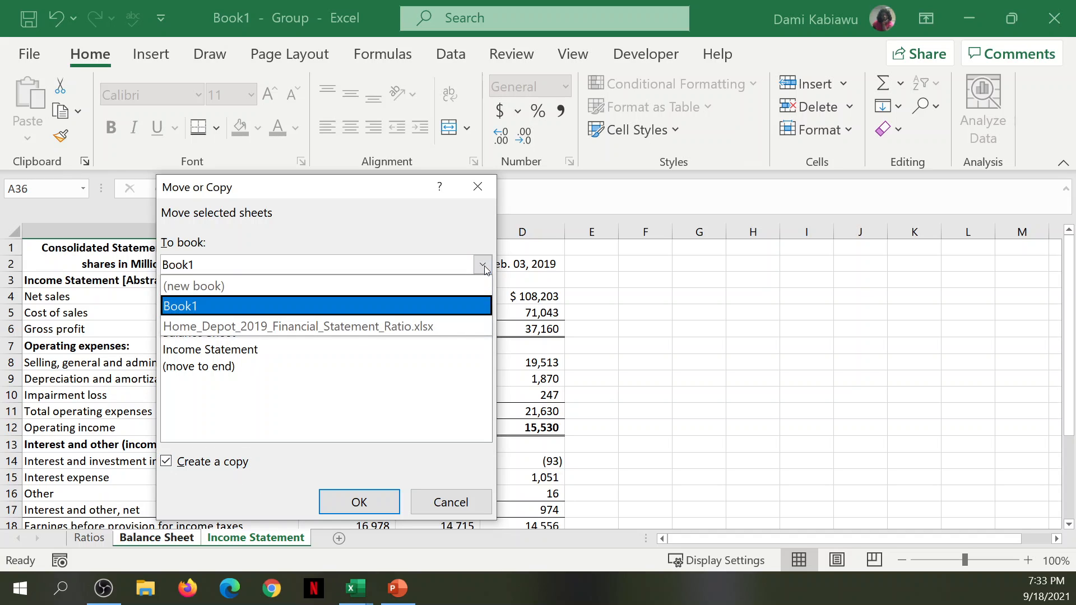
left_click(326, 326)
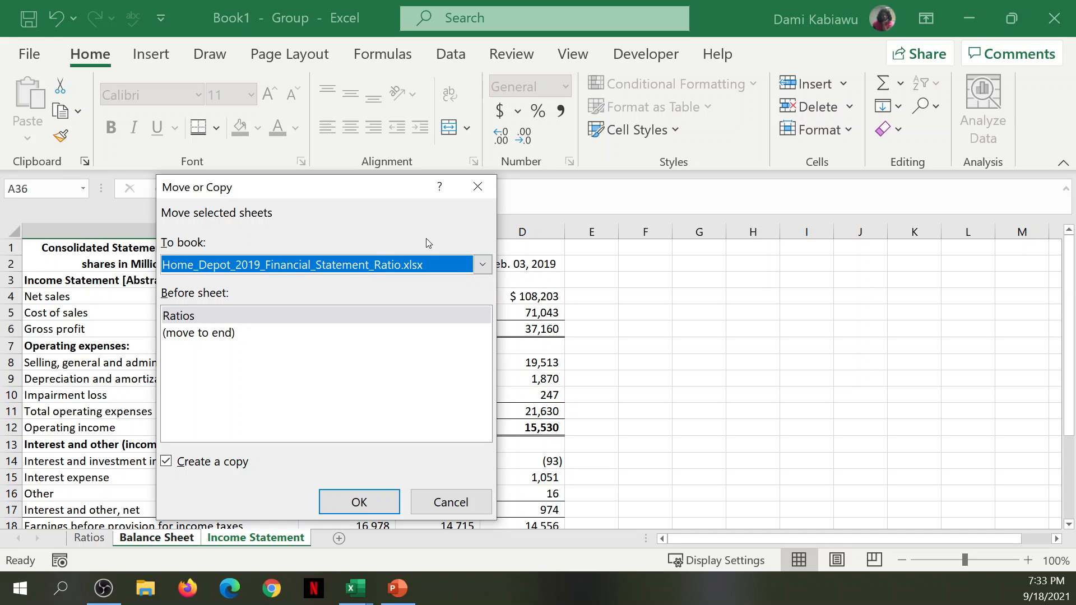
left_click(359, 501)
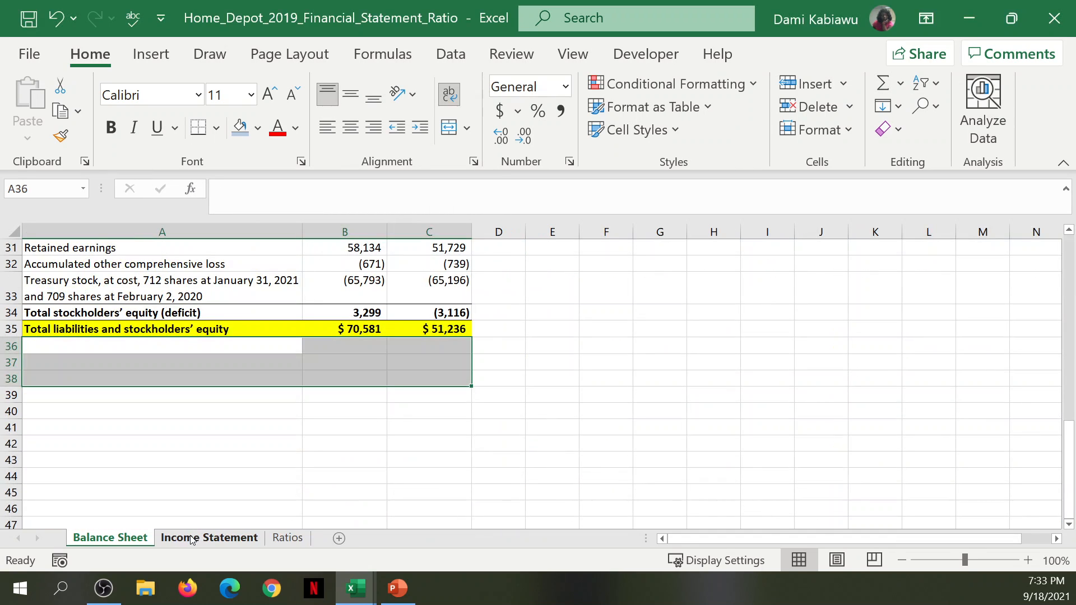
left_click(191, 539)
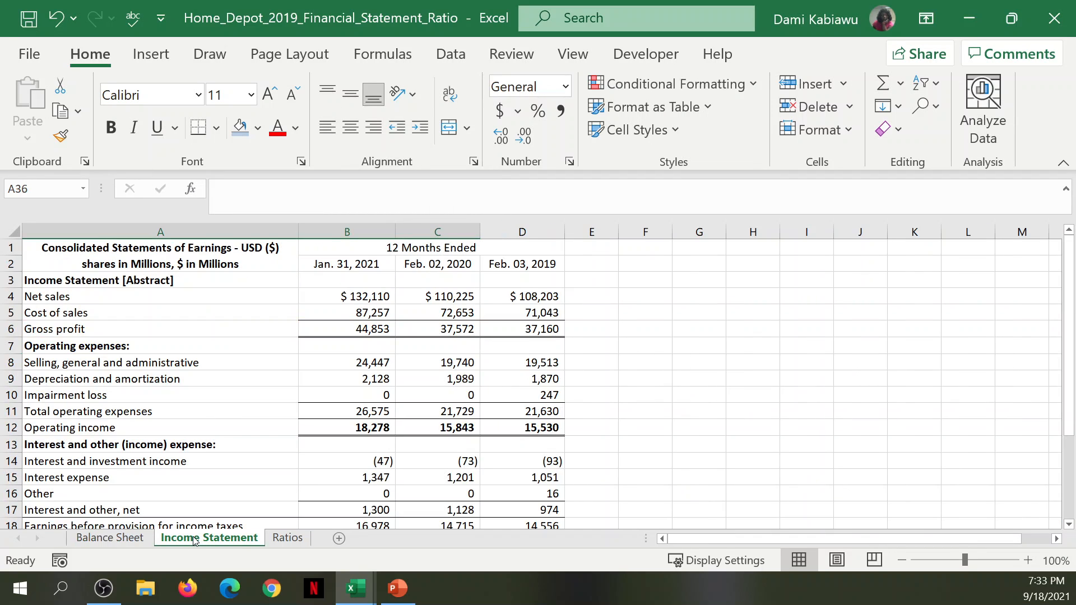
mouse_move(355, 587)
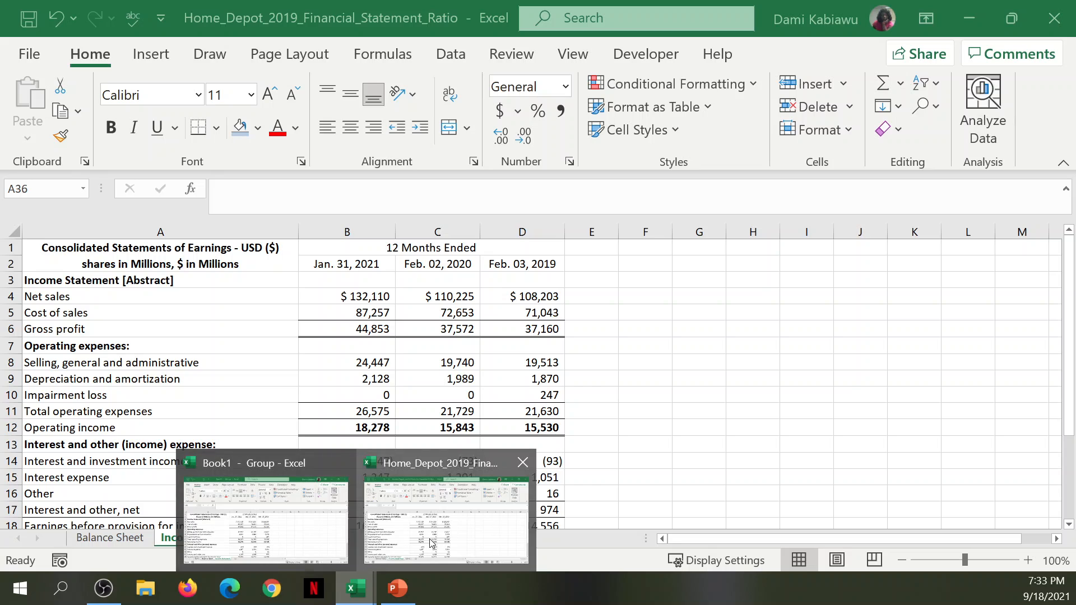
Step: Switch to the Book1 workbook, ungroup its Balance Sheet and Income Statement sheets, and check each sheet individually
left_click(266, 540)
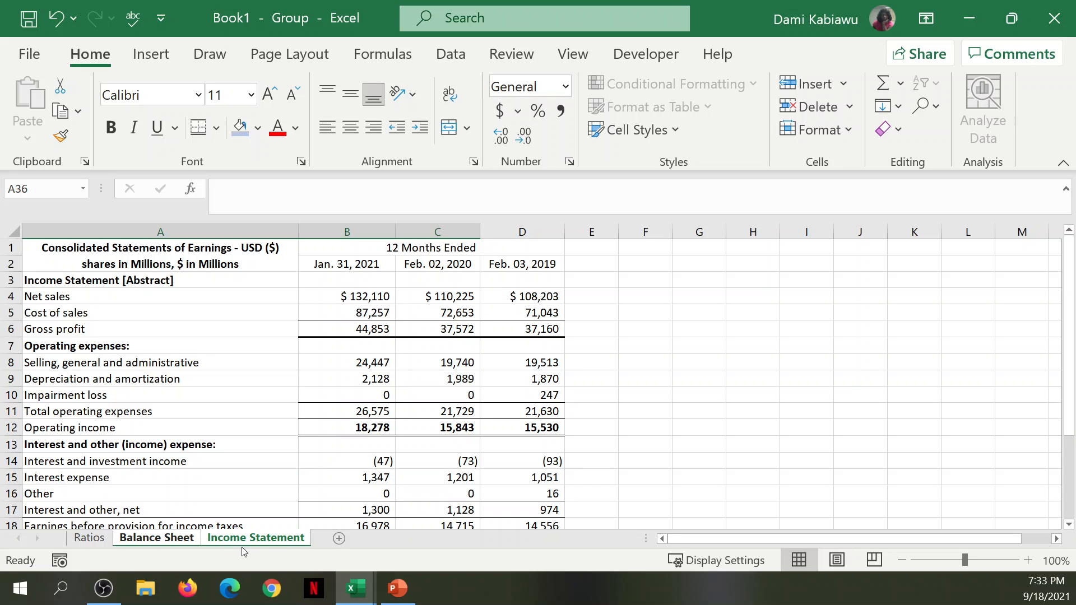
key("ctrl+Up")
left_click(260, 497)
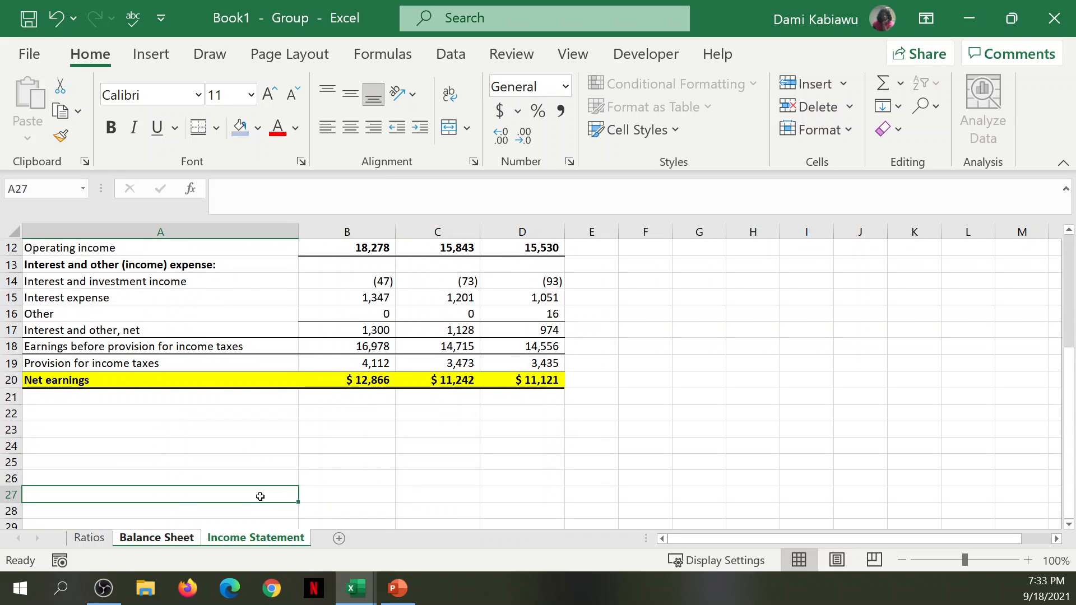
left_click(86, 539)
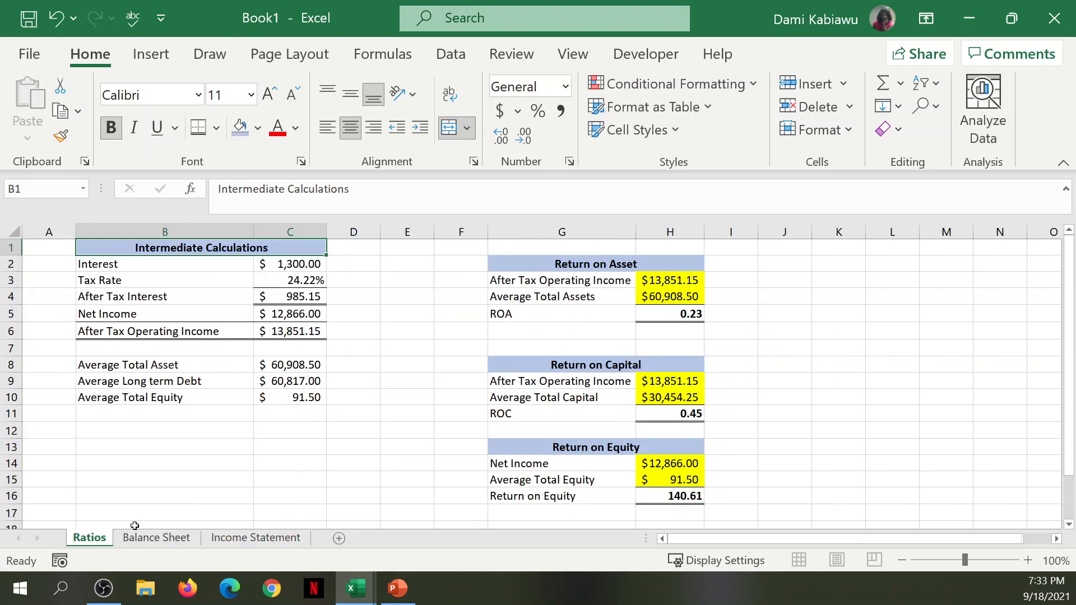
left_click(156, 537)
left_click(242, 537)
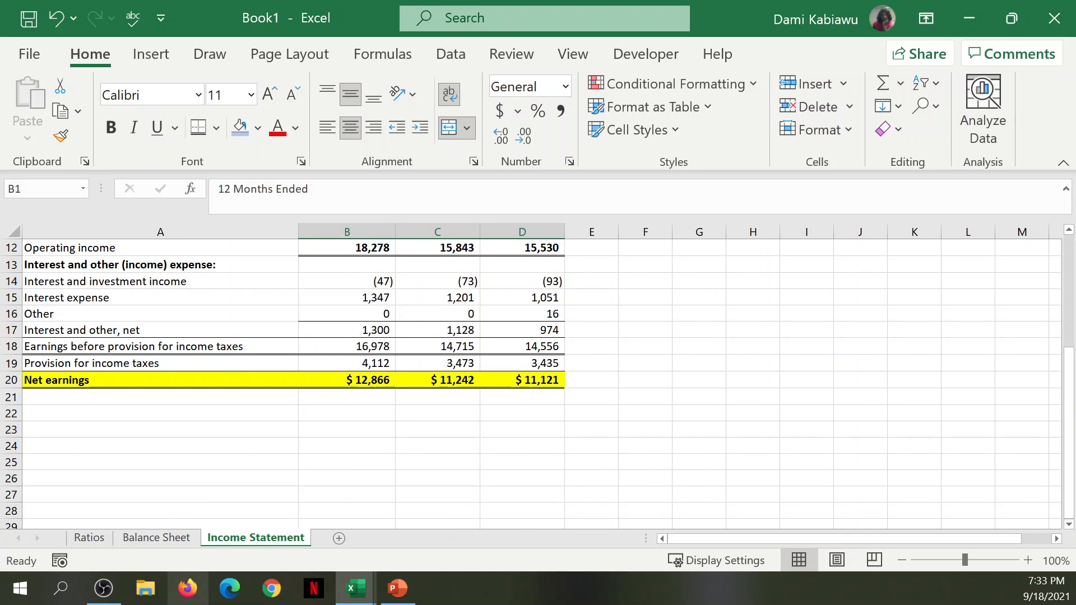
Step: Return to the Home_Depot_2019_Financial_Statement_Ratio workbook and move the Ratios sheet in front of the Balance Sheet
mouse_move(342, 577)
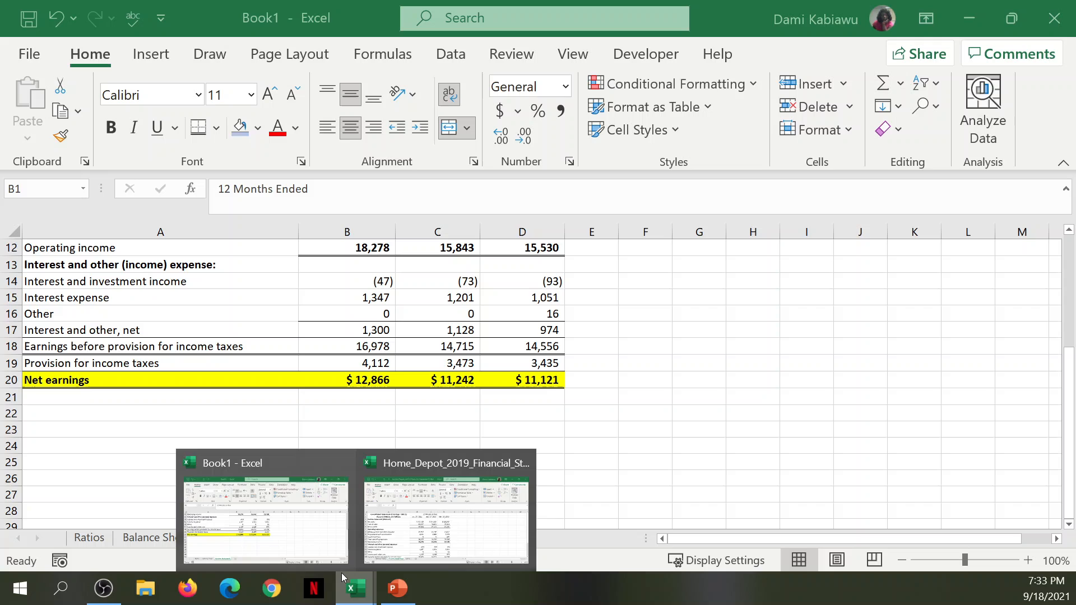
left_click(292, 531)
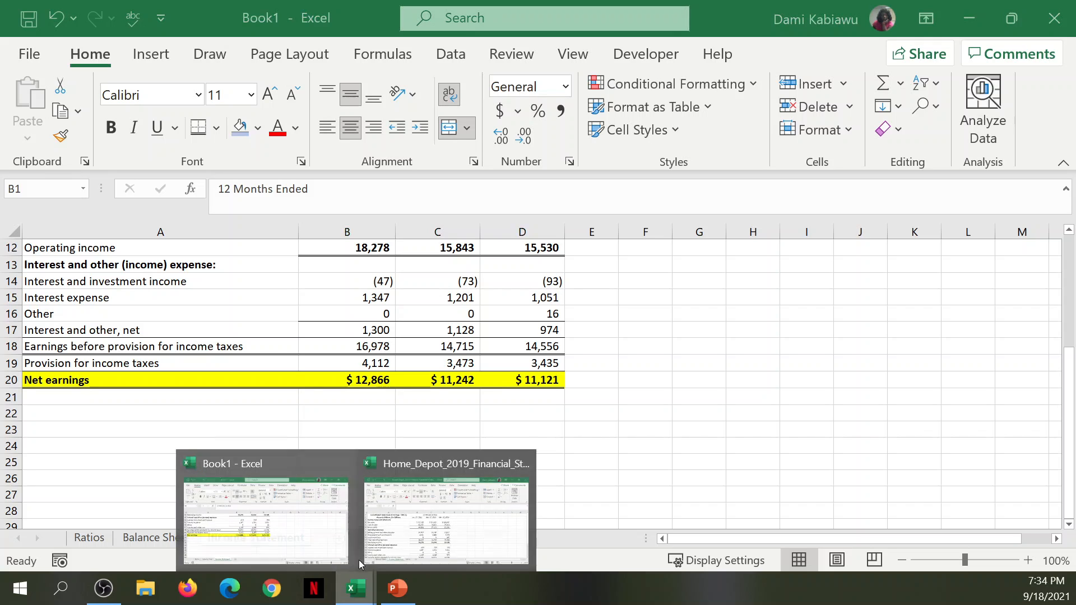
left_click(411, 536)
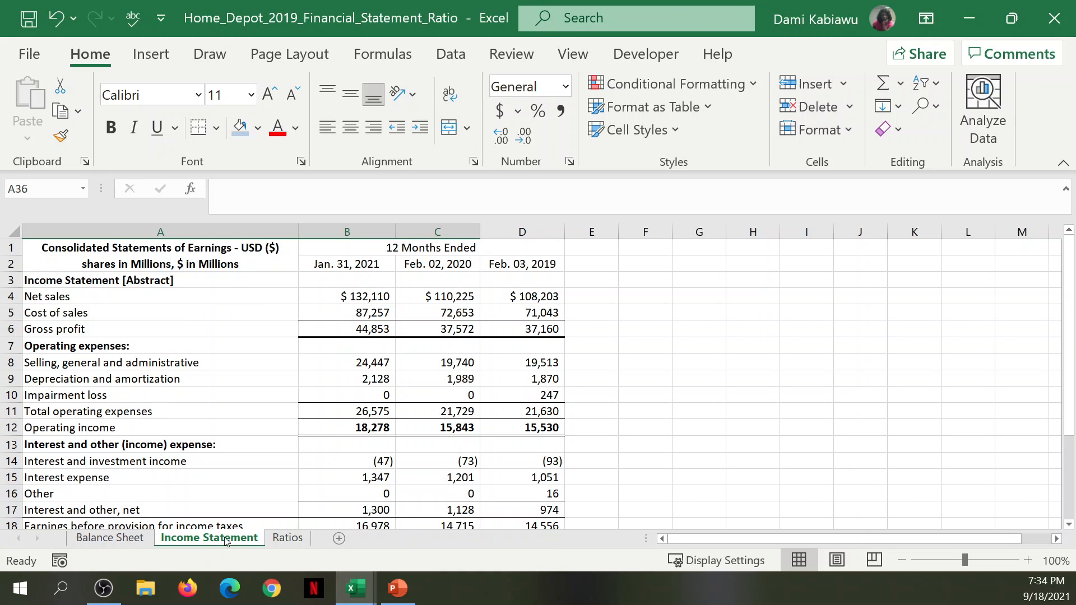
left_click_drag(299, 540, 97, 544)
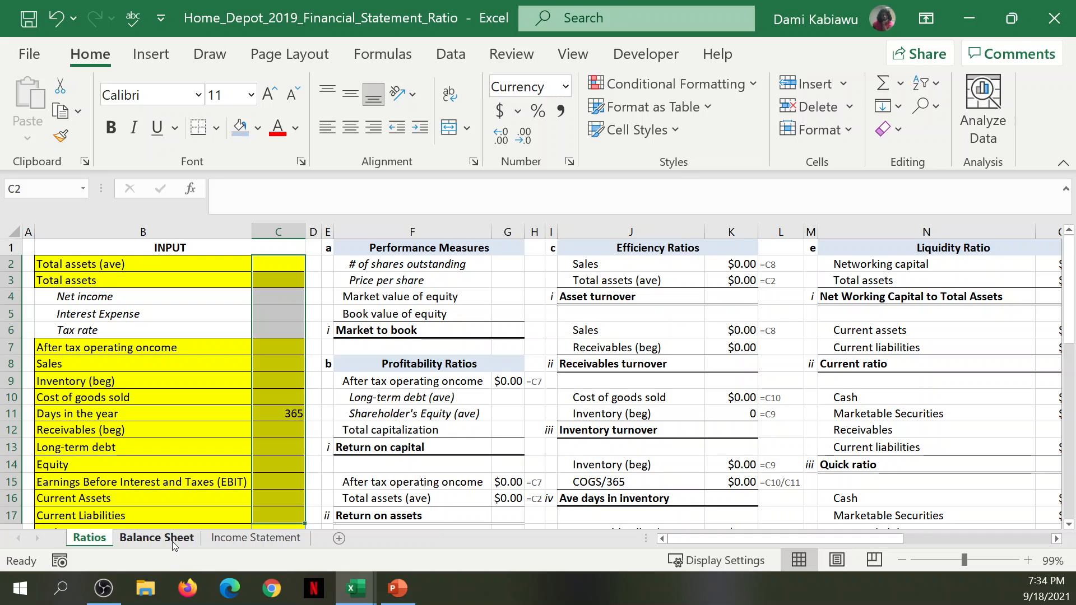
key("shift+Up")
key("shift+Up")
left_click(287, 265)
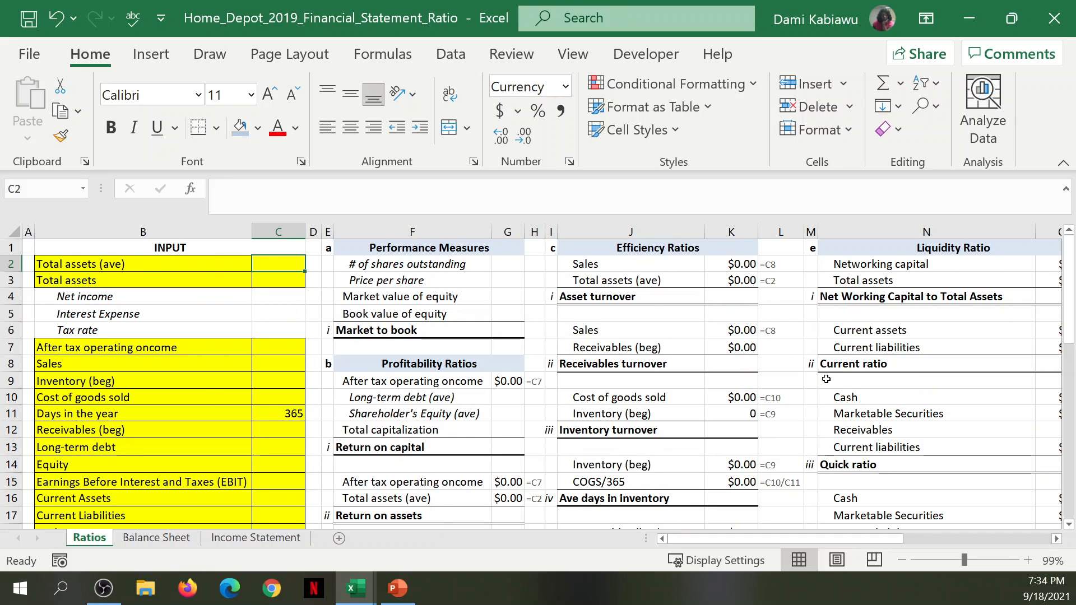
type("=")
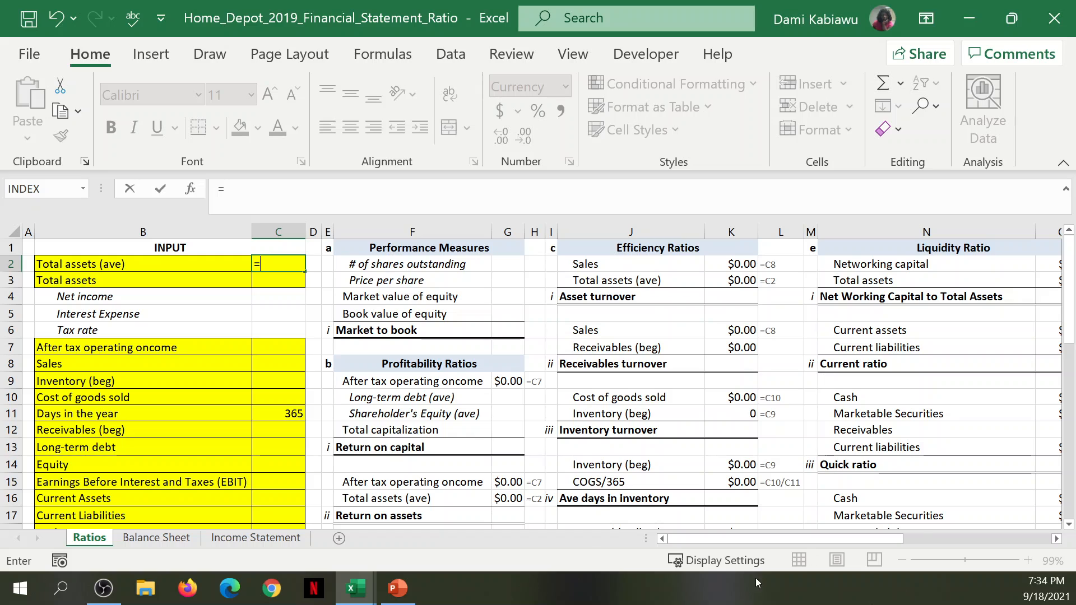
left_click(163, 538)
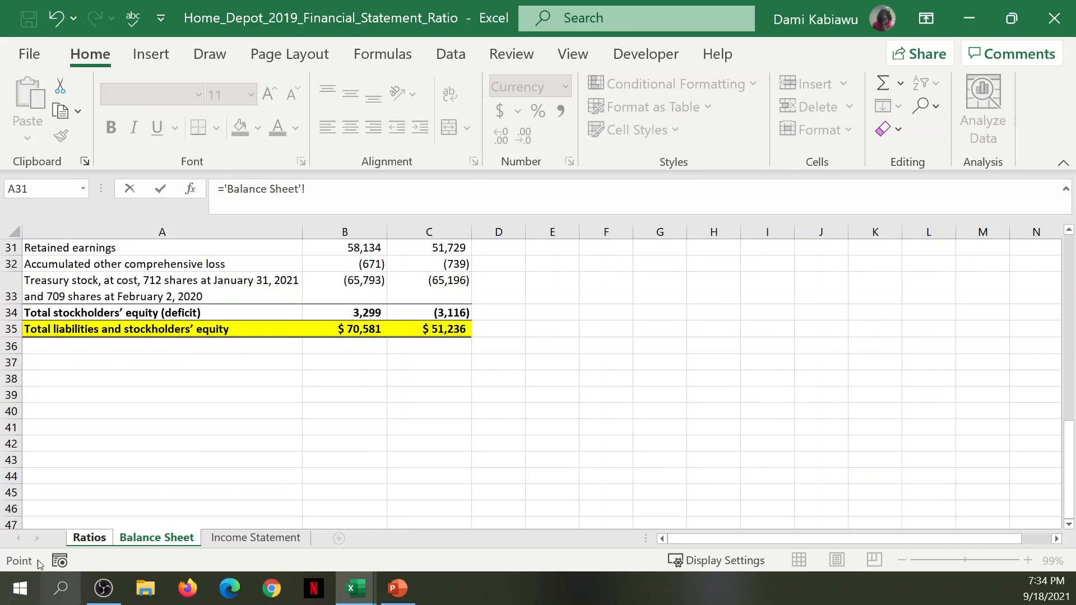
left_click(91, 539)
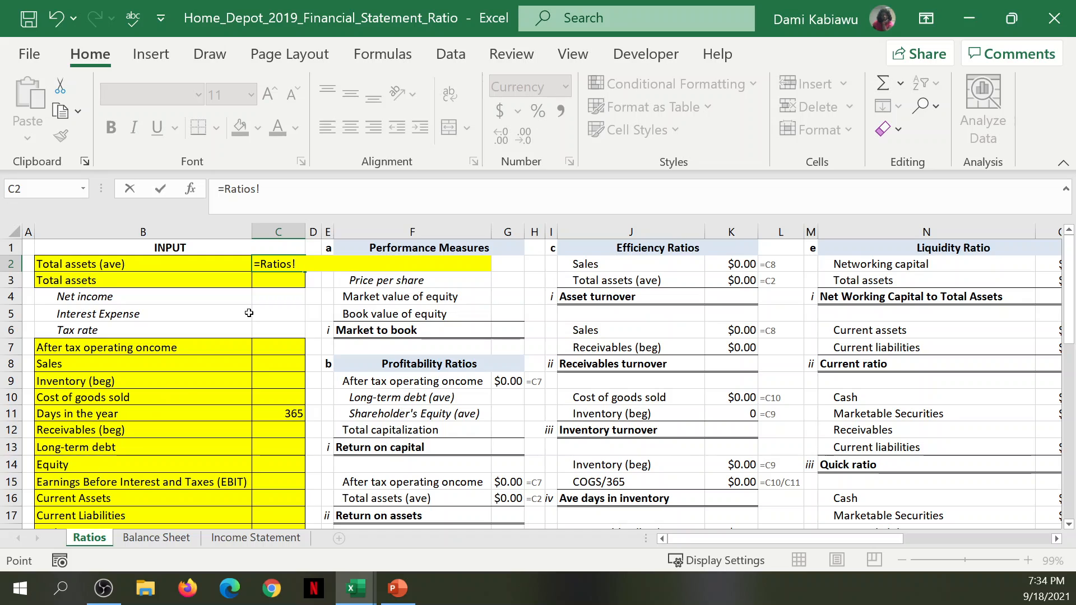
key("BackSpace")
key("BackSpace")
key("BackSpace")
key("BackSpace")
key("BackSpace")
key("BackSpace")
key("BackSpace")
key("BackSpace")
key("Return")
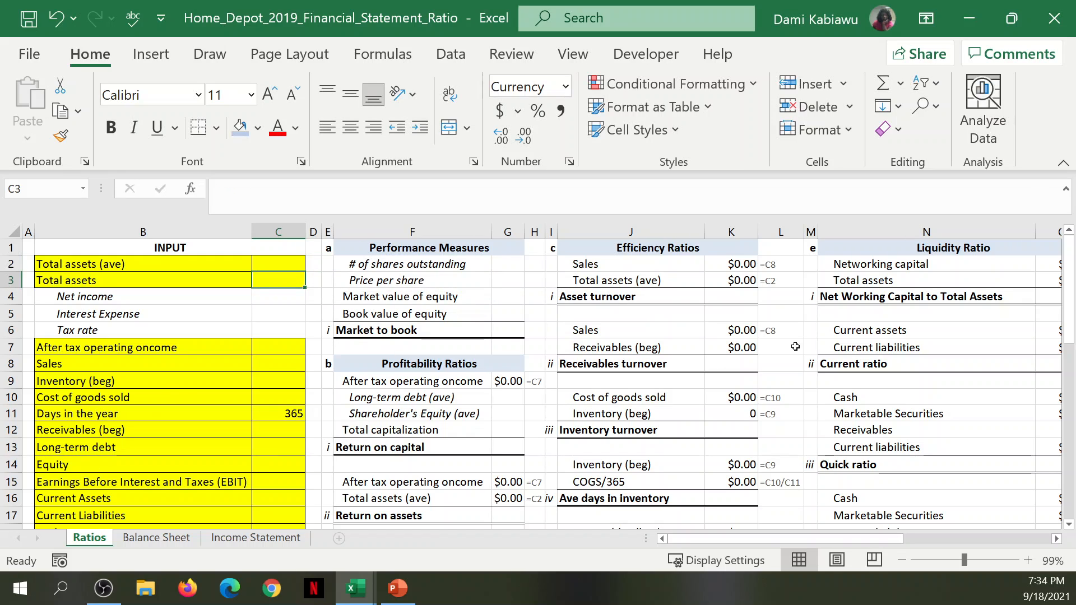
Step: Calculate average total assets in C2 of the Ratios sheet with =AVERAGE('Balance Sheet'!B12:C12)
key("Up")
type("=")
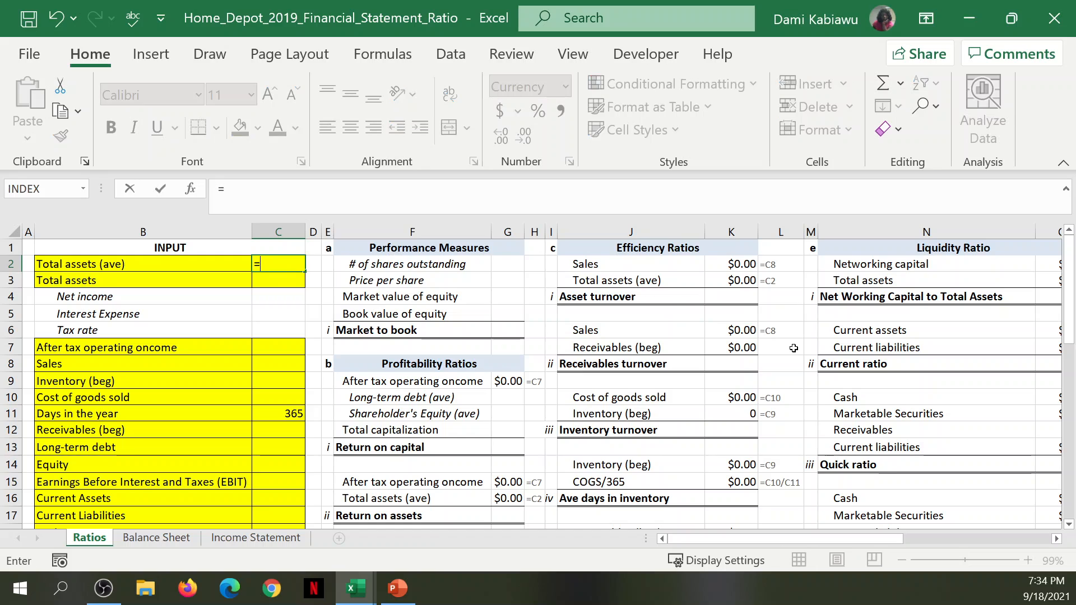
type("average")
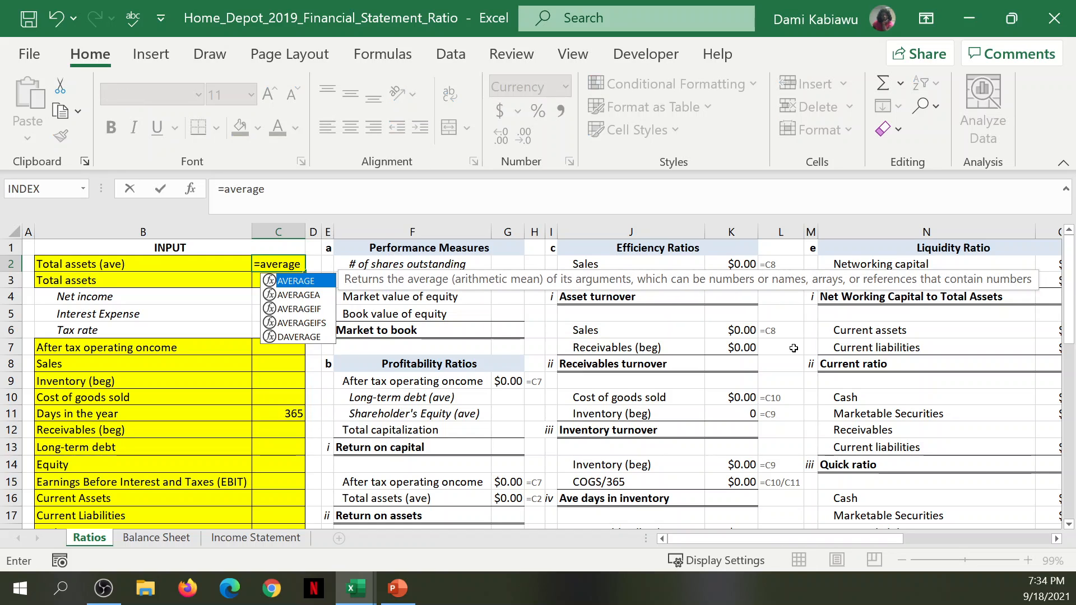
type("(")
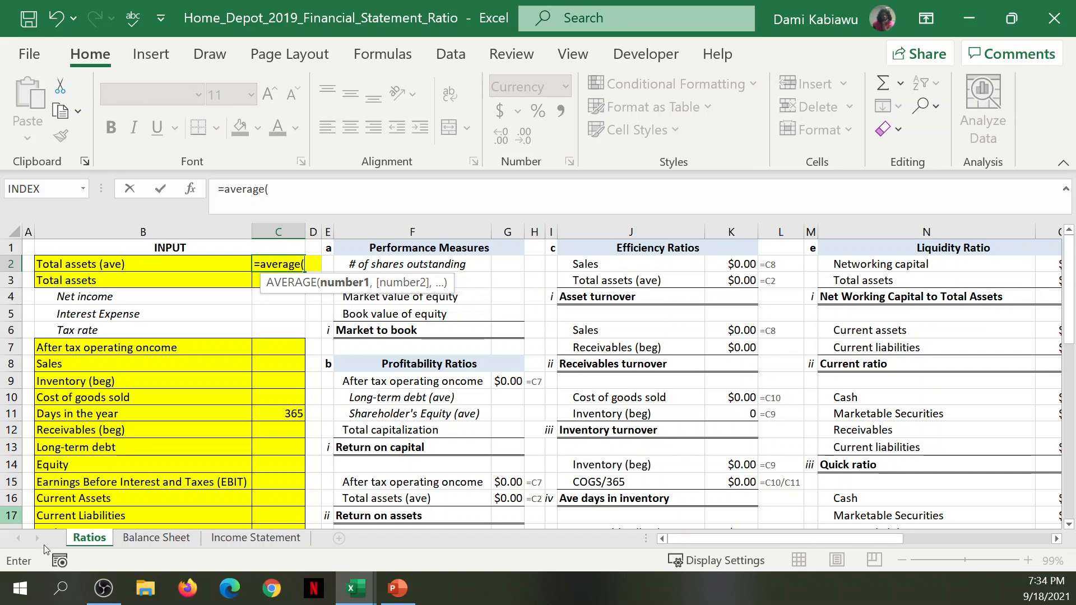
left_click(140, 539)
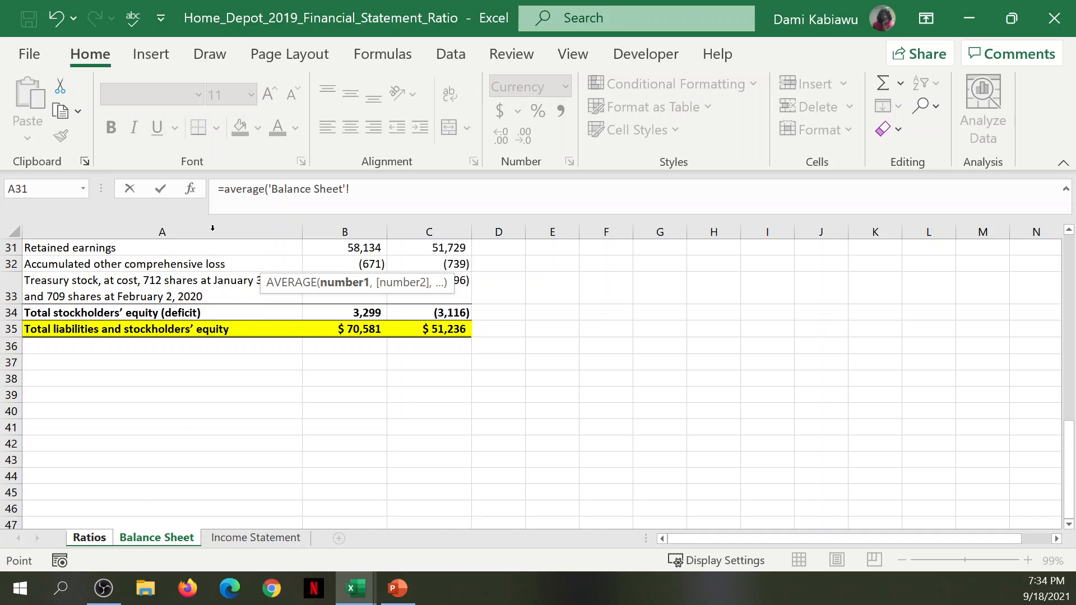
scroll(331, 324, "up", 10)
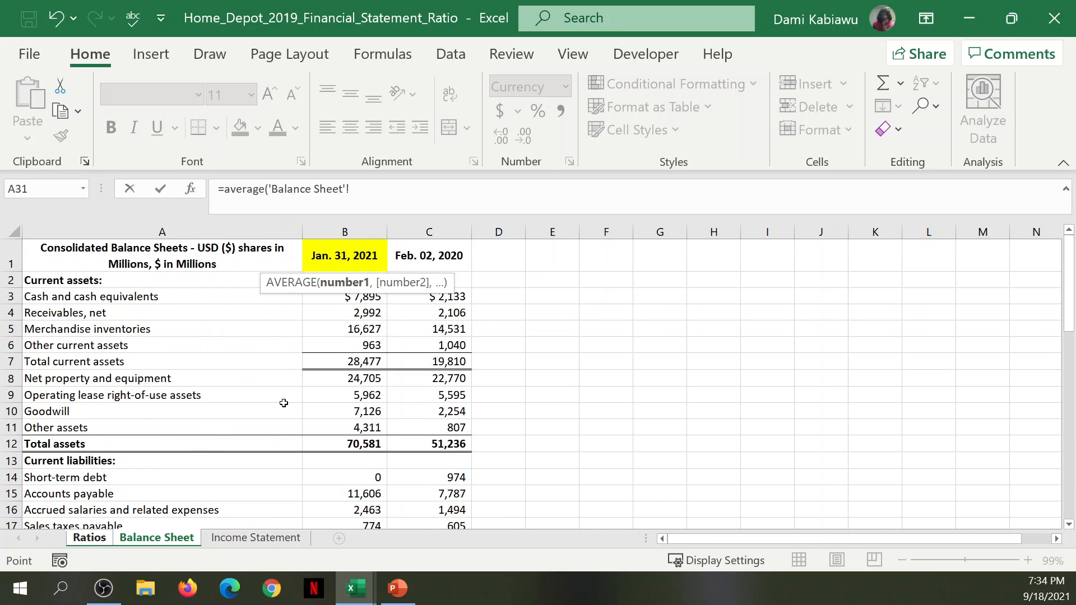
left_click_drag(341, 446, 446, 445)
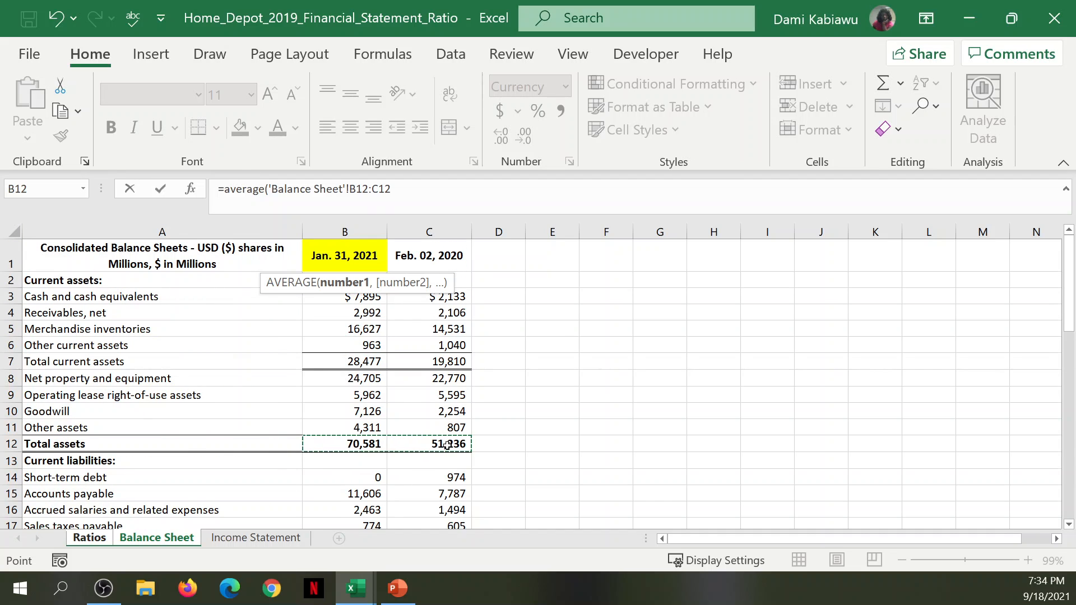
type(")")
key("Return")
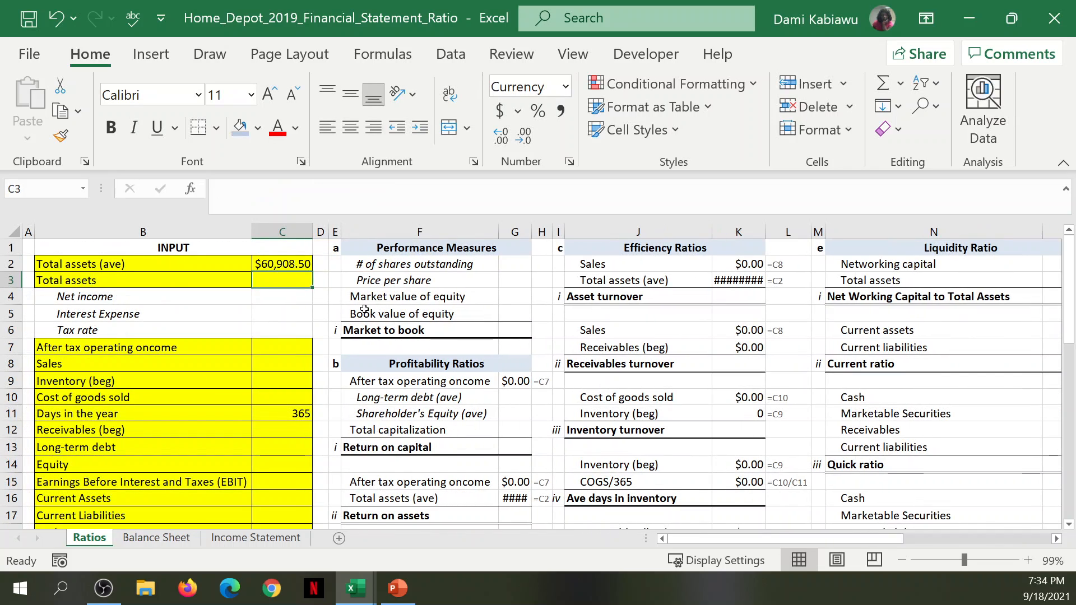
Step: Autofit columns G and K on the Ratios sheet and check the formulas in C2, G16 and K3
double_click(529, 233)
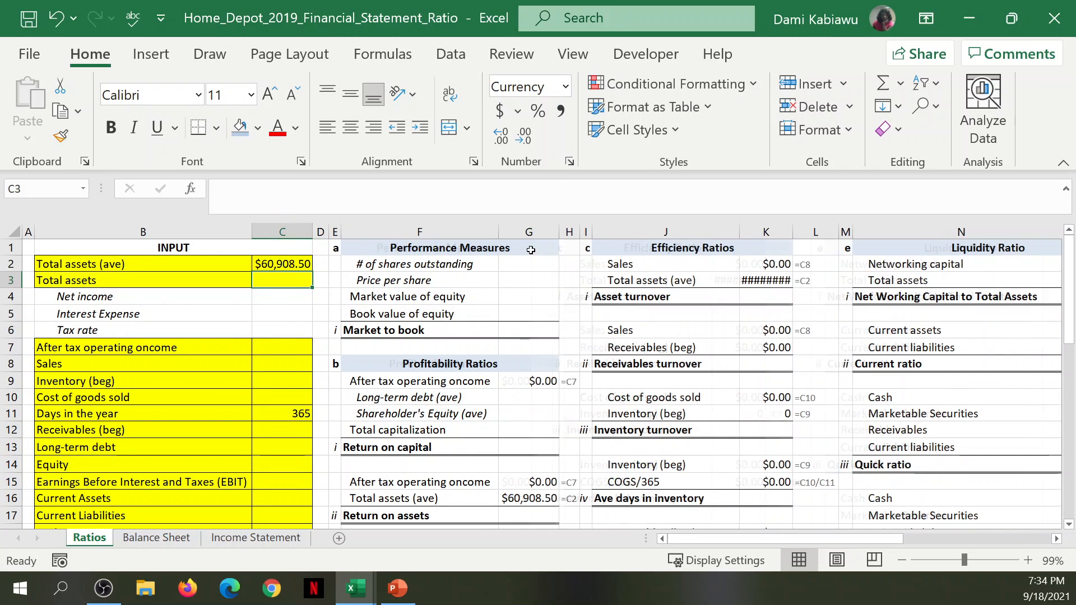
left_click(288, 263)
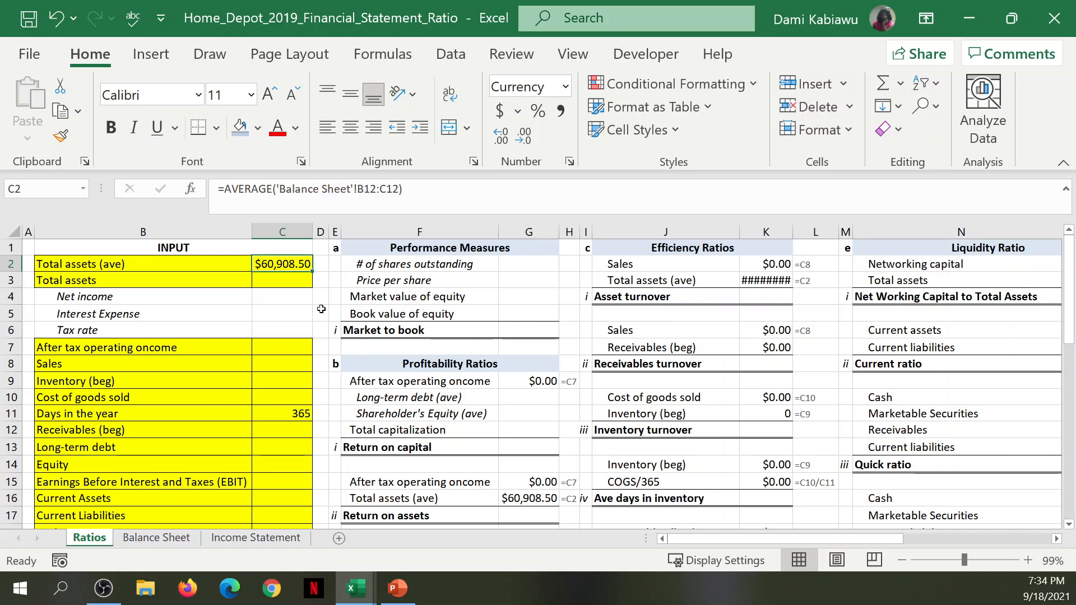
left_click(534, 497)
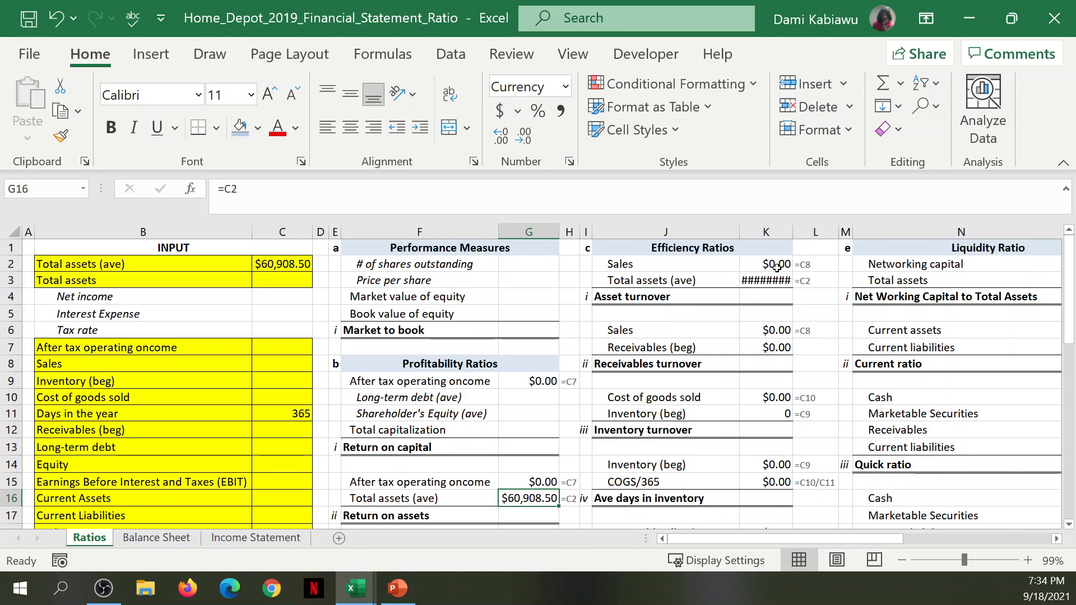
double_click(792, 231)
left_click(795, 280)
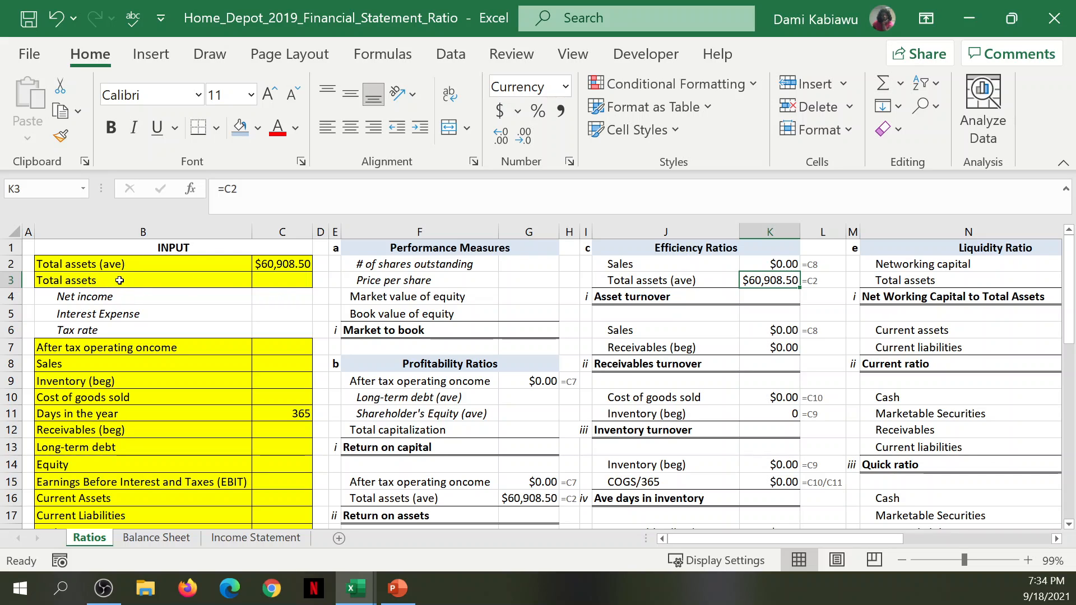
Step: Link the Total assets input in C3 to the Jan. 31, 2021 total assets with ='Balance Sheet'!B12
left_click(276, 280)
type("=")
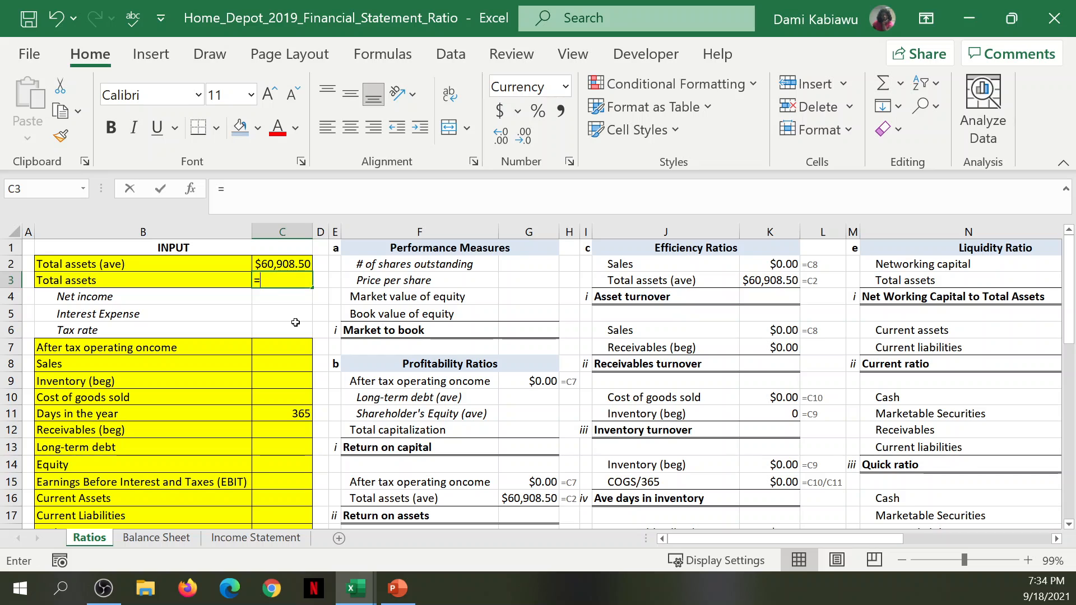
left_click(151, 538)
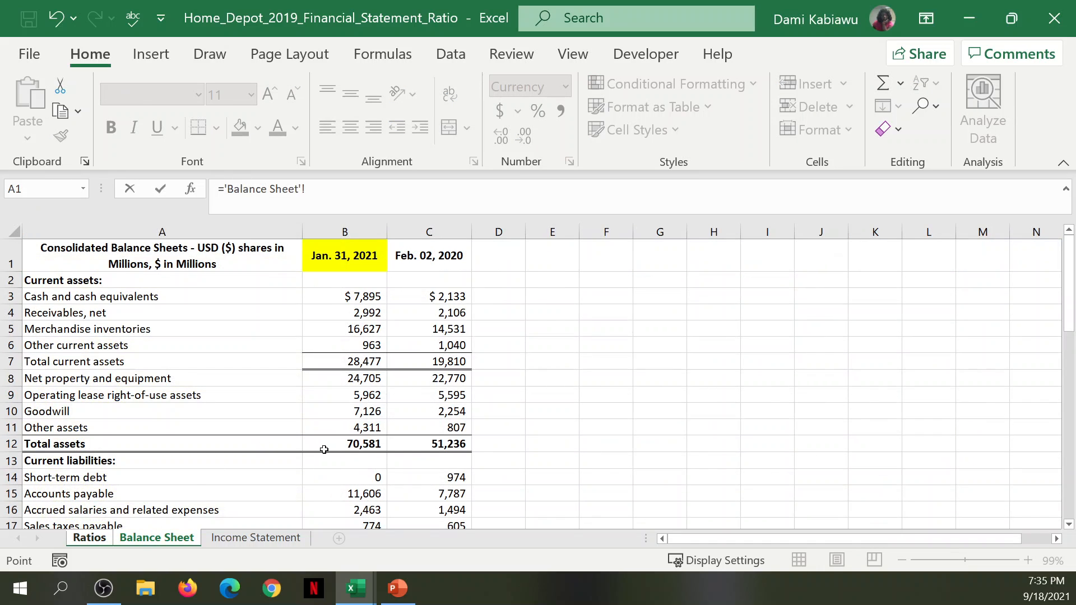
left_click(344, 446)
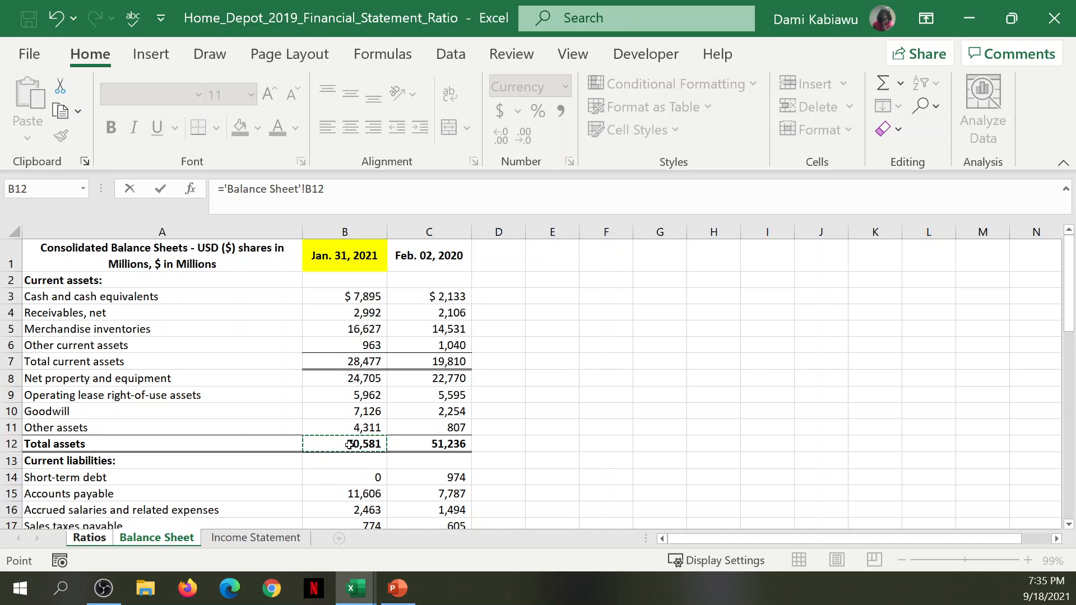
key("Return")
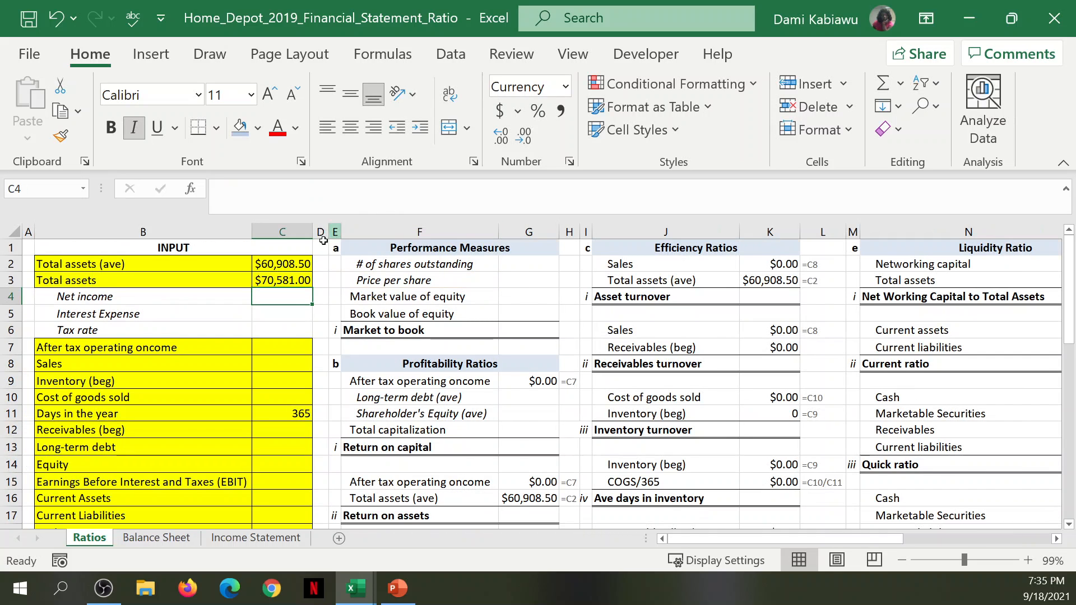
Step: Link the Net income input in C4 to the Jan. 31, 2021 net earnings with ='Income Statement'!B20
type("=")
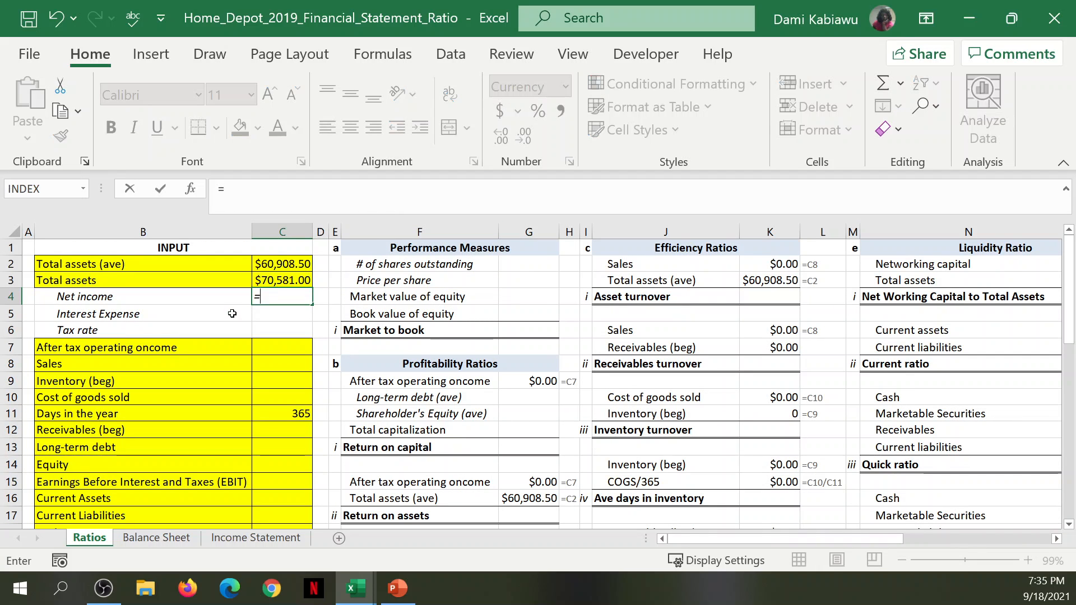
left_click(255, 539)
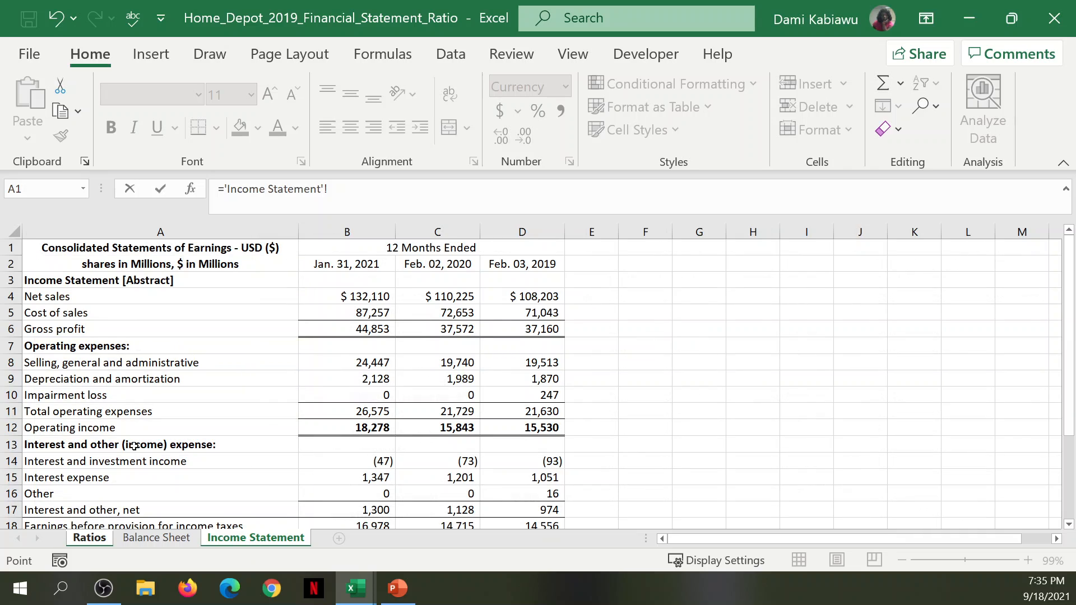
scroll(133, 445, "down", 3)
left_click(342, 419)
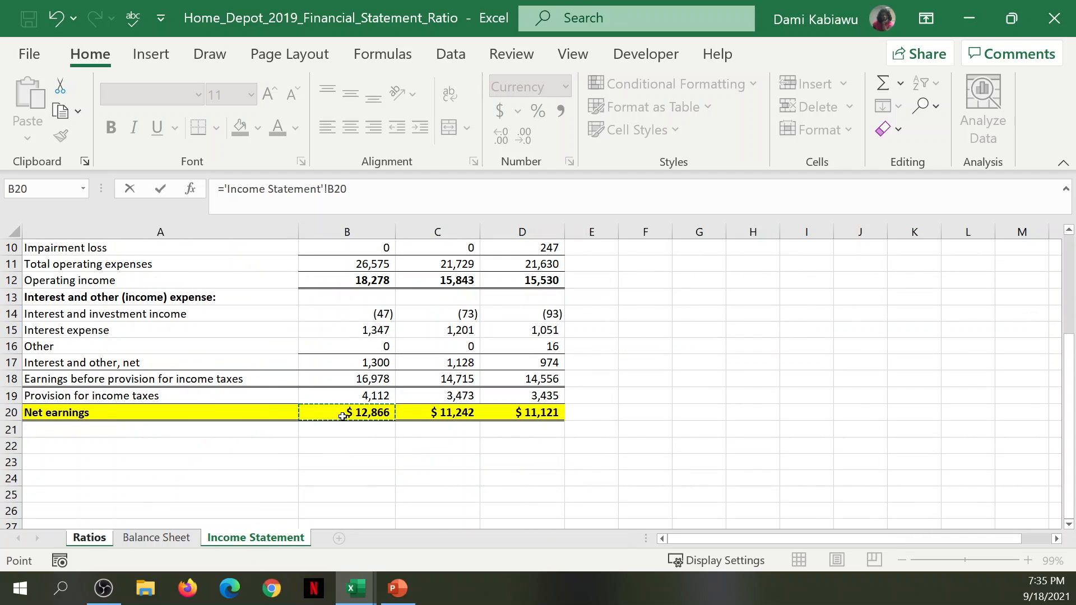
key("Return")
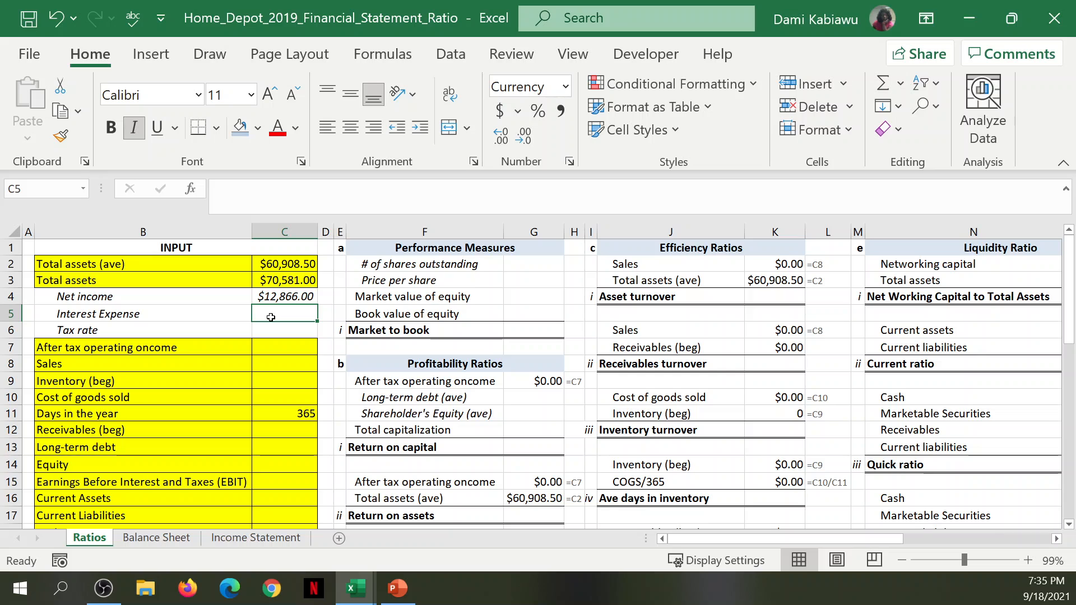
Step: Link the Interest Expense input in C5 to the Jan. 31, 2021 net interest and other with ='Income Statement'!B17
type("=")
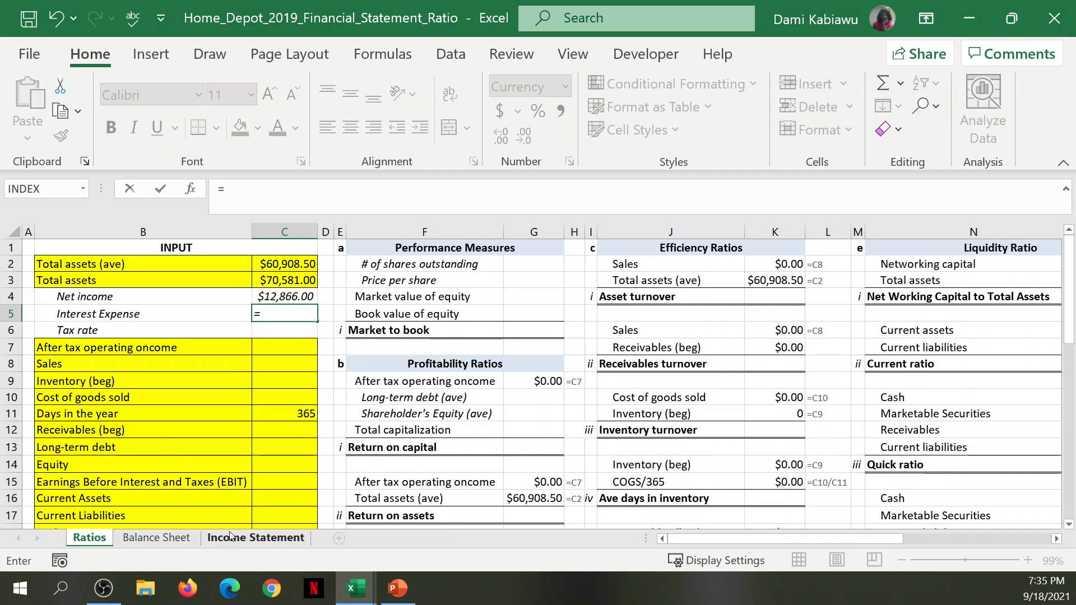
left_click(254, 538)
scroll(240, 368, "up", 1)
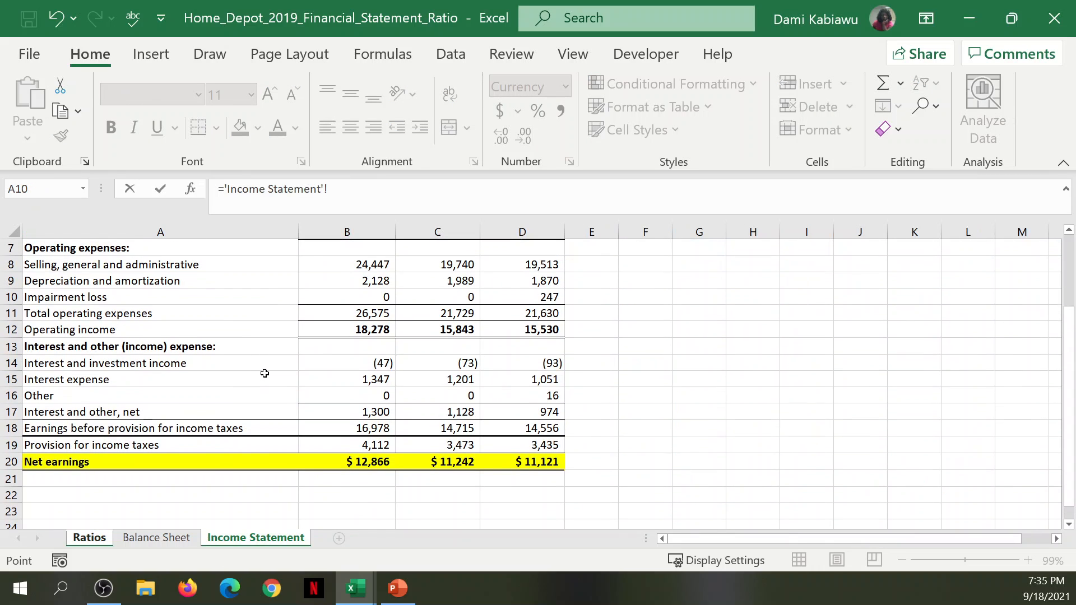
left_click(364, 413)
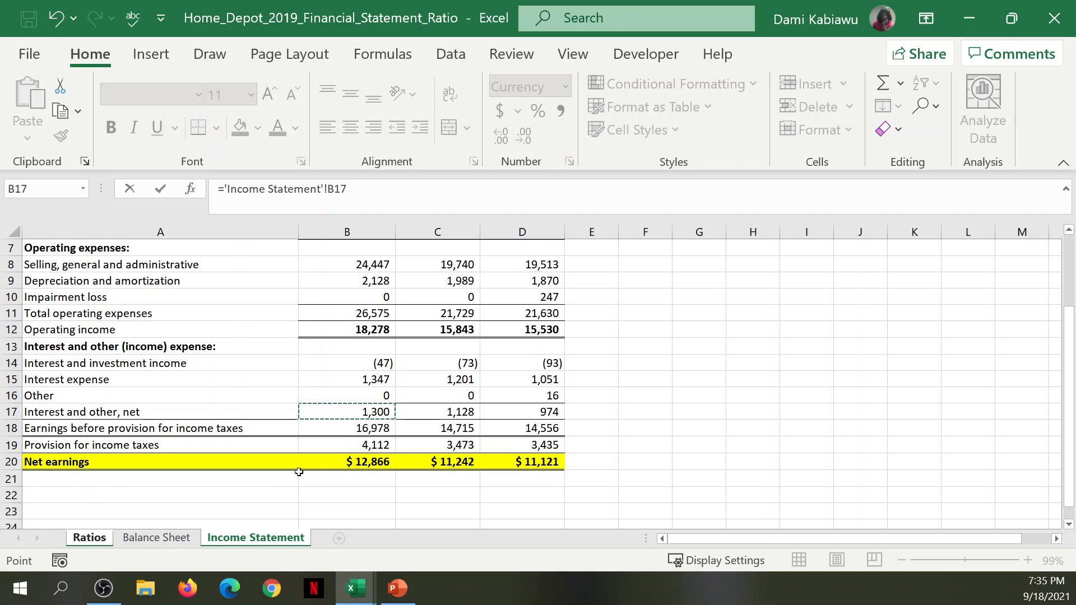
key("Return")
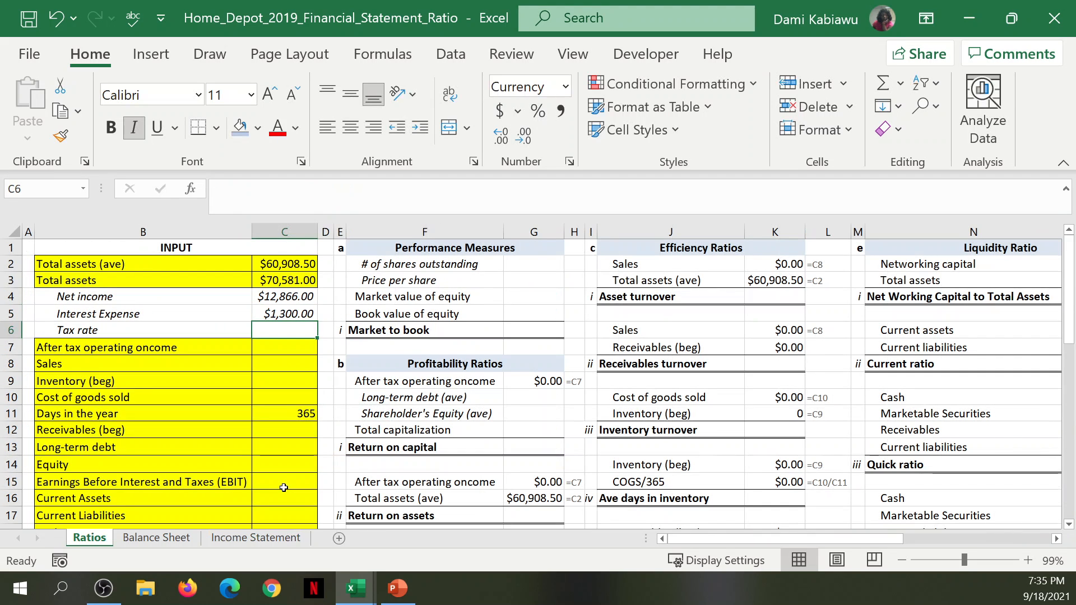
Step: Calculate the Tax rate in C6 as income tax provision over pre-tax earnings with ='Income Statement'!B19/'Income Statement'!B18
type("=")
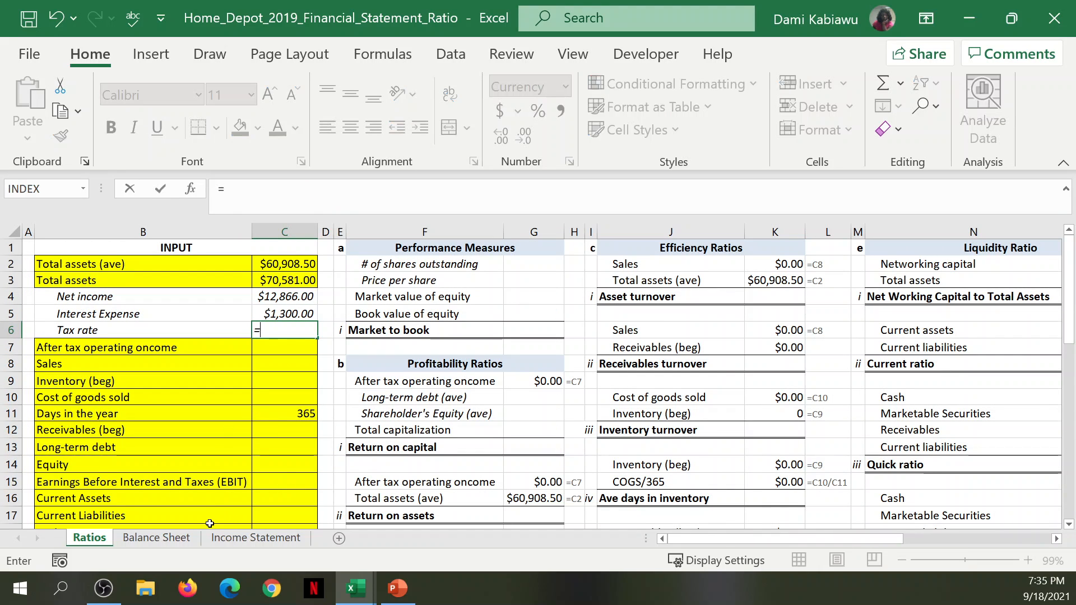
left_click(157, 537)
scroll(214, 446, "down", 1)
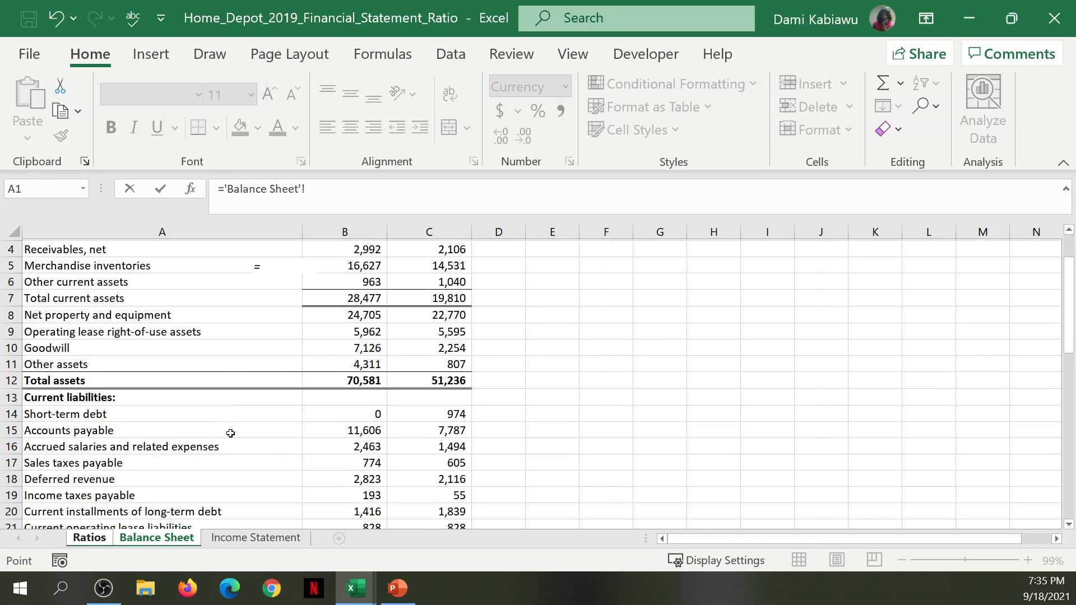
left_click(255, 538)
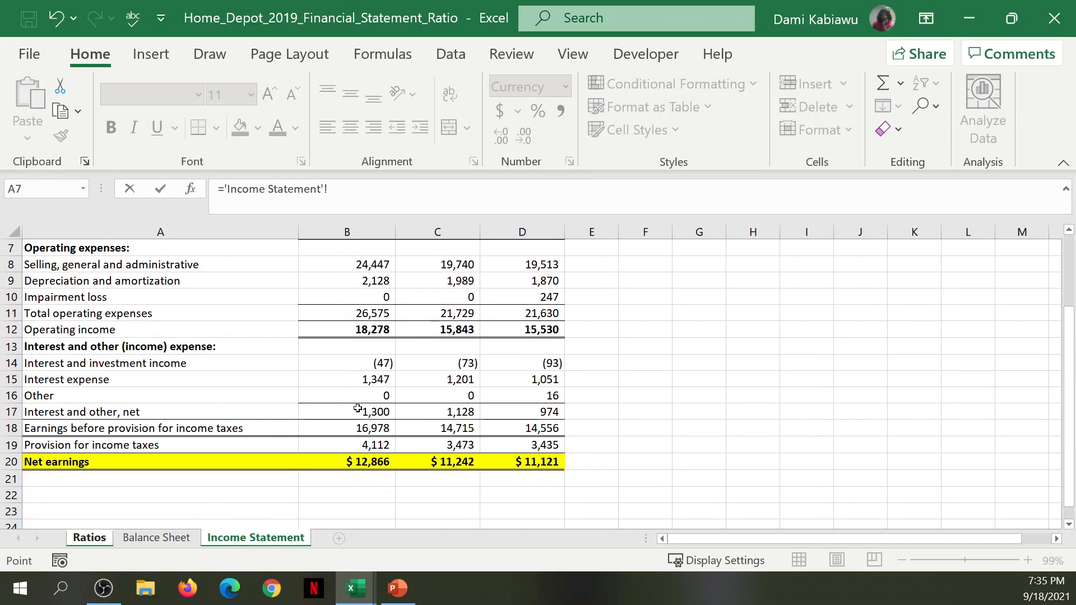
left_click(373, 446)
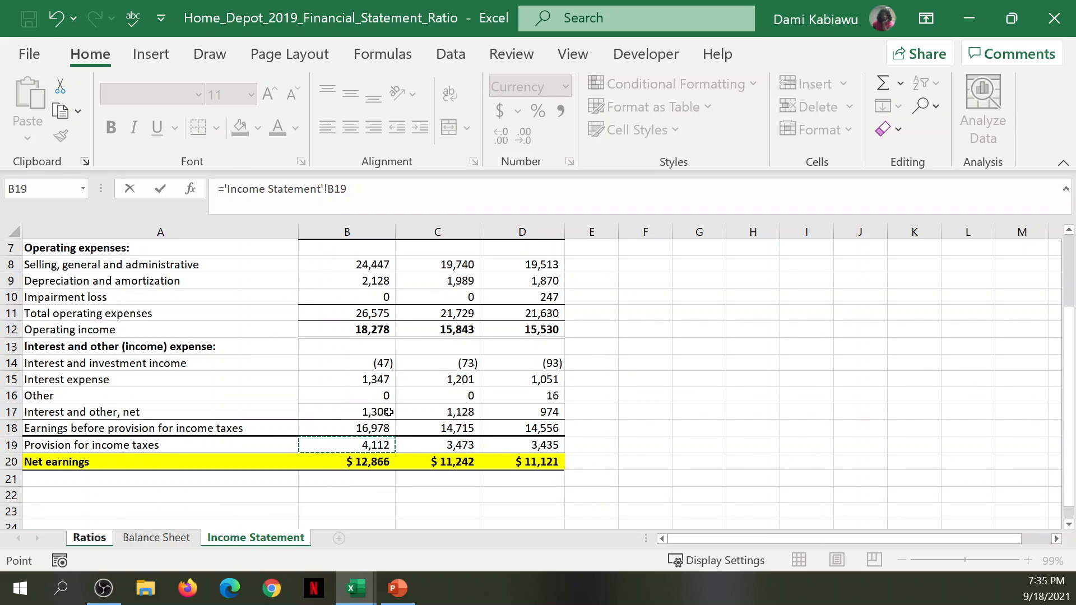
type("/")
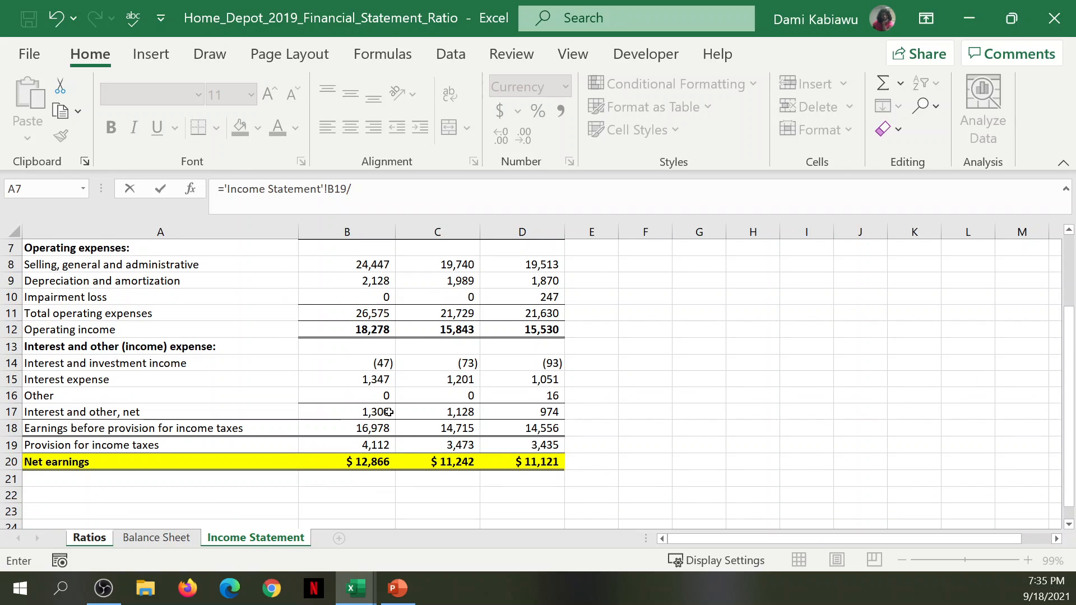
left_click(362, 429)
key("Escape")
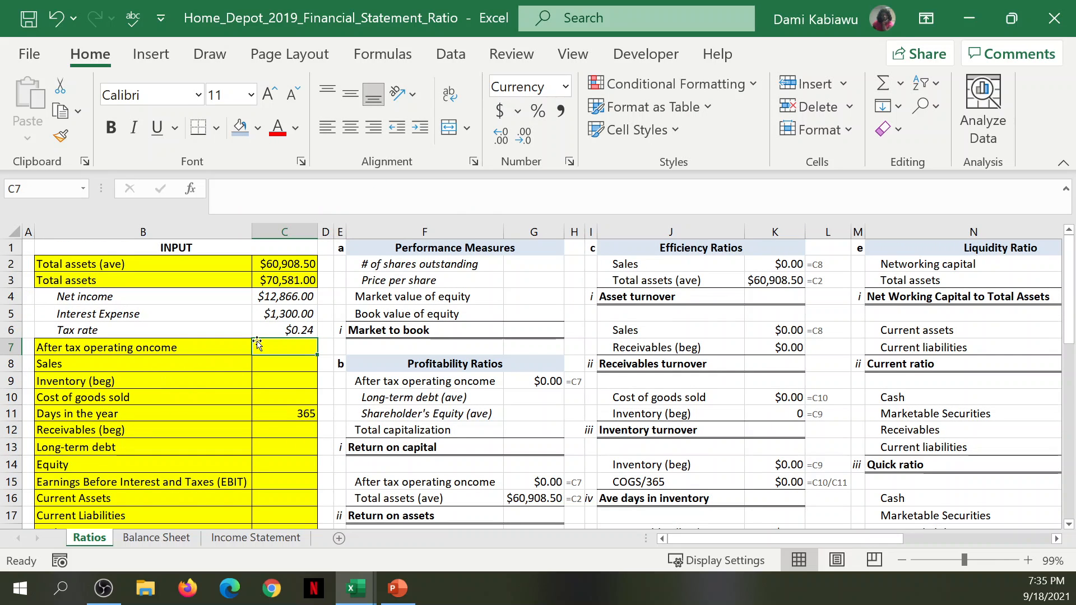
Step: Format the Tax rate in C6 as a percentage with two decimal places
left_click(283, 332)
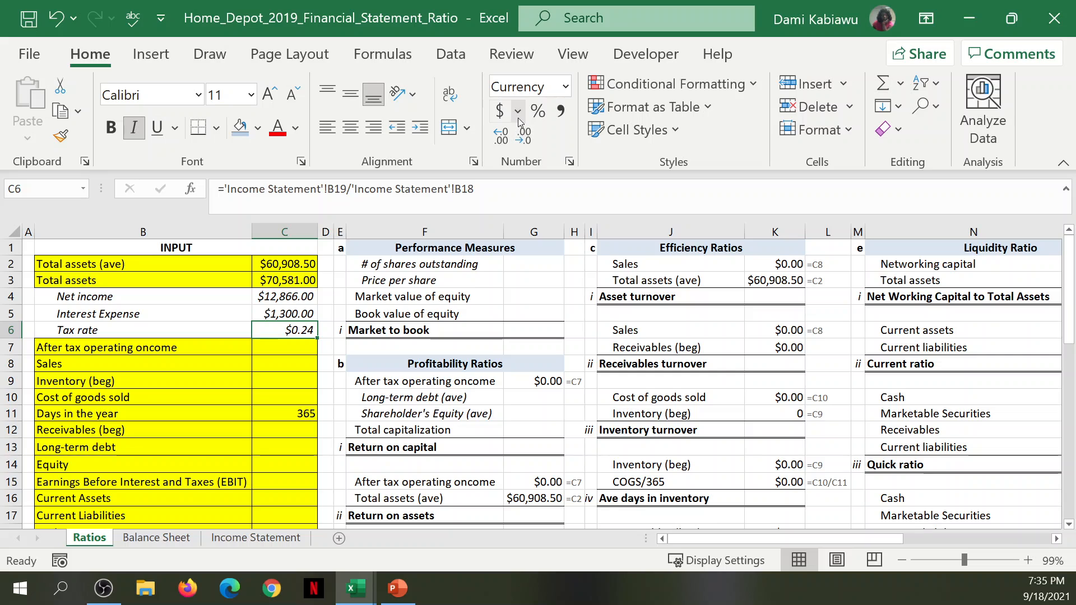
left_click(538, 112)
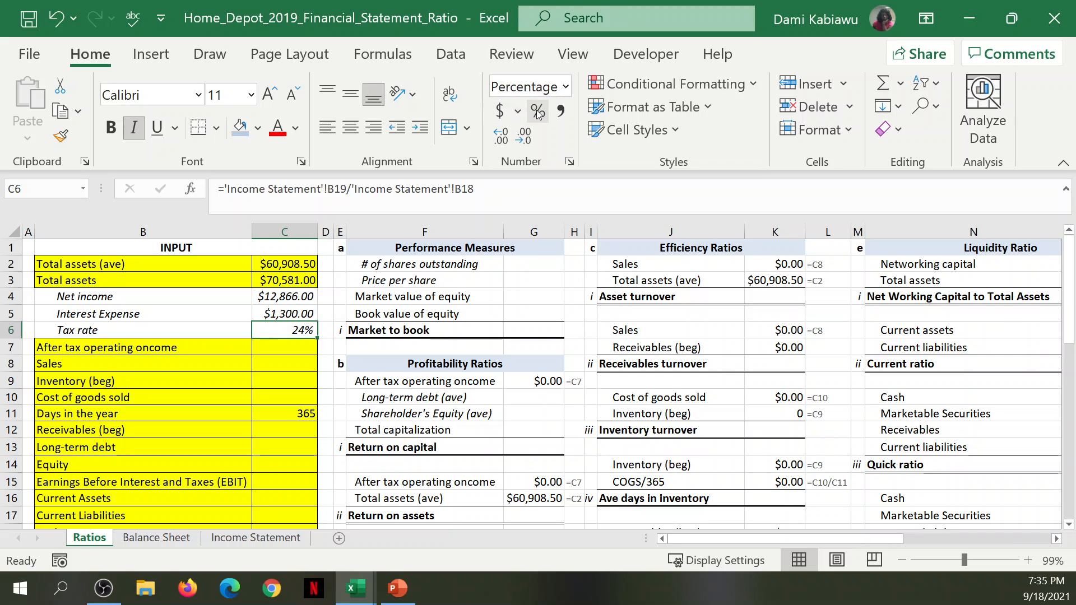
left_click(501, 136)
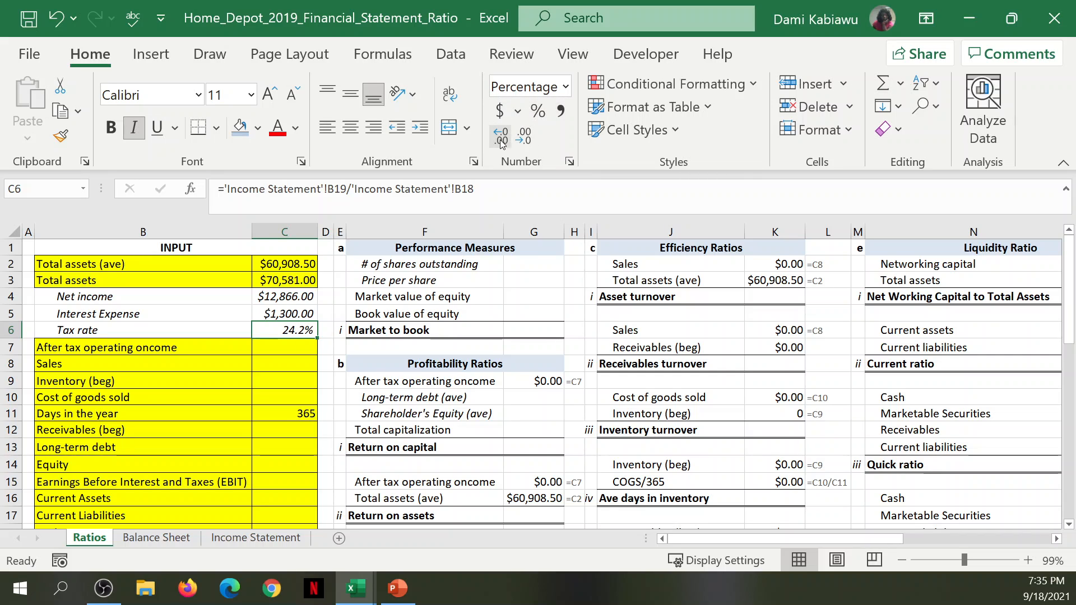
left_click(501, 136)
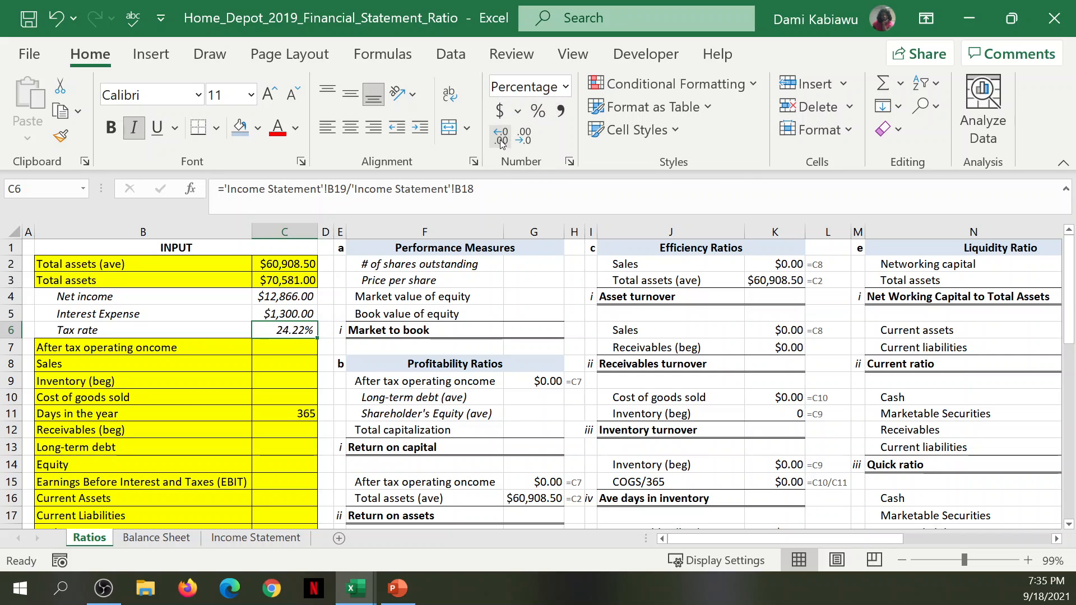
Step: Calculate the after-tax operating income in C7 with =C4+(C5*(1-C6))
left_click(293, 348)
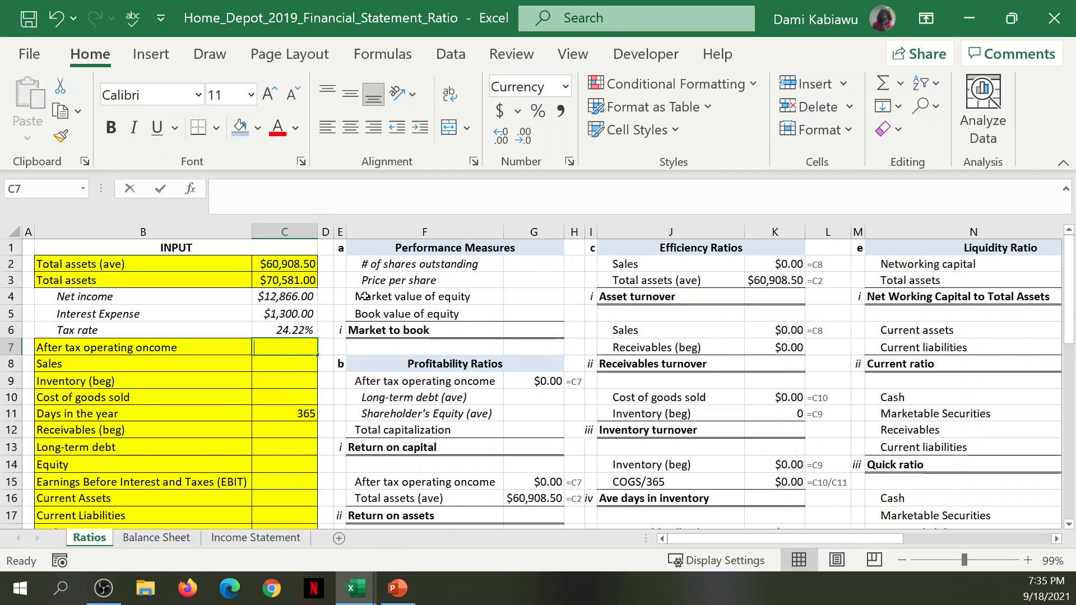
type("=")
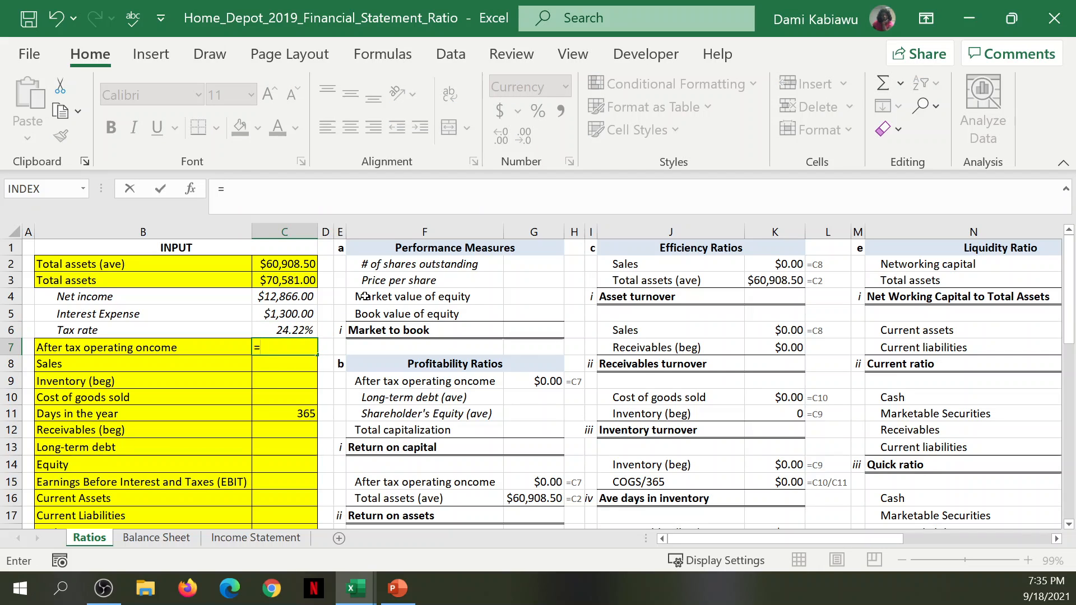
left_click(294, 300)
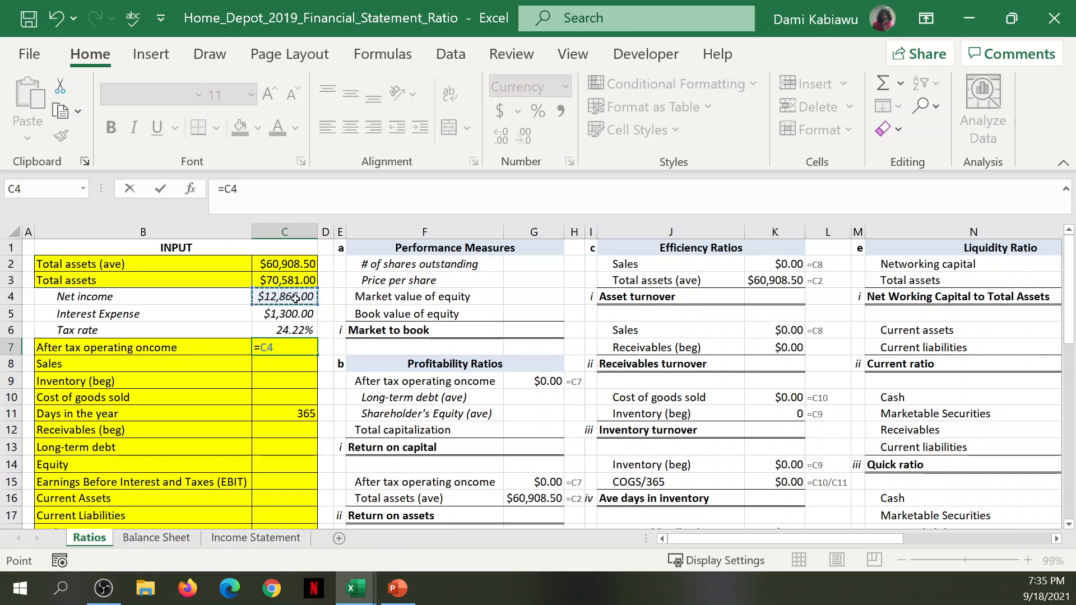
type("+")
left_click(276, 314)
type("*")
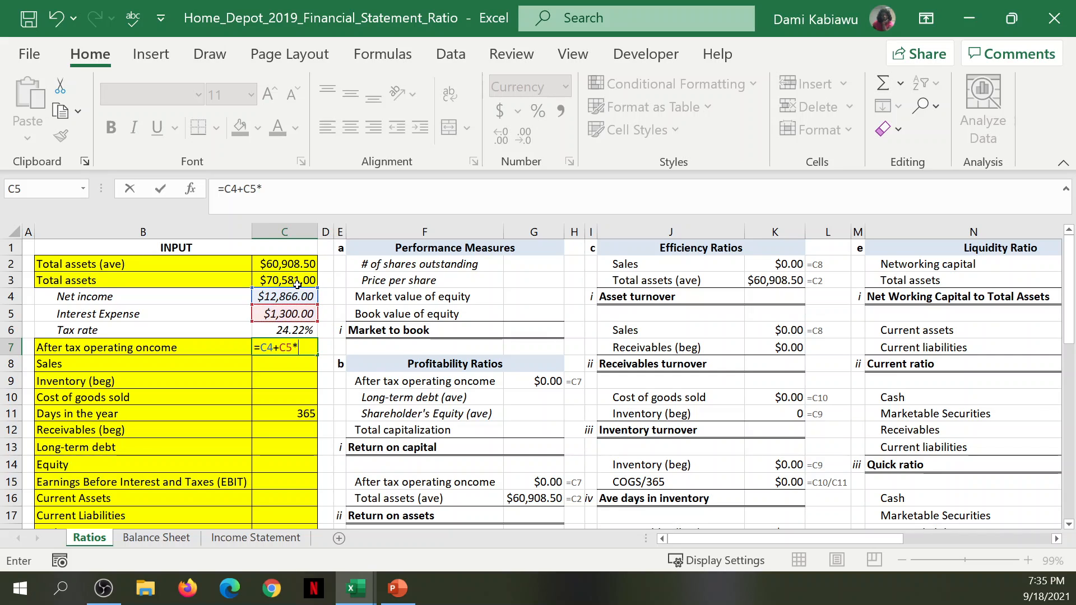
type("(1-")
left_click(294, 331)
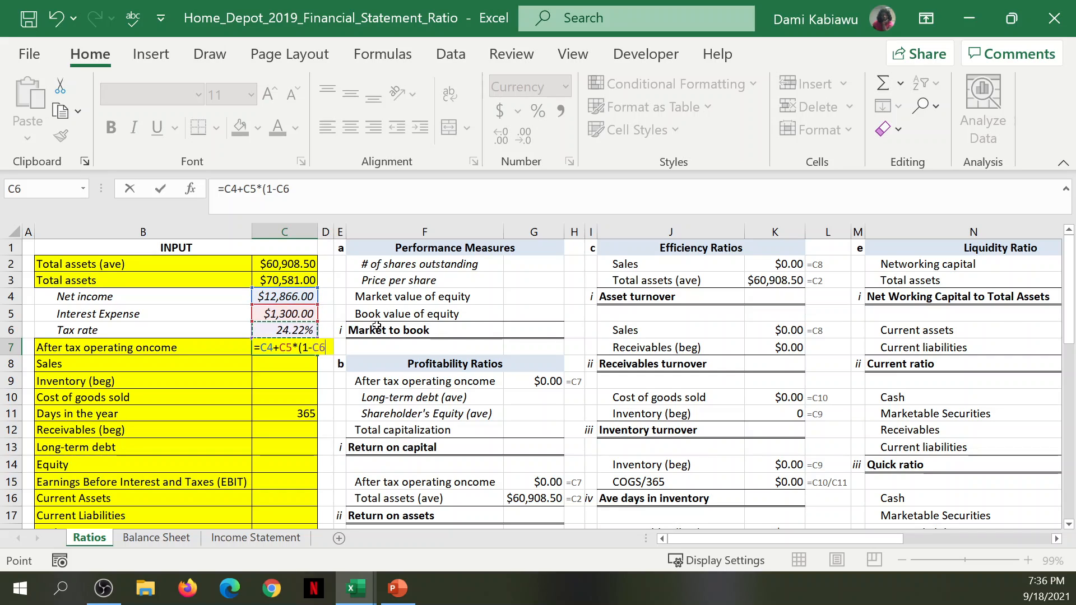
type(")")
type("(")
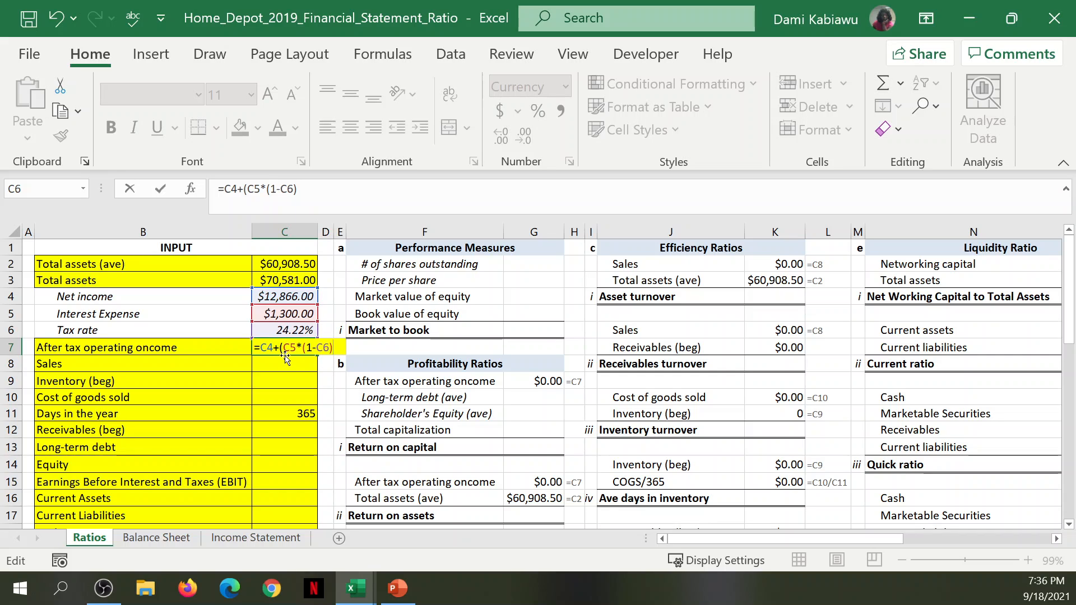
type(")")
key("Return")
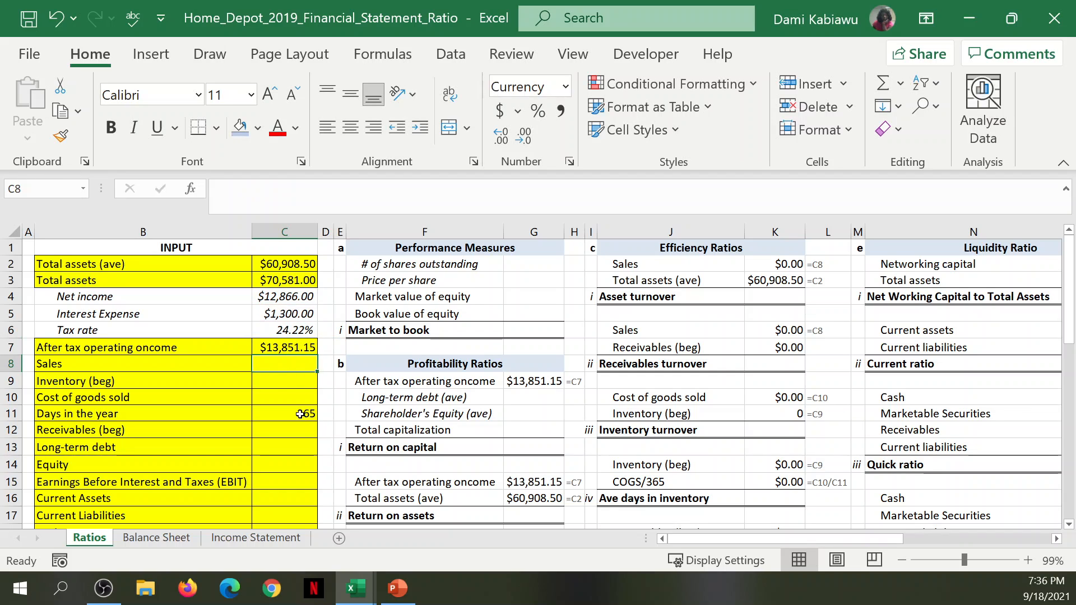
Step: Link the Sales input in C8 to the Jan. 31, 2021 net sales with ='Income Statement'!B4
type("=")
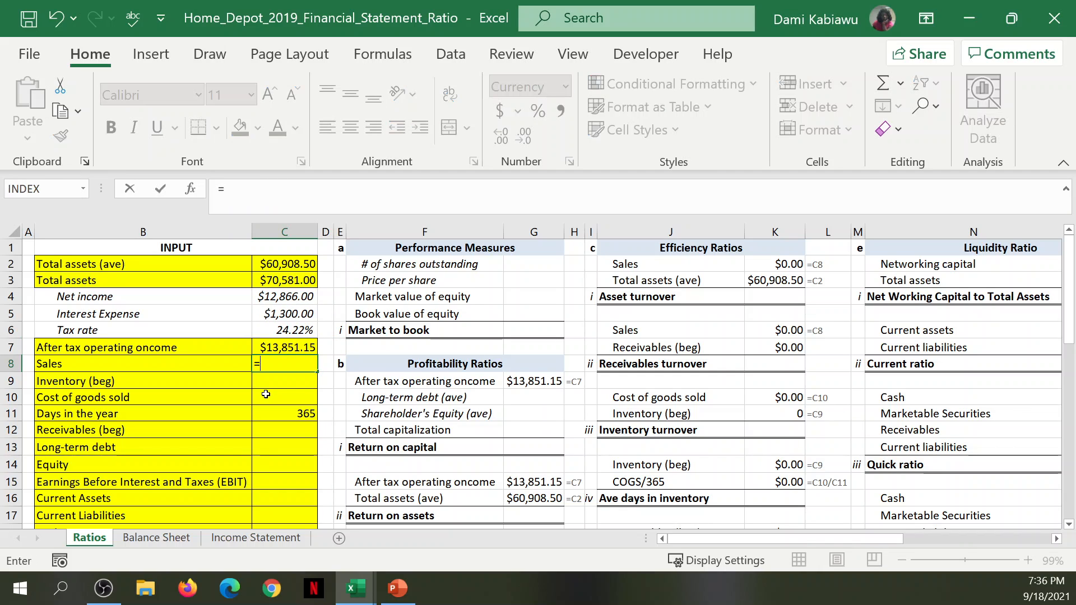
left_click(270, 540)
scroll(152, 315, "up", 2)
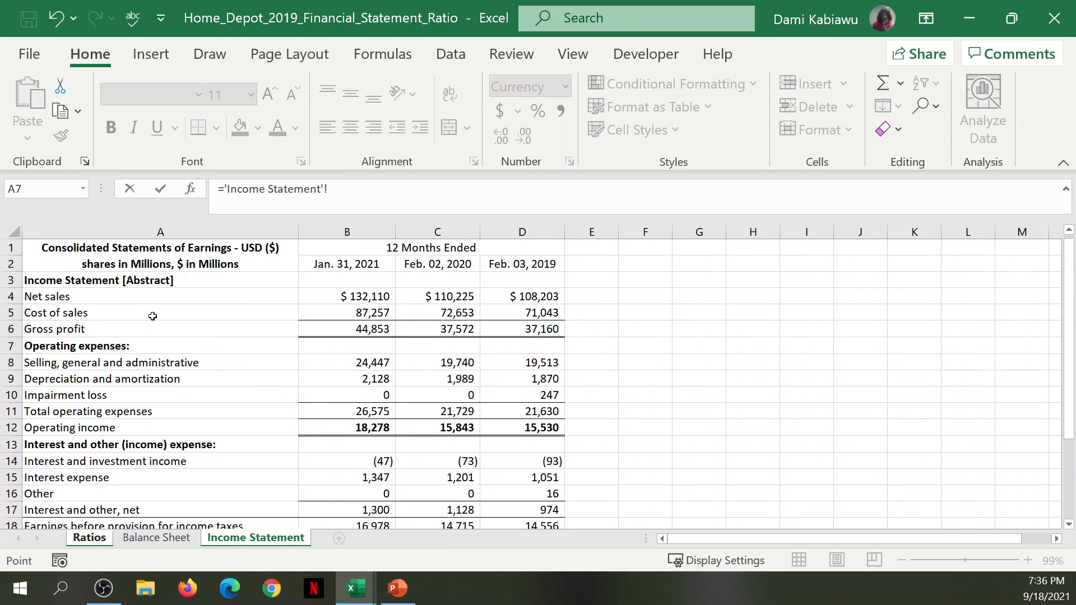
left_click(346, 297)
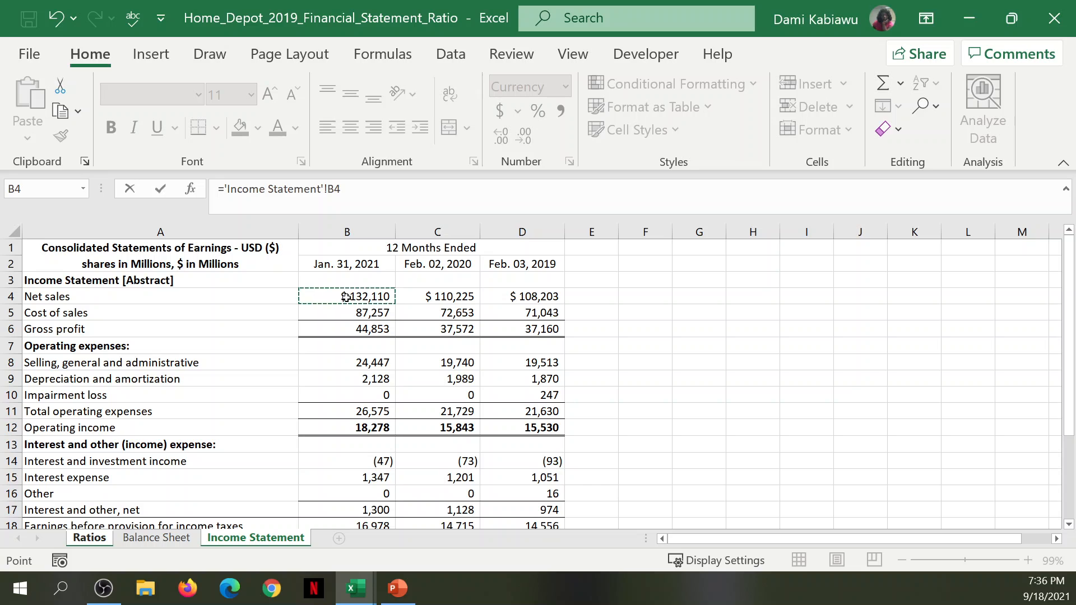
key("Return")
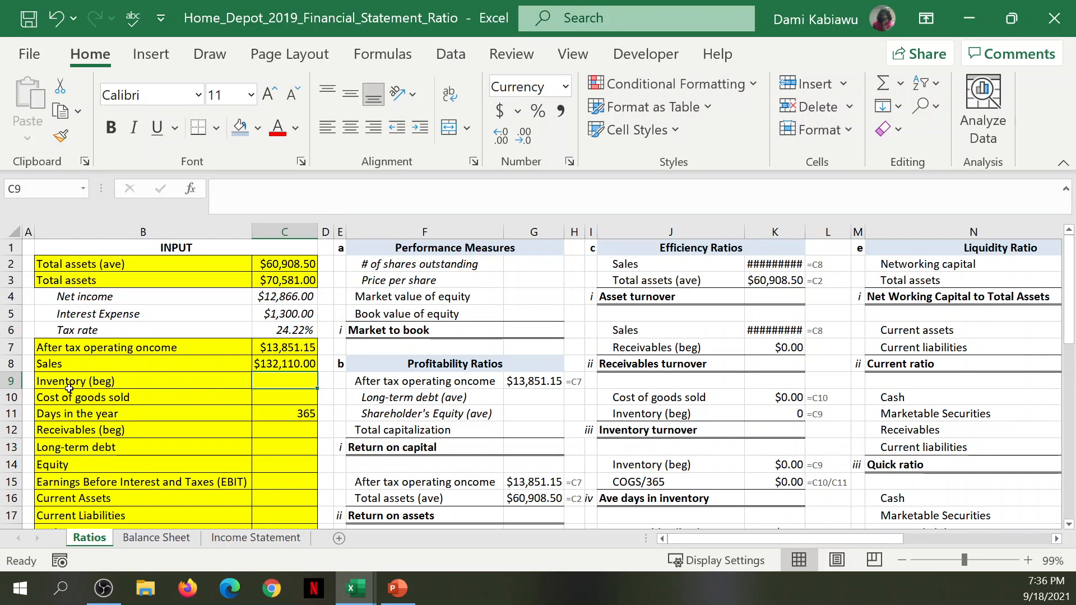
Step: Link the beginning Inventory input in C9 to the Feb. 02, 2020 merchandise inventories with ='Balance Sheet'!C5
double_click(286, 379)
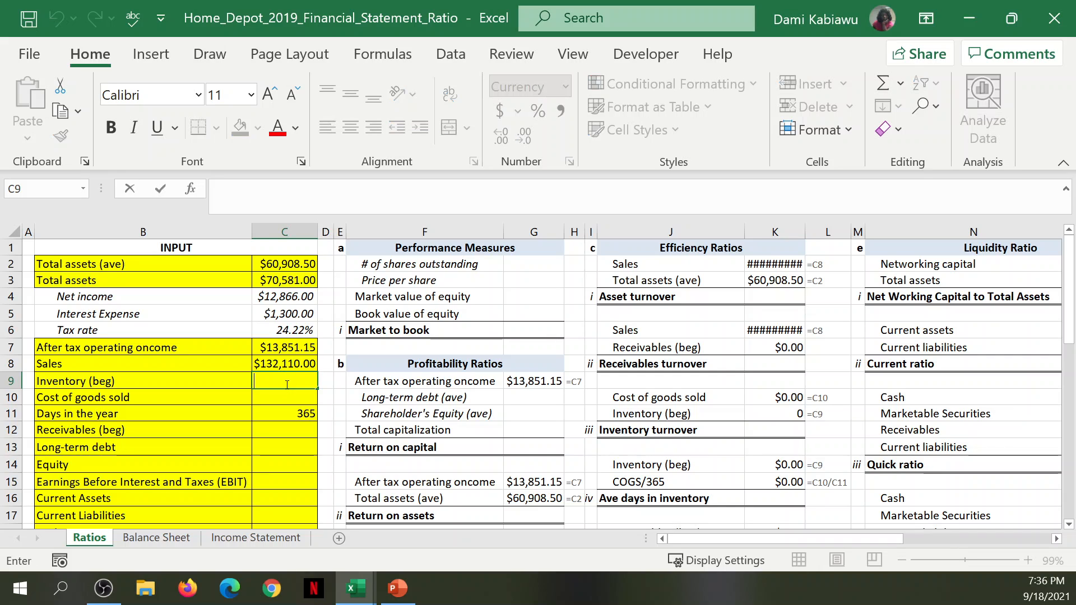
type("=")
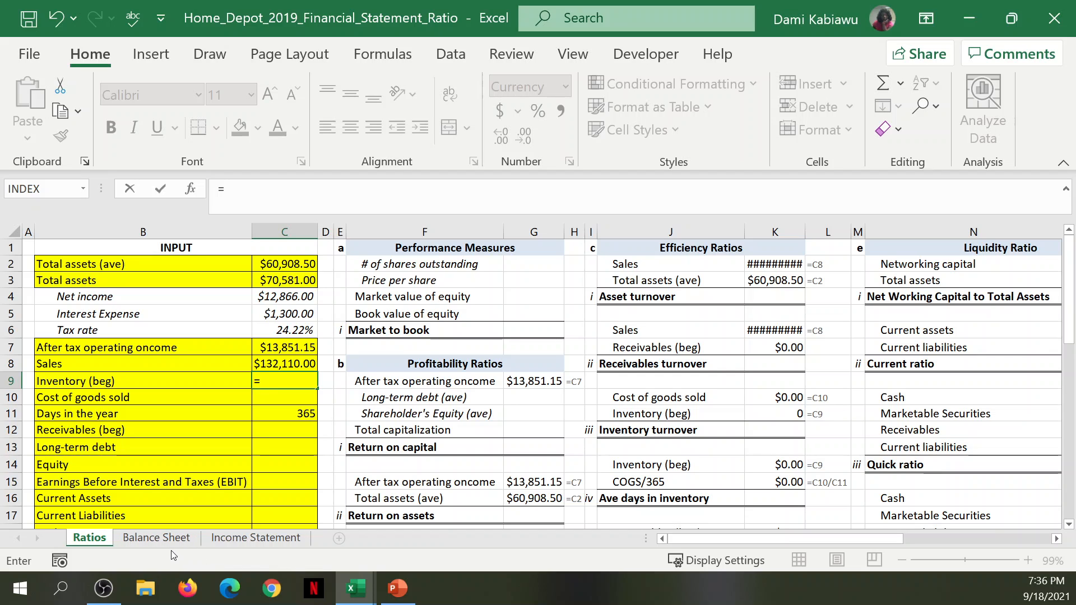
left_click(160, 540)
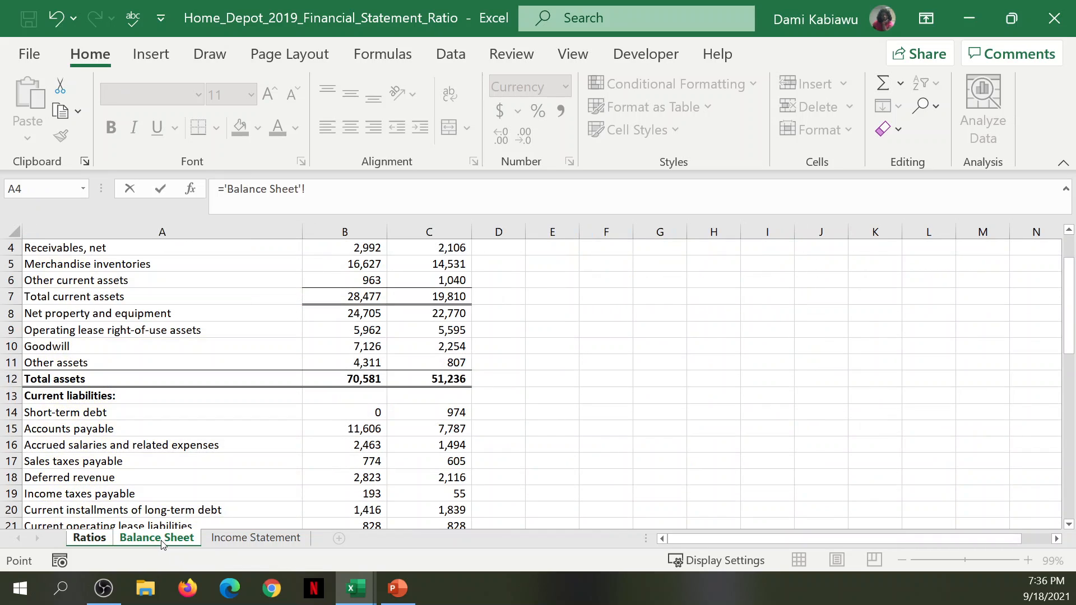
scroll(129, 434, "up", 1)
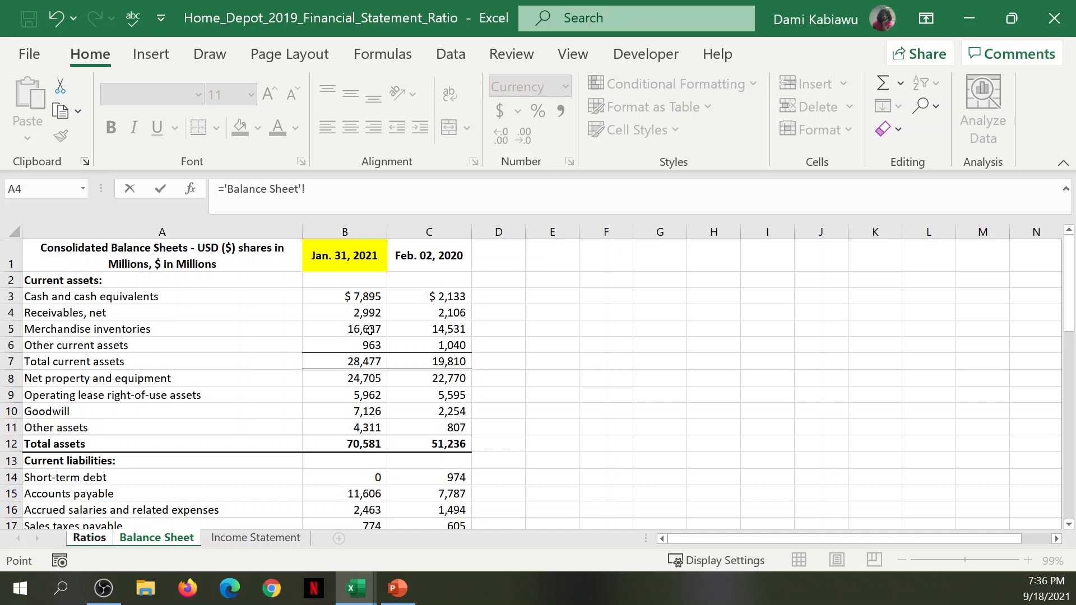
left_click(429, 330)
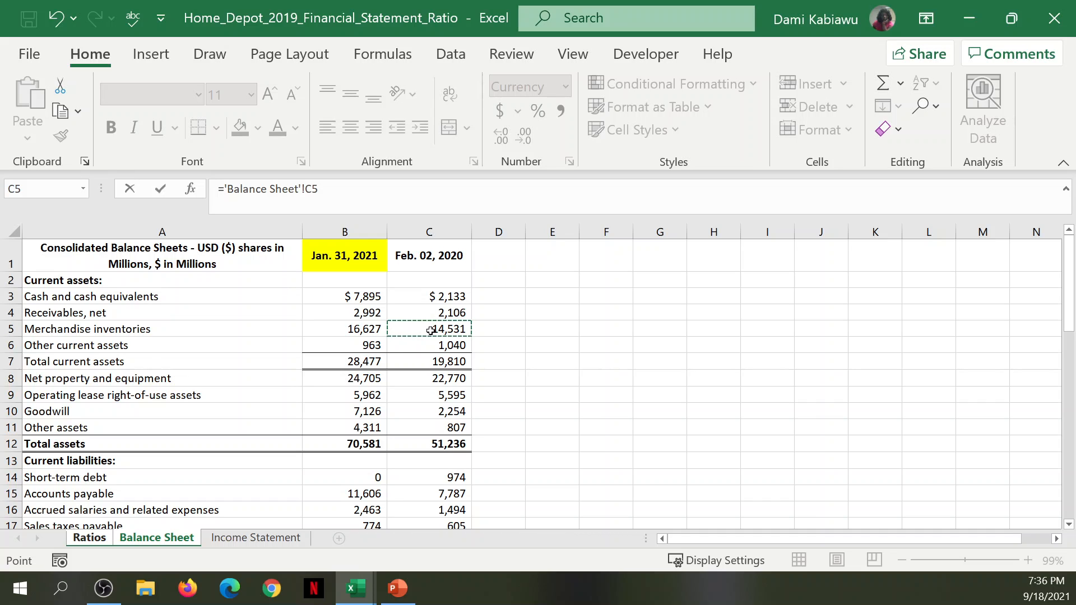
key("Return")
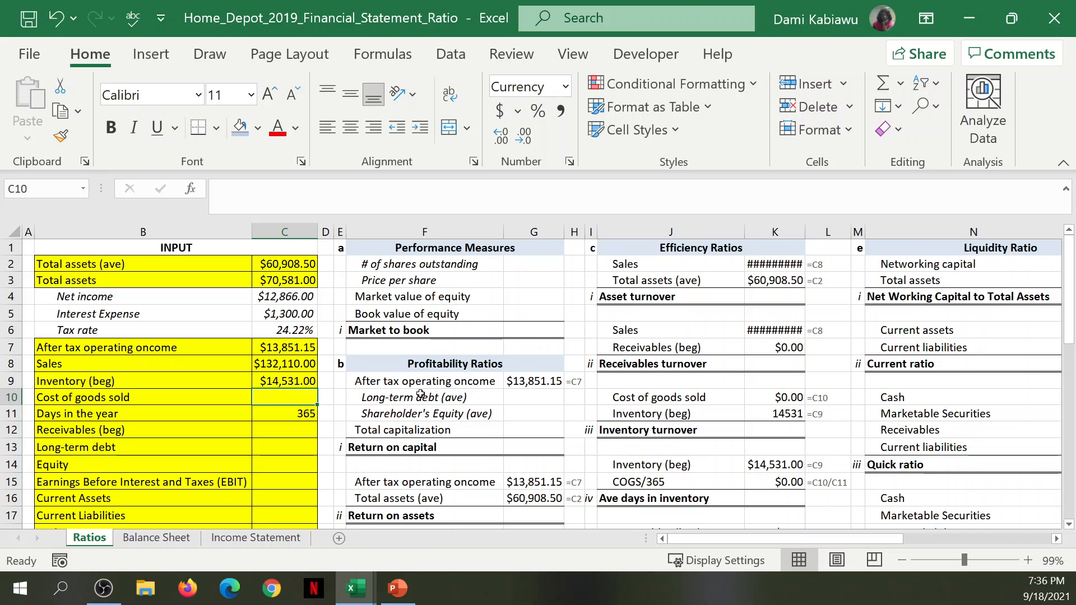
Step: Link the Cost of goods sold input in C10 to the Jan. 31, 2021 cost of sales in the Income Statement's B5, and autofit column K
type("=")
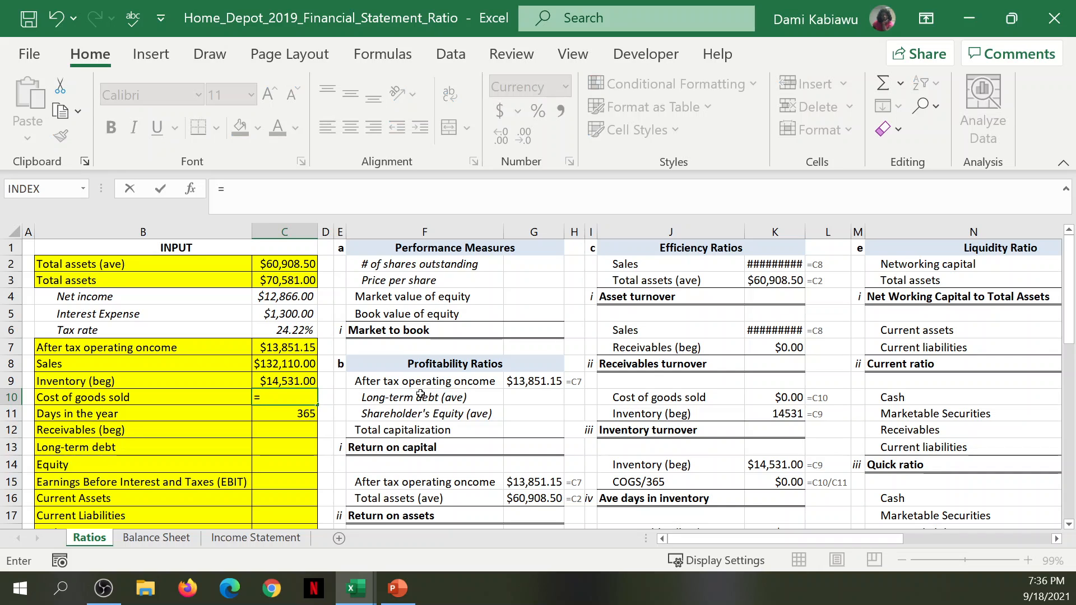
left_click(274, 538)
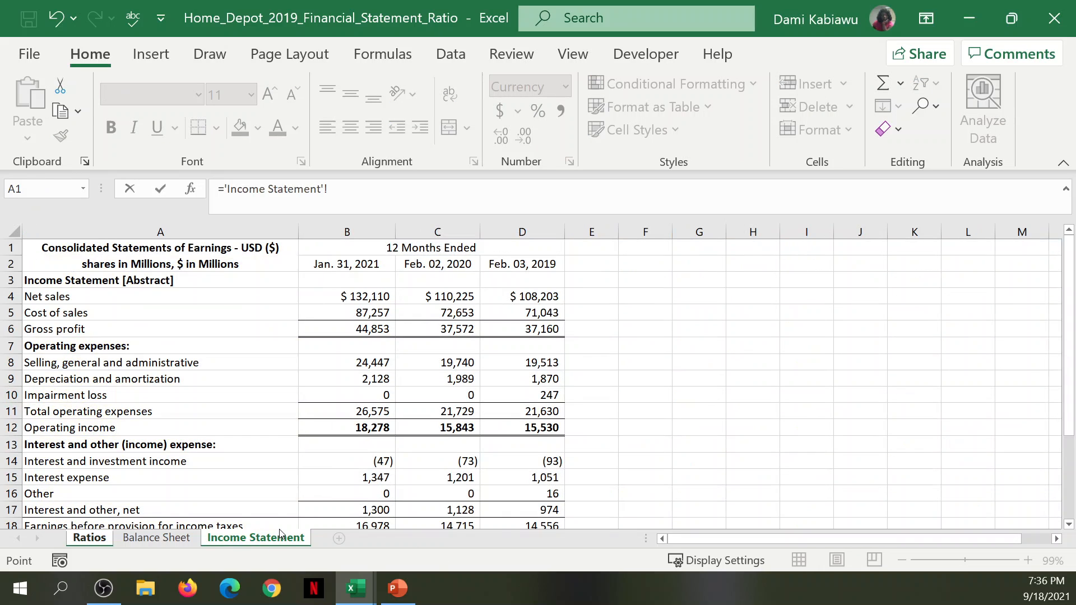
left_click(375, 311)
key("Return")
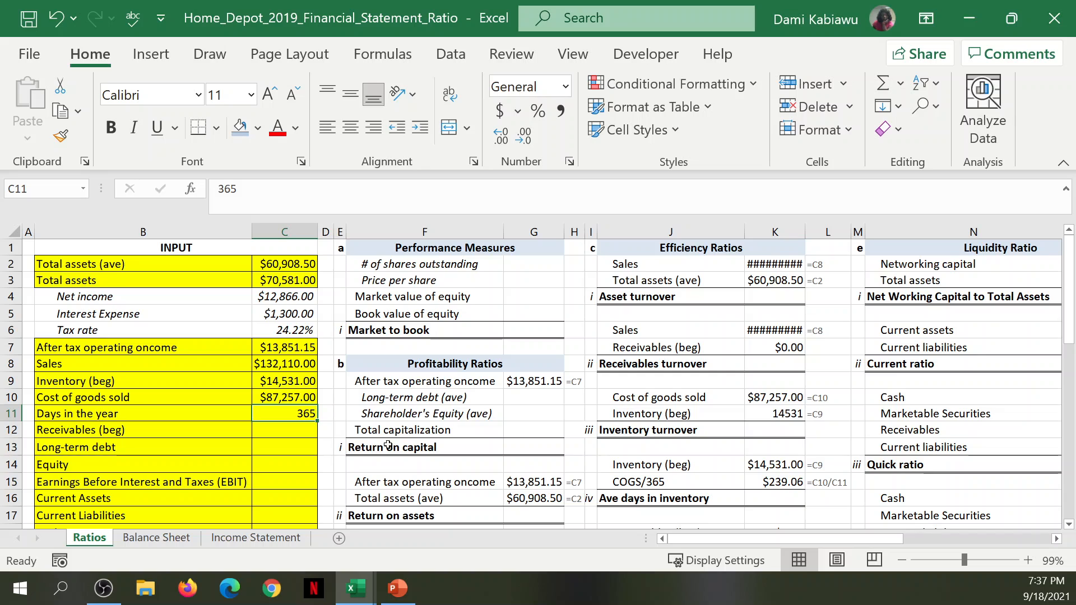
double_click(805, 233)
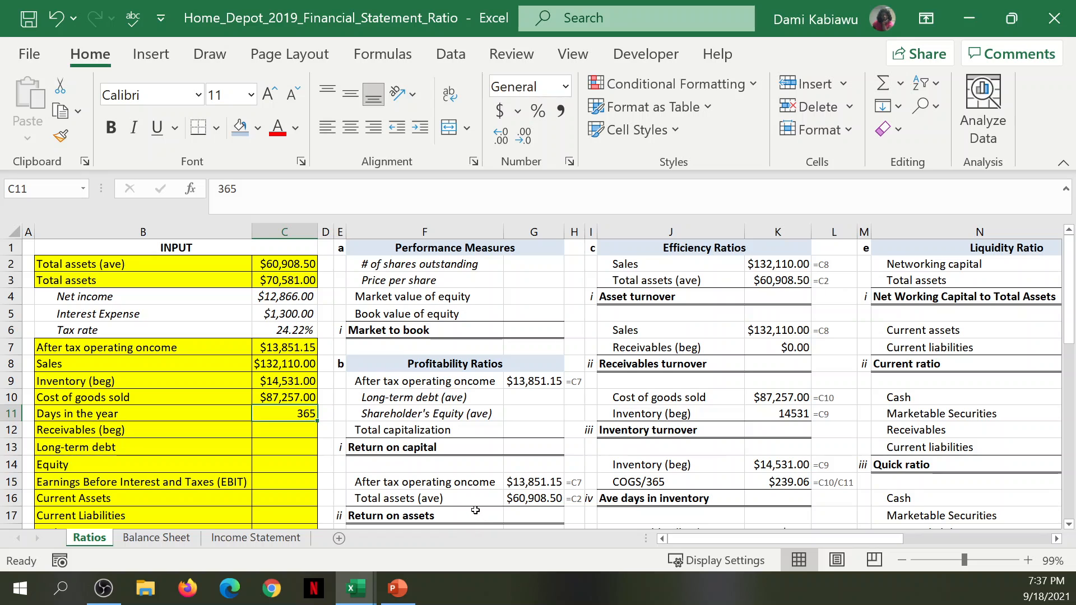
Step: Review the empty Performance Measures cells G2 to G6 and the remaining rows of the INPUT list
scroll(477, 510, "down", 1)
scroll(425, 350, "up", 1)
left_click(524, 269)
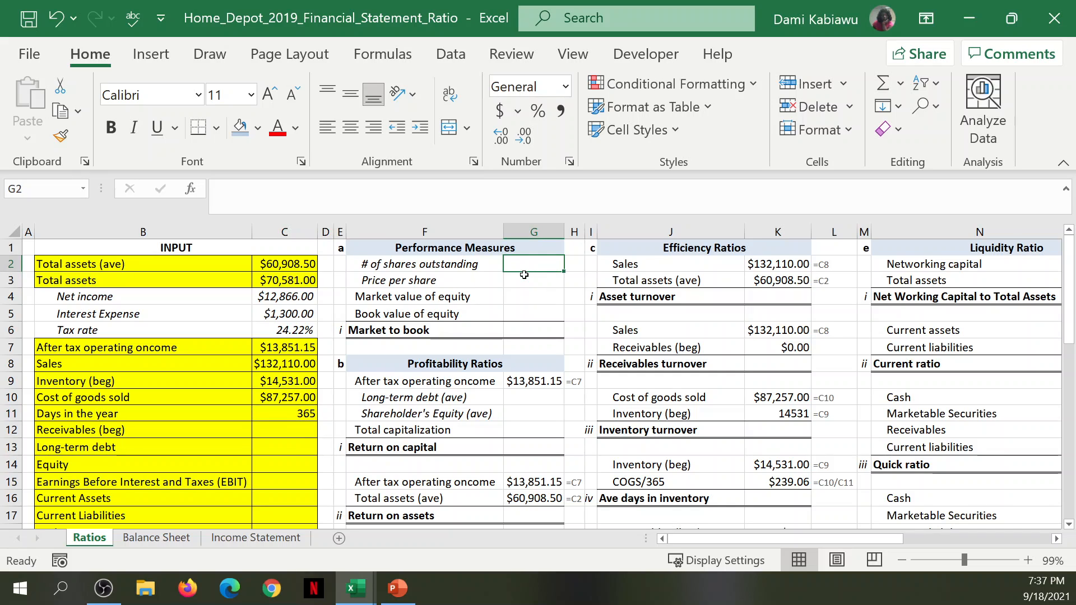
left_click(524, 281)
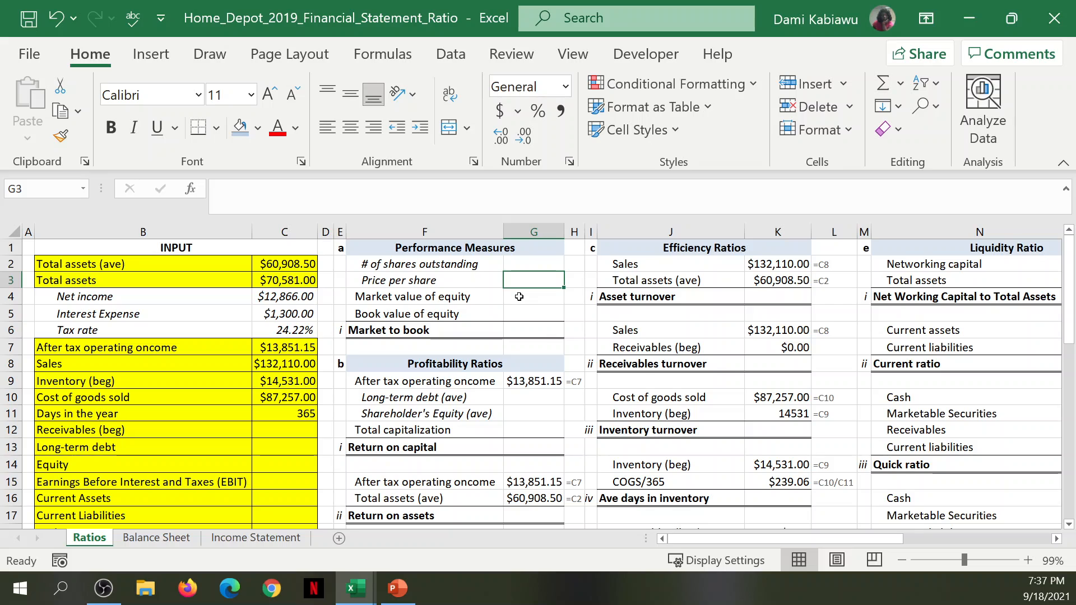
left_click(513, 296)
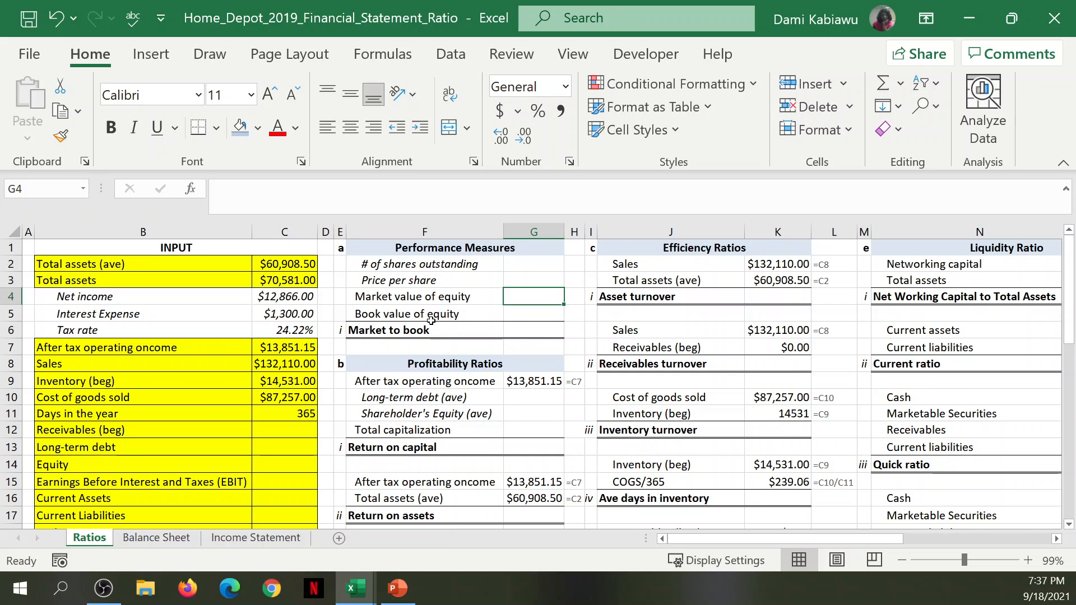
left_click(523, 316)
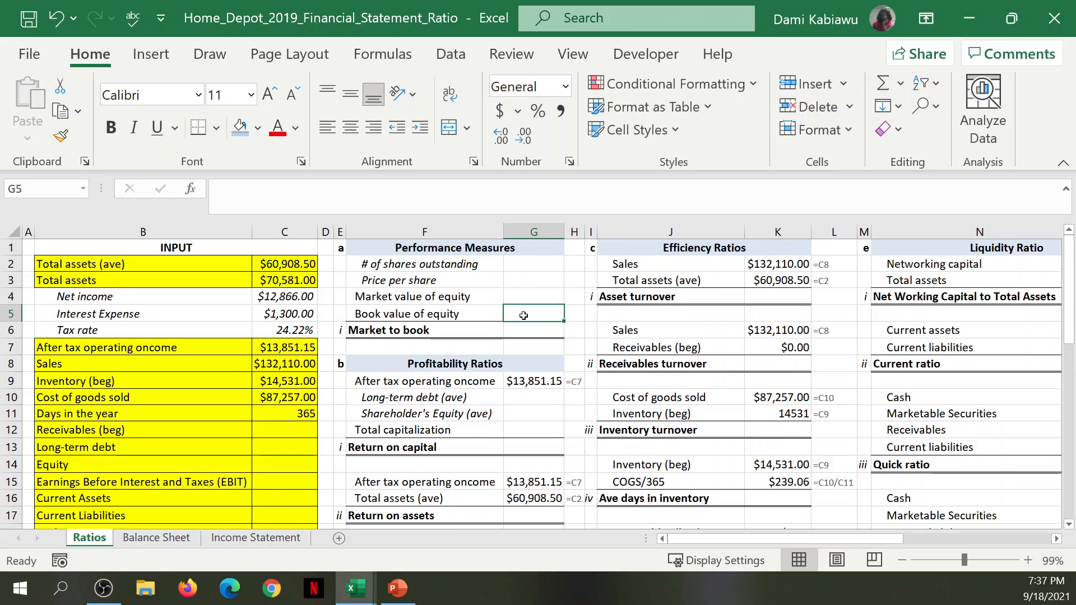
left_click(515, 334)
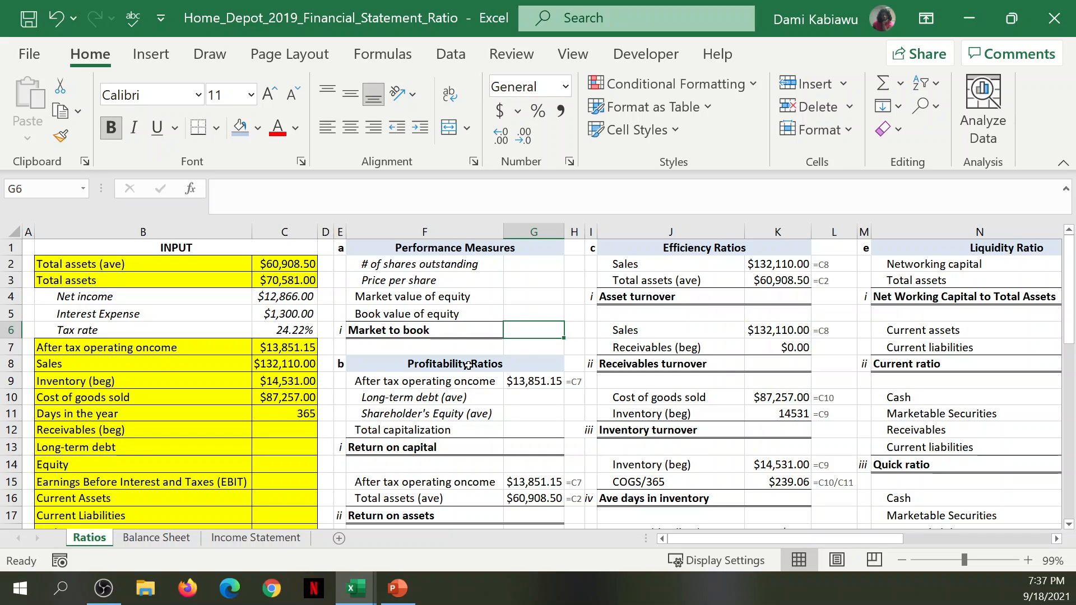
scroll(314, 293, "down", 1)
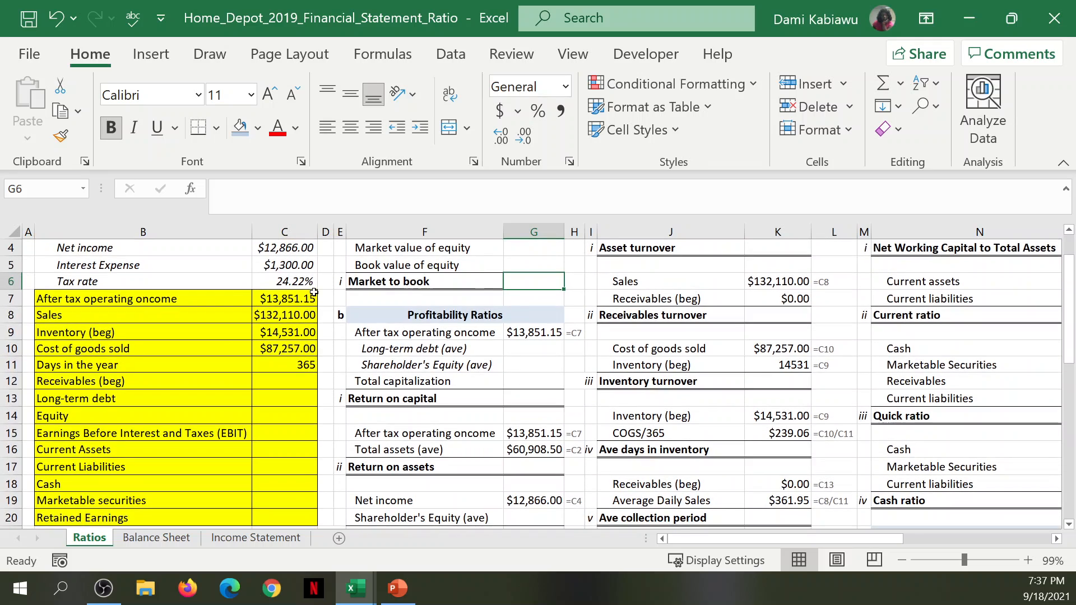
scroll(175, 322, "down", 2)
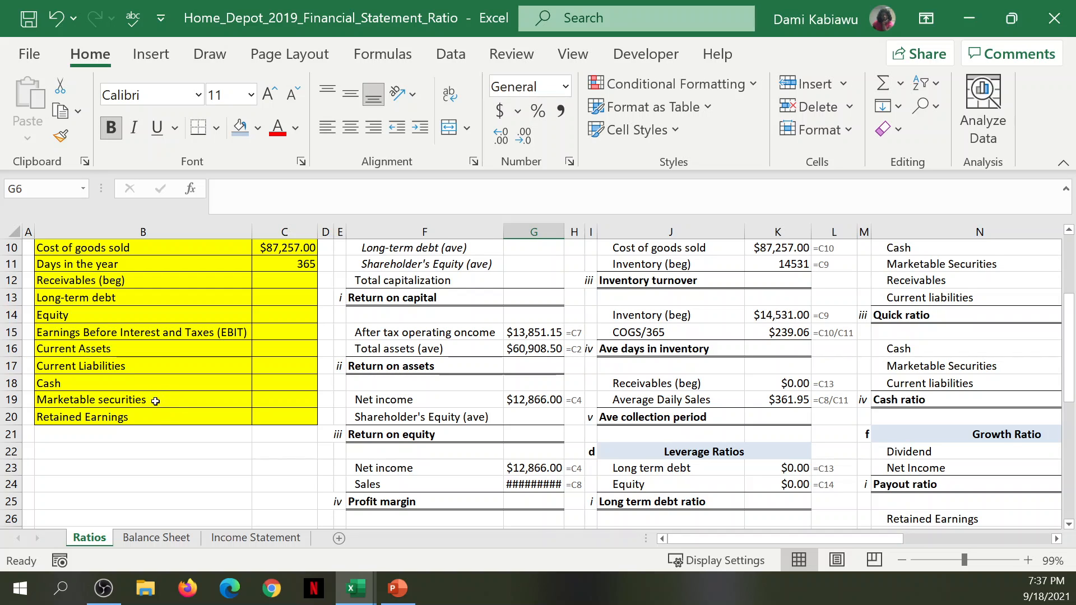
scroll(158, 399, "up", 3)
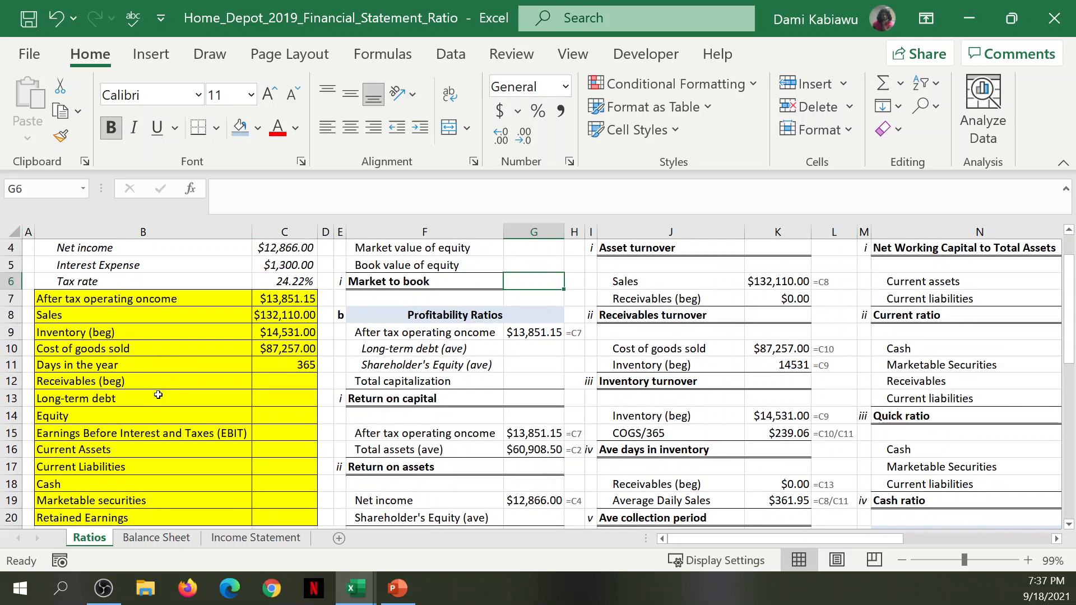
scroll(145, 347, "up", 1)
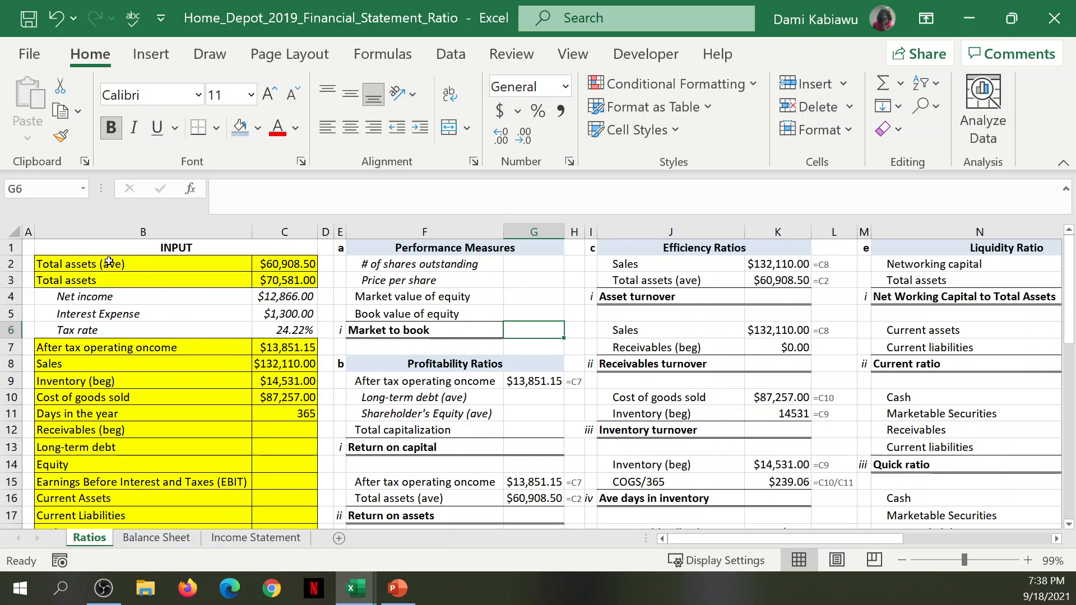
Step: Examine the INPUT block B2:C20 and the linked cells G9, G15, G16 and K3 that draw on it
left_click(179, 261)
left_click_drag(179, 261, 260, 481)
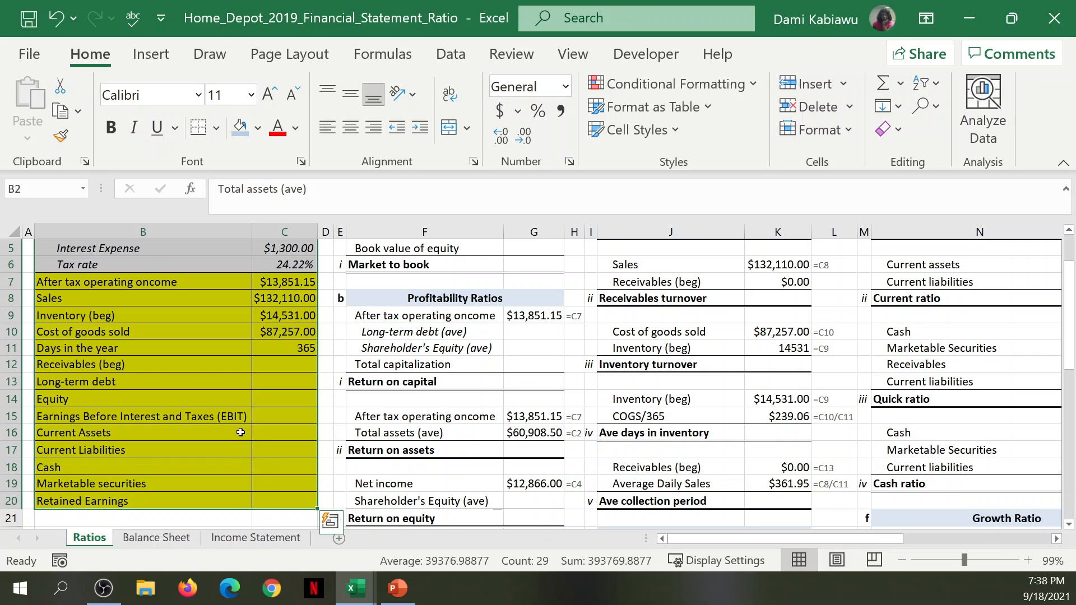
scroll(238, 429, "up", 2)
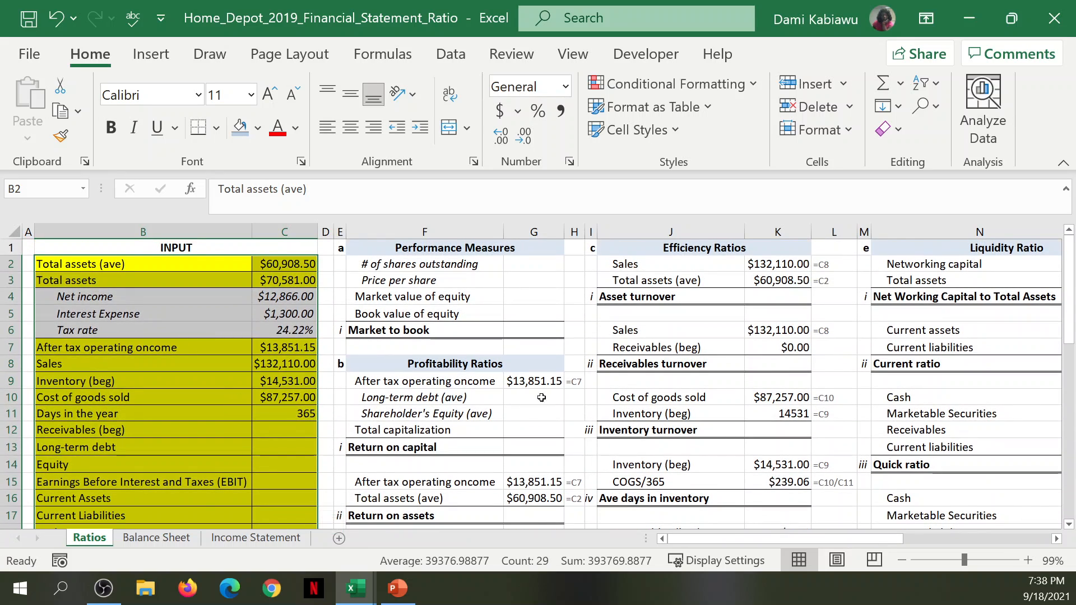
left_click(510, 384)
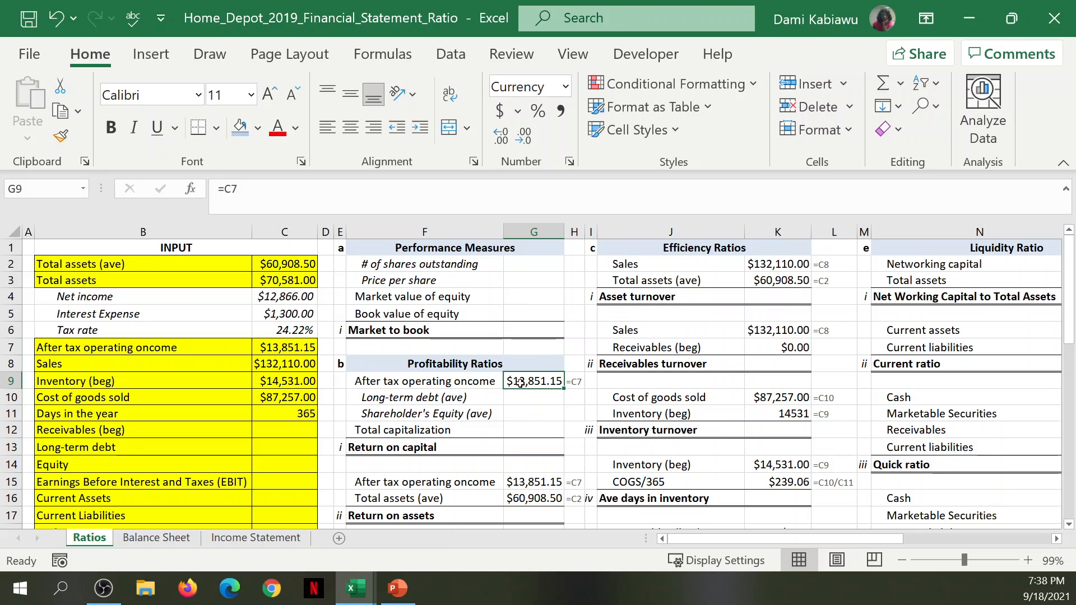
left_click(518, 482)
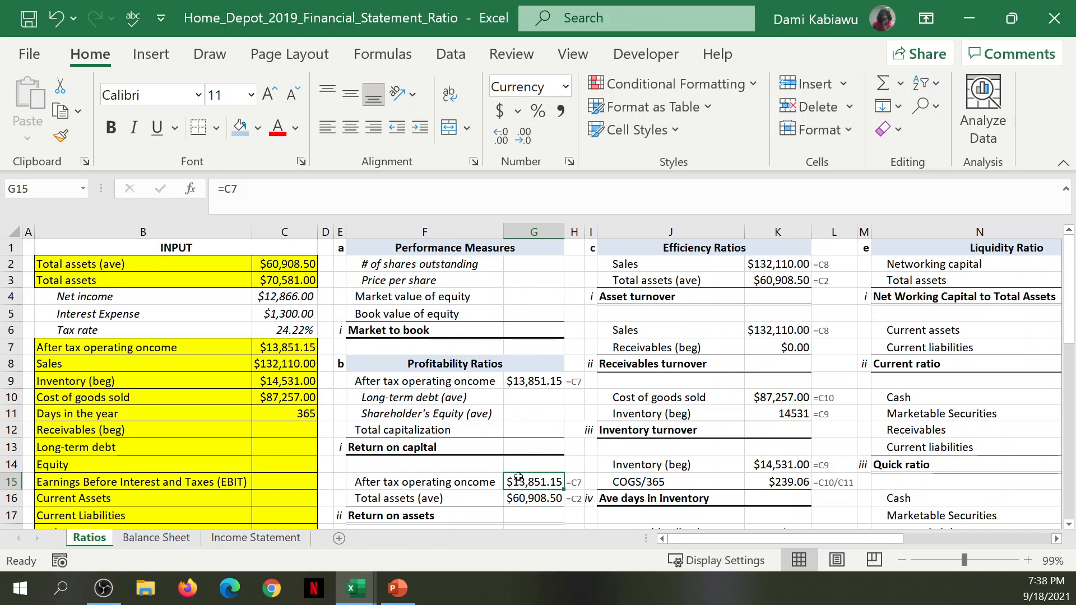
left_click(539, 499)
left_click(778, 282)
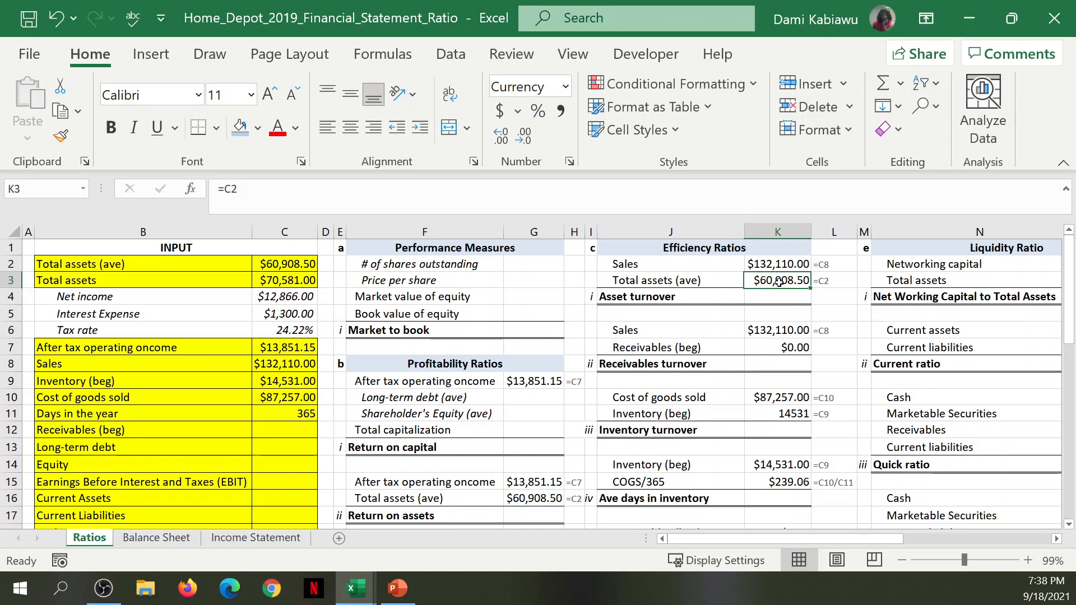
mouse_move(850, 540)
left_mouse_down()
mouse_move(874, 536)
mouse_move(852, 532)
left_mouse_up()
Step: Autofit column G to its contents and check the Net income links in G23 and G19
scroll(845, 443, "down", 3)
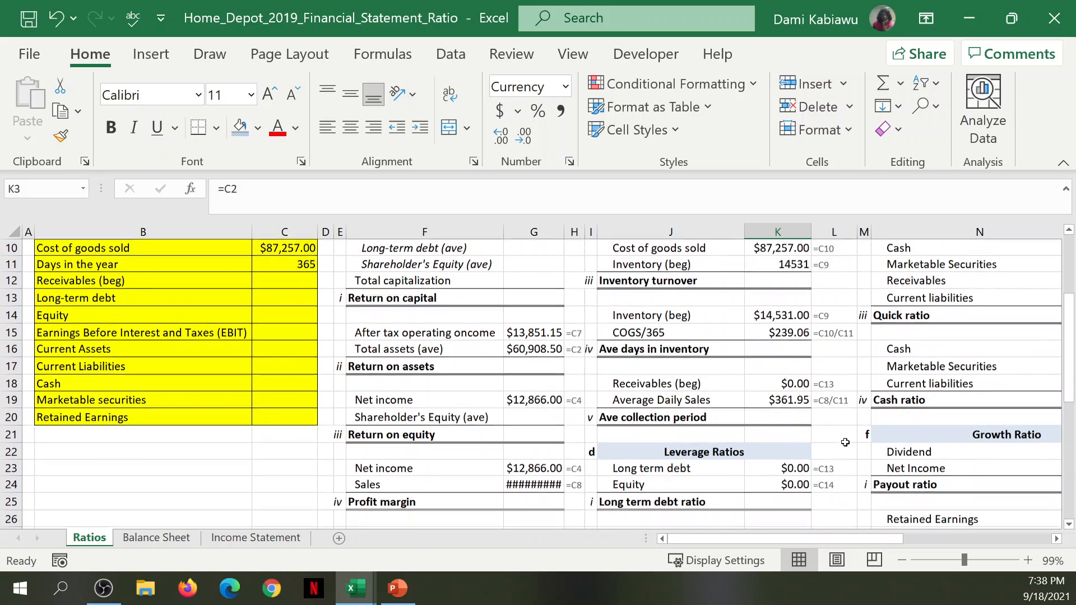
double_click(564, 232)
left_click(538, 473)
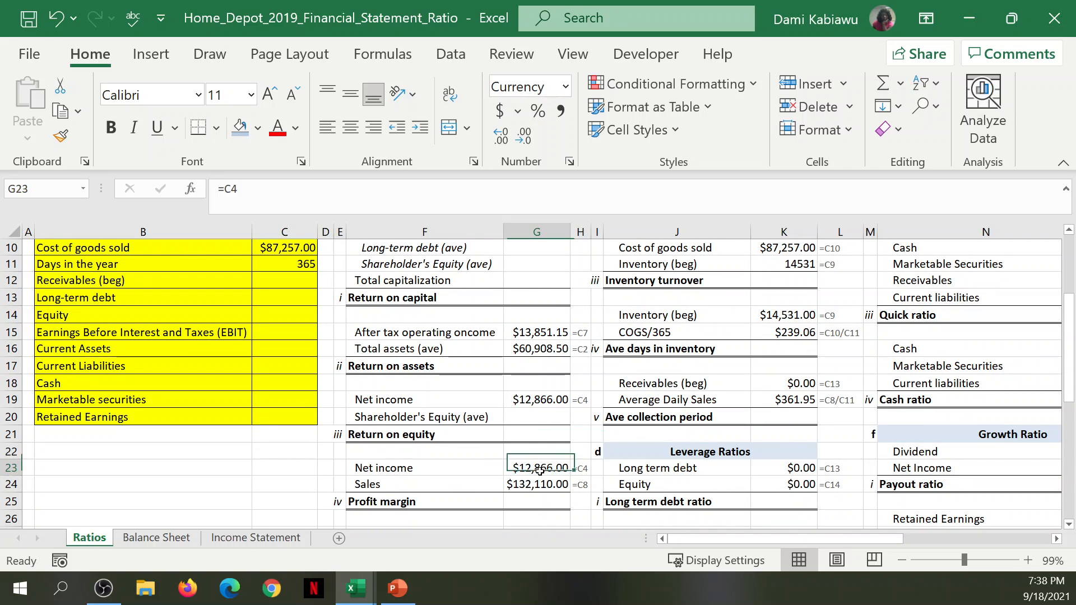
left_click(537, 399)
scroll(541, 400, "up", 3)
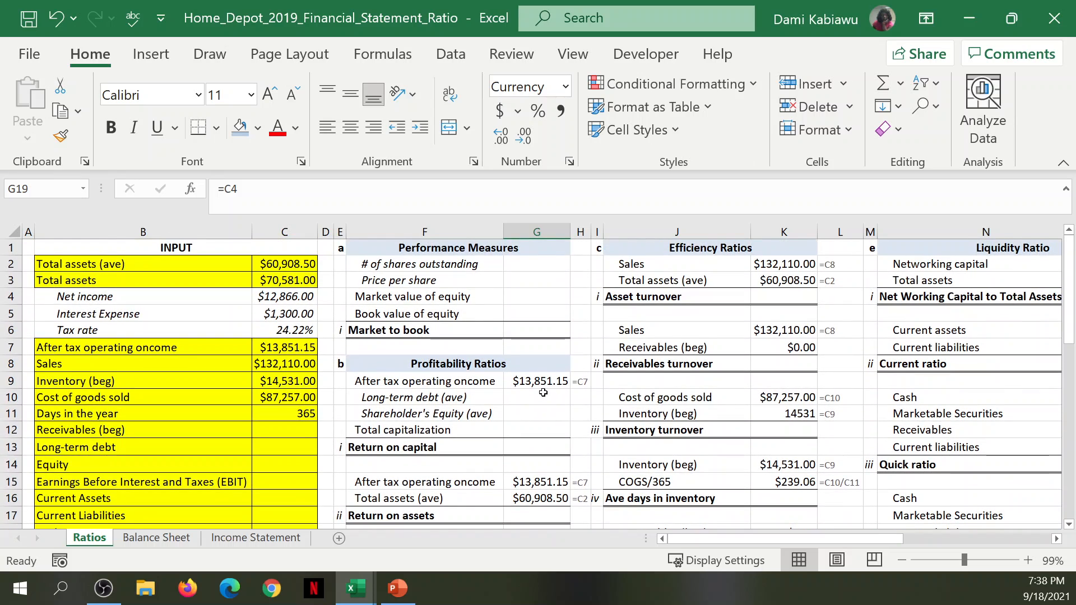
Step: Calculate the average long-term debt in G10 with =AVERAGE('Balance Sheet'!B24:C24)
left_click(292, 232)
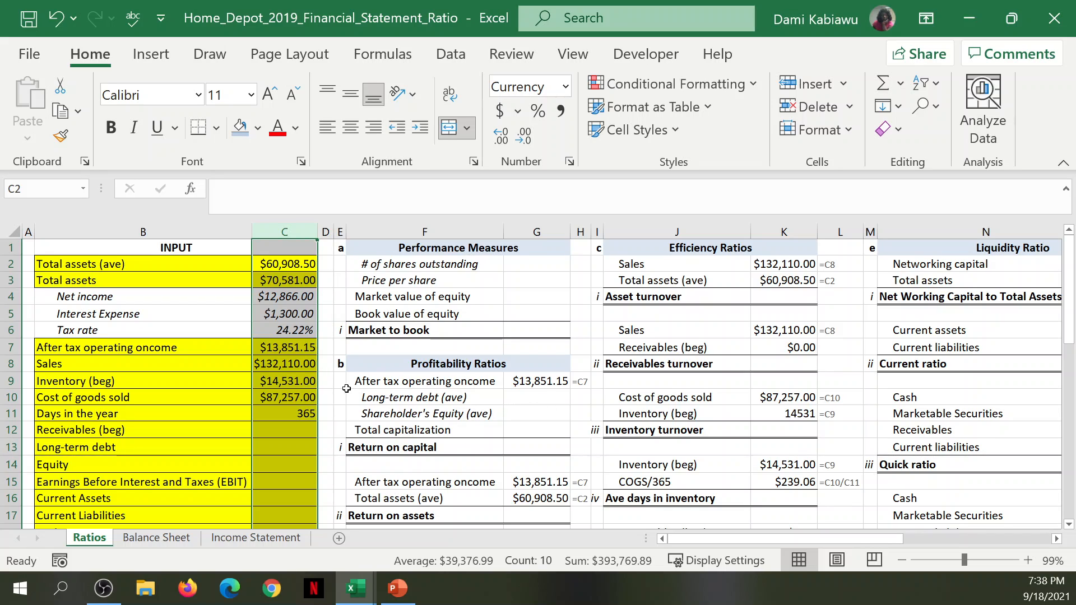
left_click(385, 400)
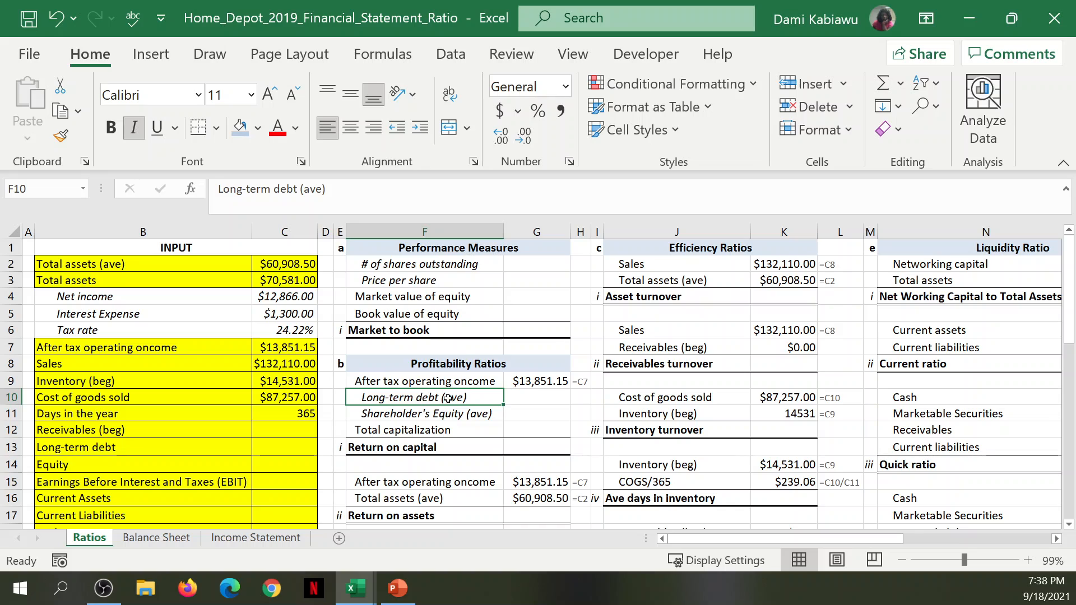
left_click(538, 396)
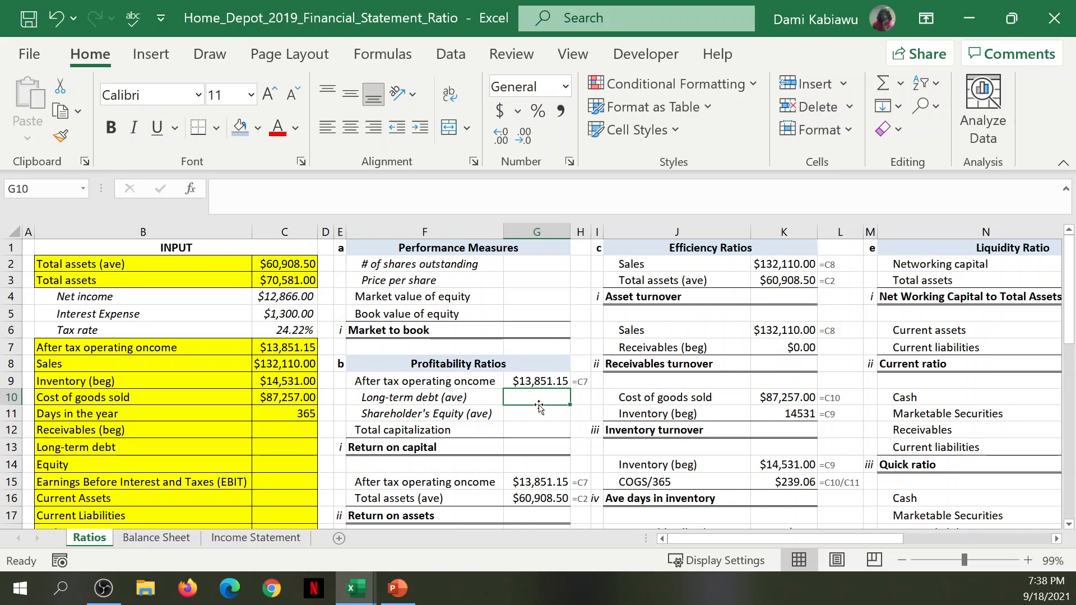
type("=average")
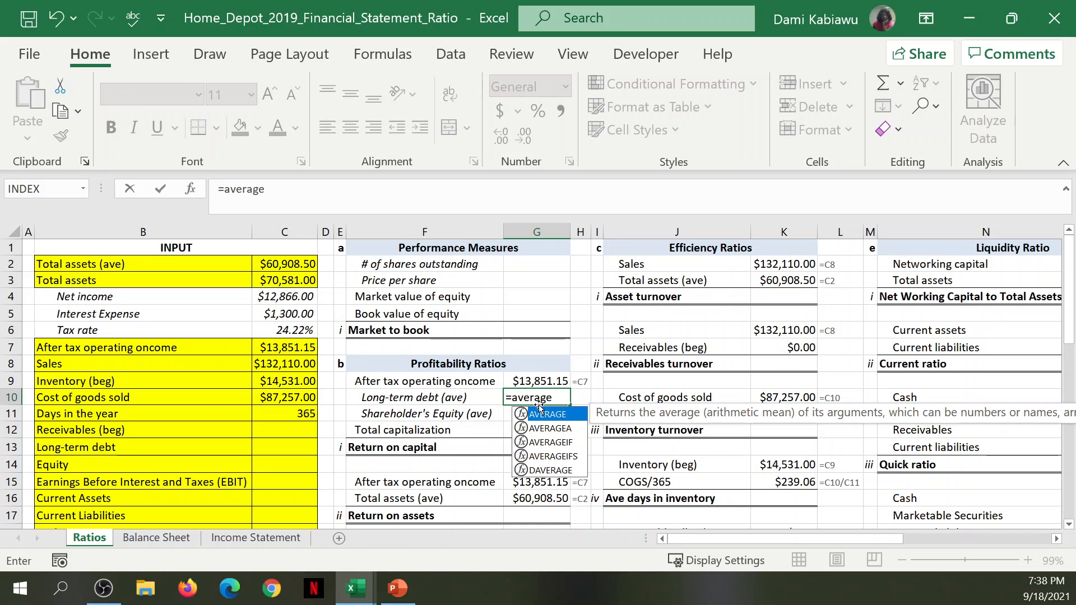
type("(")
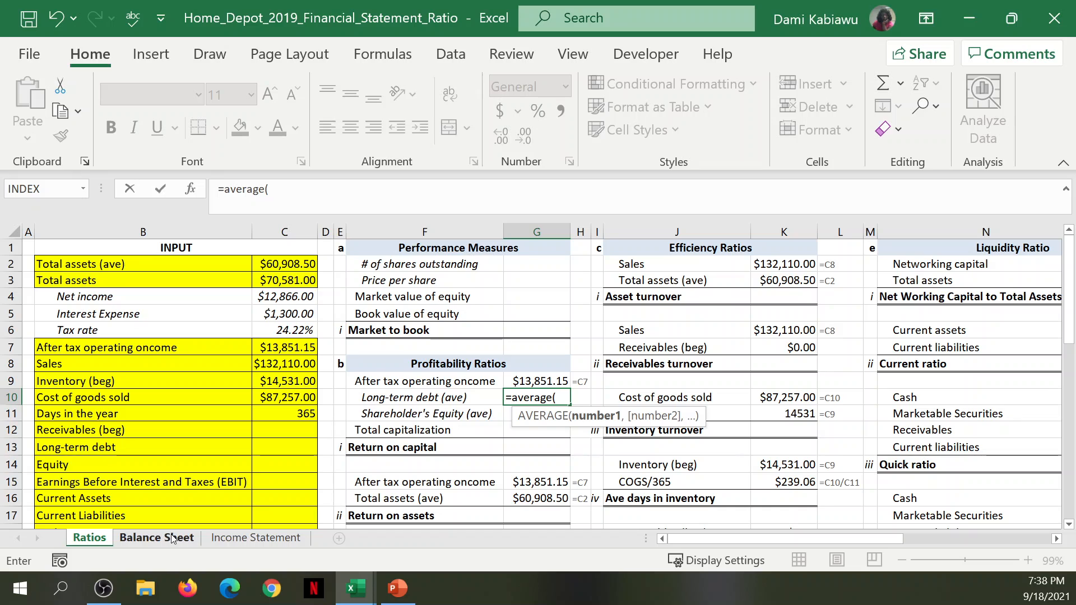
left_click(157, 538)
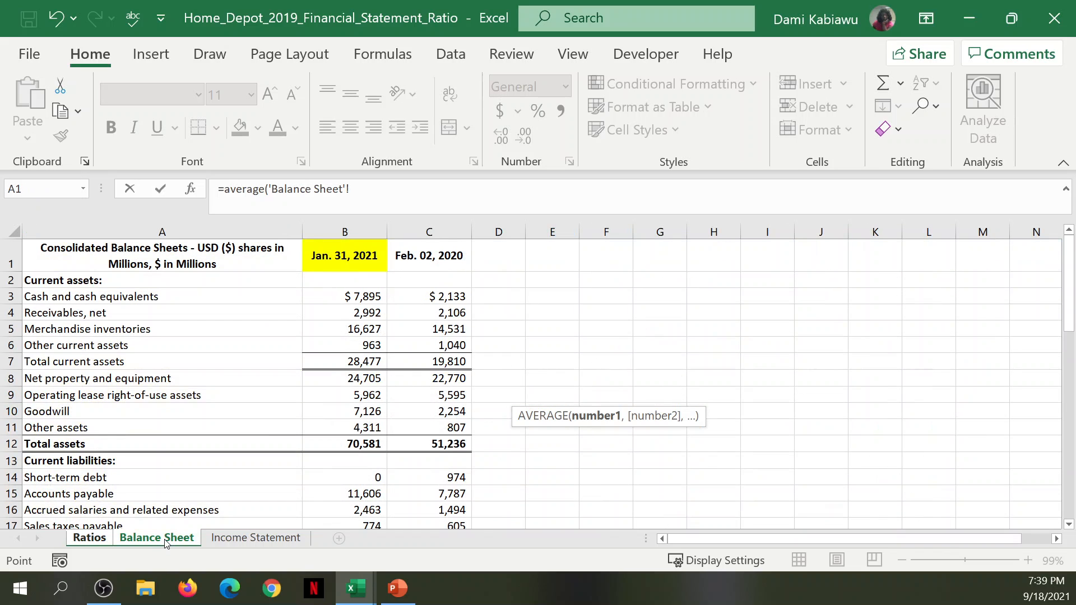
scroll(326, 483, "down", 5)
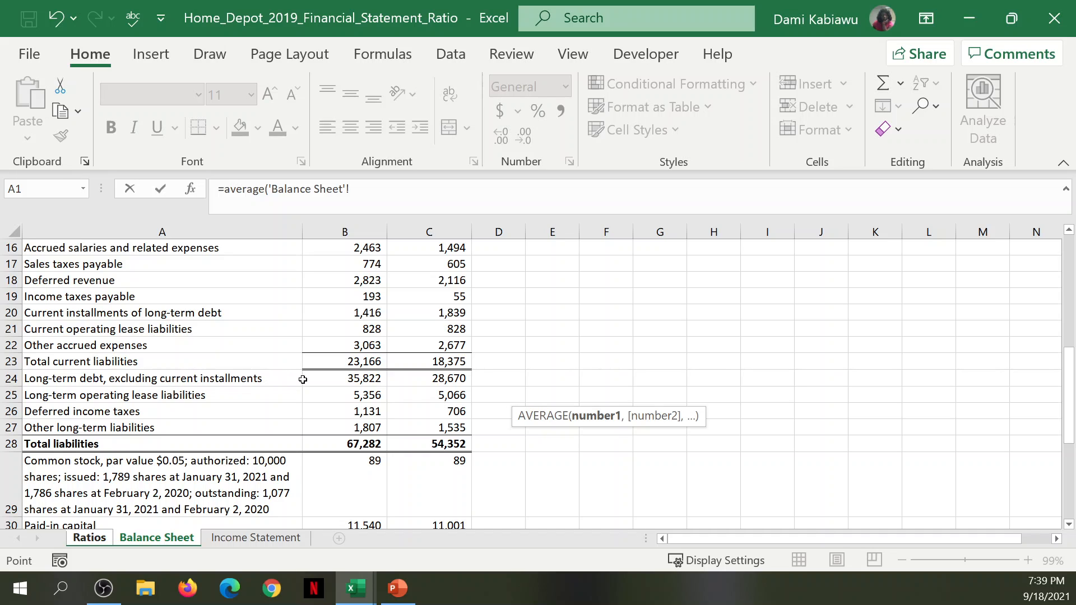
left_click_drag(316, 382, 461, 375)
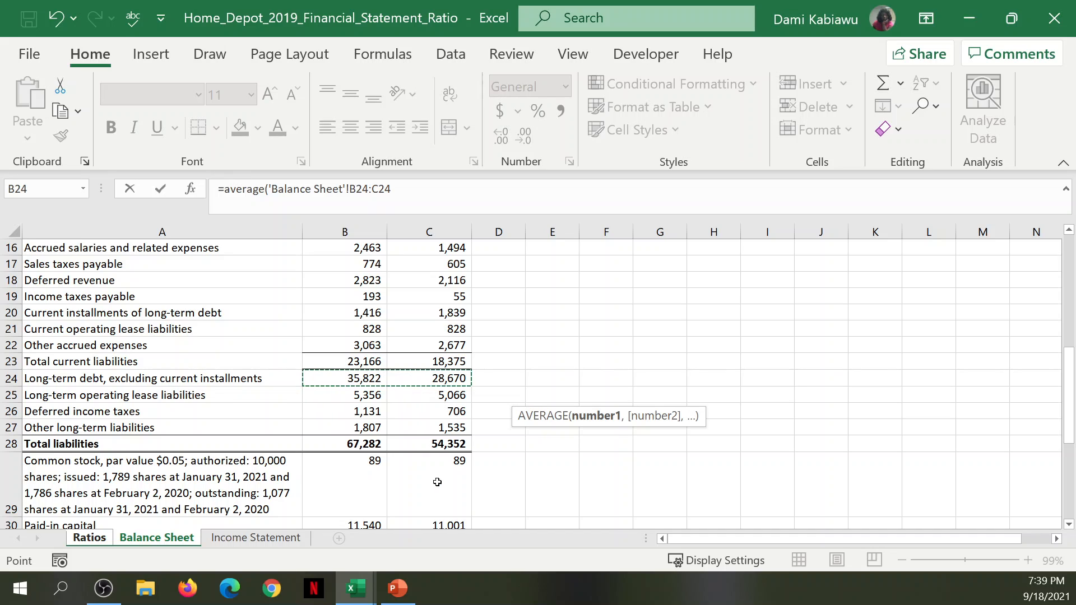
type(")")
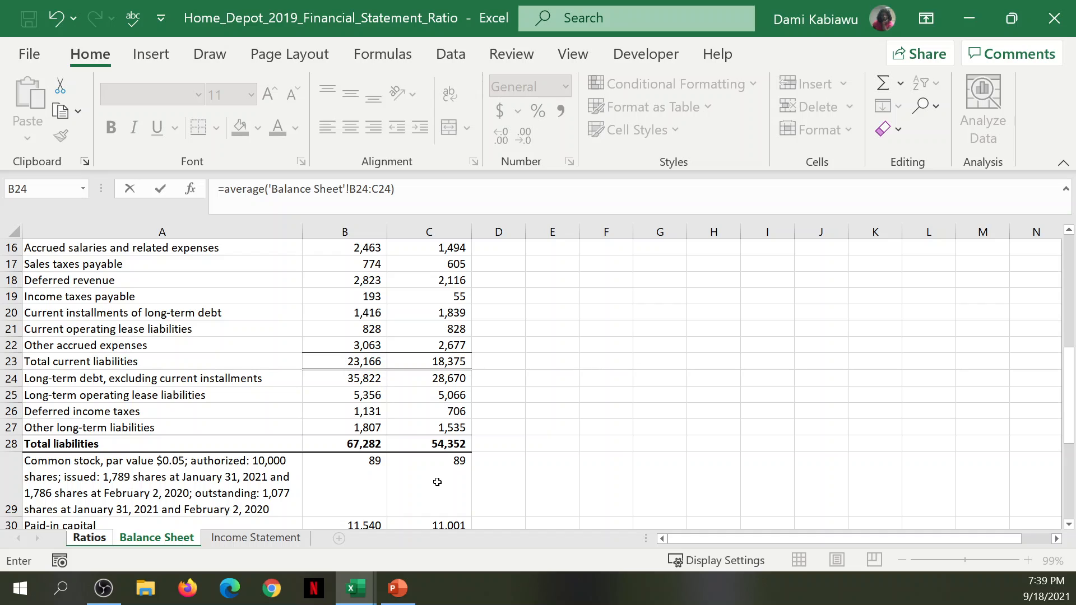
key("Return")
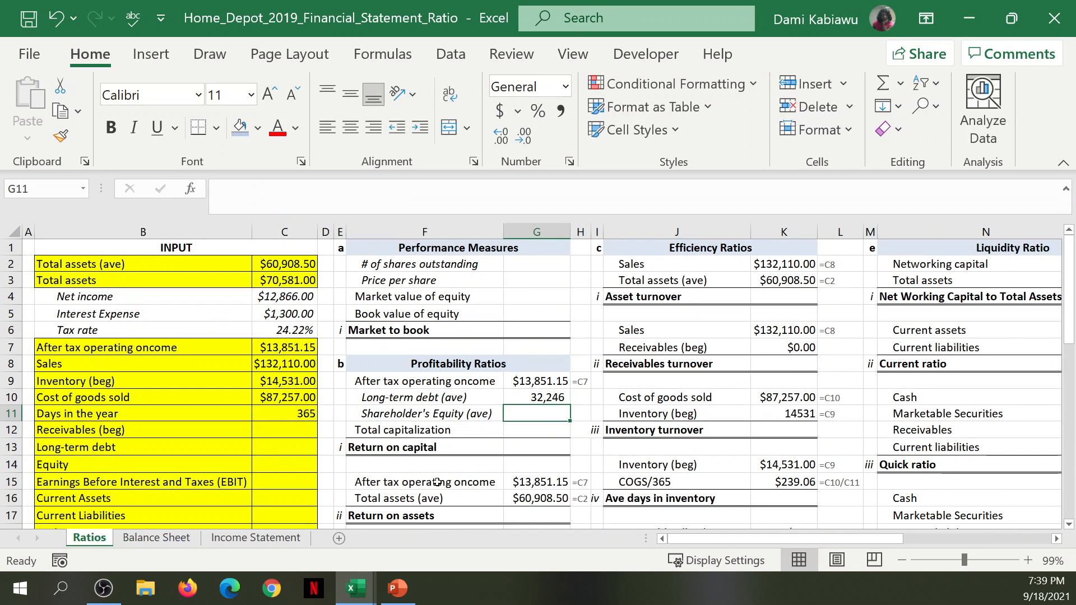
left_click(536, 398)
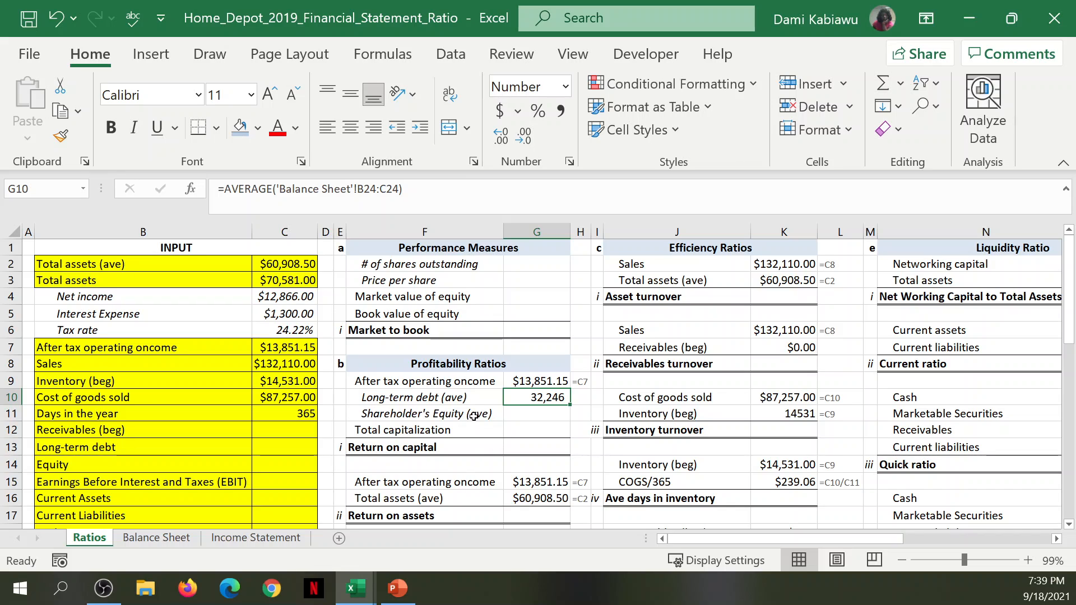
Step: Calculate Return on assets in G17 by dividing after-tax operating income by average total assets with =G15/G16
scroll(472, 418, "down", 1)
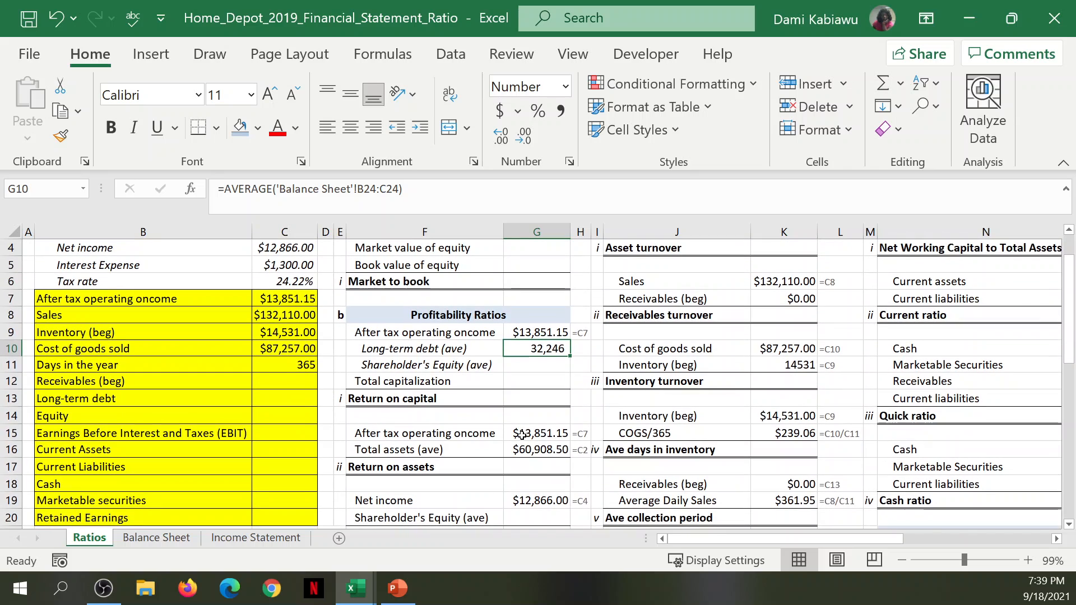
left_click(385, 467)
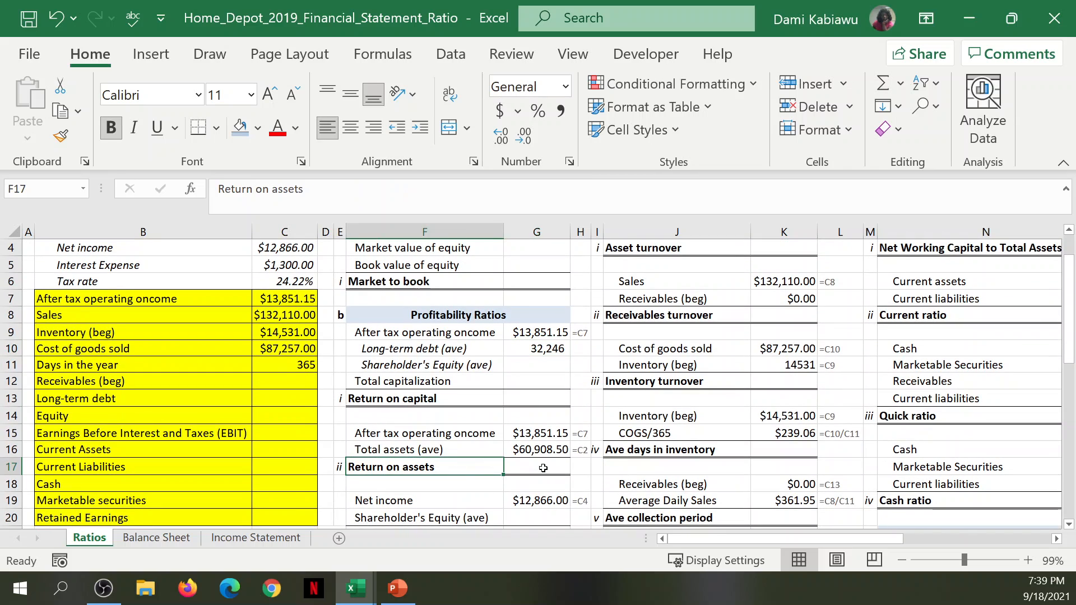
left_click(543, 468)
type("=")
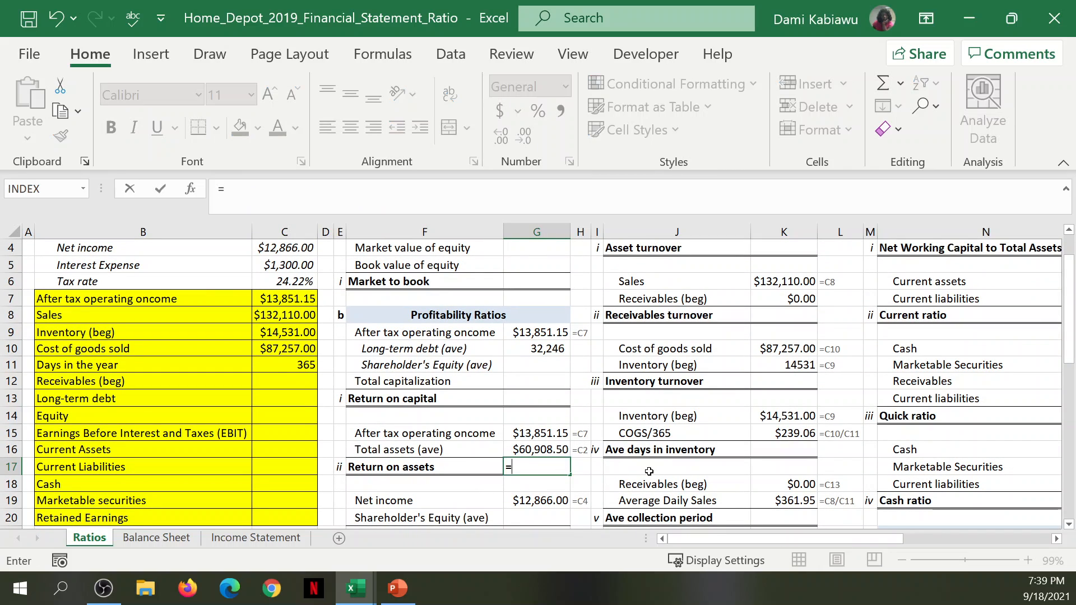
left_click(536, 432)
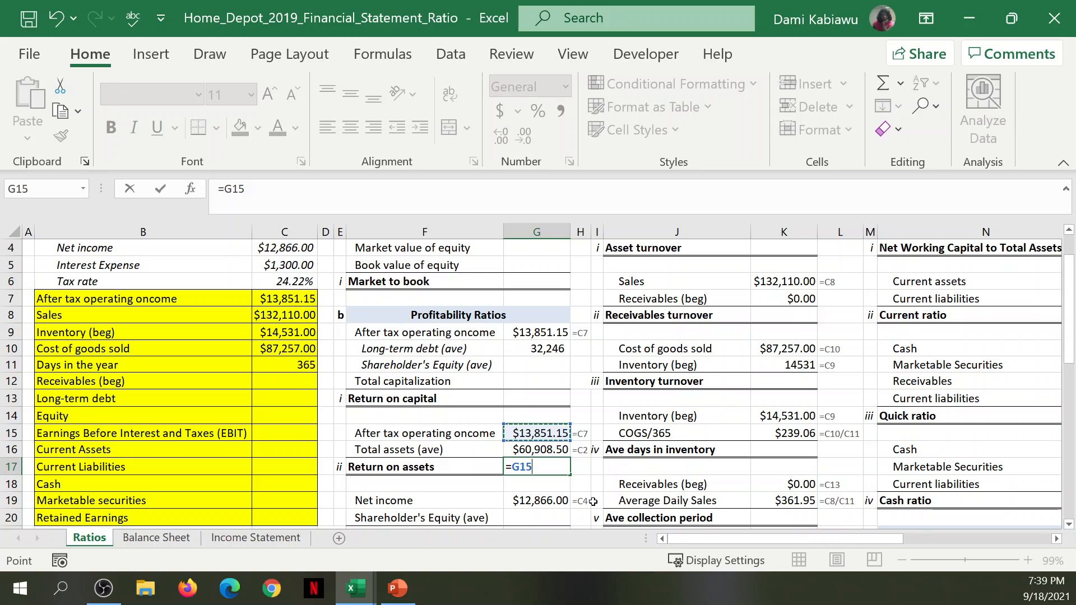
type("/")
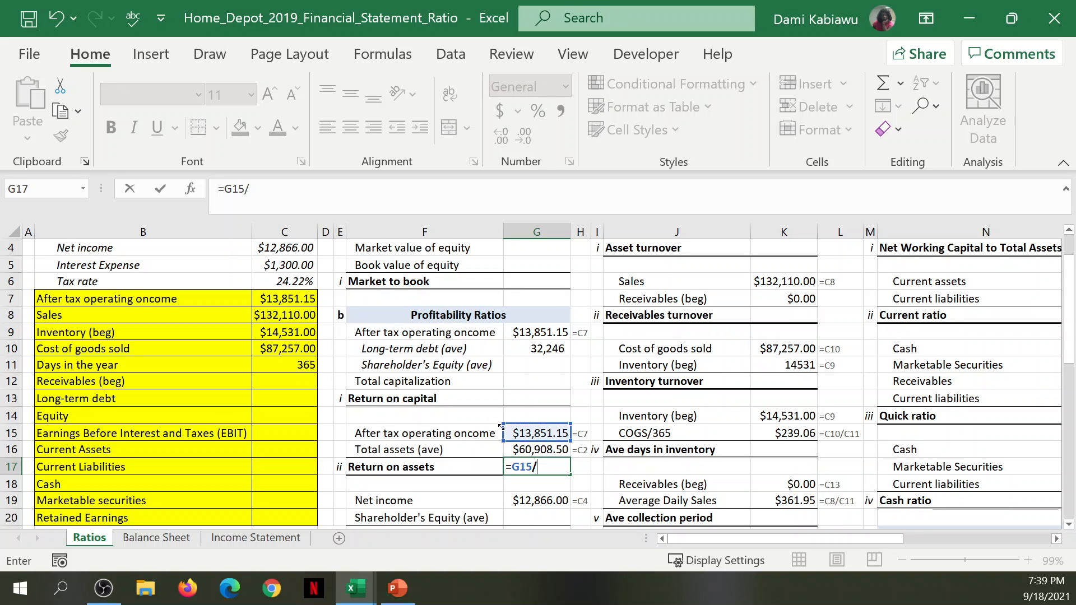
left_click(538, 449)
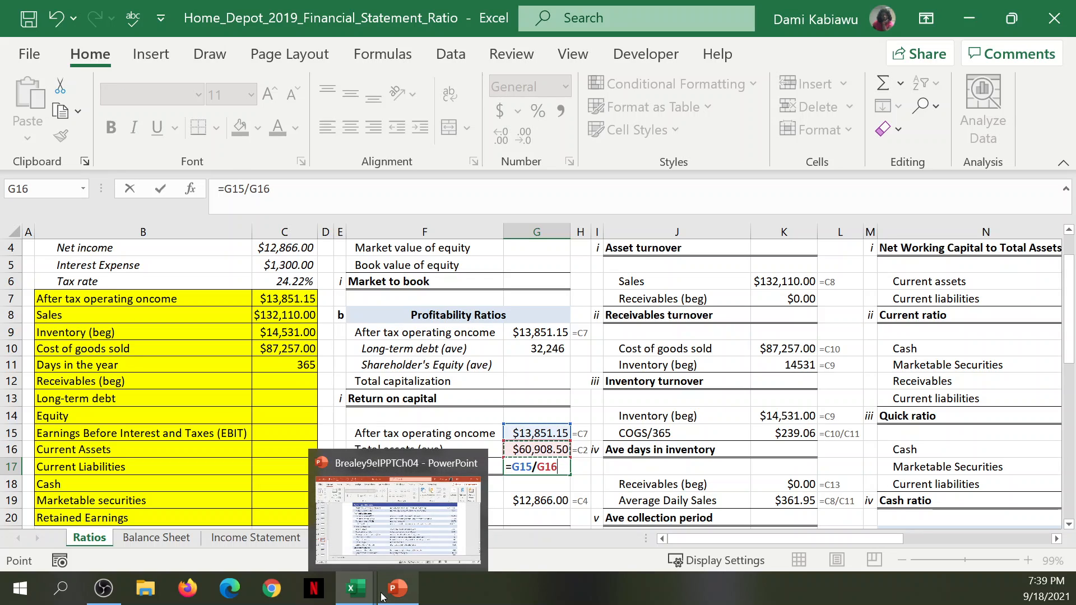
key("Return")
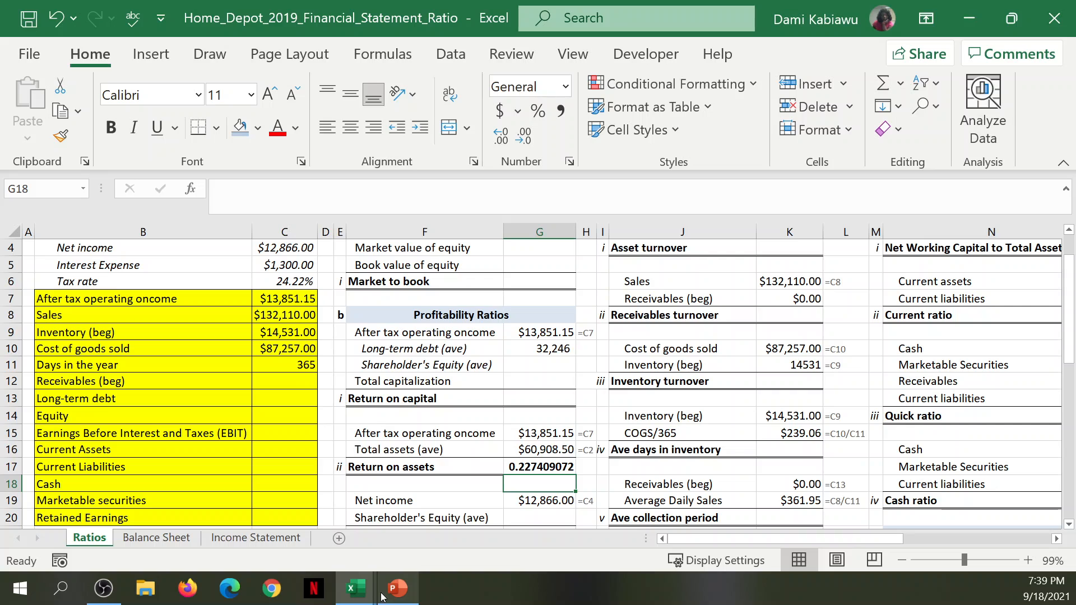
Step: Format the Return on assets result in G17 as a percentage with two decimal places
mouse_move(397, 589)
left_click(528, 467)
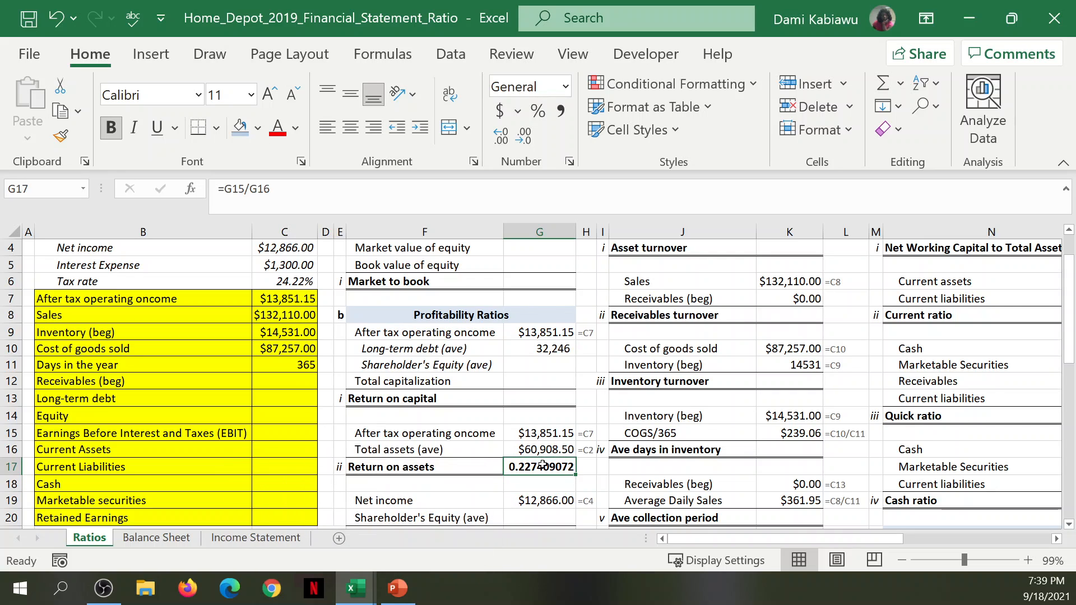
left_click(536, 110)
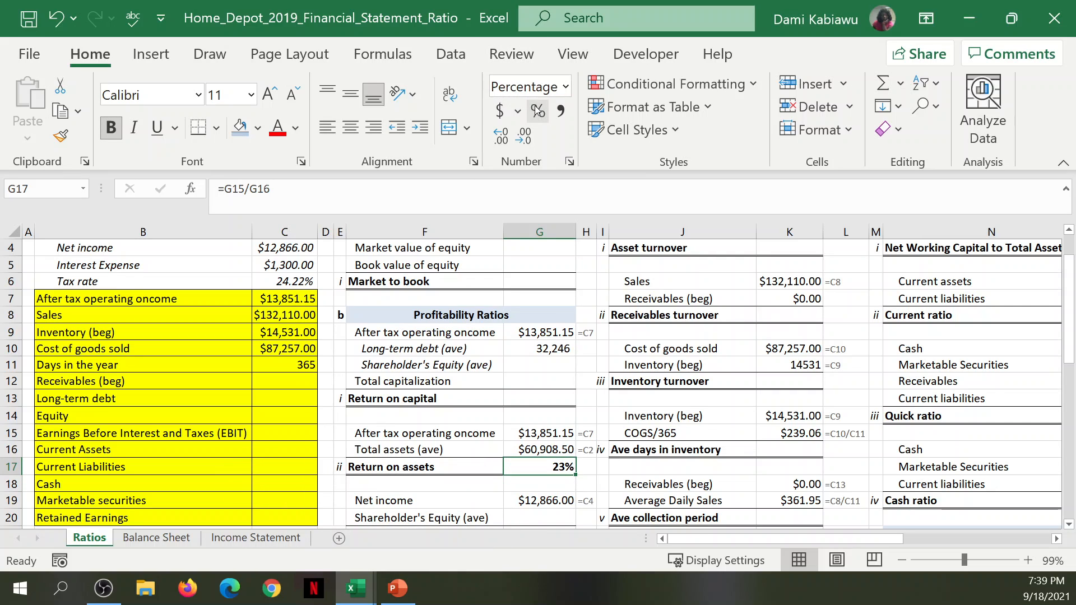
left_click(502, 140)
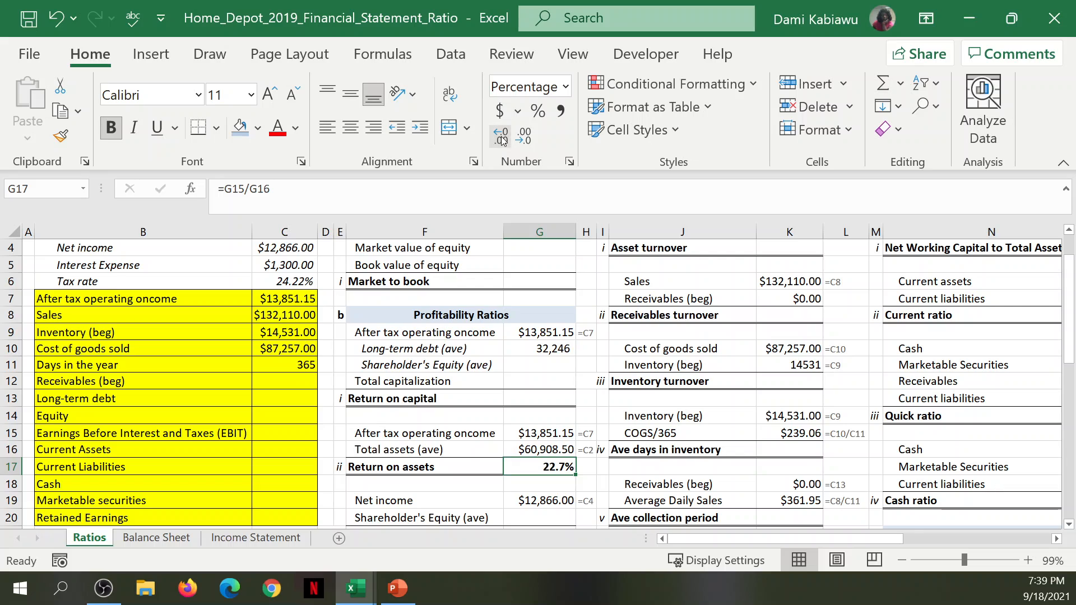
left_click(502, 140)
scroll(377, 373, "up", 1)
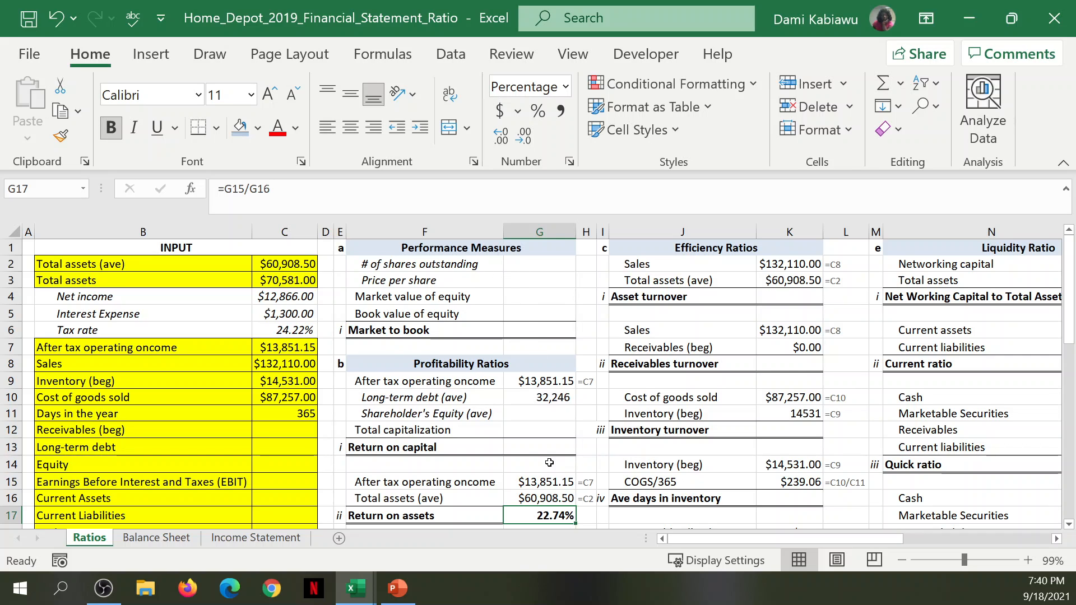
scroll(535, 460, "down", 2)
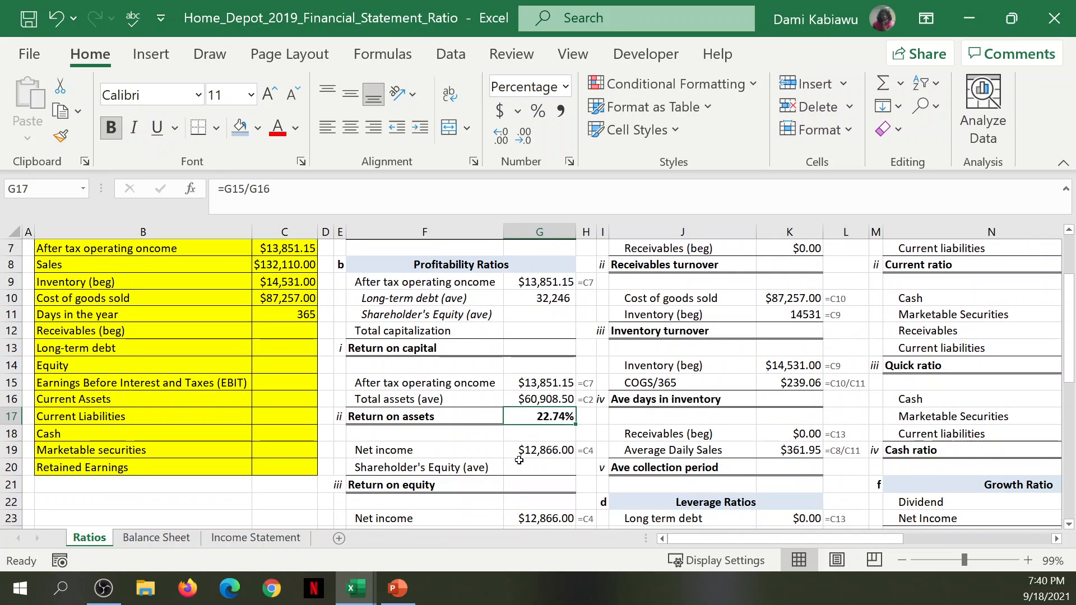